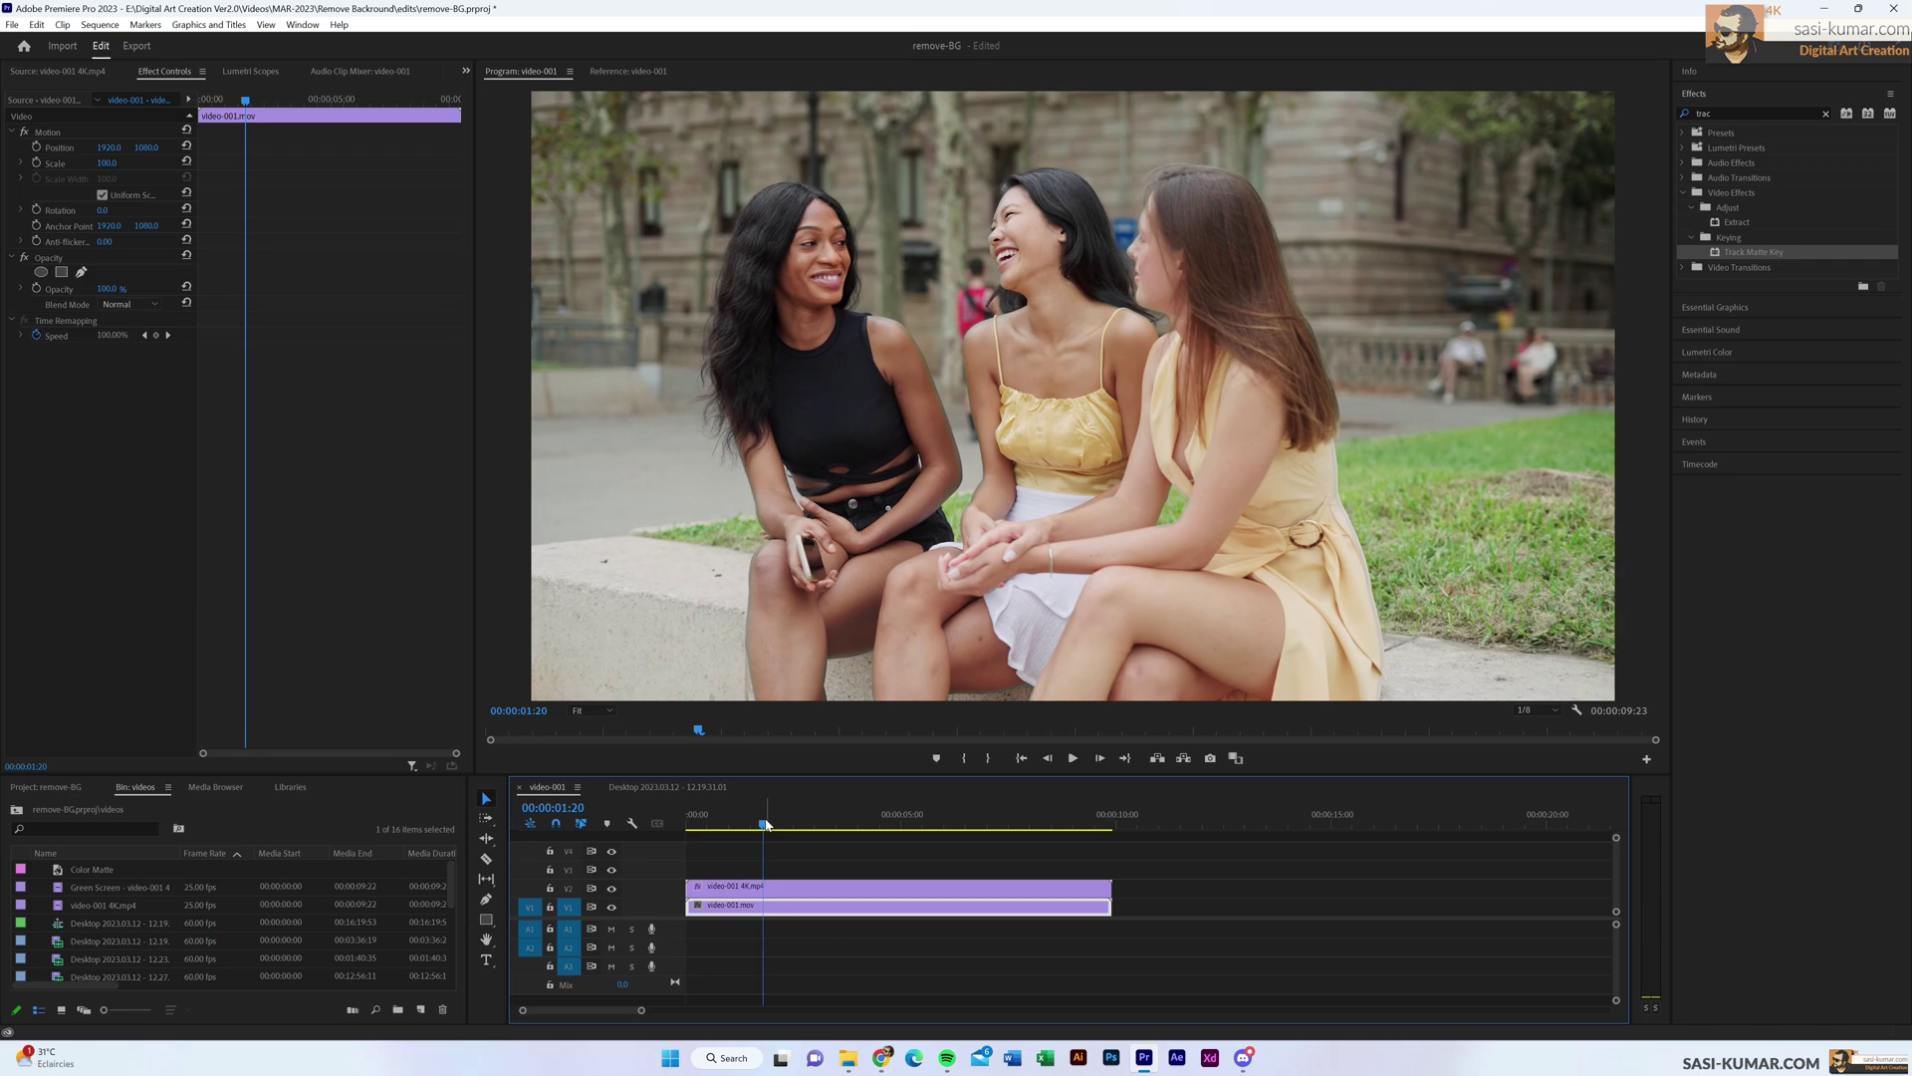
- Play and scrub through the video-001 sequence to review the original footage
drag(766, 822, 949, 823)
key(space)
key(space)
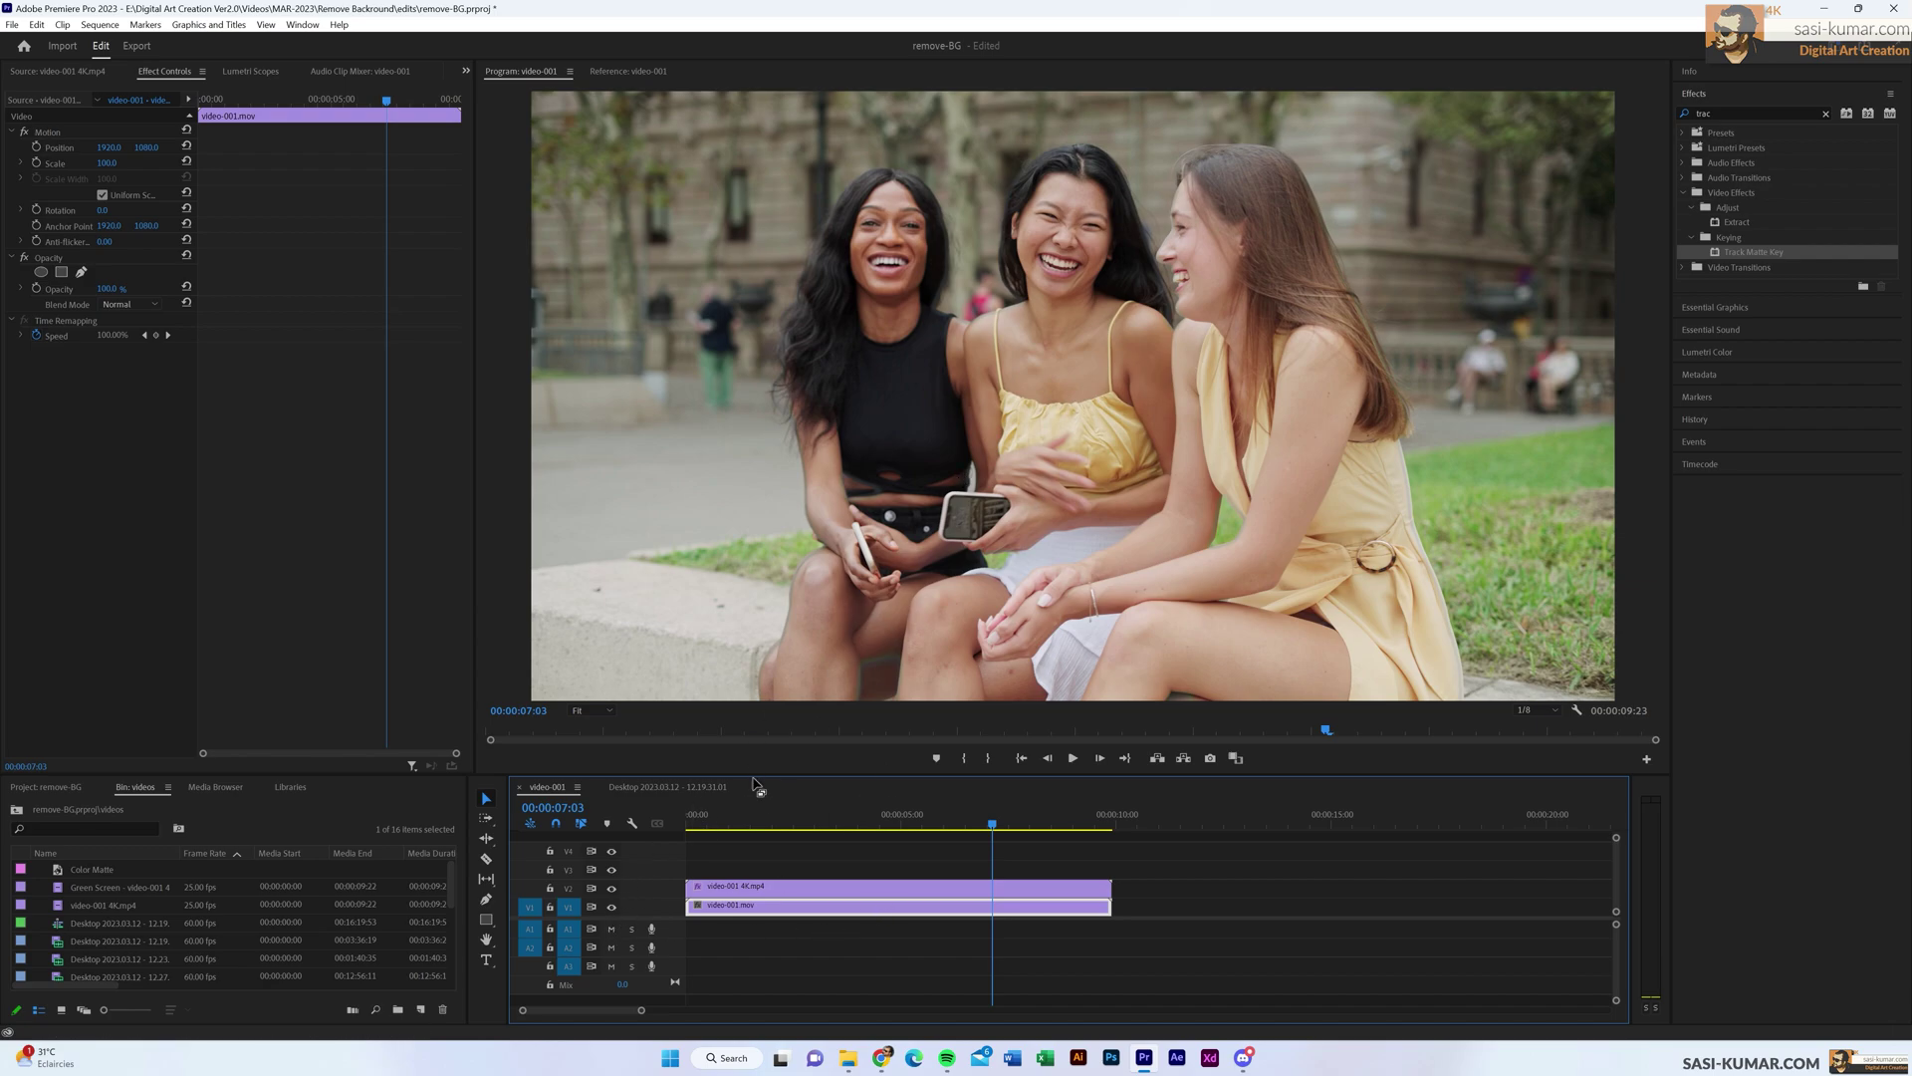
drag(954, 819, 713, 818)
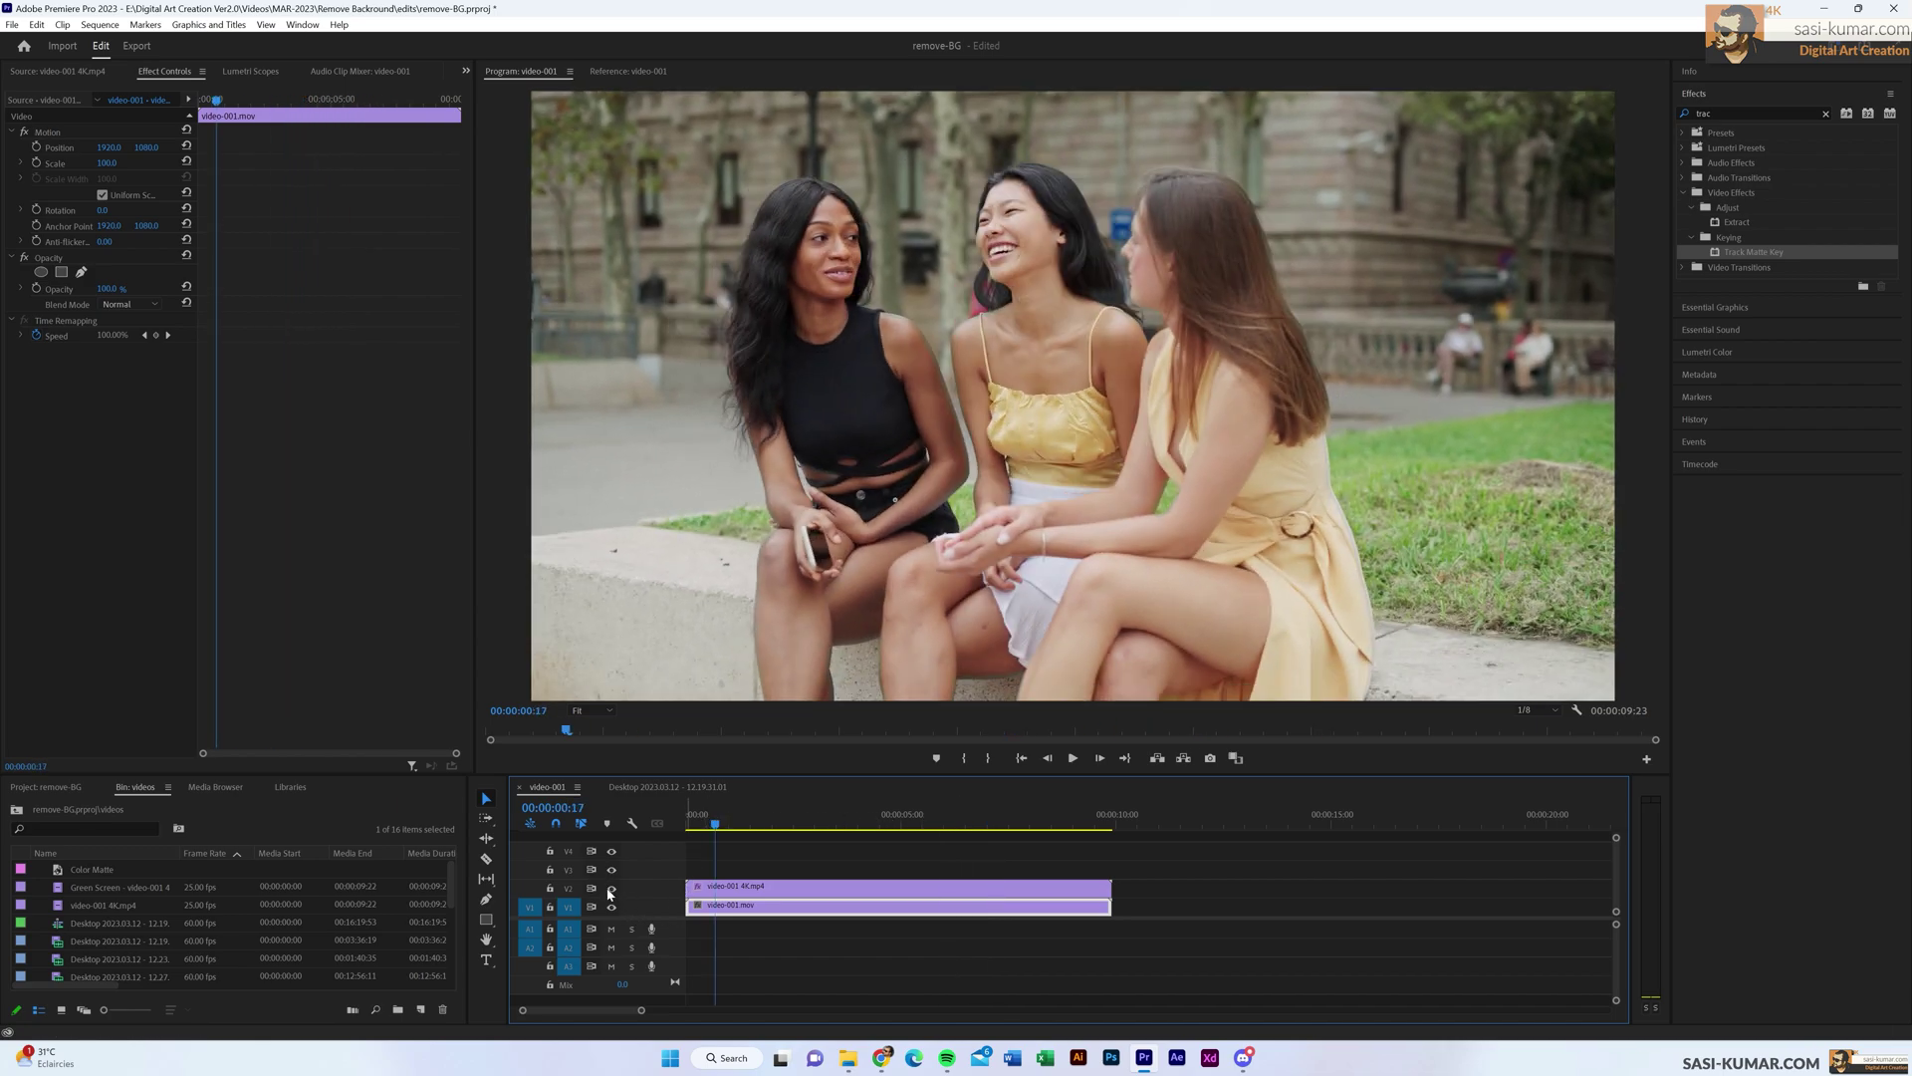
- Hide the V1 track to preview the three women without their background, and scrub through the original clip
click(611, 906)
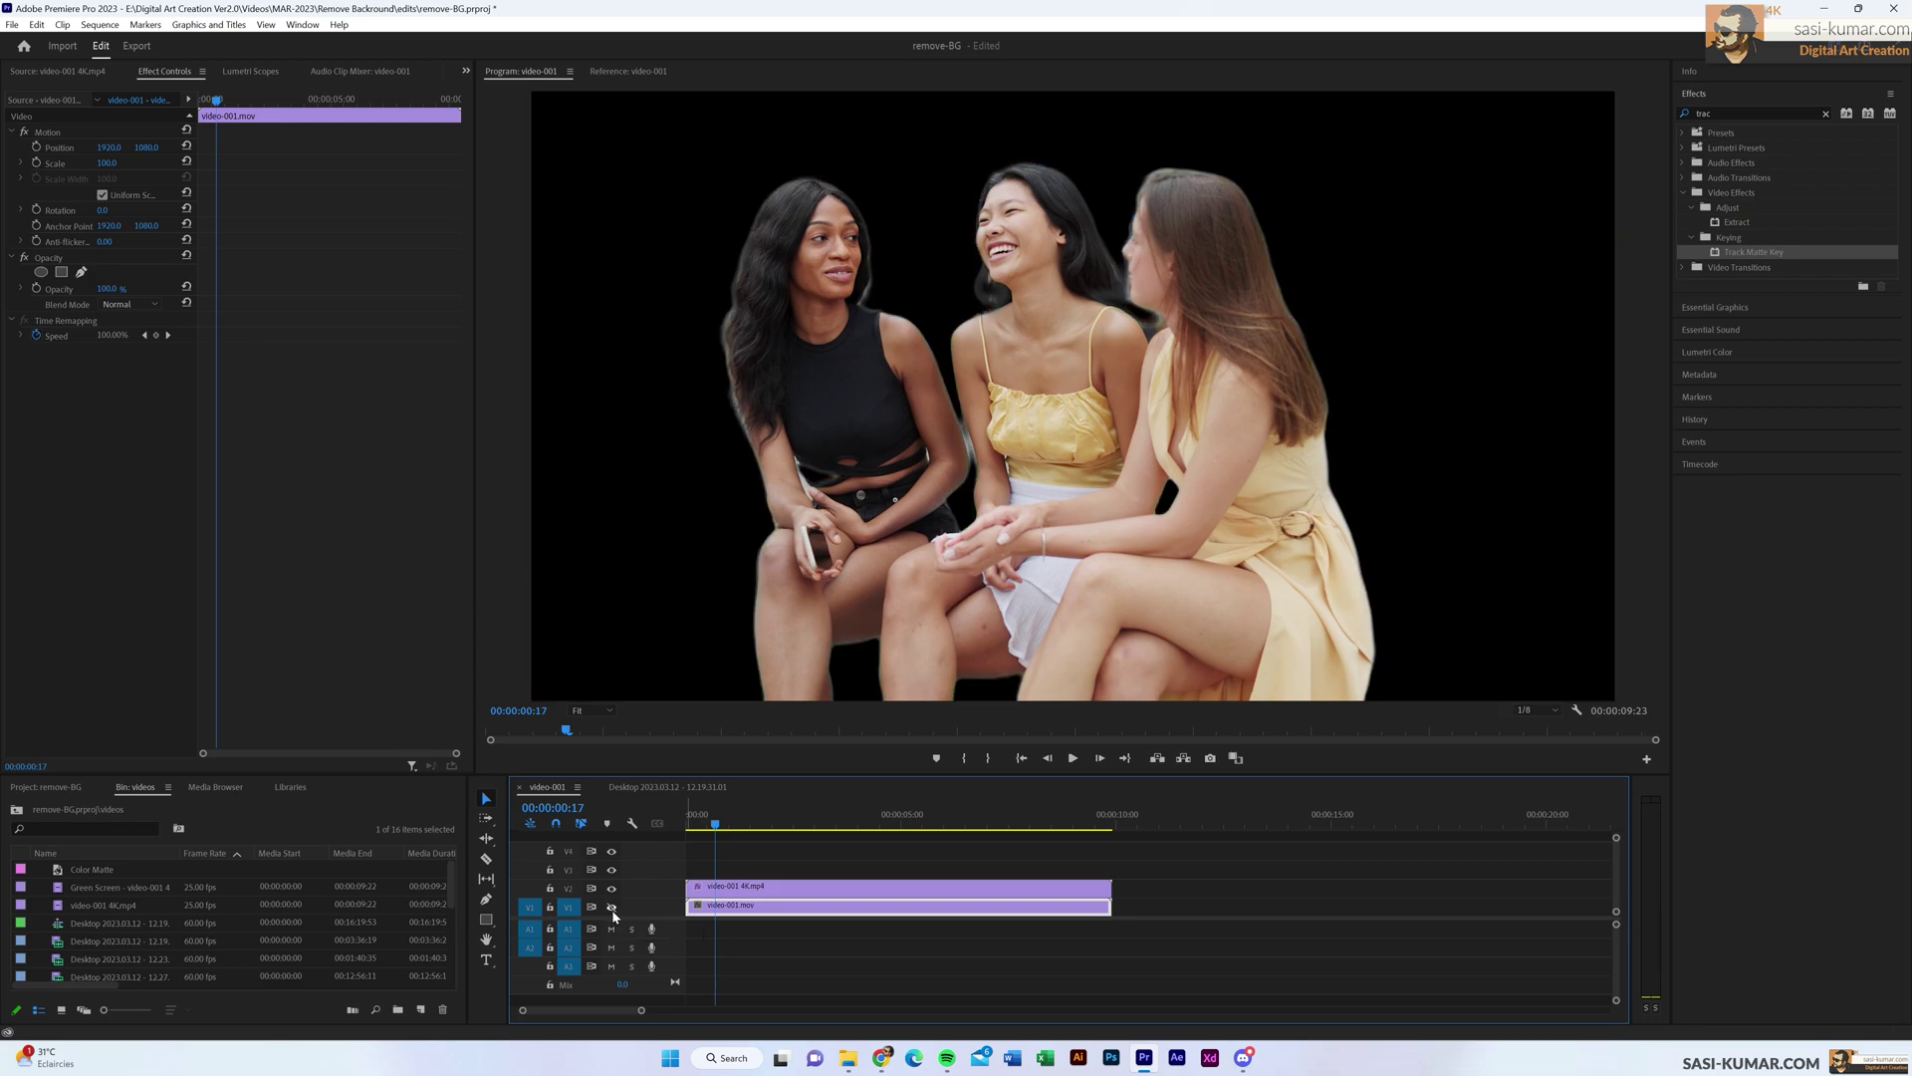
click(1075, 759)
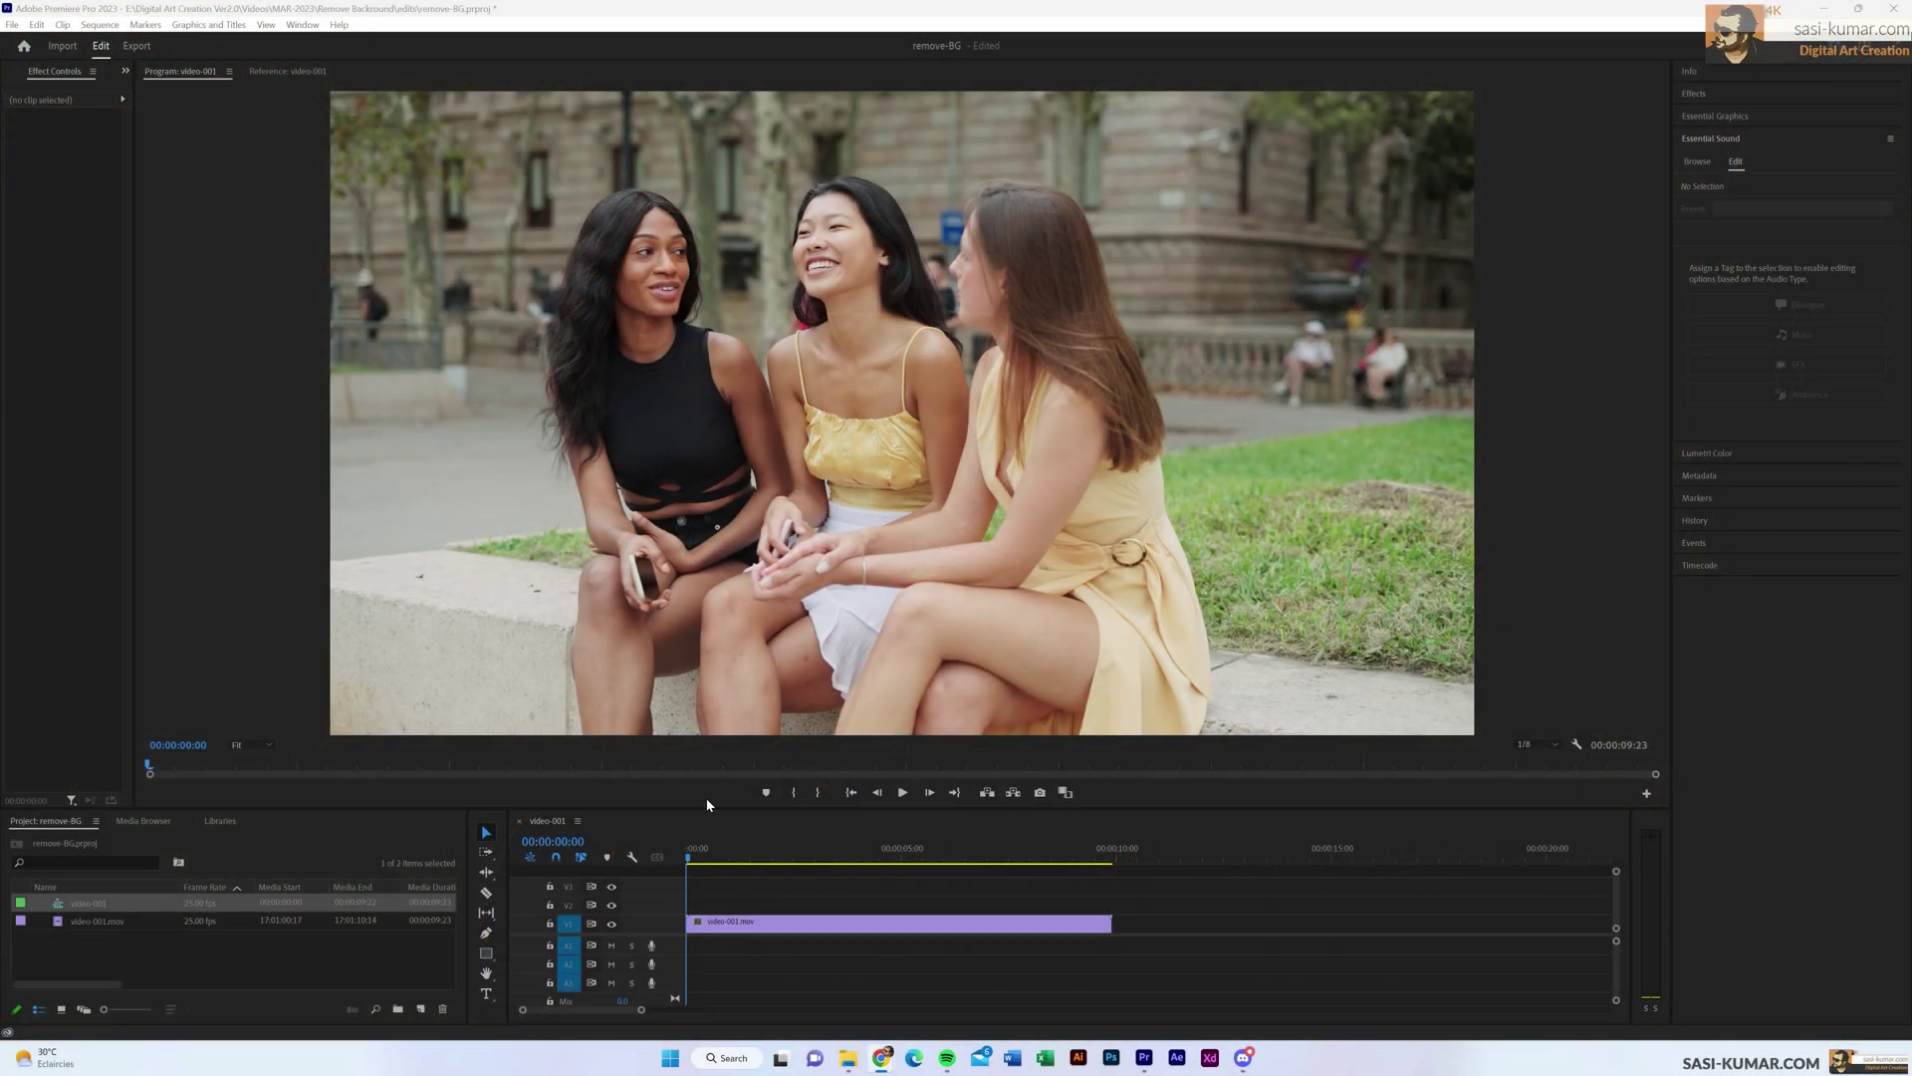
drag(694, 851, 871, 851)
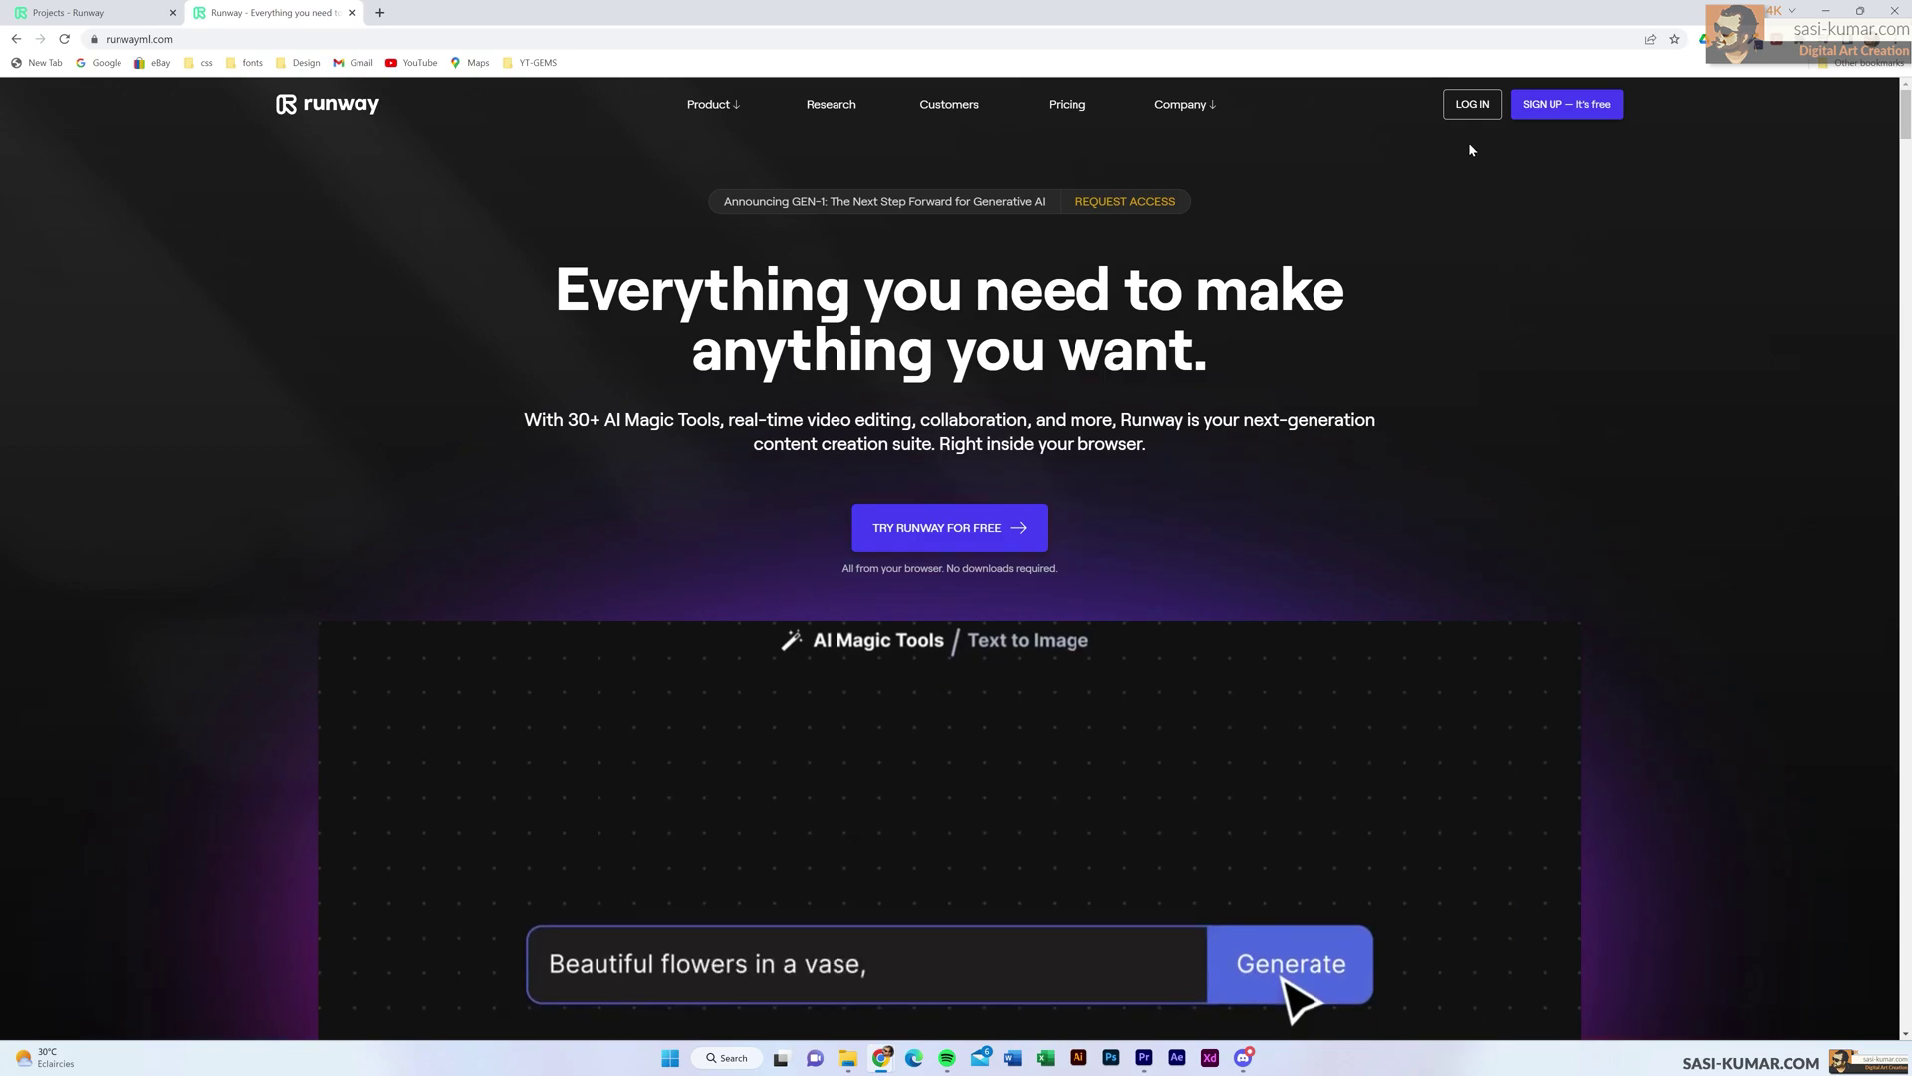
- Log in to Runway in the browser and open the Remove Background tool among the AI Magic Tools
click(1469, 106)
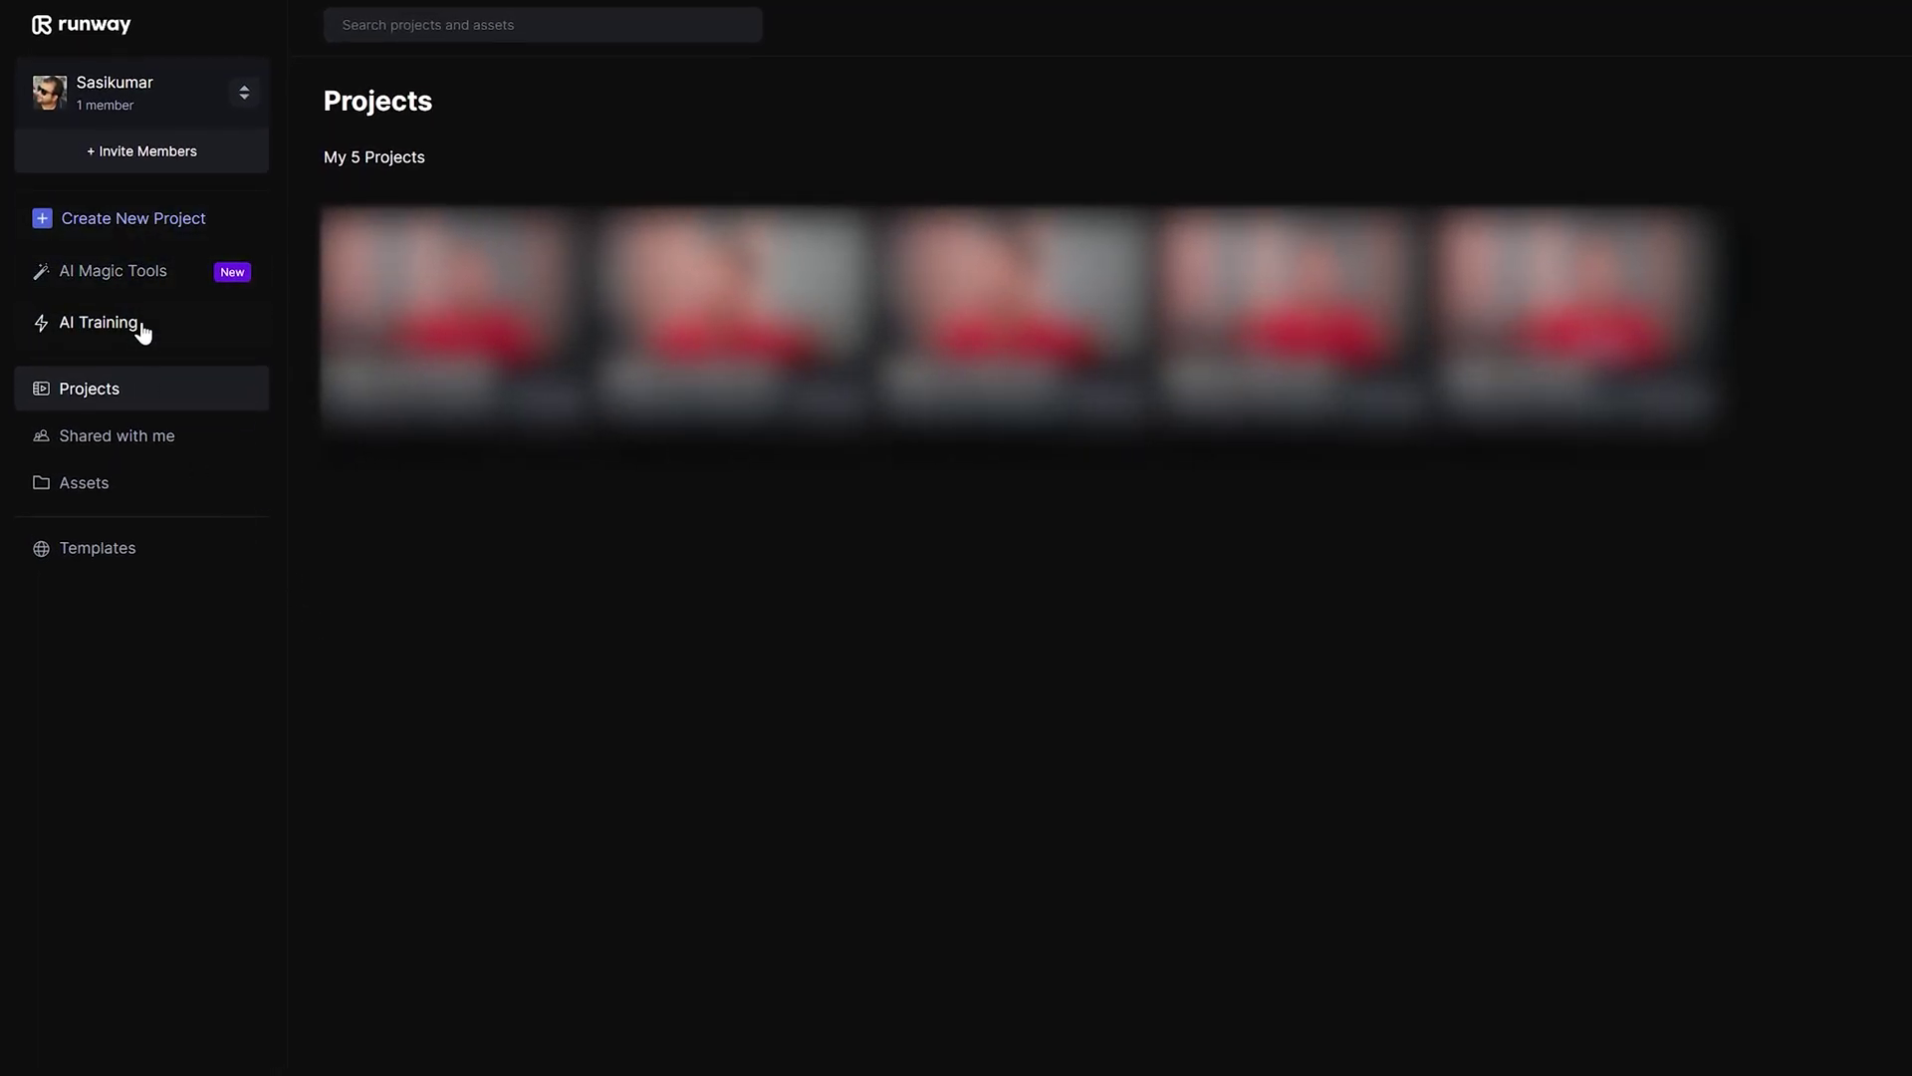
click(100, 290)
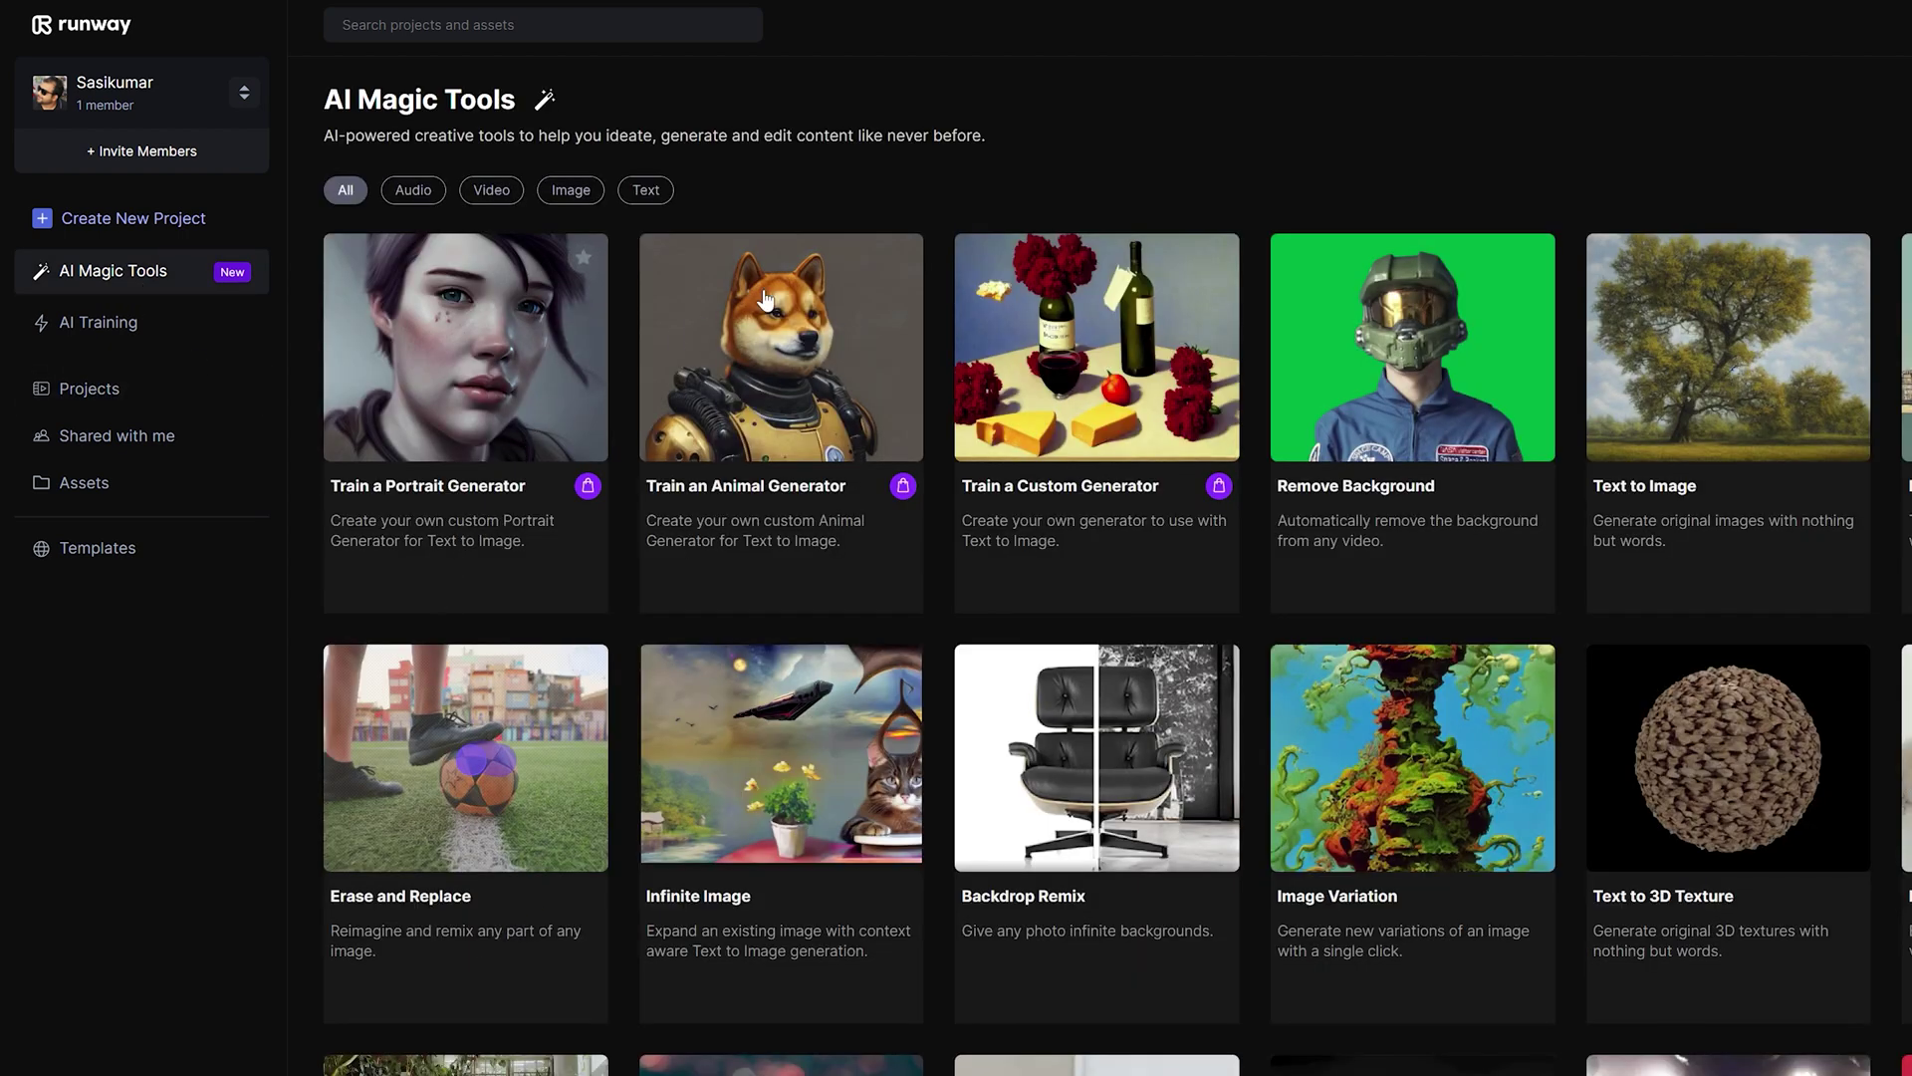
click(899, 258)
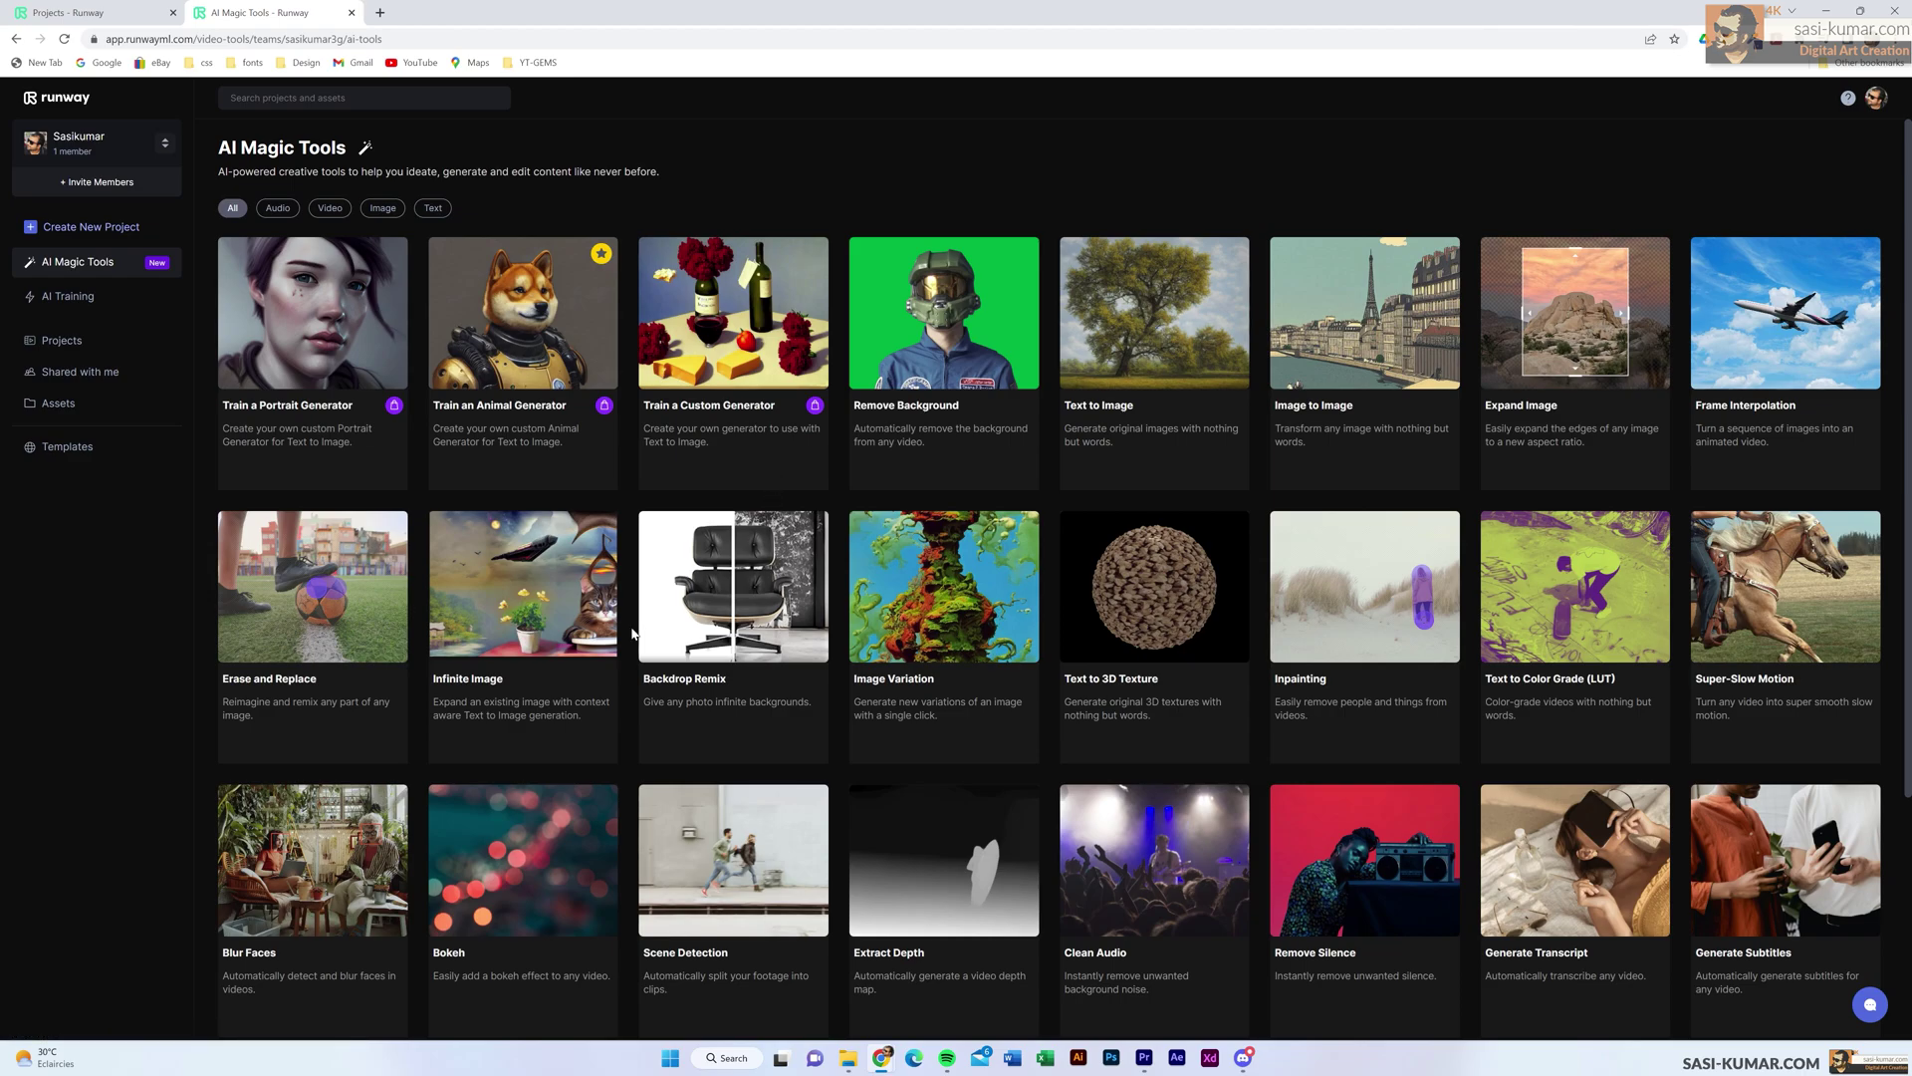
click(1023, 527)
click(936, 307)
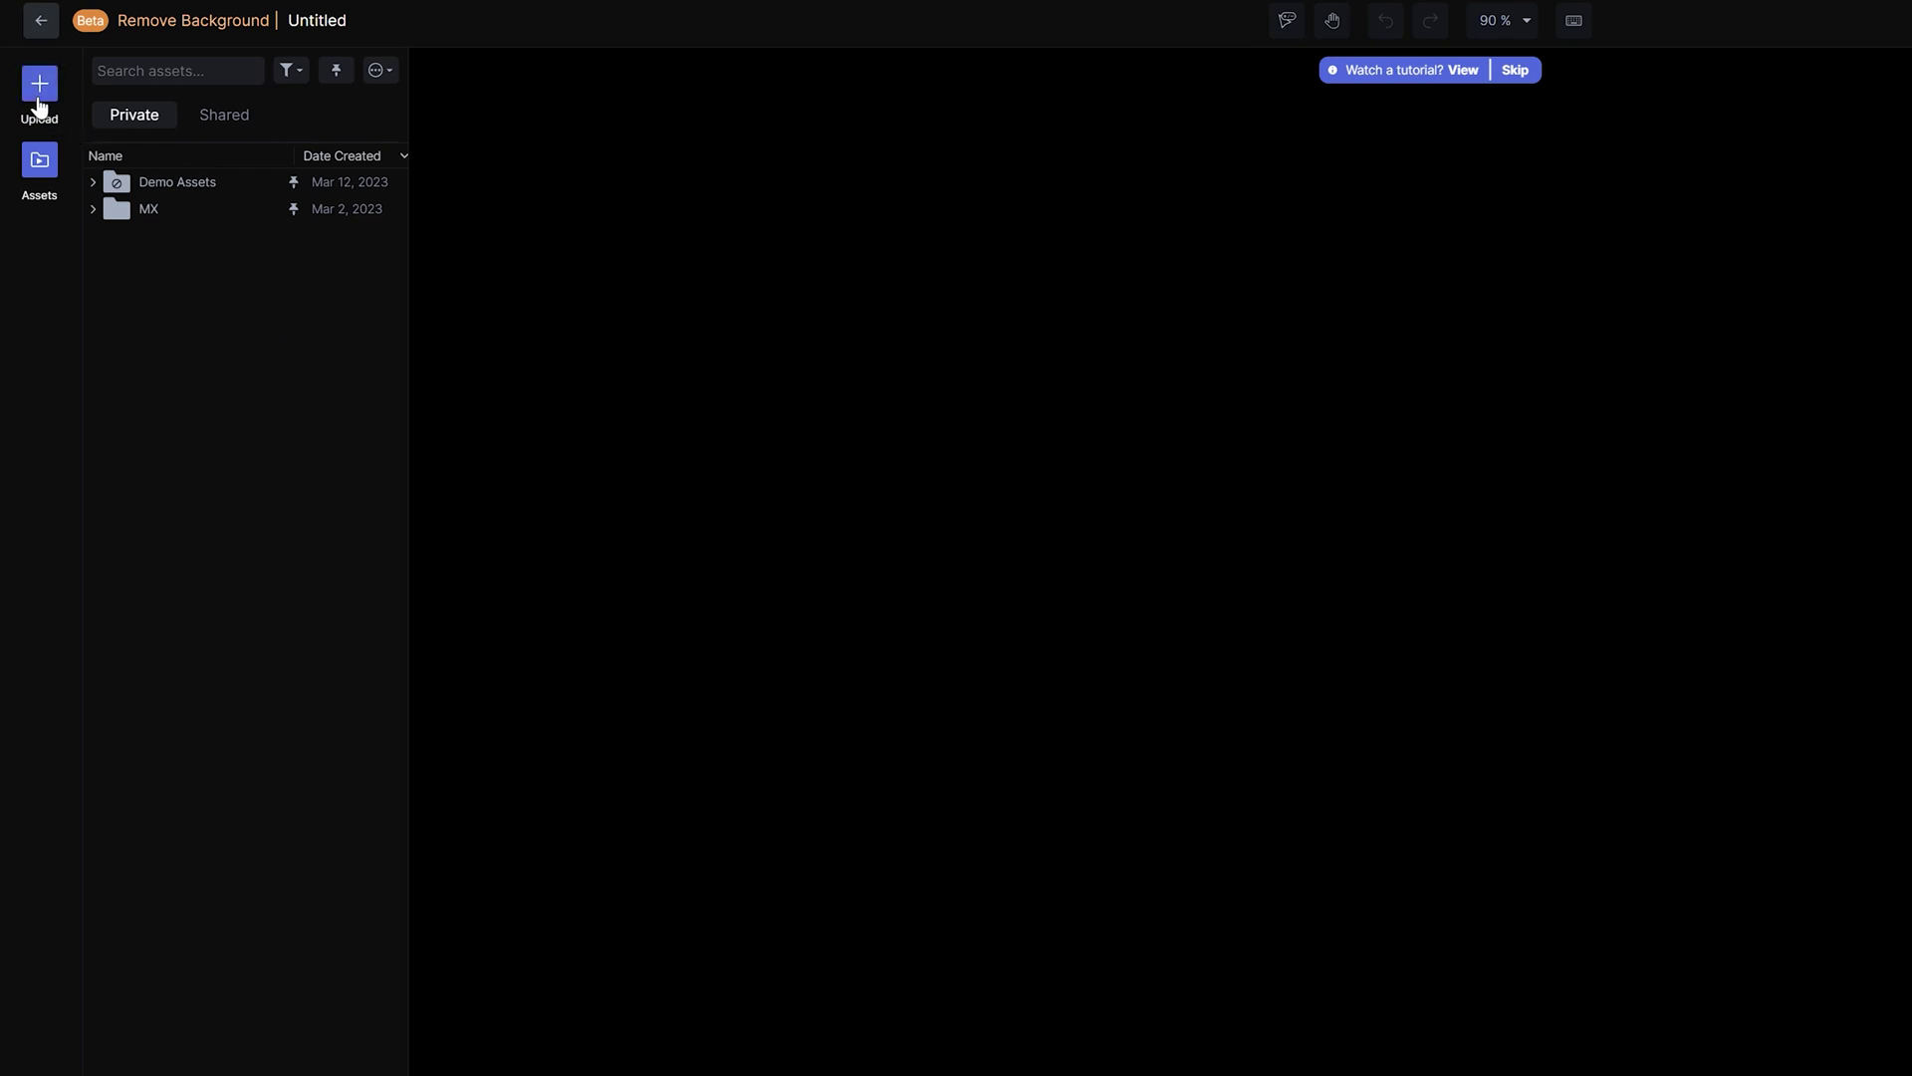
- Upload video-001.mov to the Remove Background project and place it on the timeline
click(39, 88)
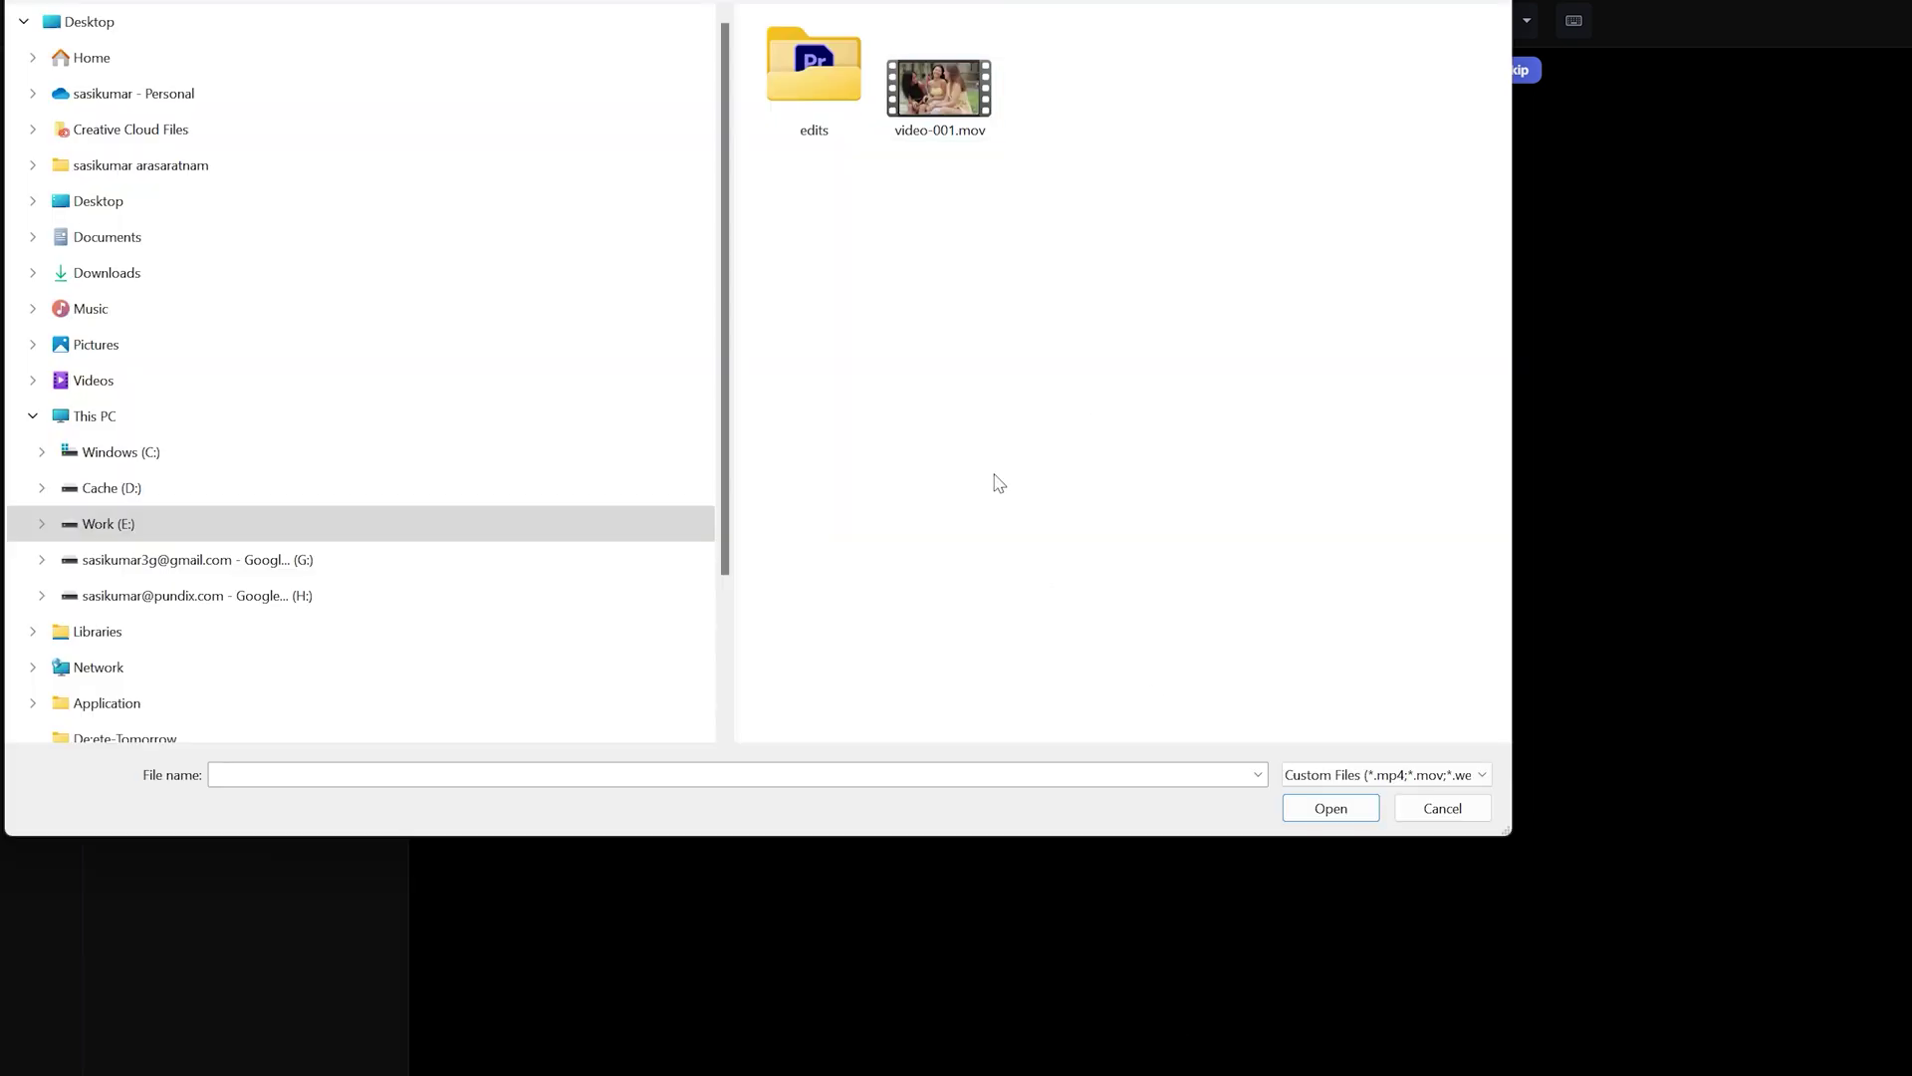
click(918, 120)
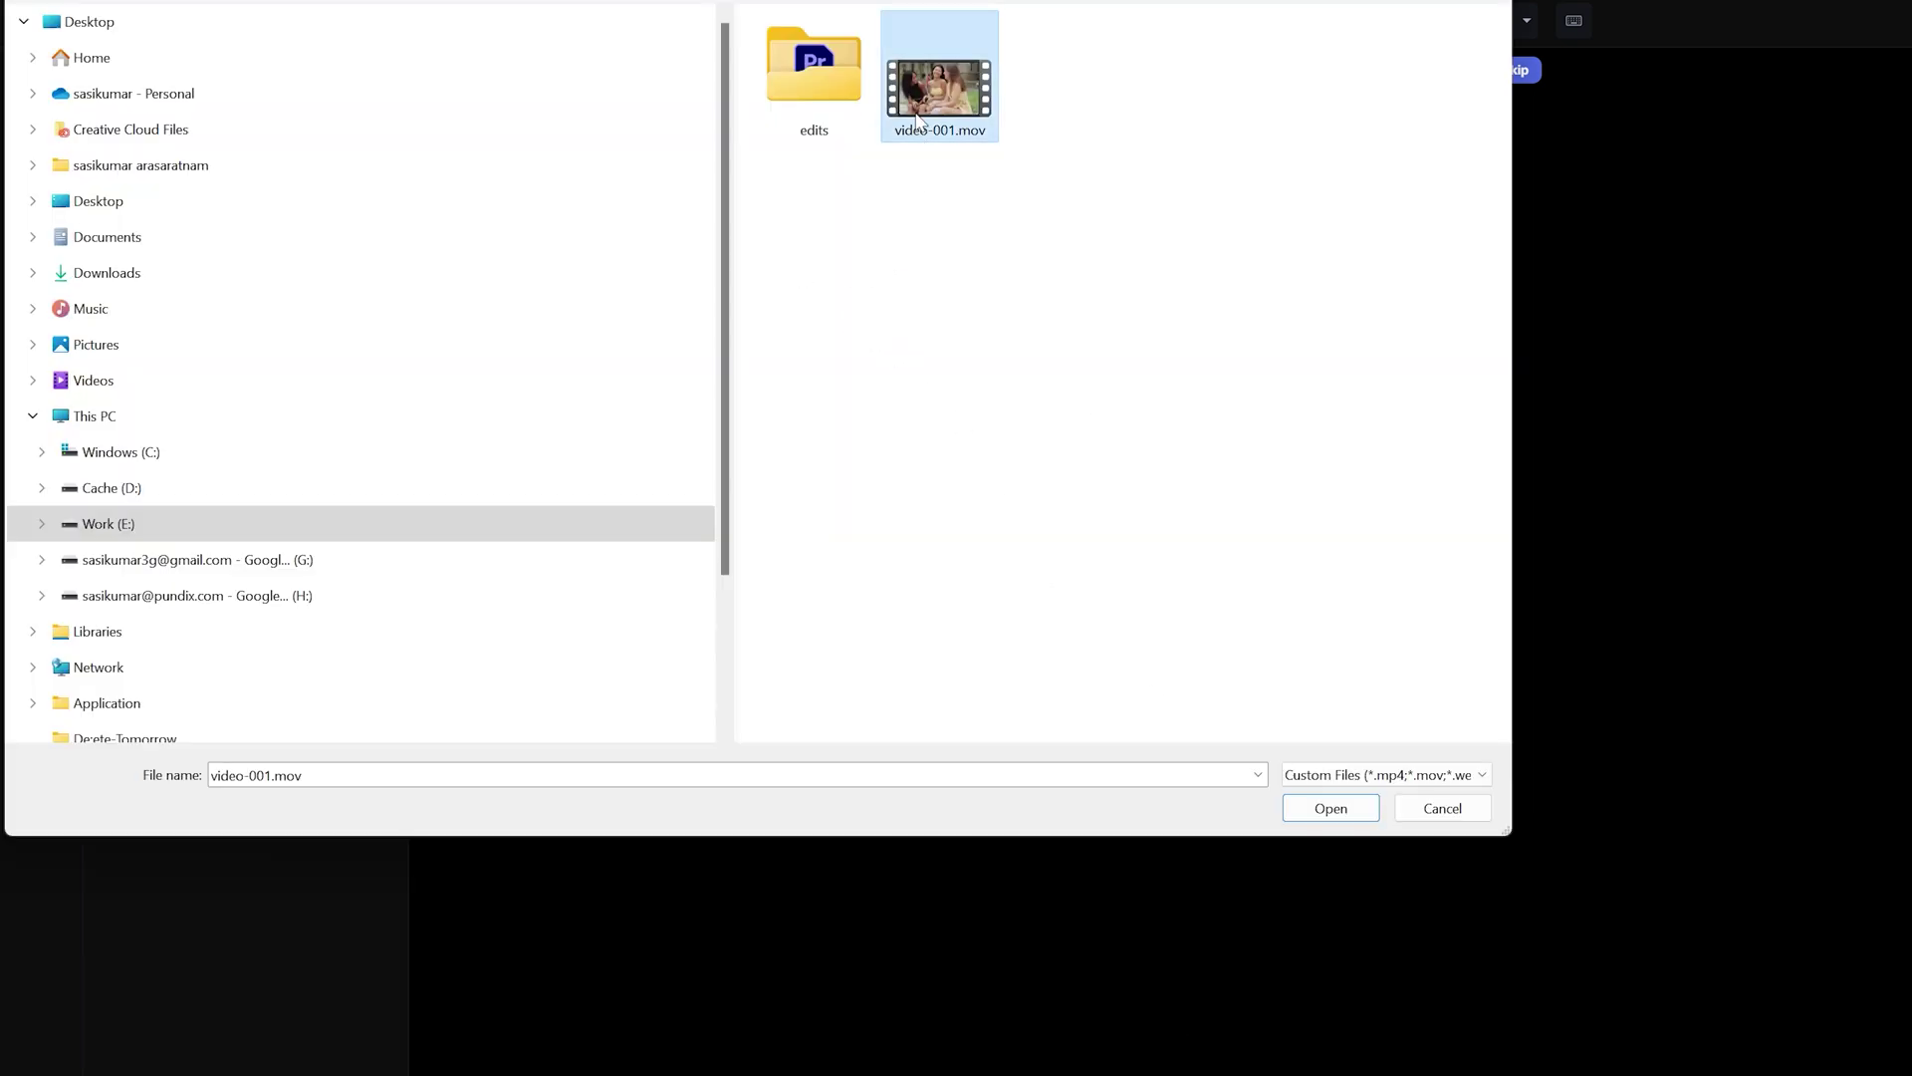
click(1349, 807)
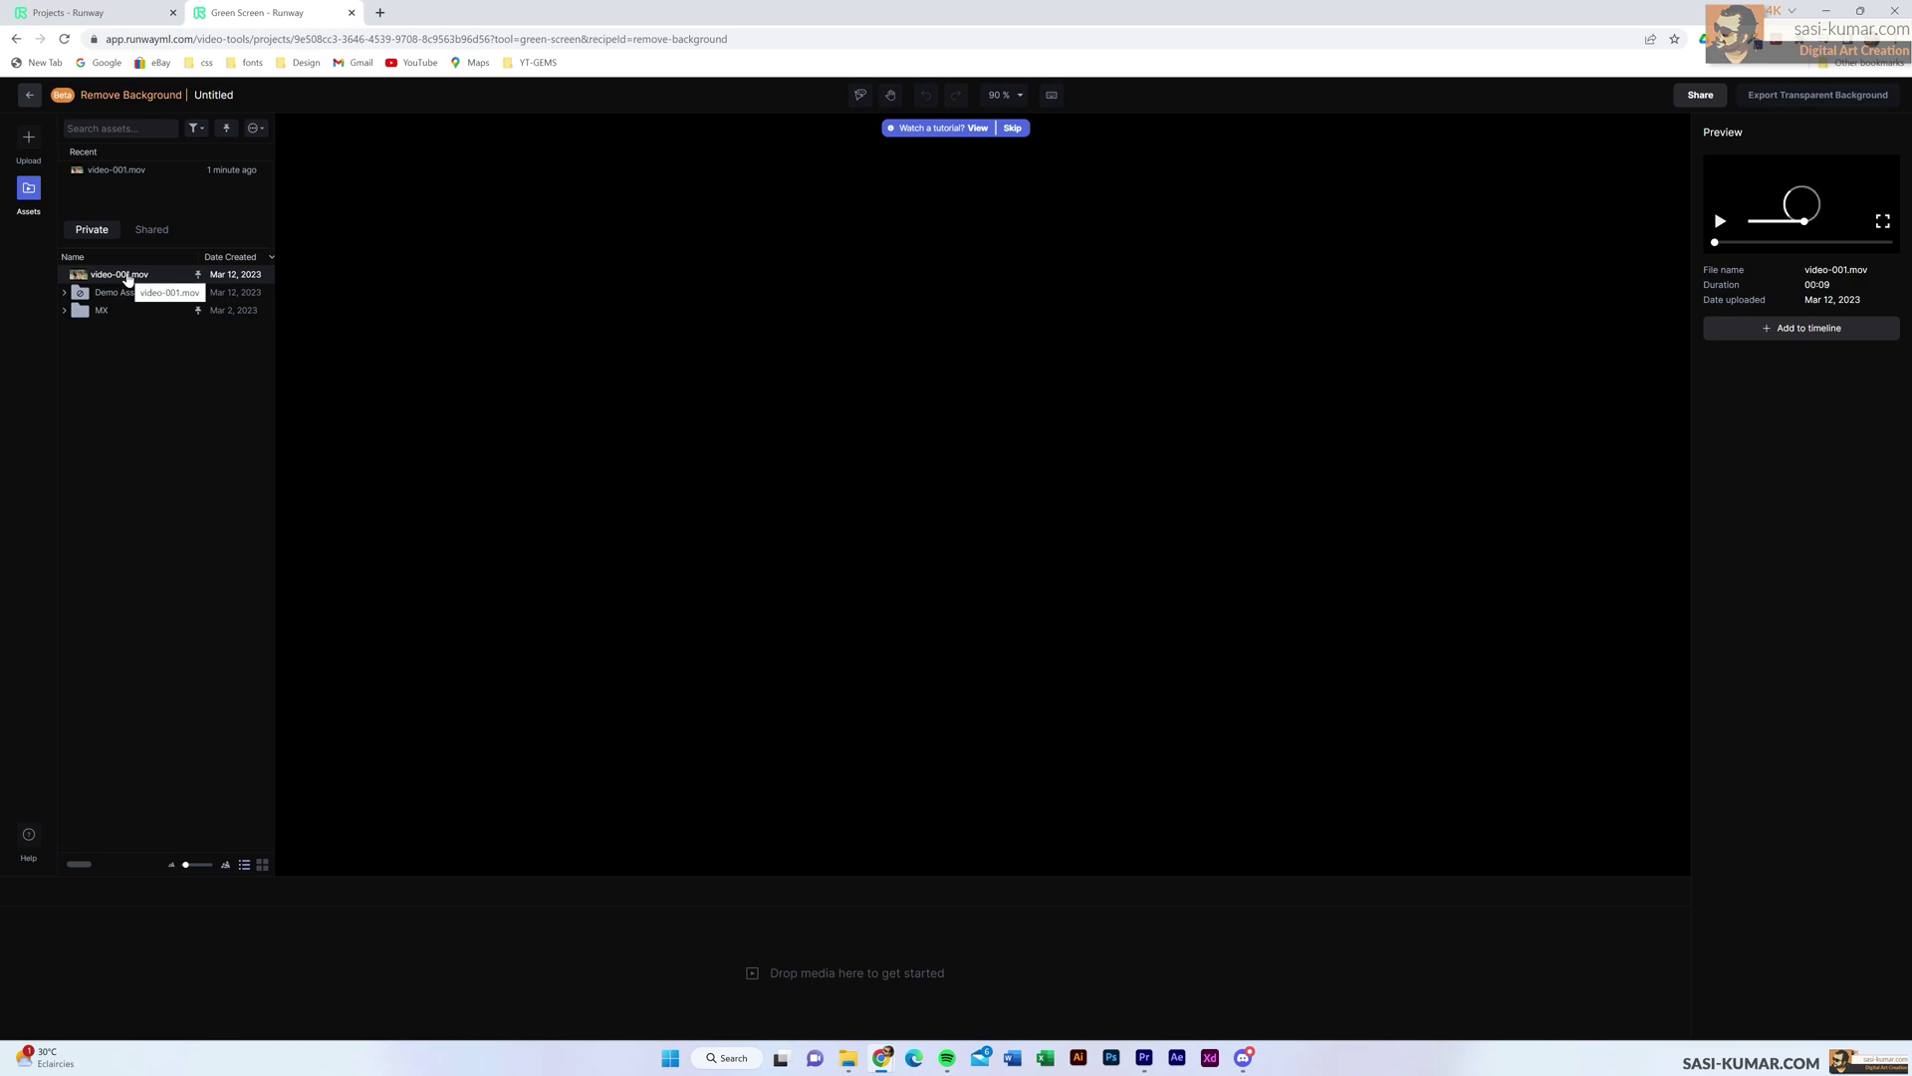
drag(128, 279, 980, 832)
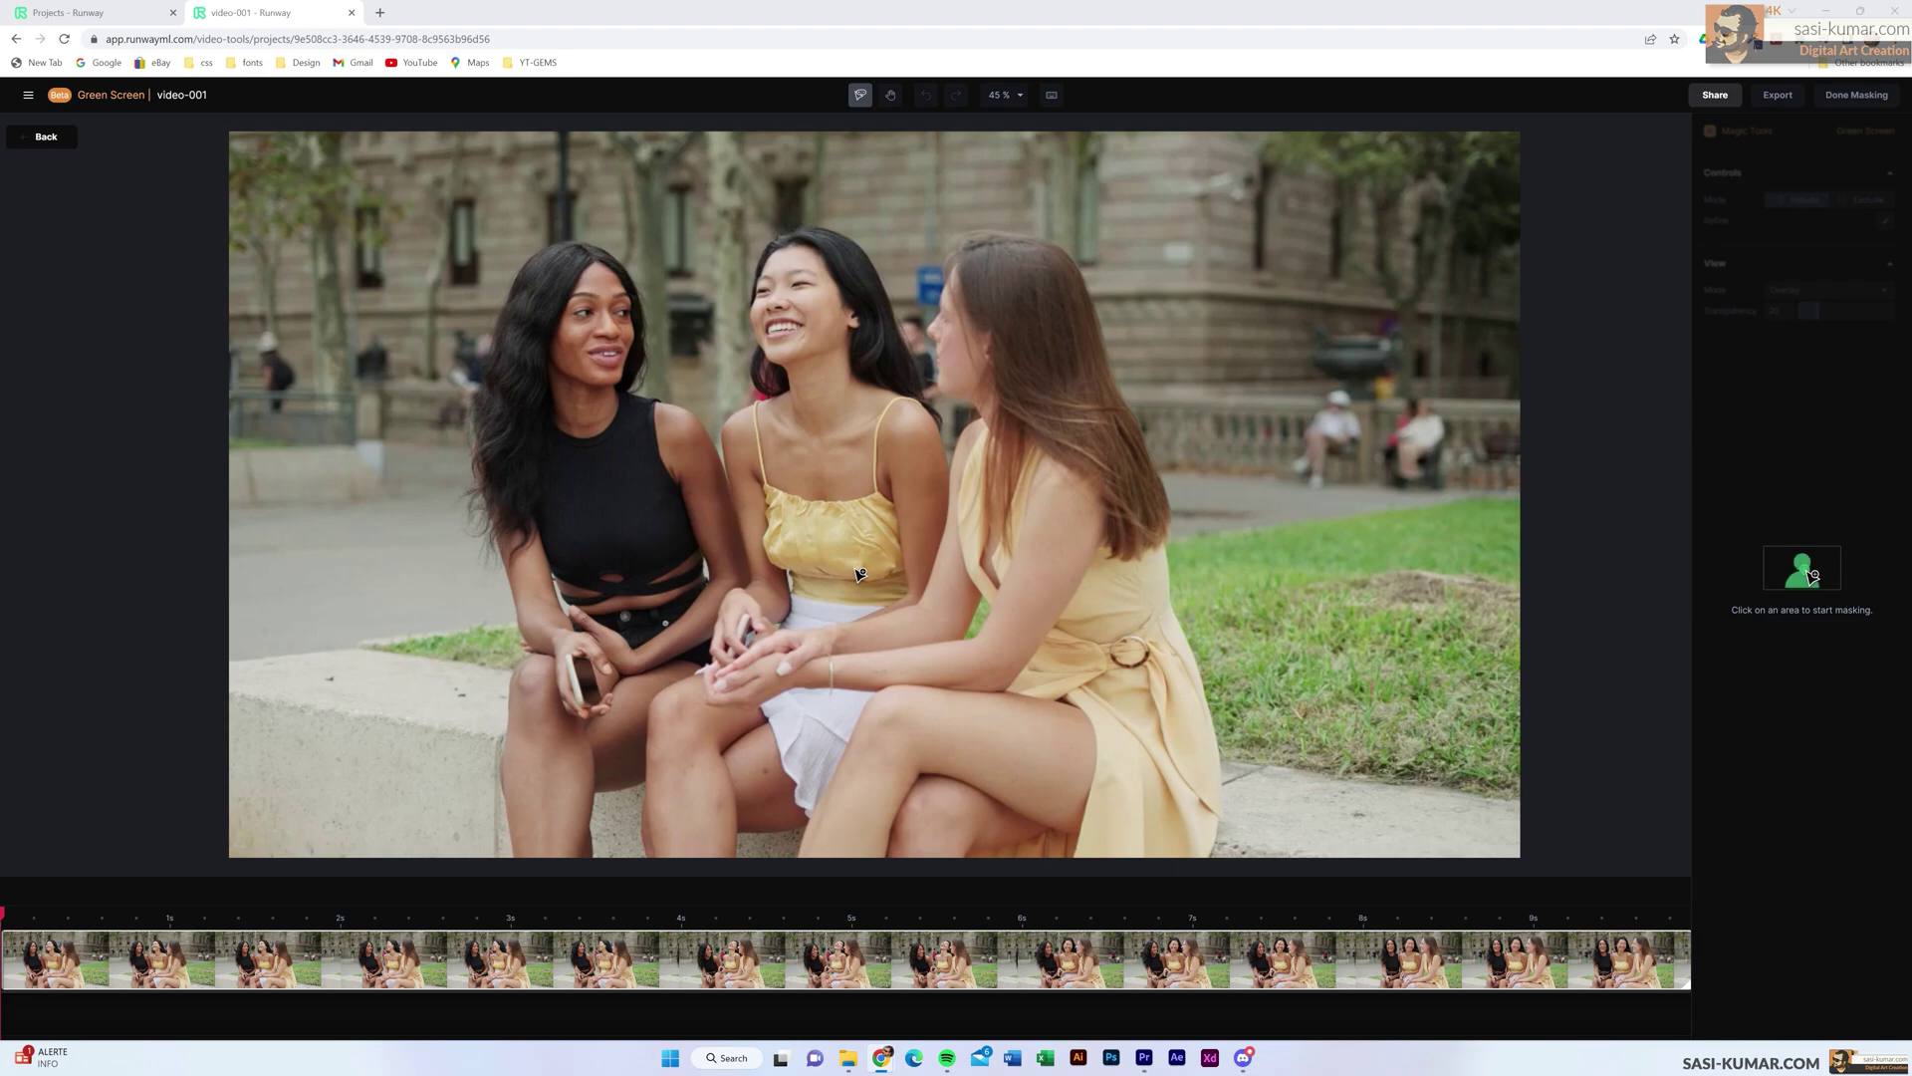
- Choose a frame at 00:02.44 and create a green-screen mask that includes the three women
drag(111, 911, 757, 913)
click(662, 913)
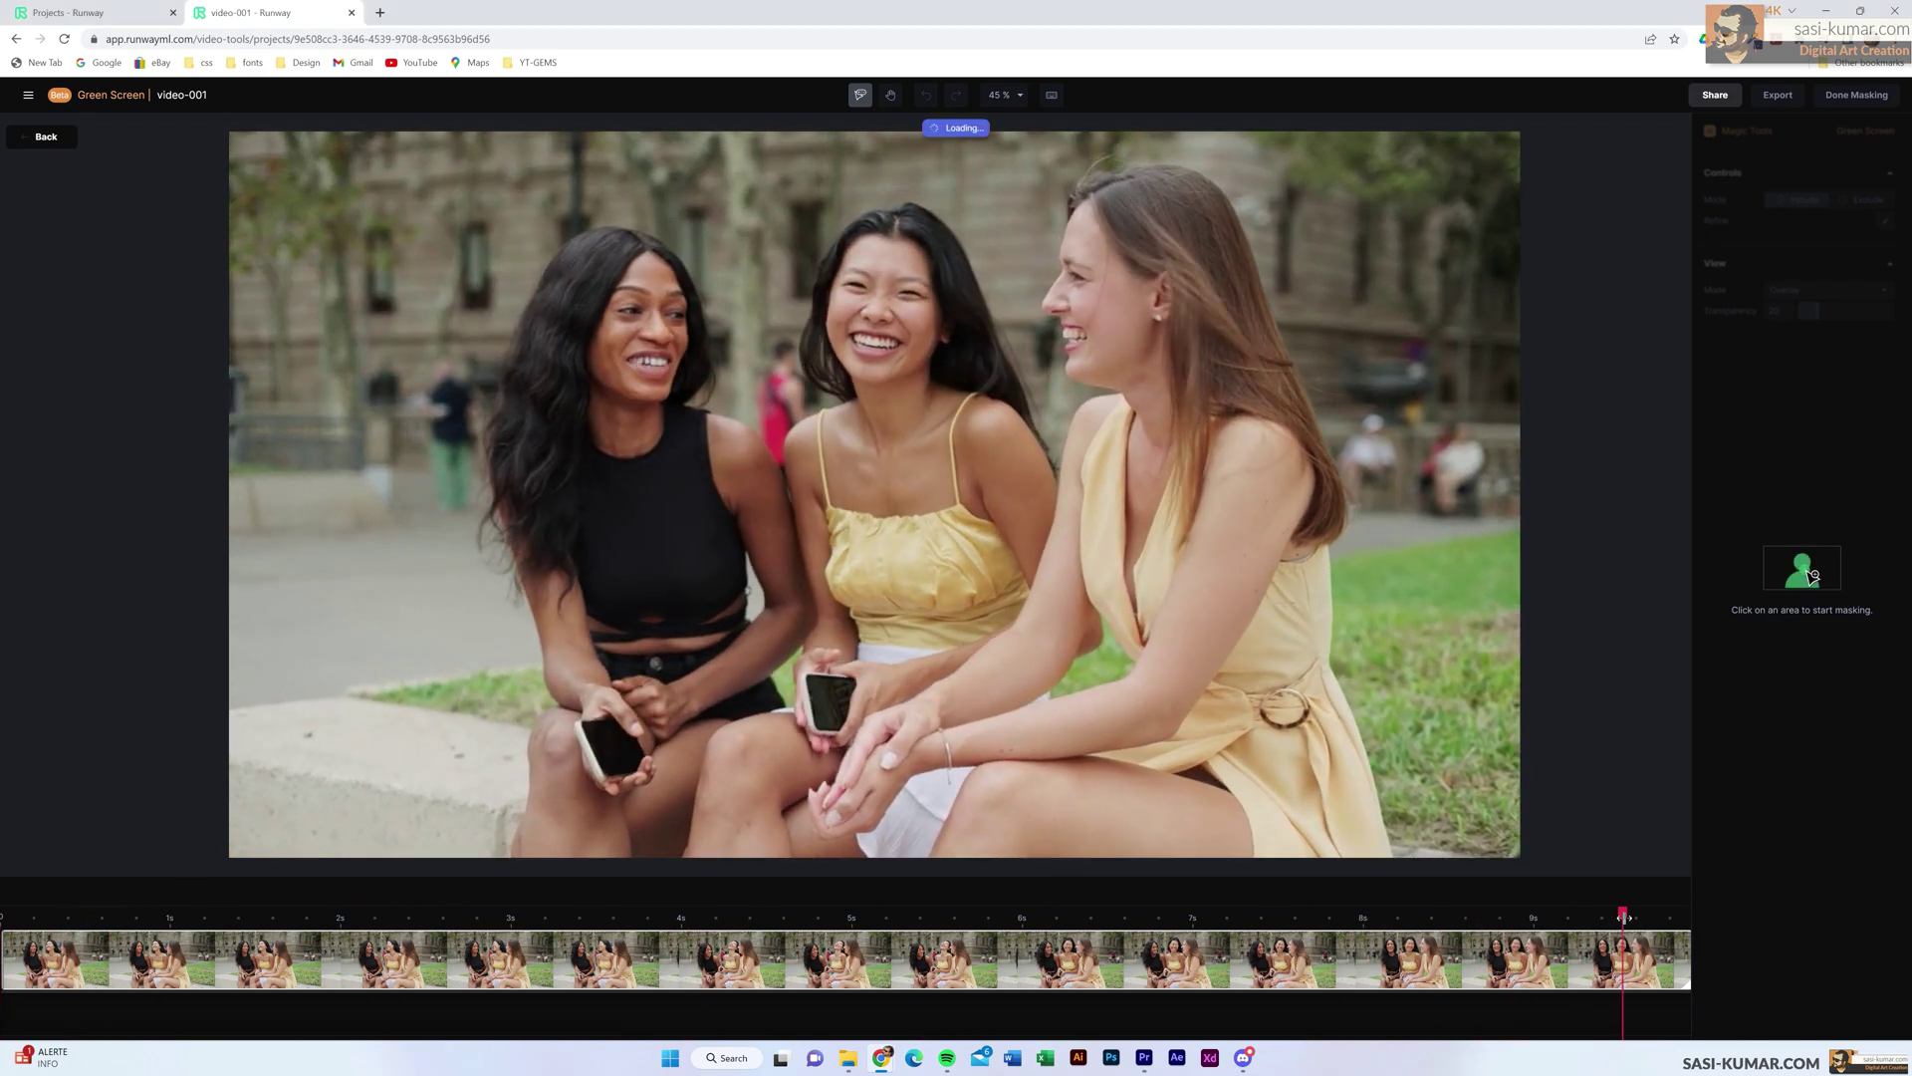
click(415, 913)
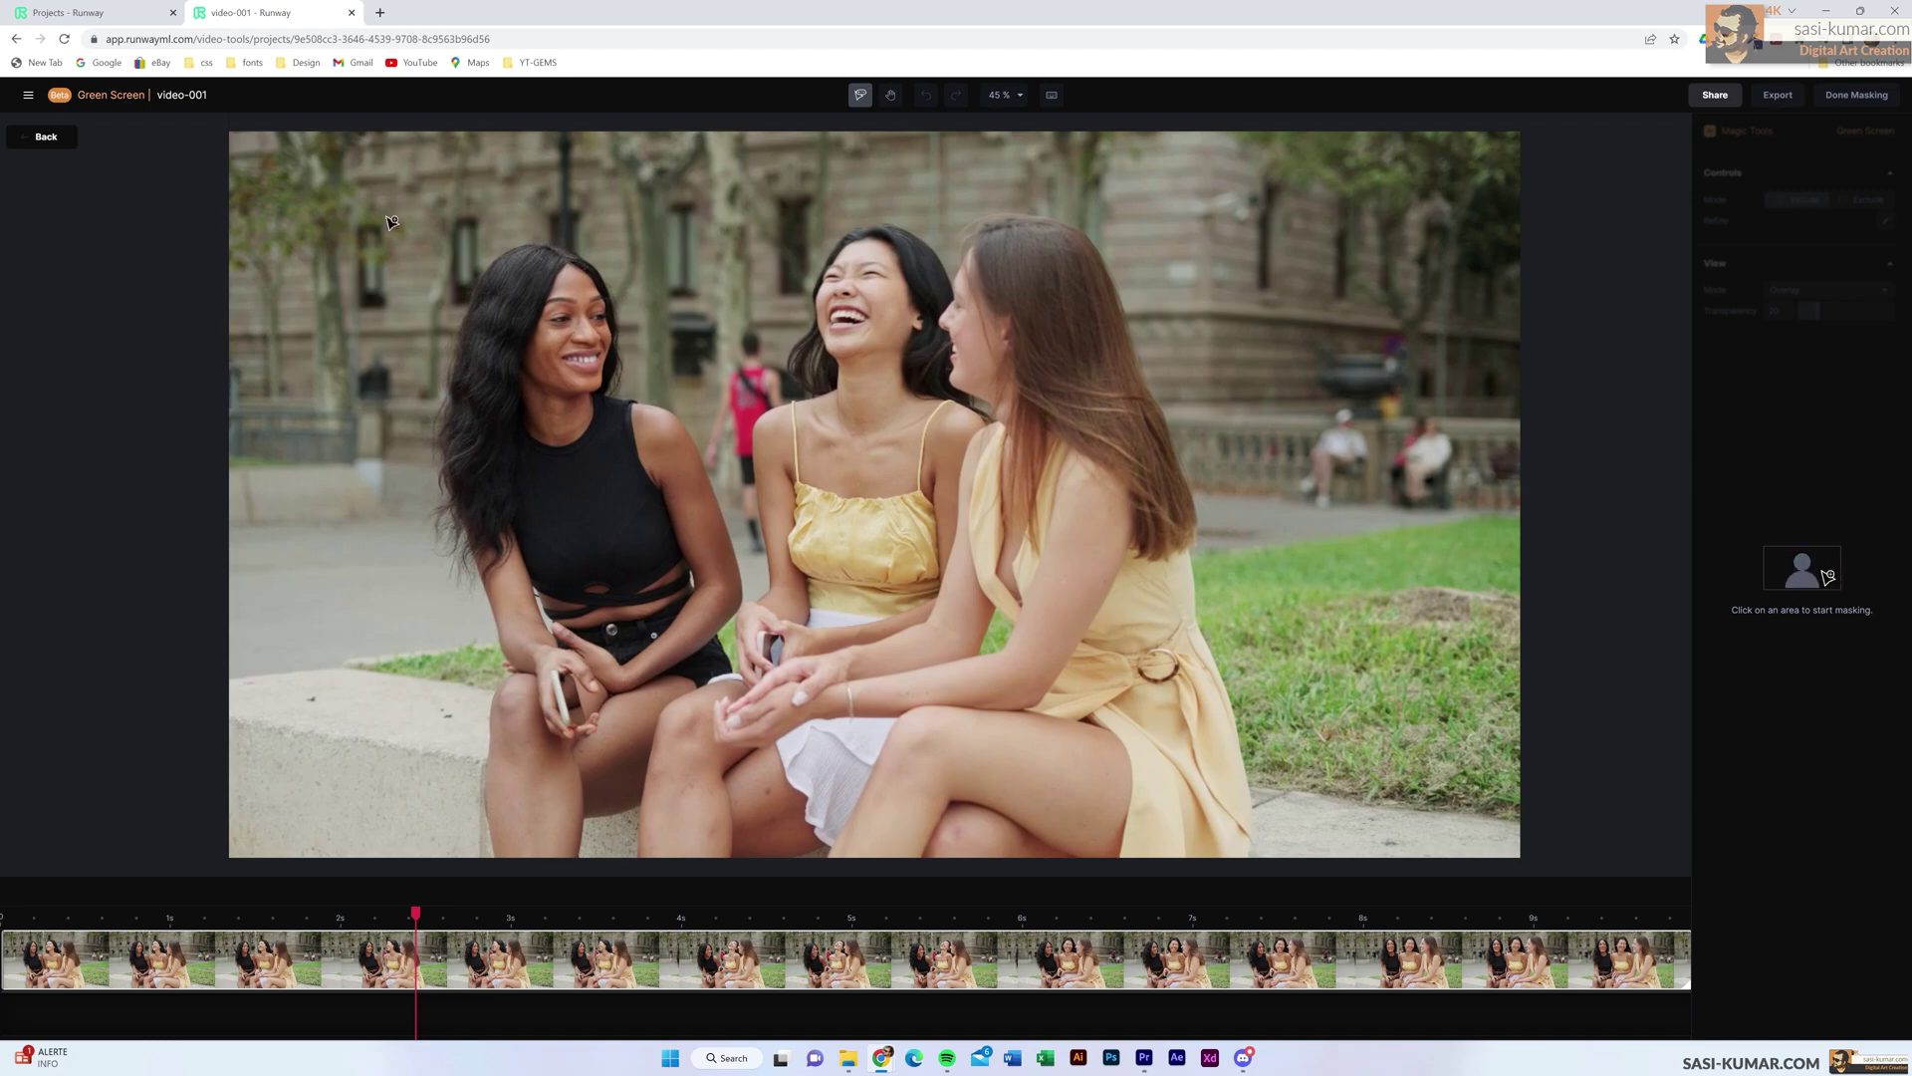
click(567, 276)
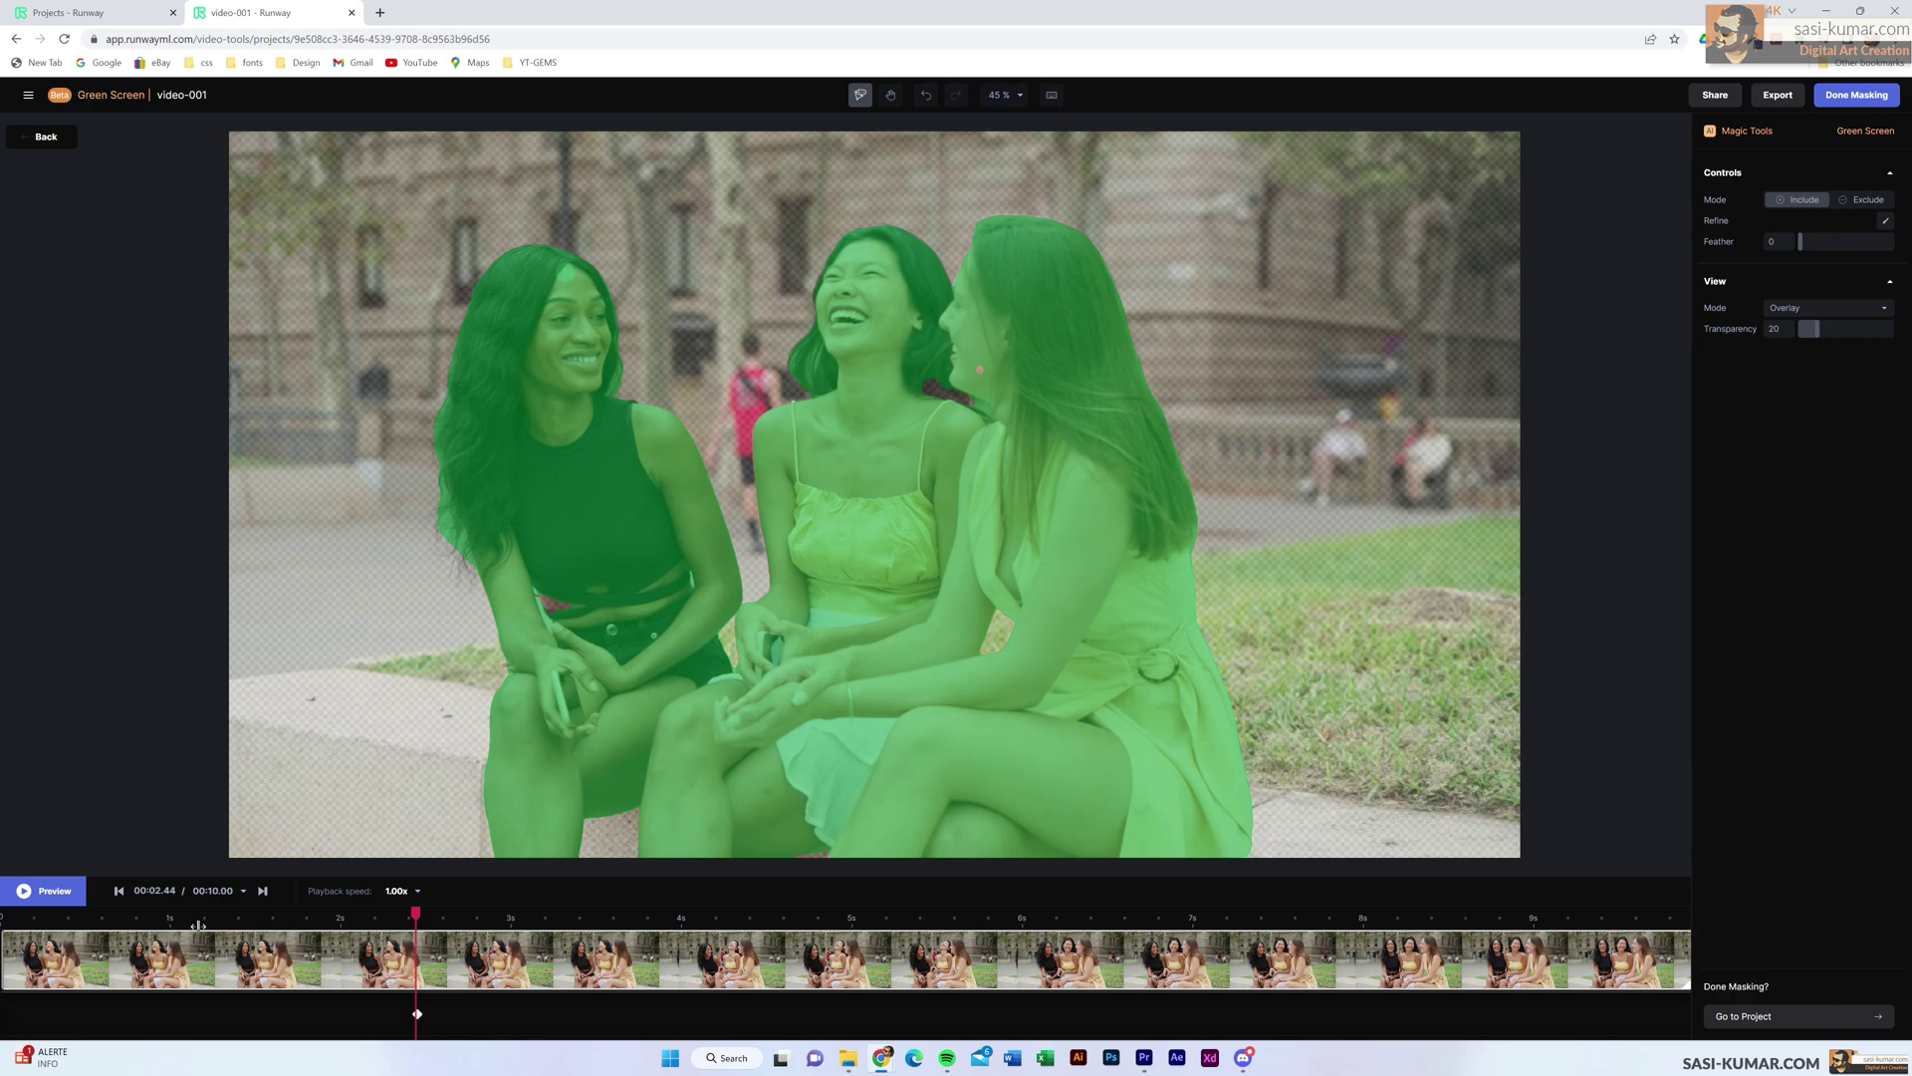
- Check the mask across the clip and exclude the background beside the hair of the woman in black at about 5 seconds
click(541, 917)
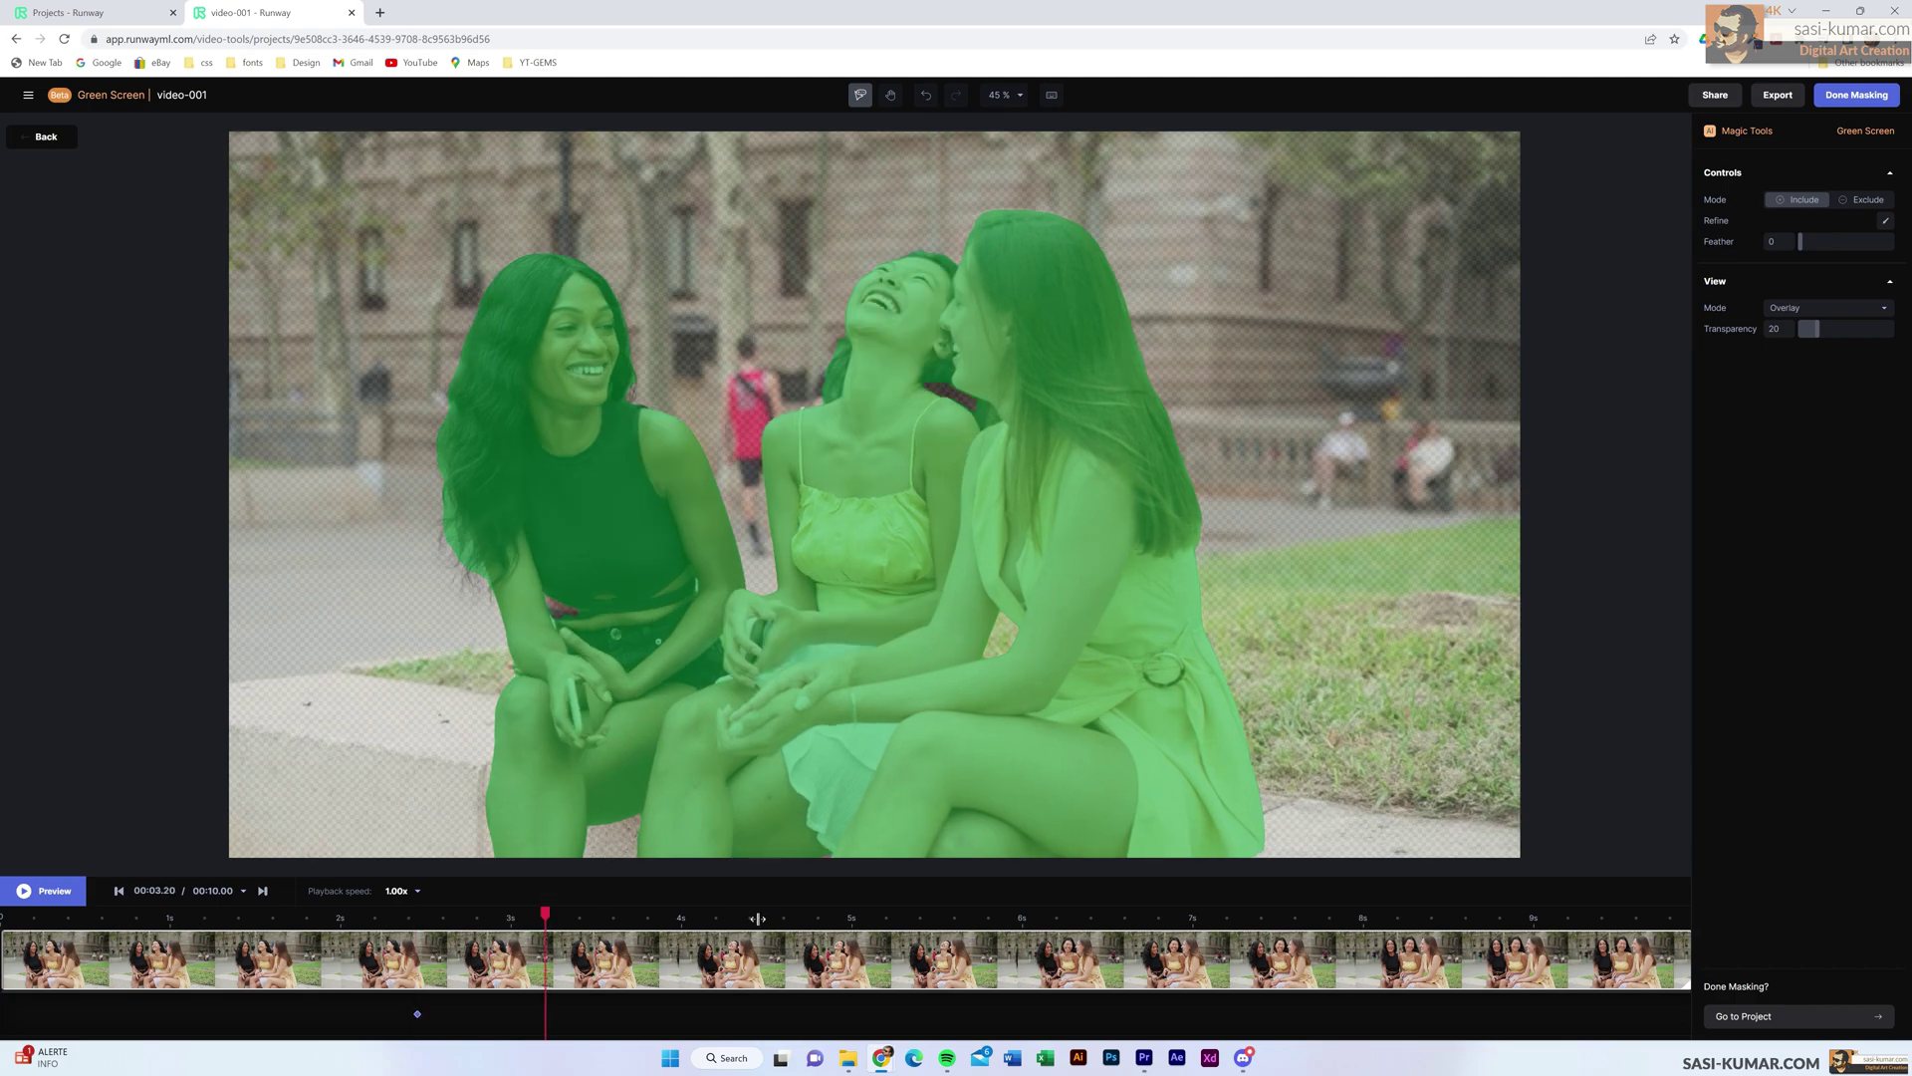
click(759, 917)
drag(780, 918, 1261, 924)
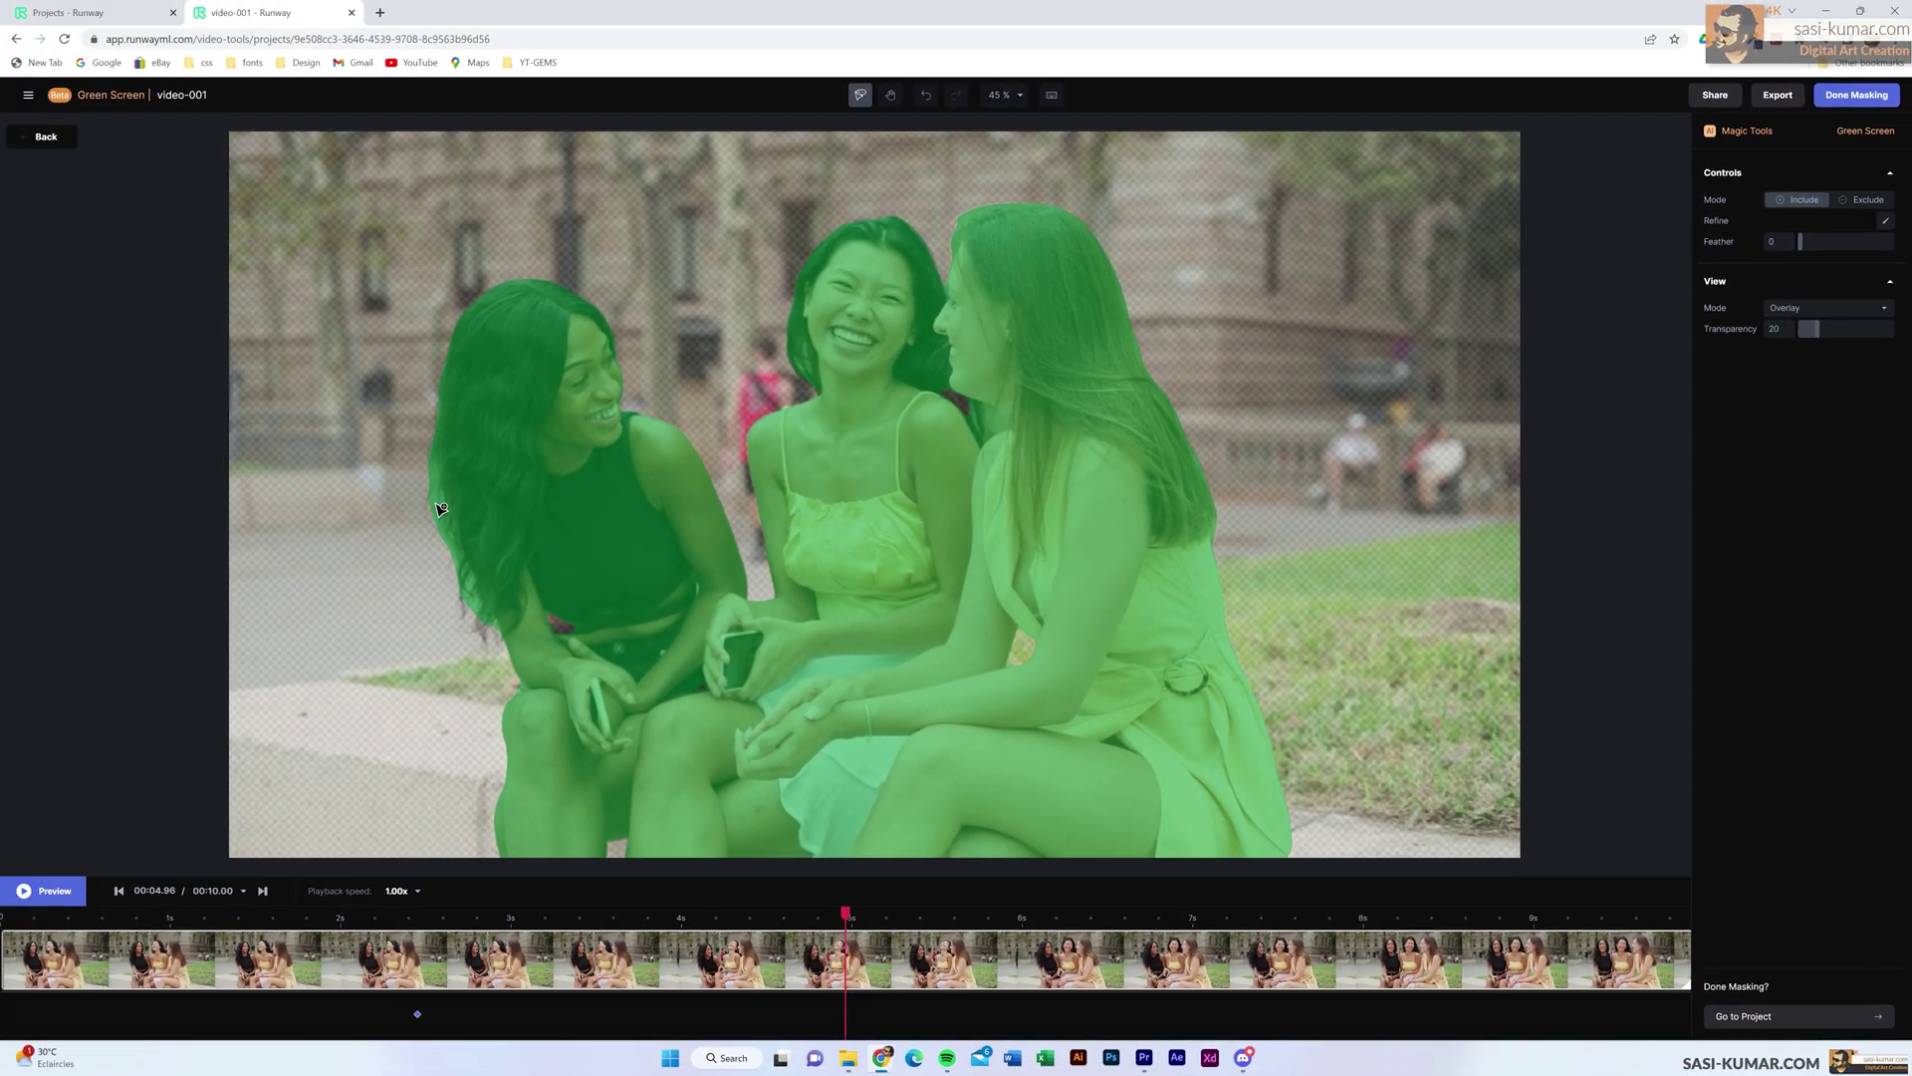
click(1868, 200)
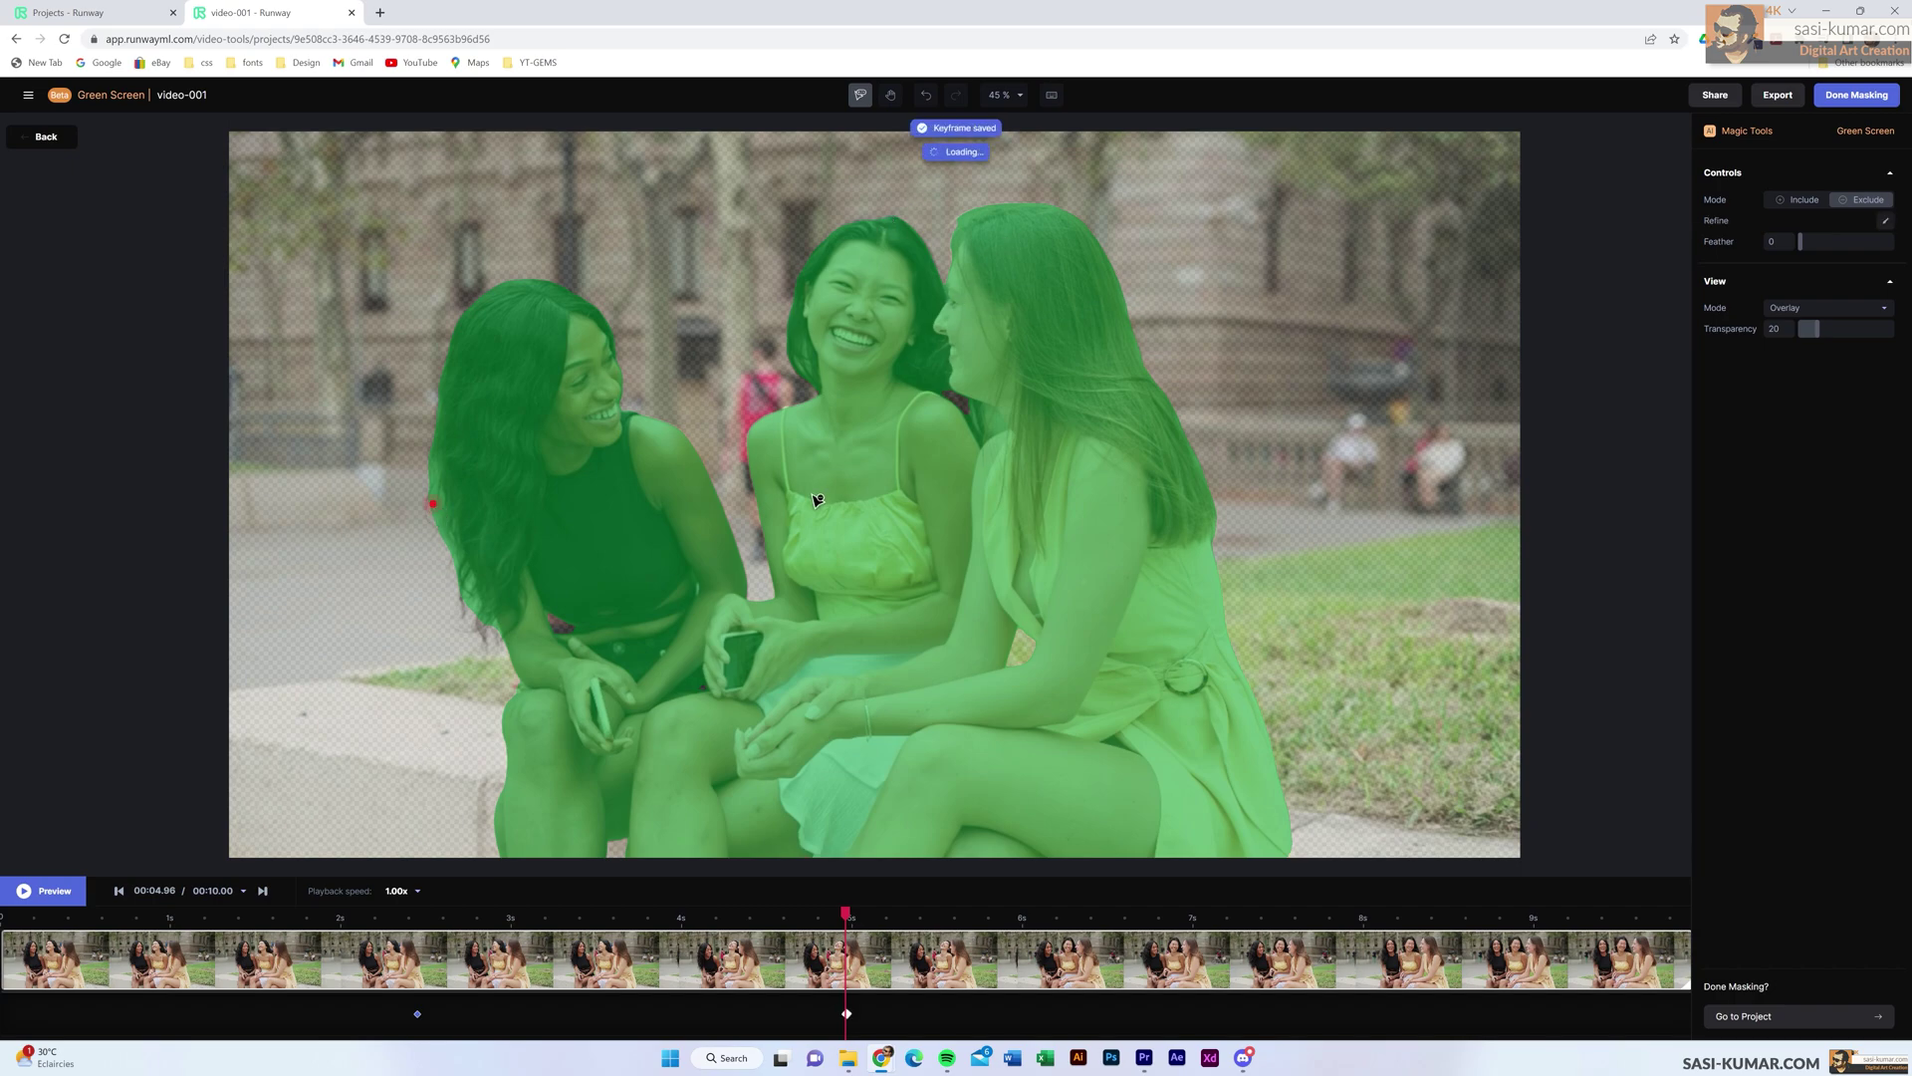
click(901, 914)
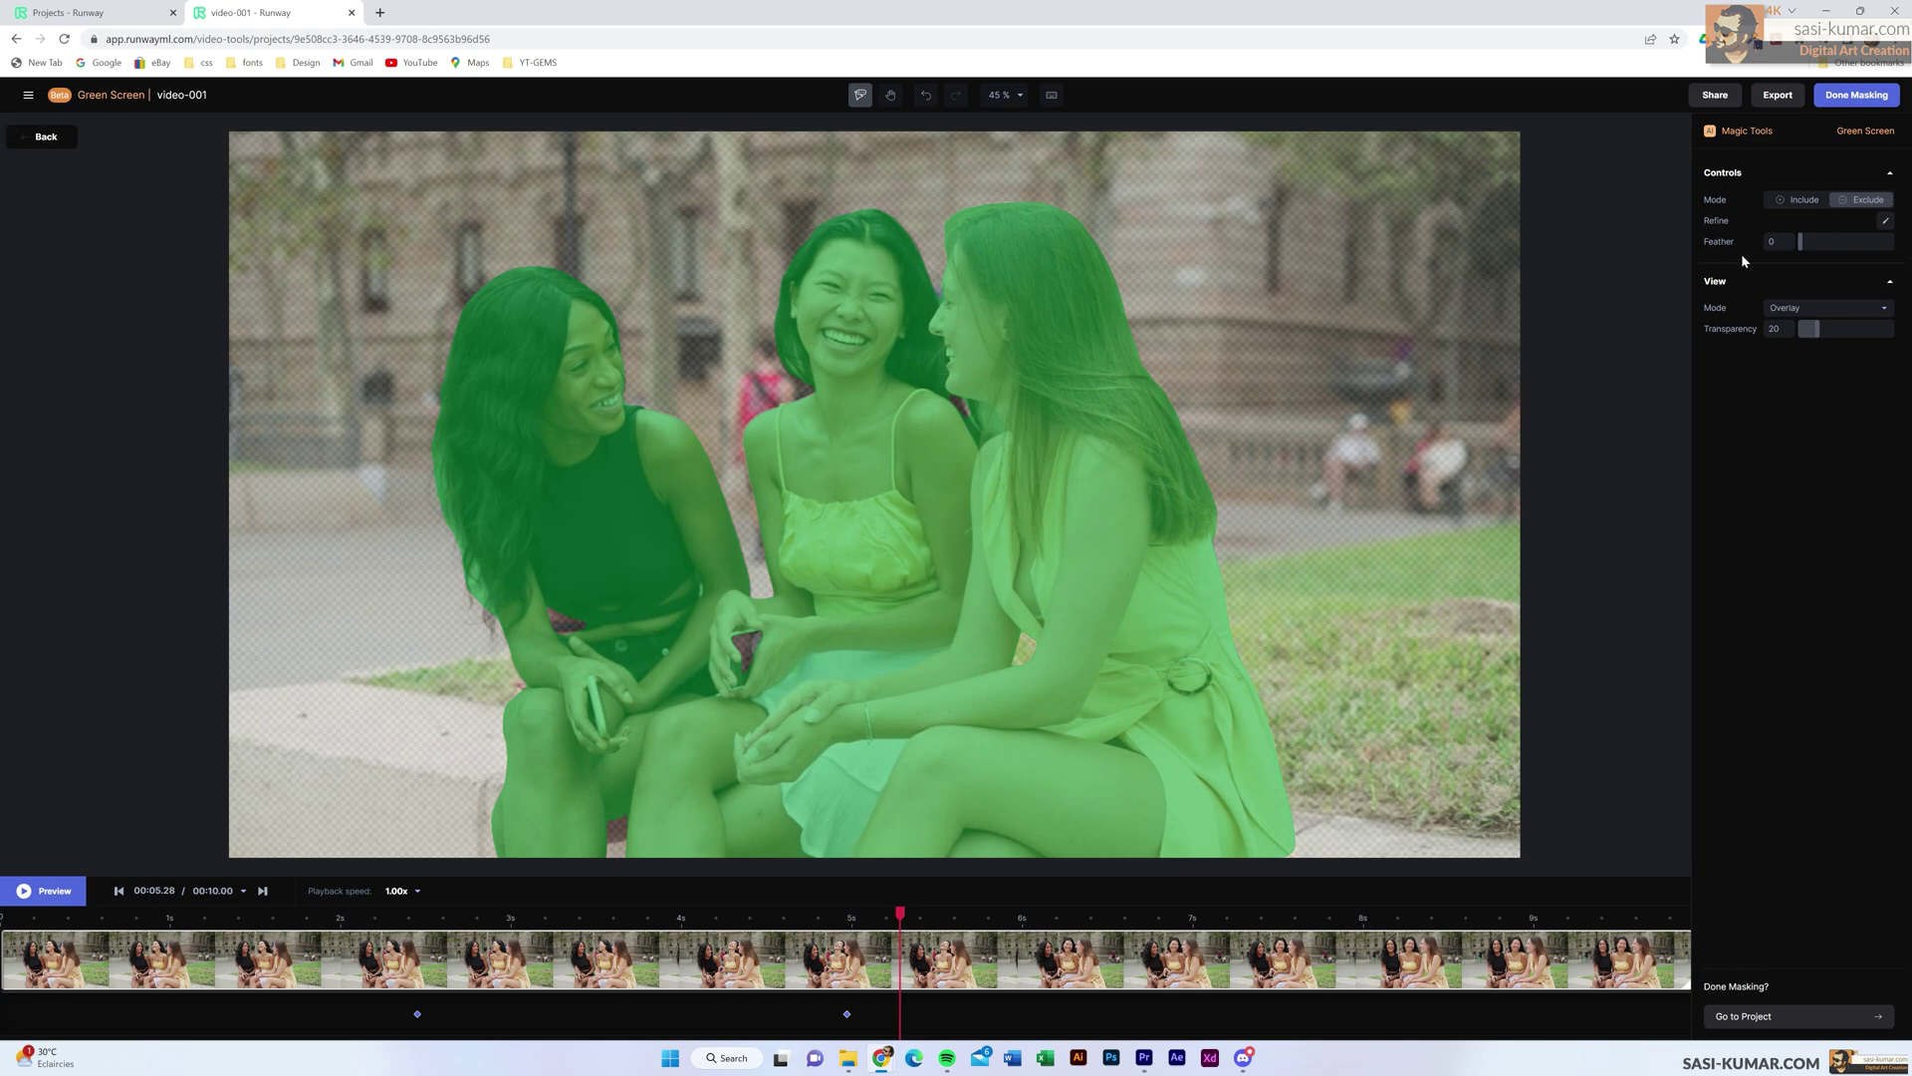
- Soften the mask edge with a feather of 28, check it near the clip's end, and raise the feather to 43
drag(1806, 244, 1819, 245)
click(1842, 207)
drag(1193, 918, 1594, 918)
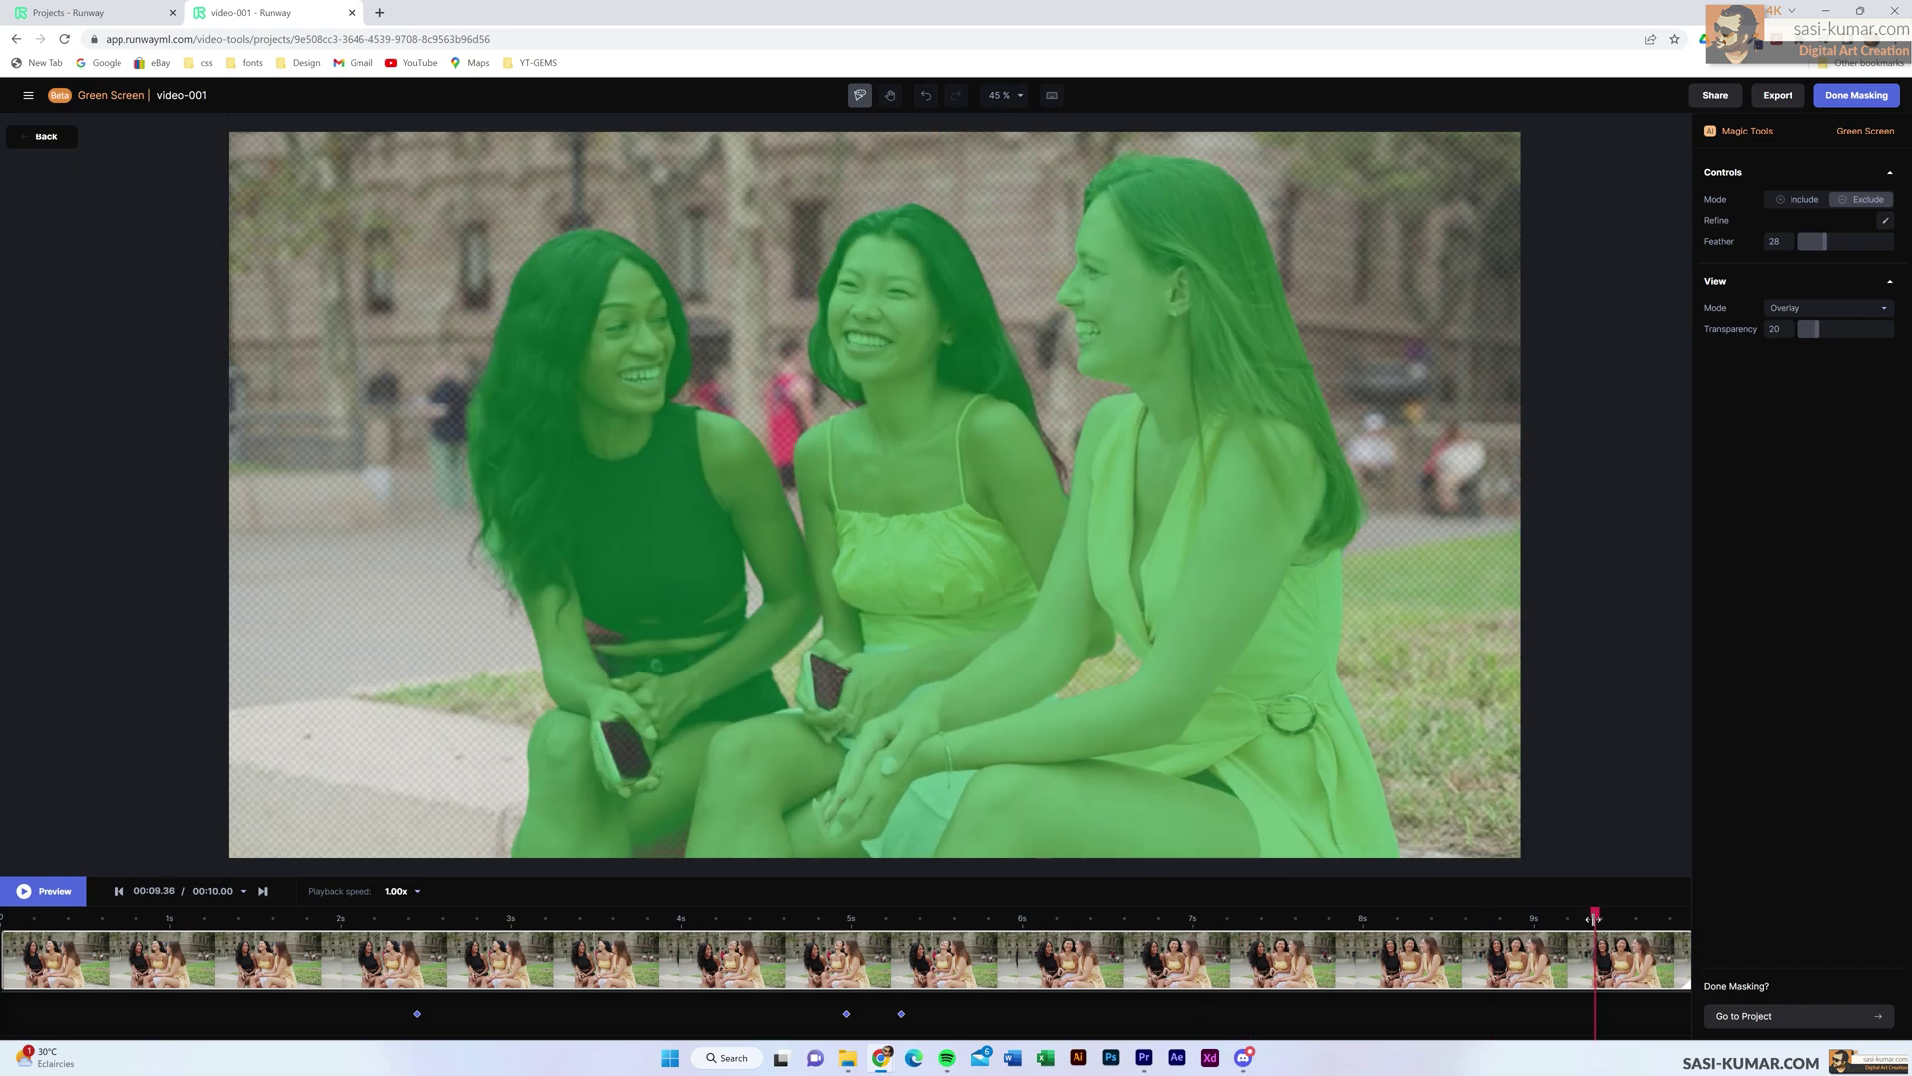
drag(1825, 242, 1839, 242)
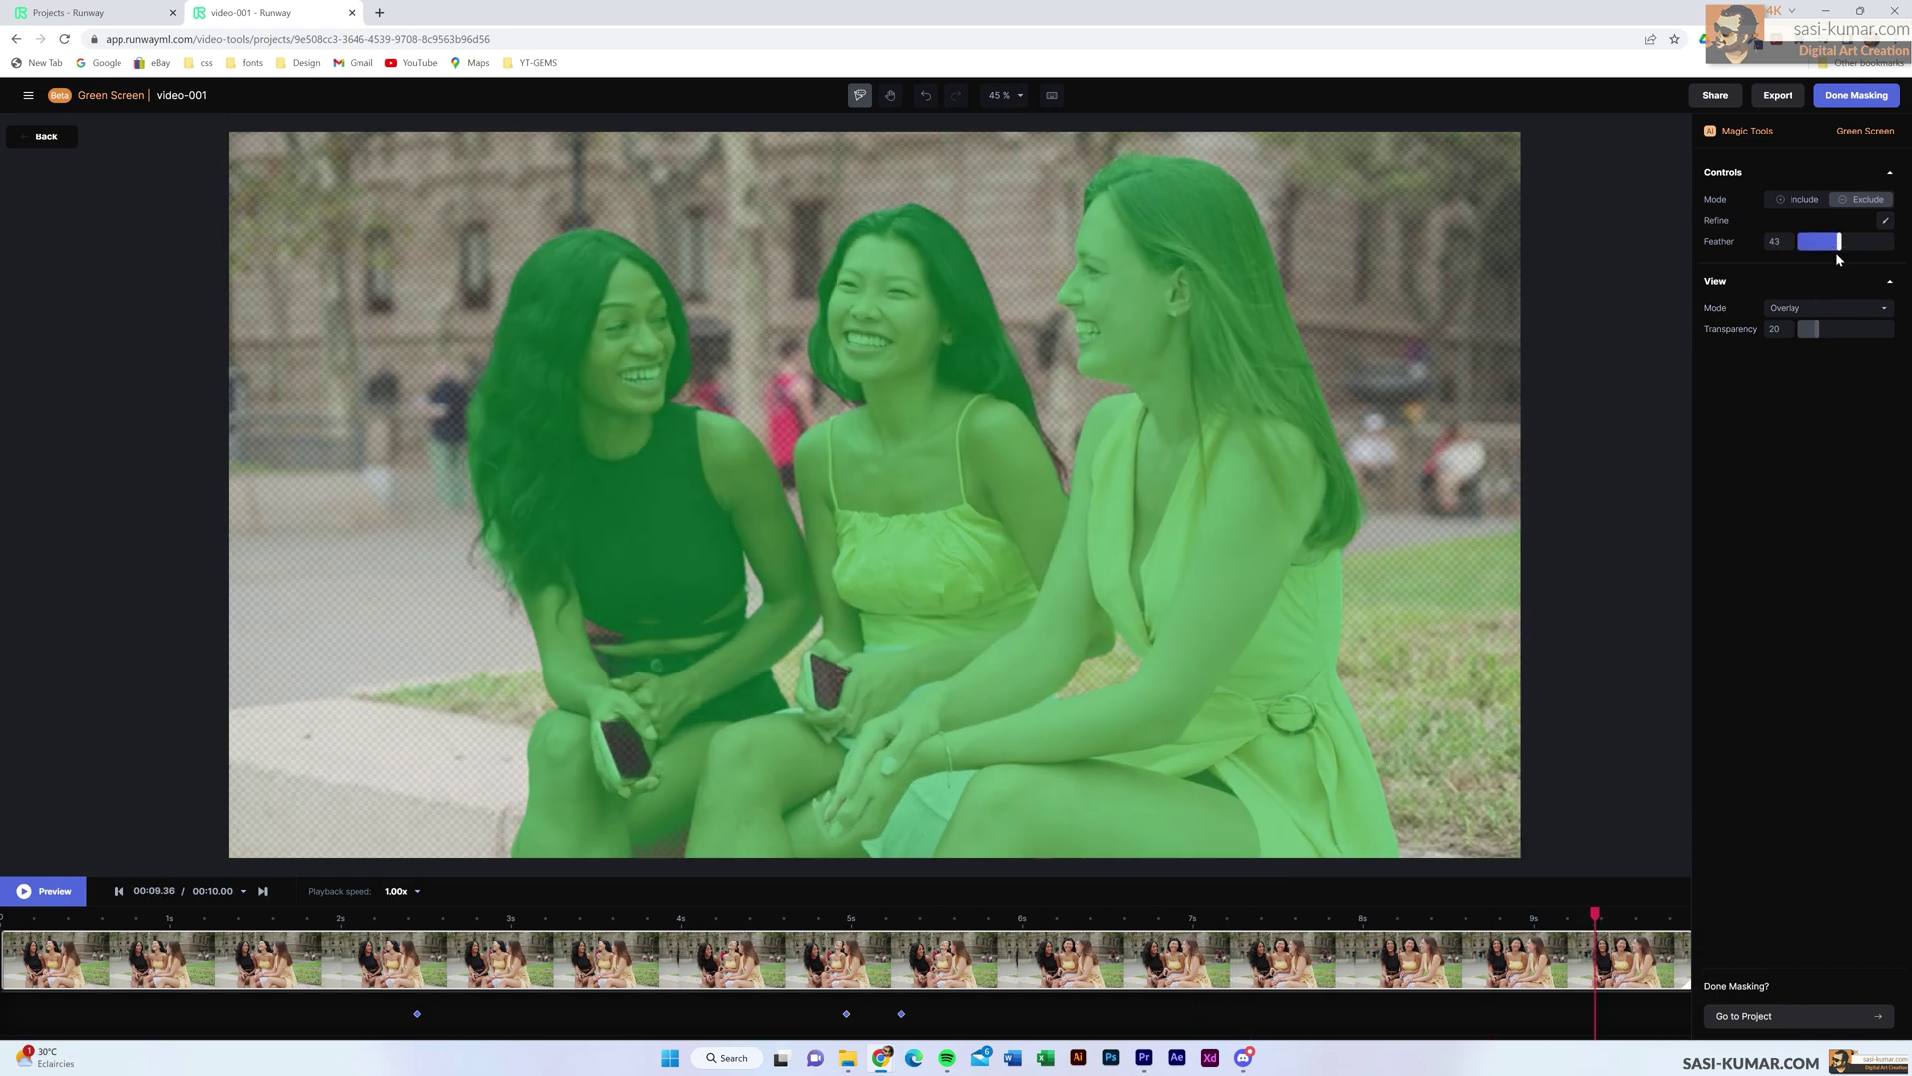
- Refine the mask at 00:09.36 by brushing the black-topped woman's hair edge out and back in, and include her phone
click(1886, 222)
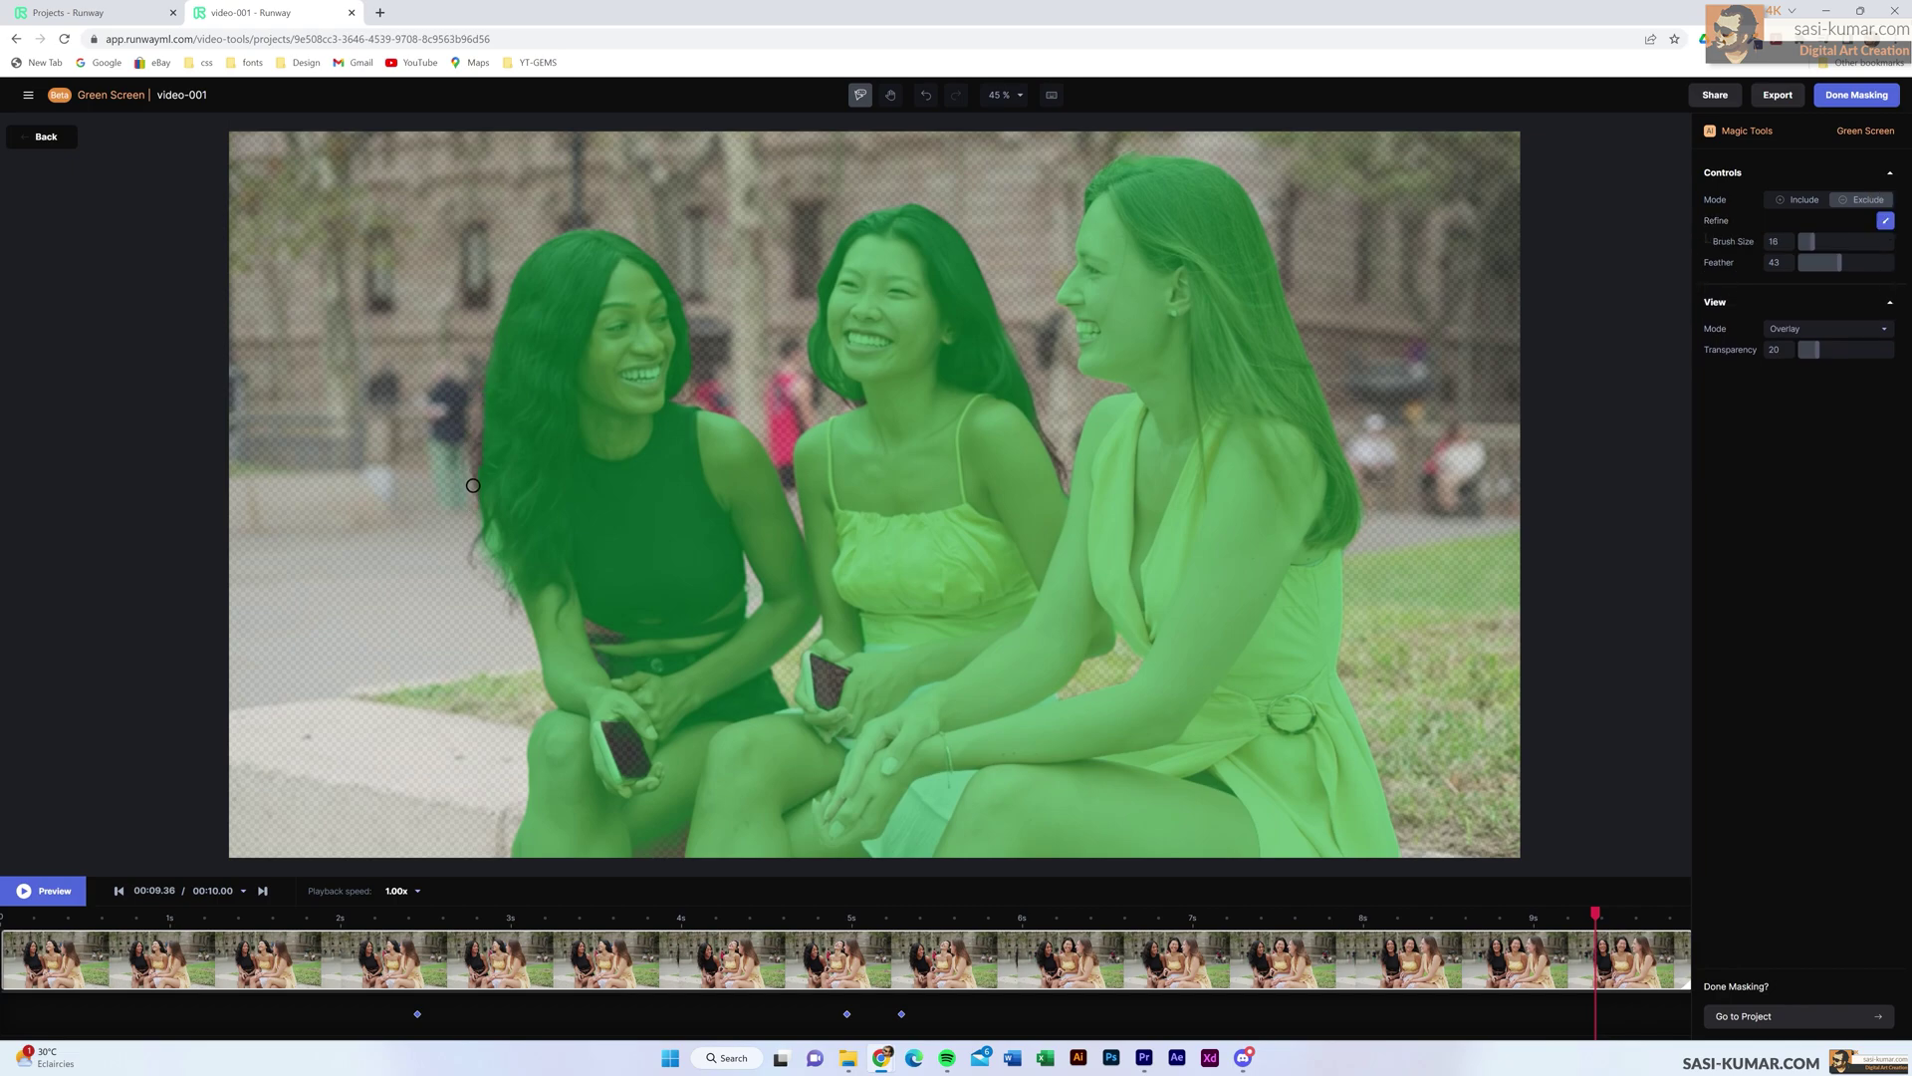
drag(503, 494, 488, 548)
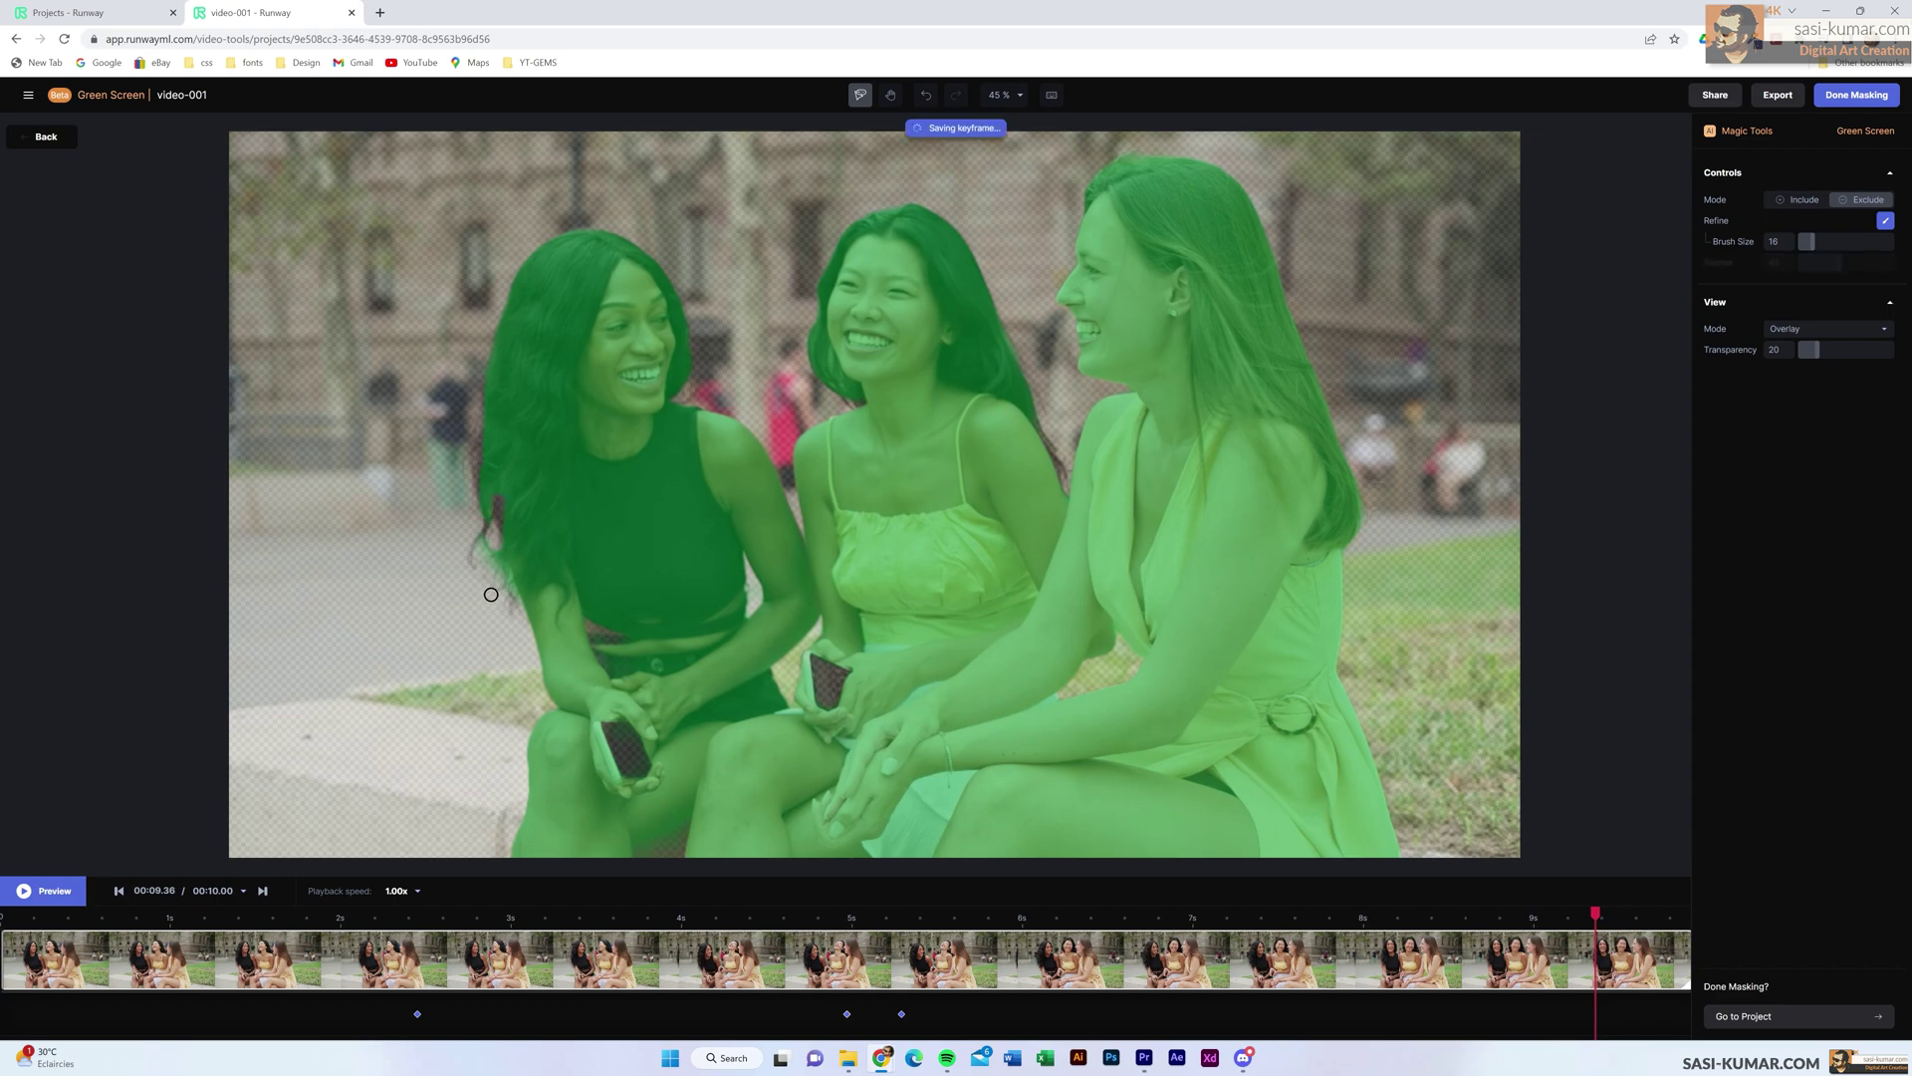
click(1799, 201)
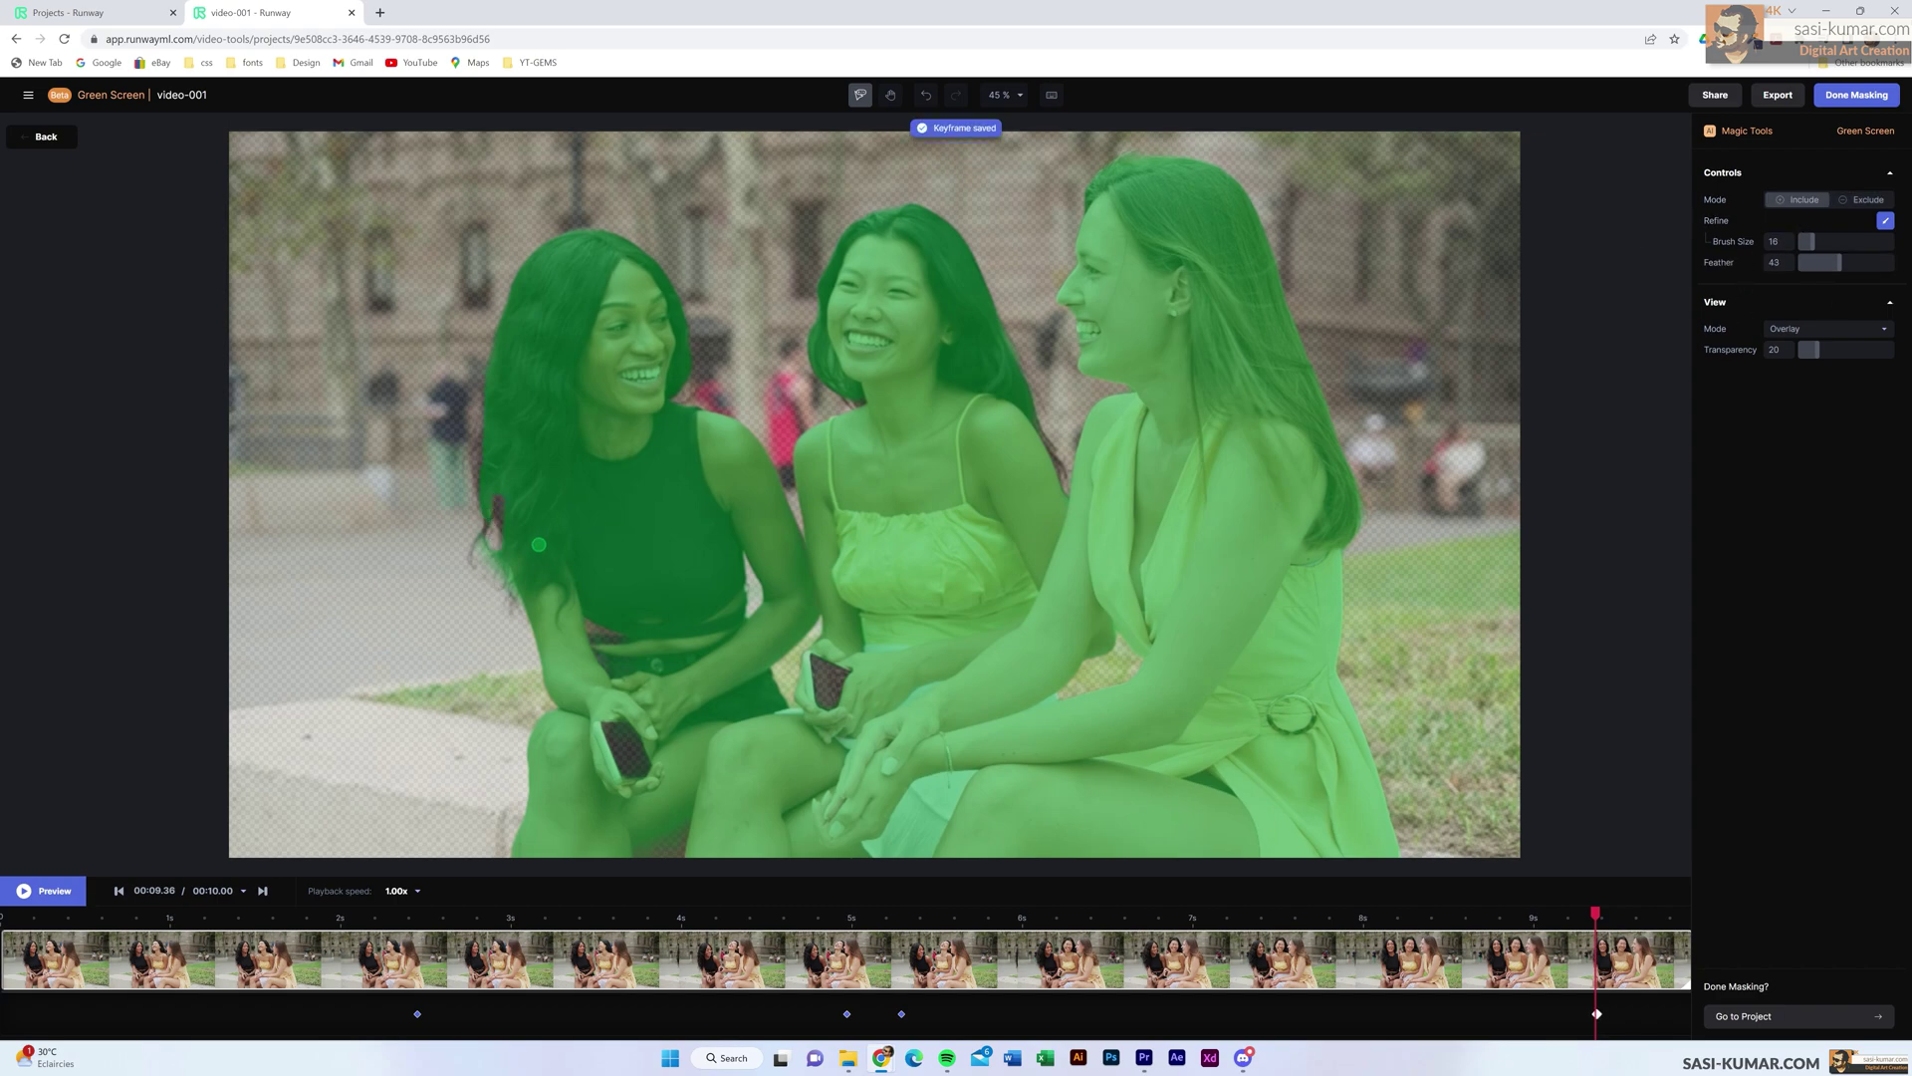
drag(509, 535, 502, 499)
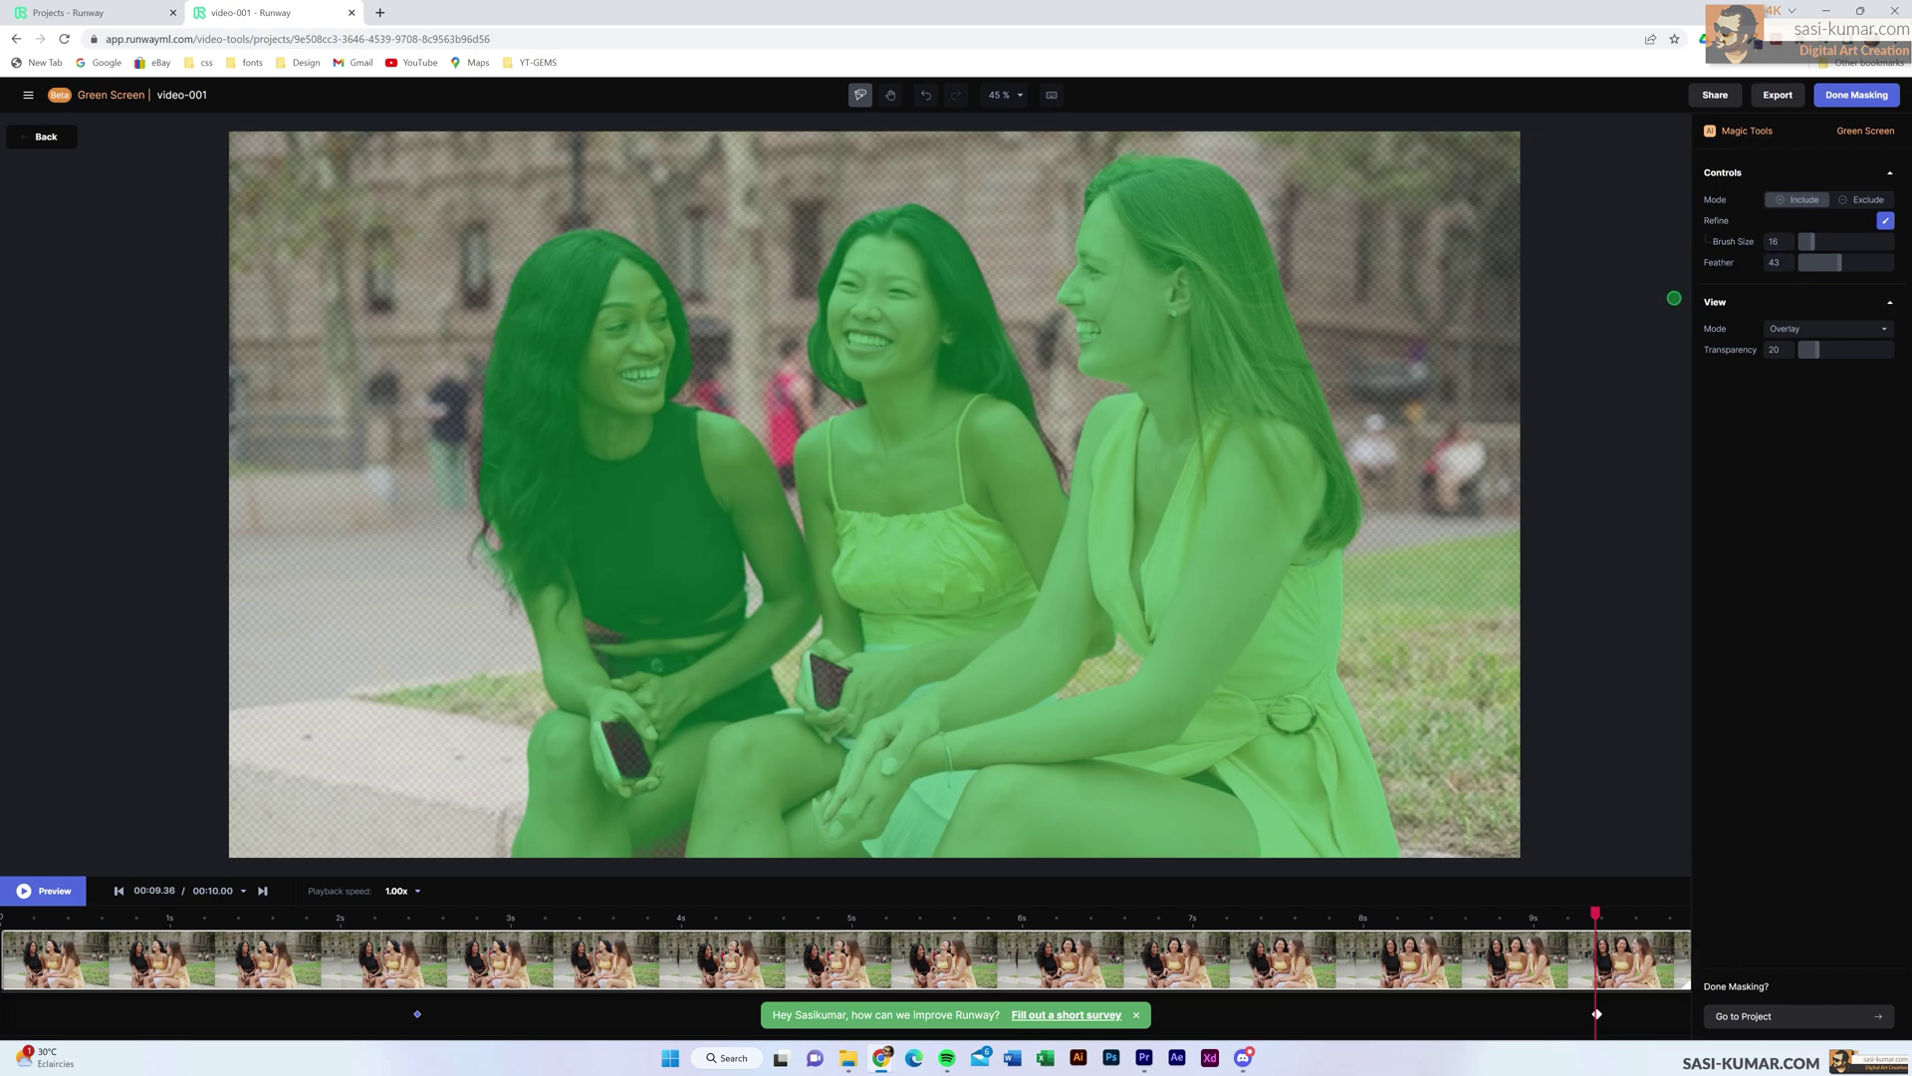
click(1811, 205)
click(626, 744)
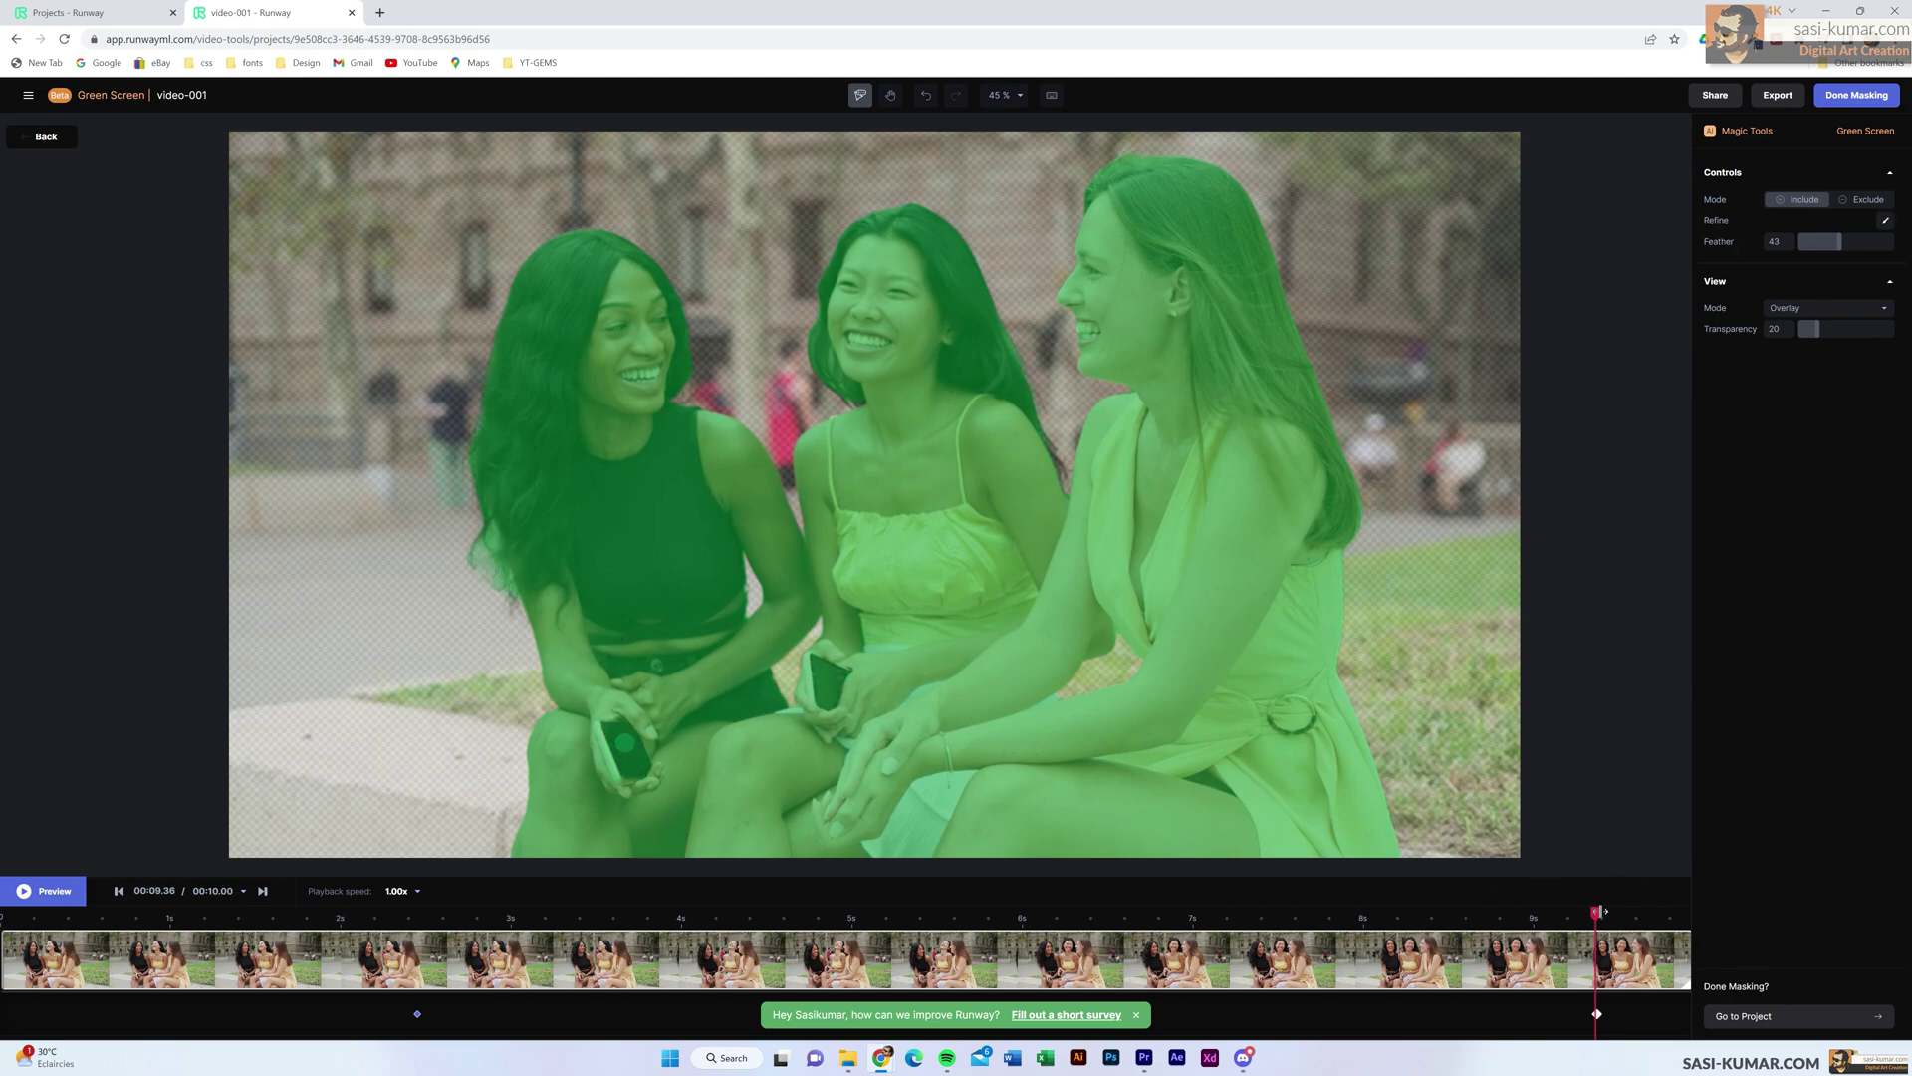
- Refine the mask at 00:04.00, zoomed to 100%, by brushing out the excess along the hair edge of the woman in black with Exclude
drag(1596, 912, 745, 924)
click(572, 924)
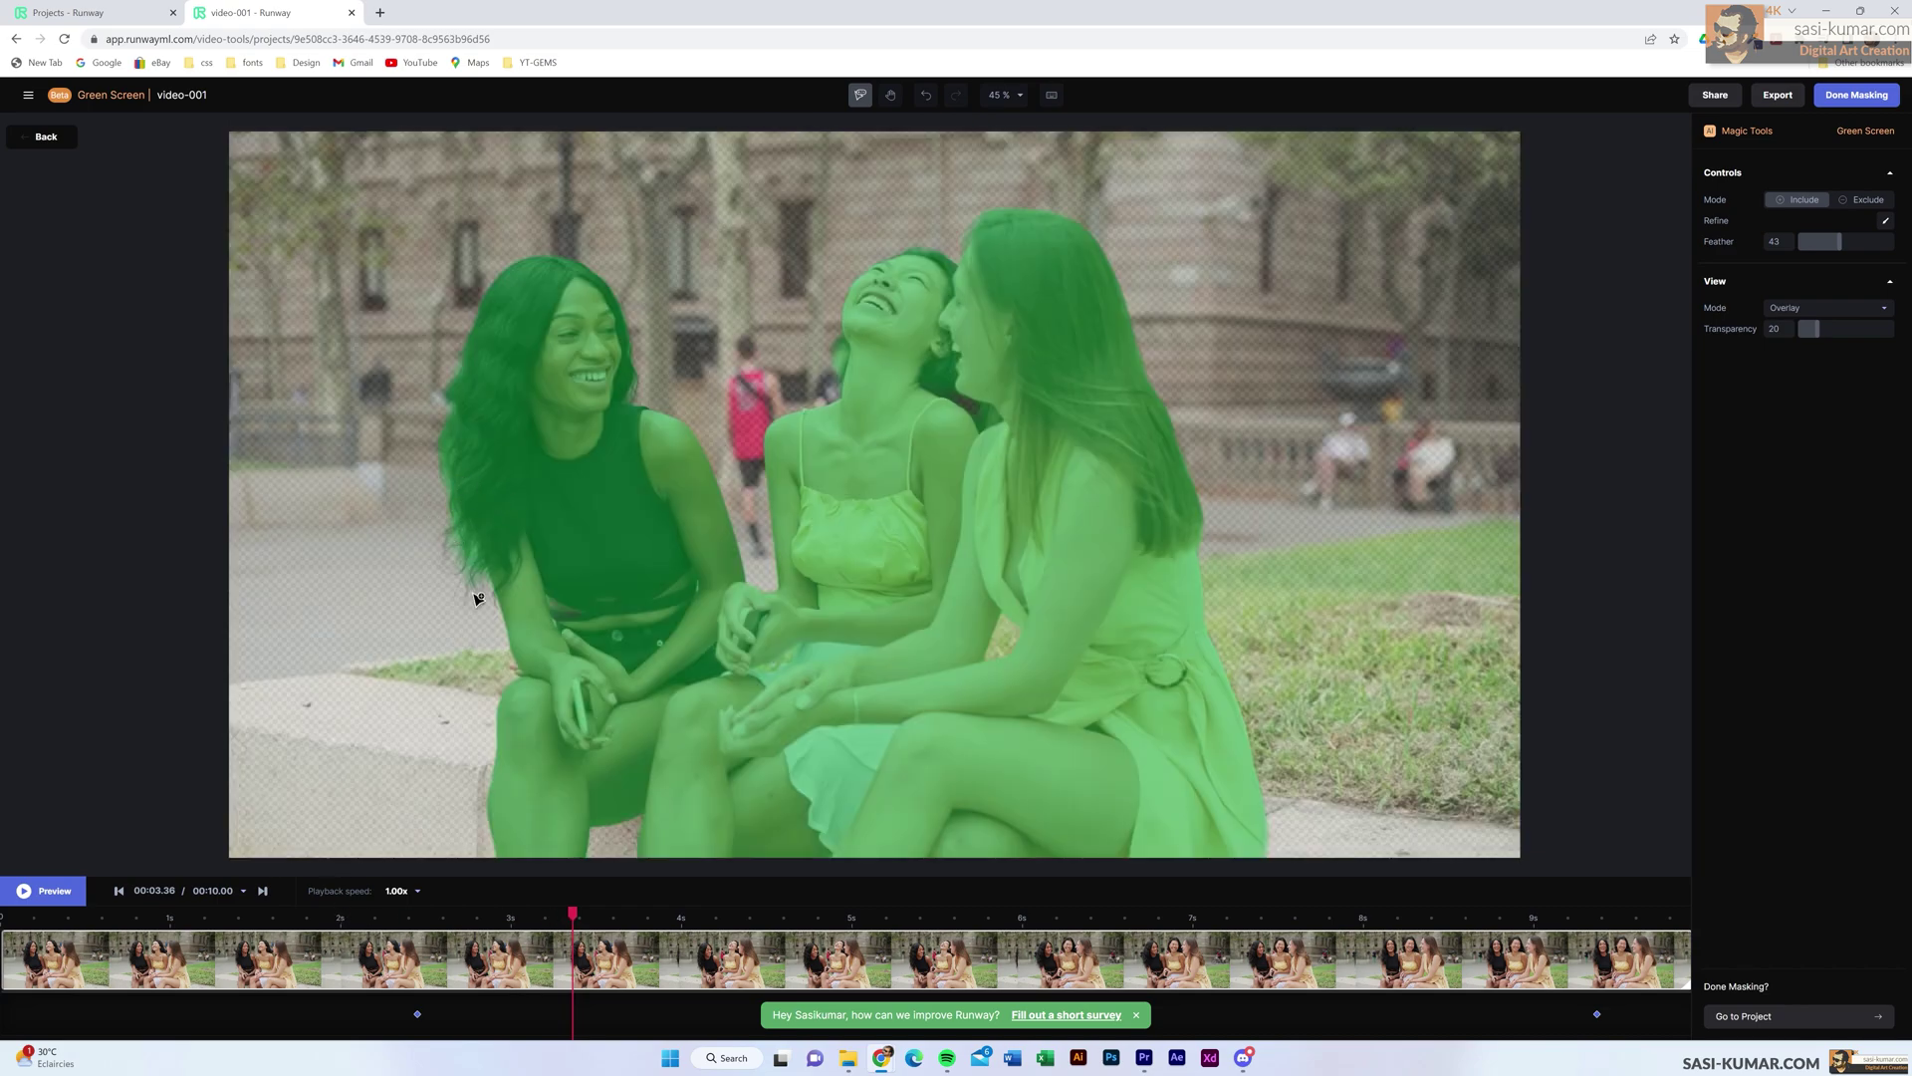
click(1887, 221)
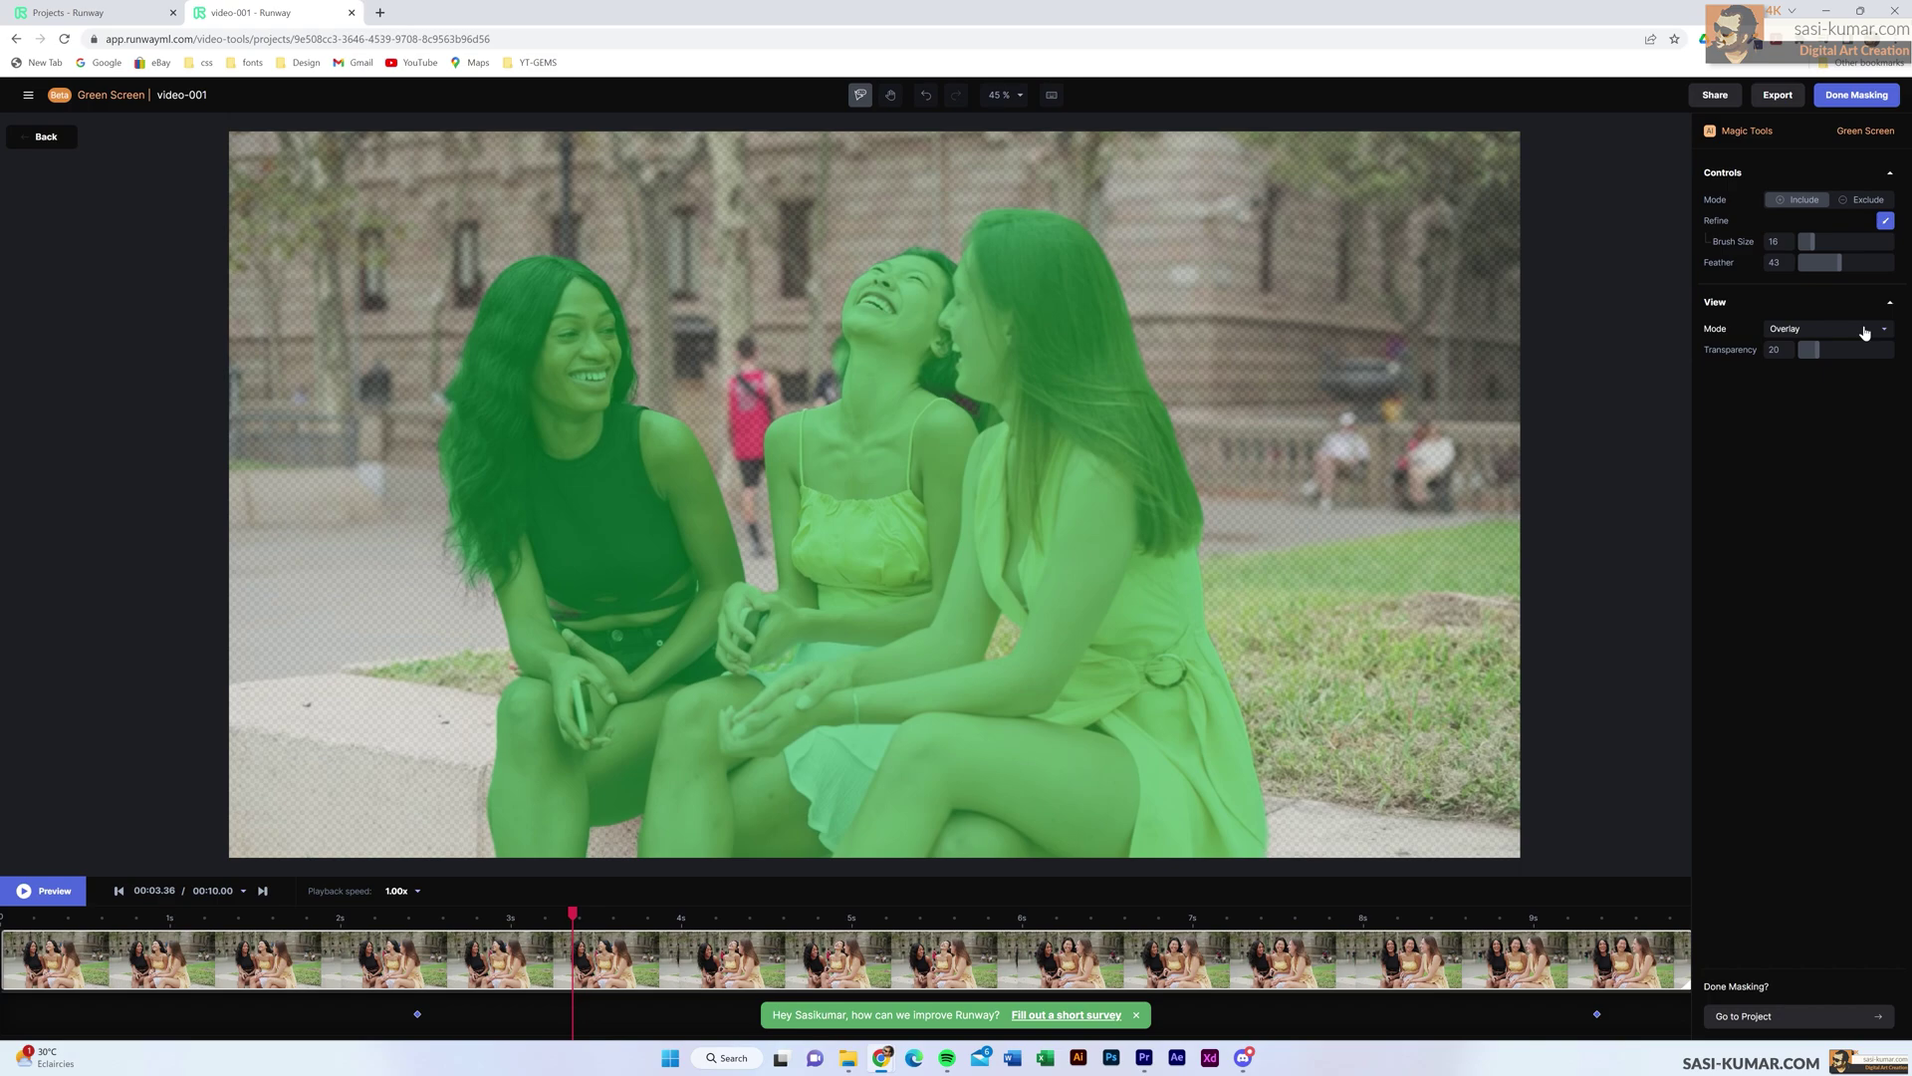
click(1004, 94)
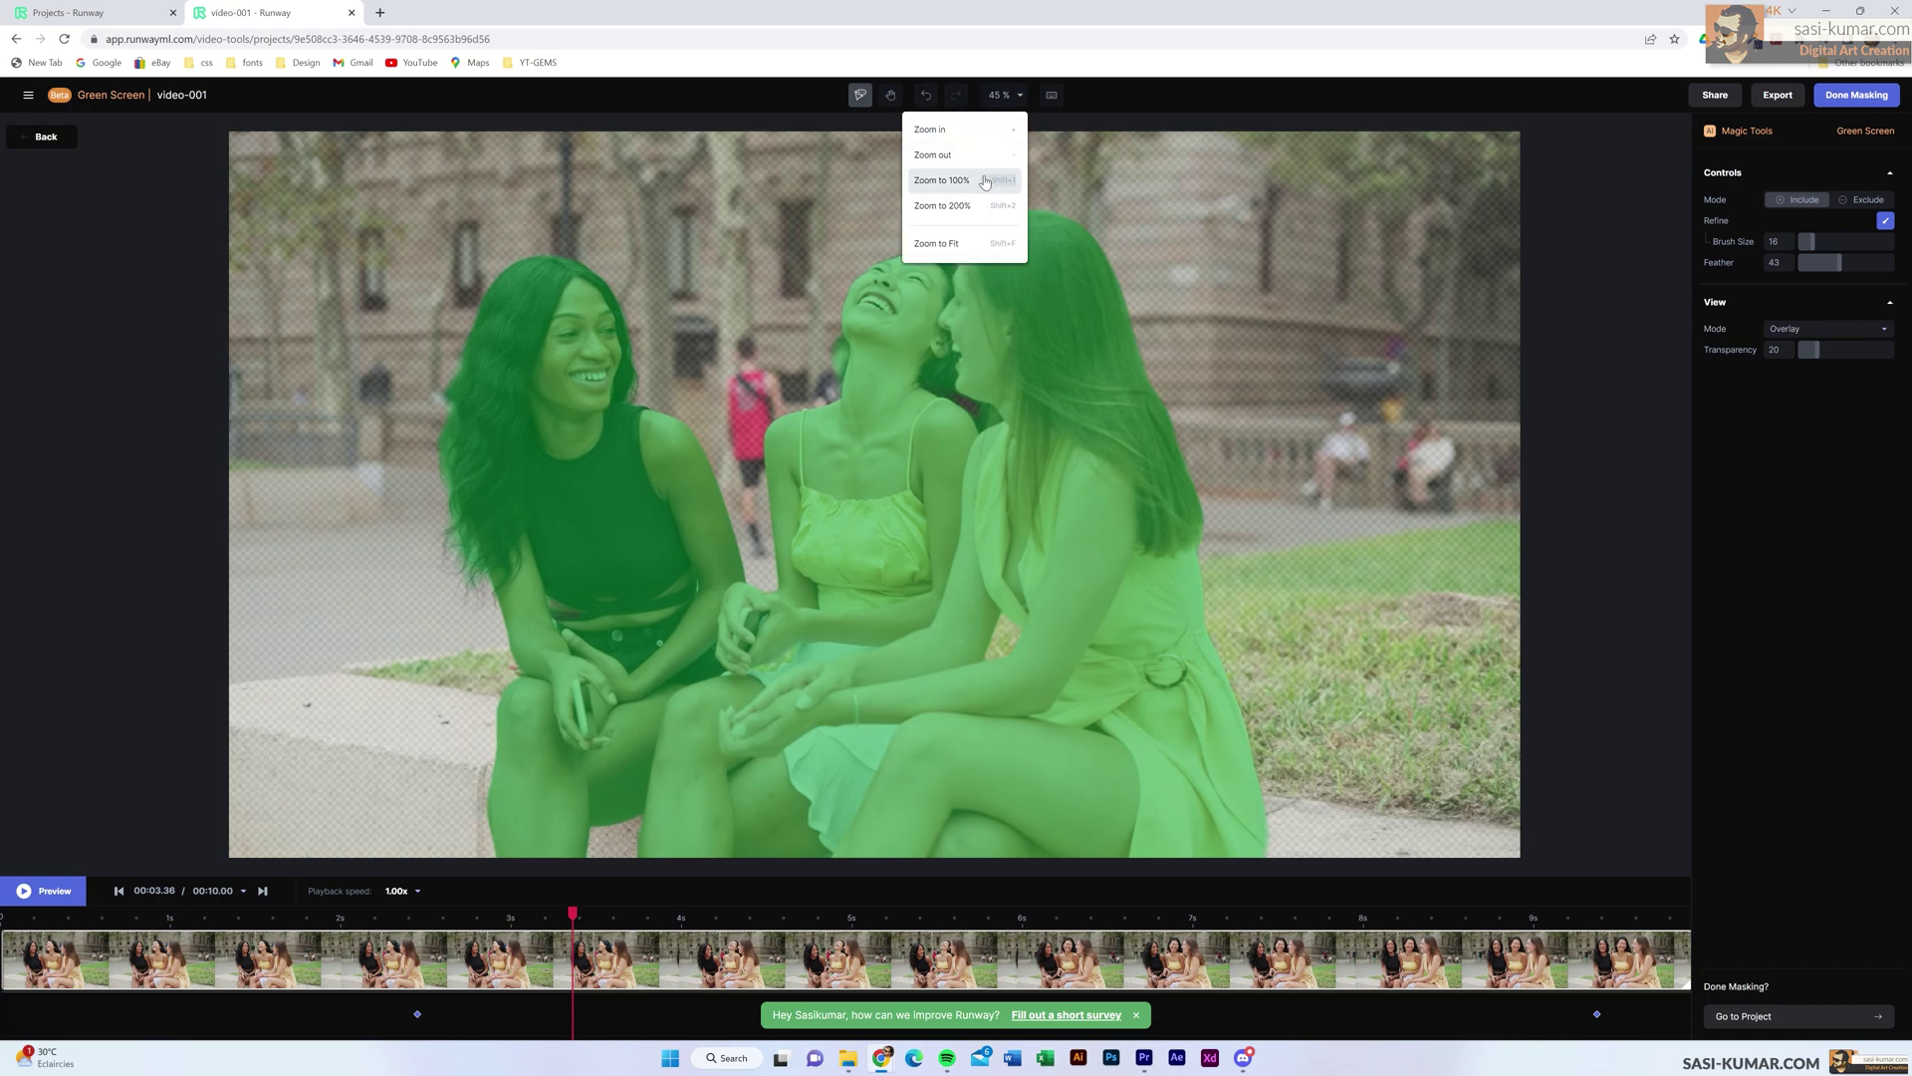
click(985, 181)
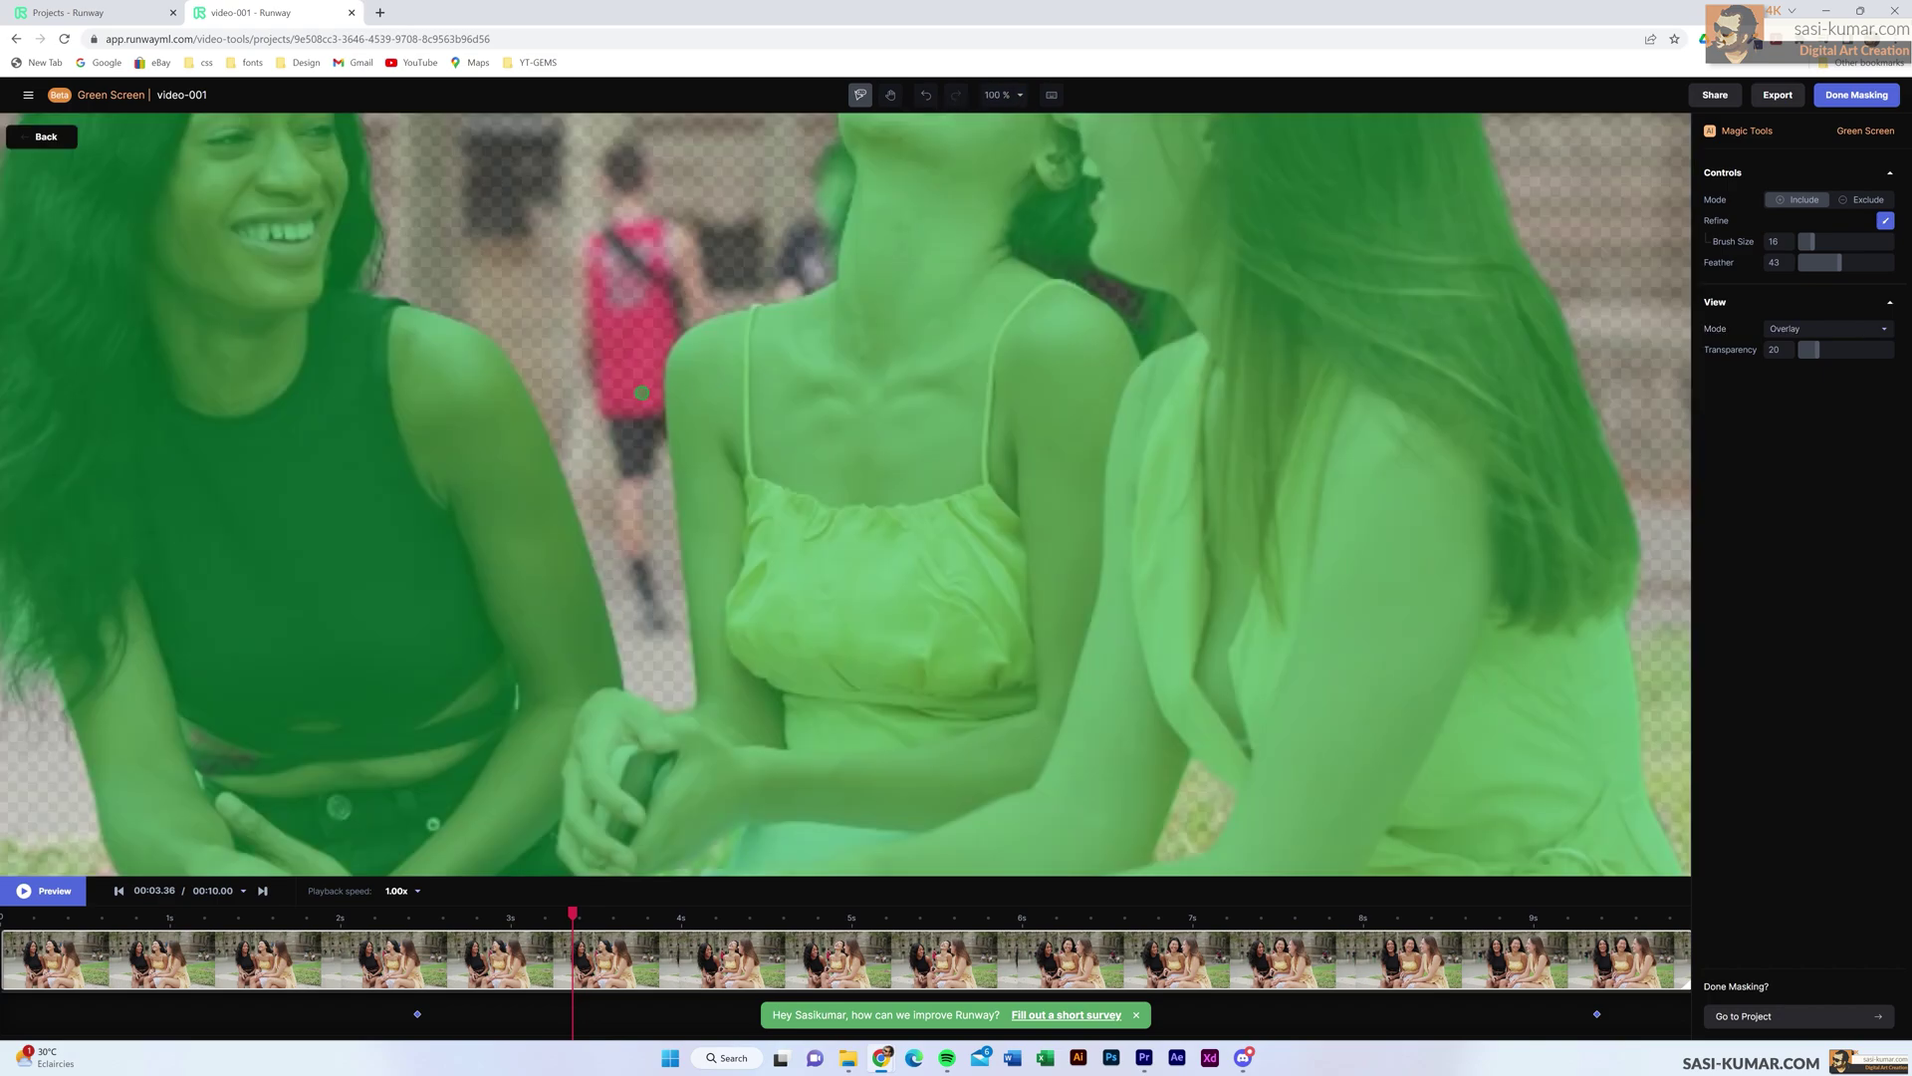
click(891, 95)
drag(243, 396, 812, 375)
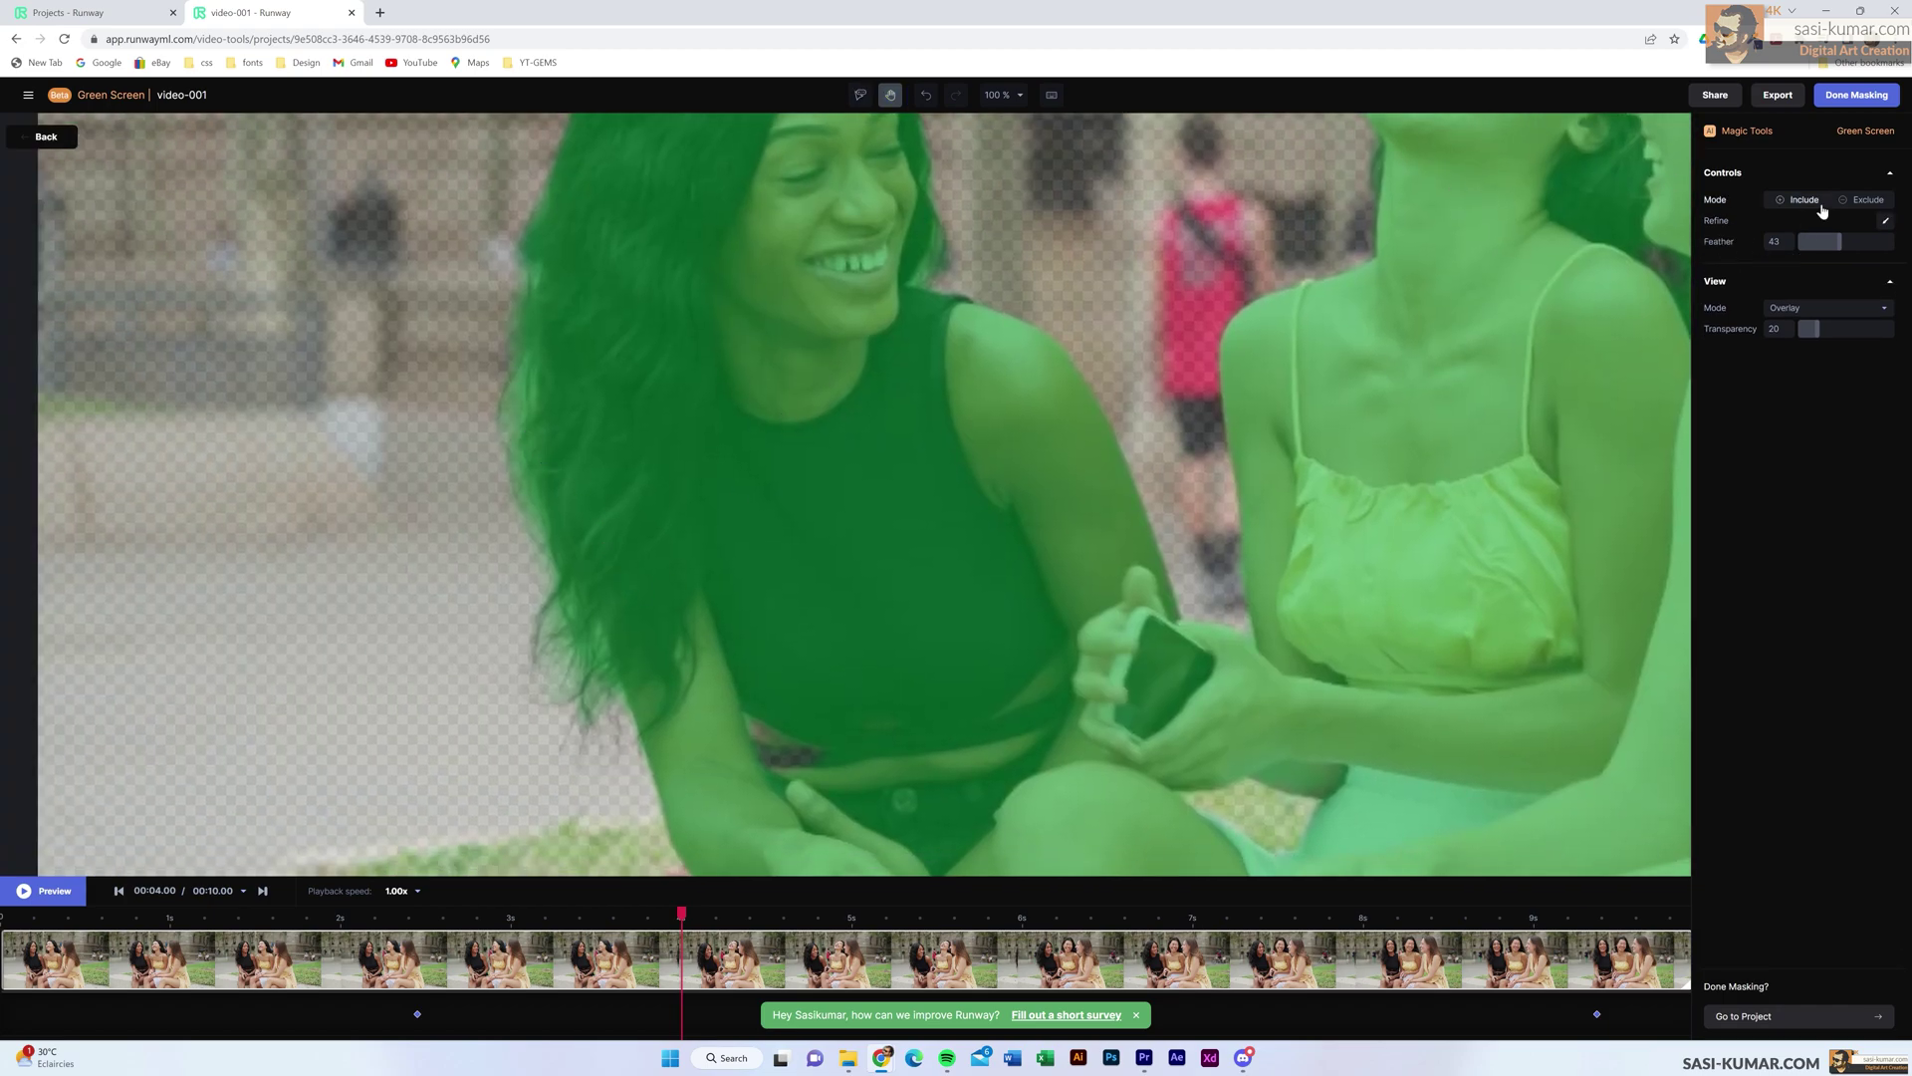
click(1885, 220)
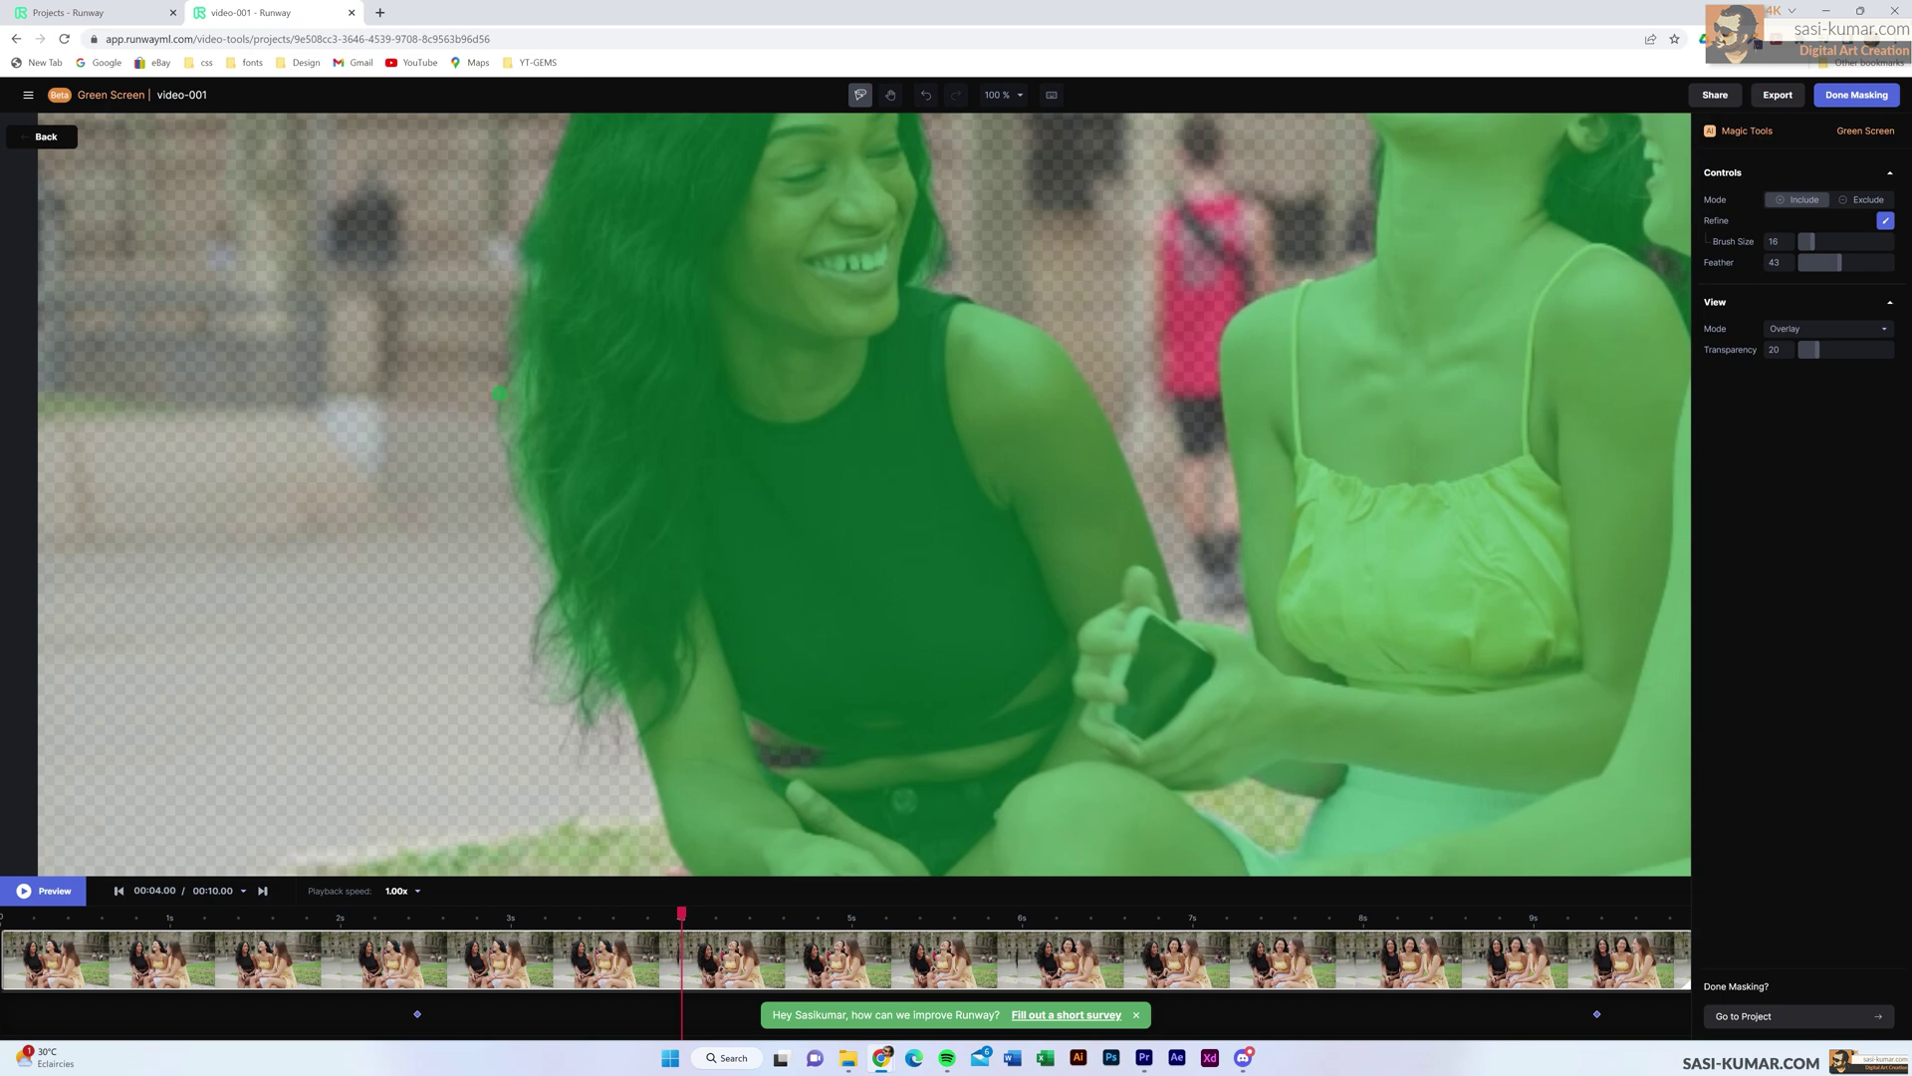
click(1863, 199)
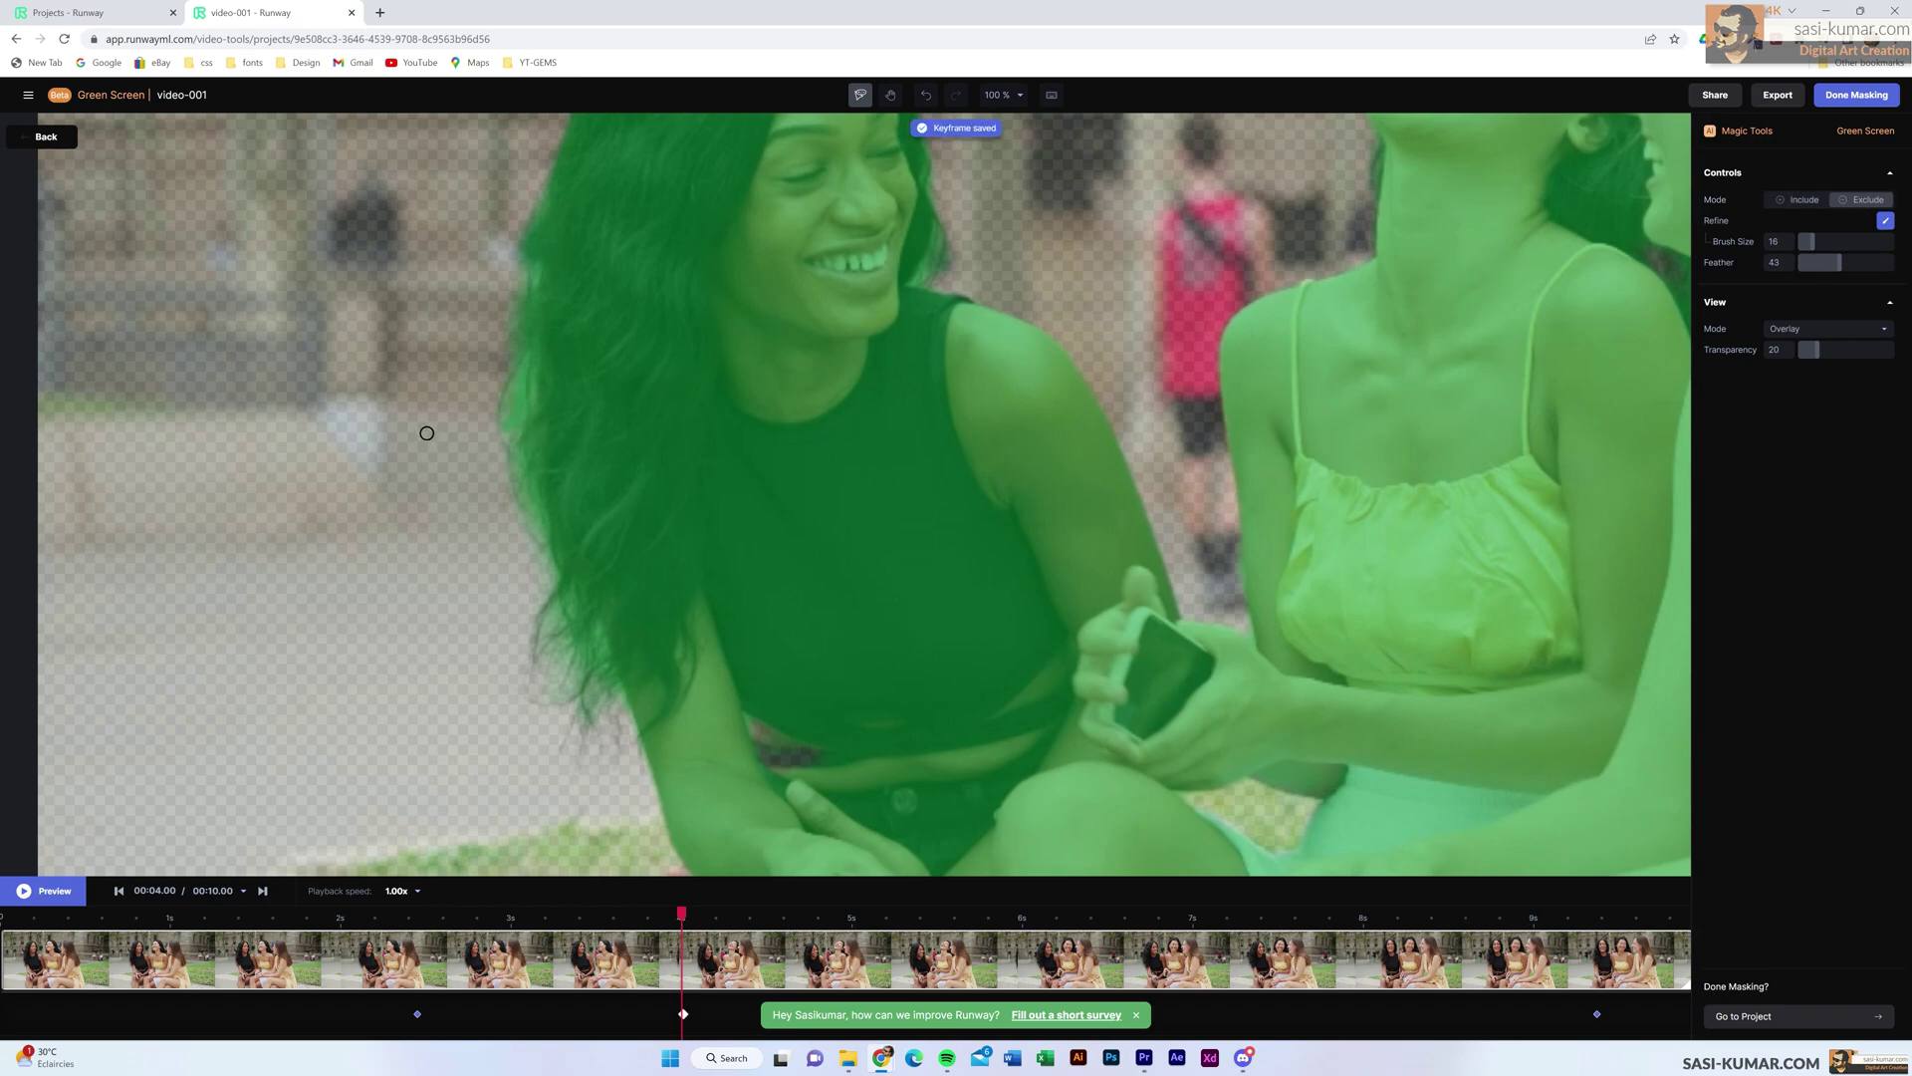
drag(515, 377, 508, 430)
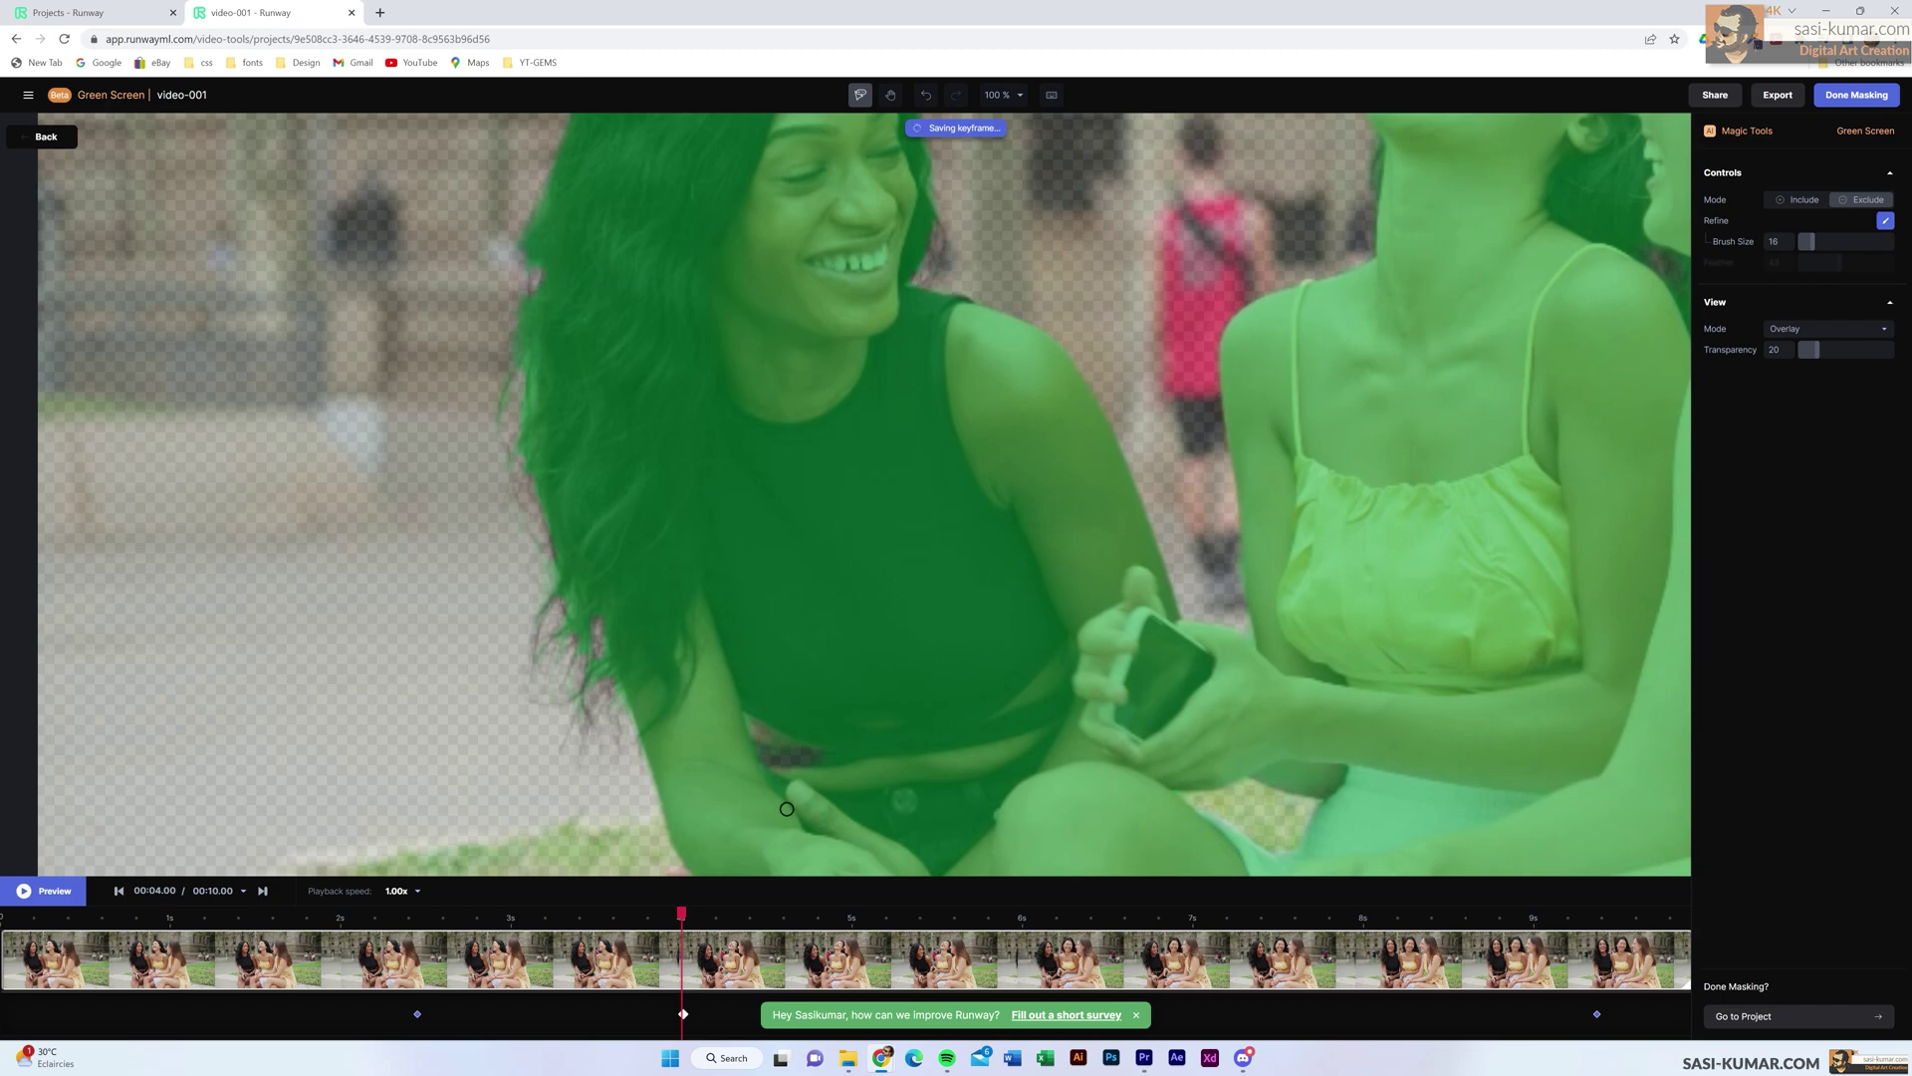
- Brush the missing waist area beside the black-topped woman's forearm back into the mask at 00:04.00 with Include
click(1796, 205)
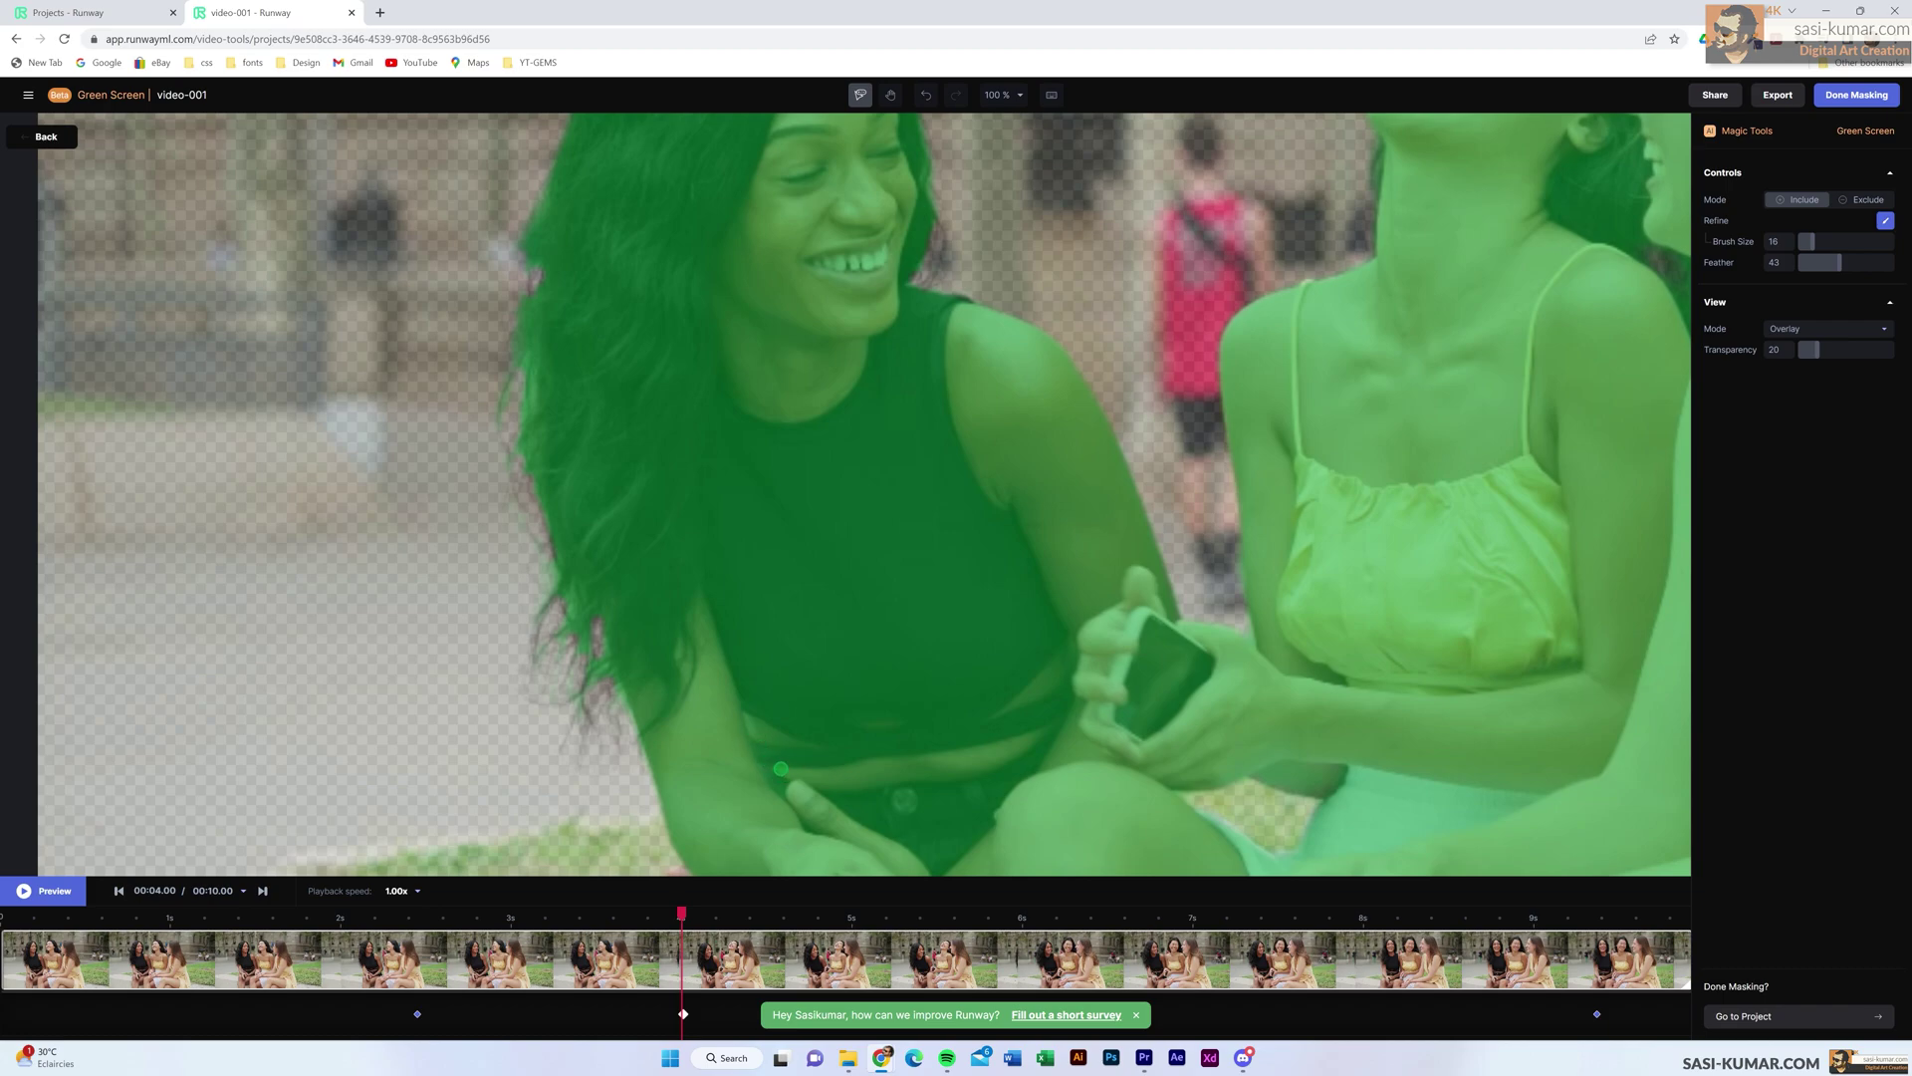
click(771, 705)
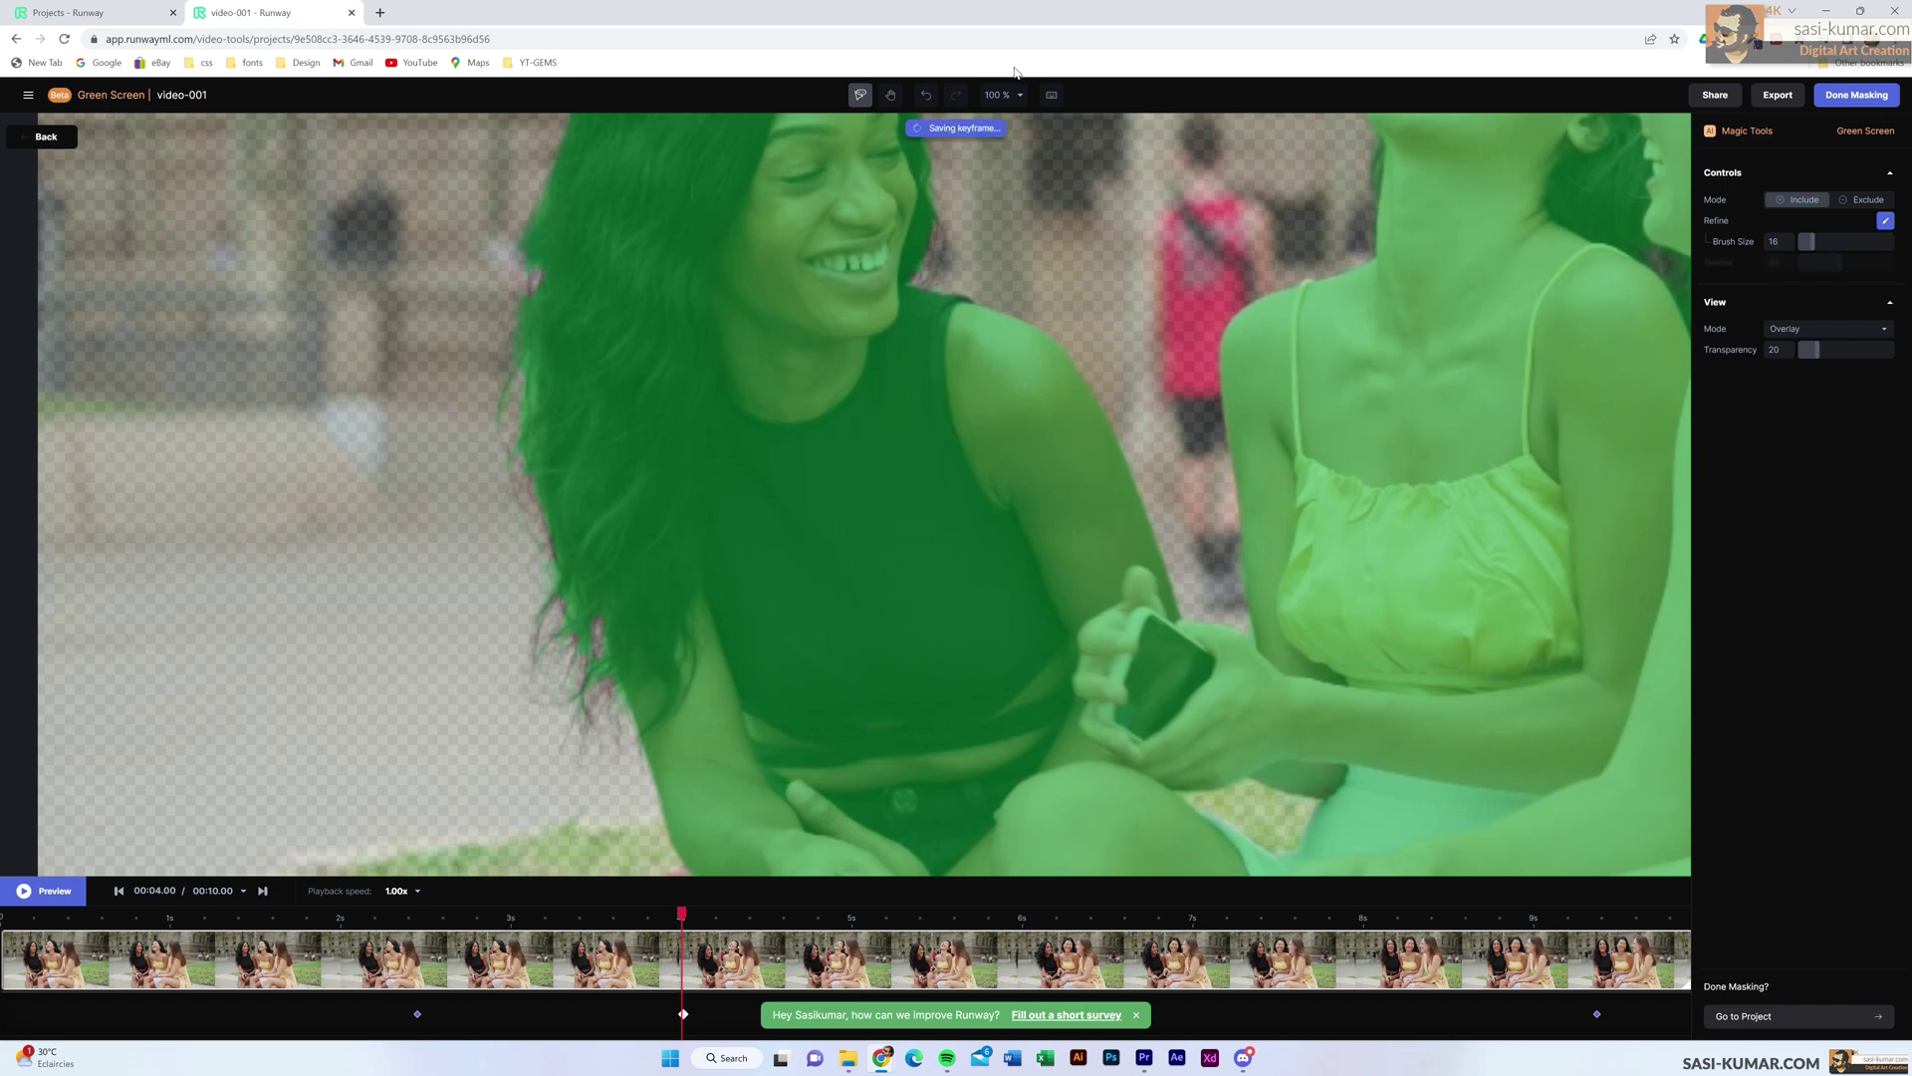
- Examine the mask edges around all three women at 00:04.00, 00:06.44 and 00:05.88, finishing with the whole frame fitted
click(890, 94)
drag(1159, 322, 601, 653)
drag(1315, 550, 1101, 614)
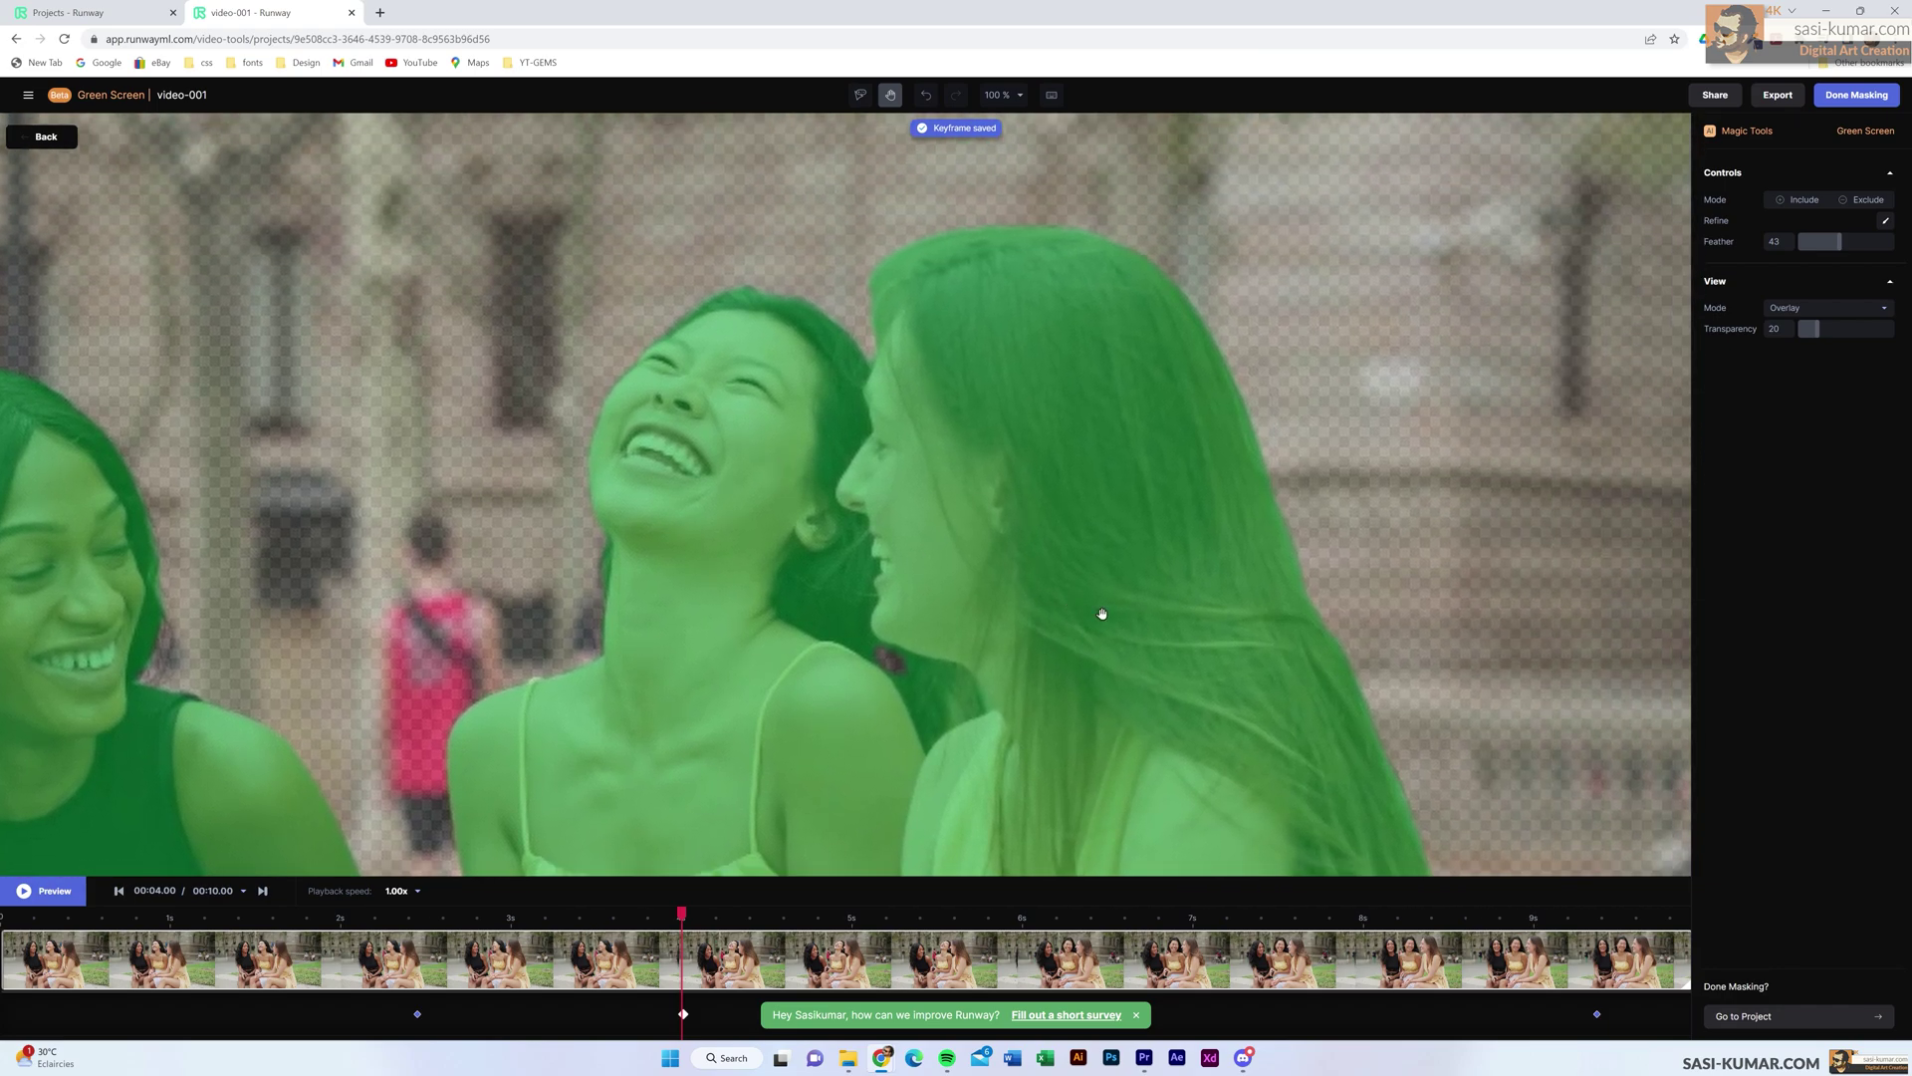
drag(1155, 688, 1037, 509)
drag(1133, 617, 1286, 418)
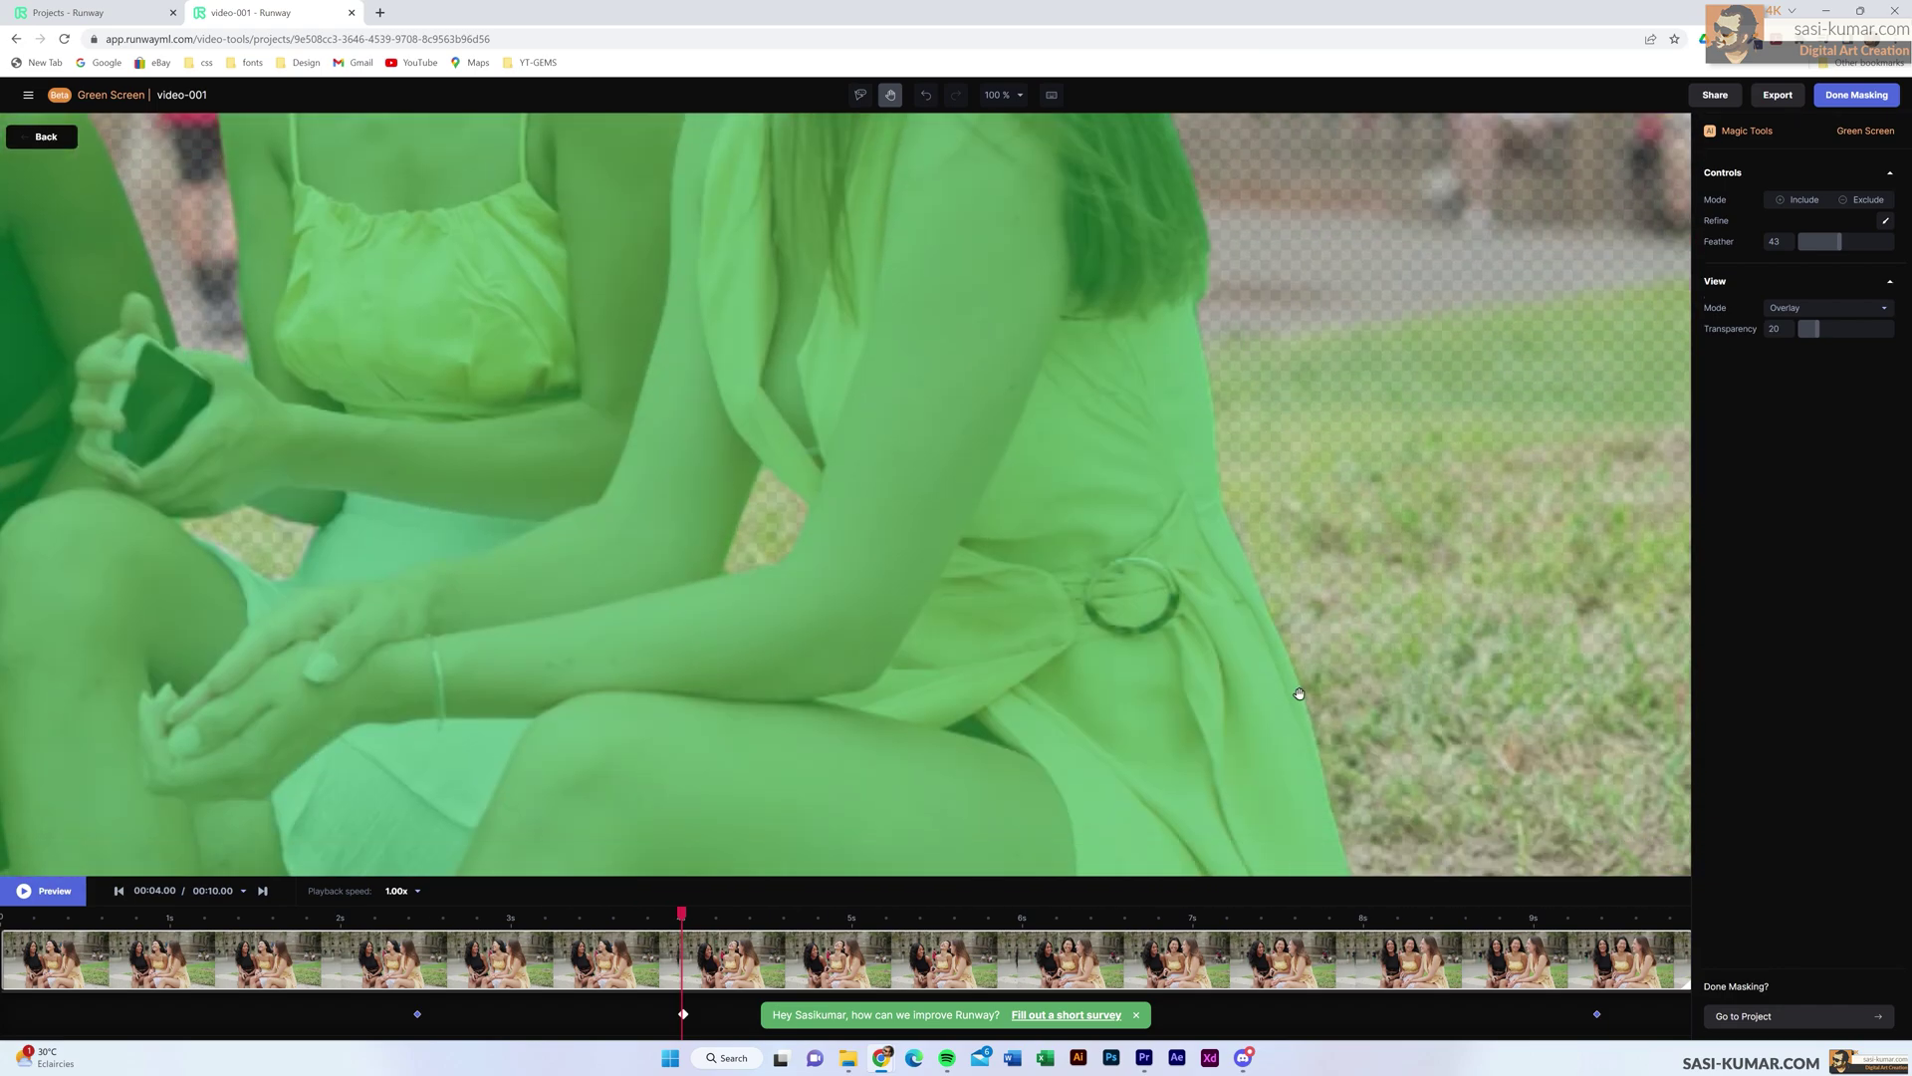
drag(1299, 693, 1212, 618)
drag(525, 399, 1325, 759)
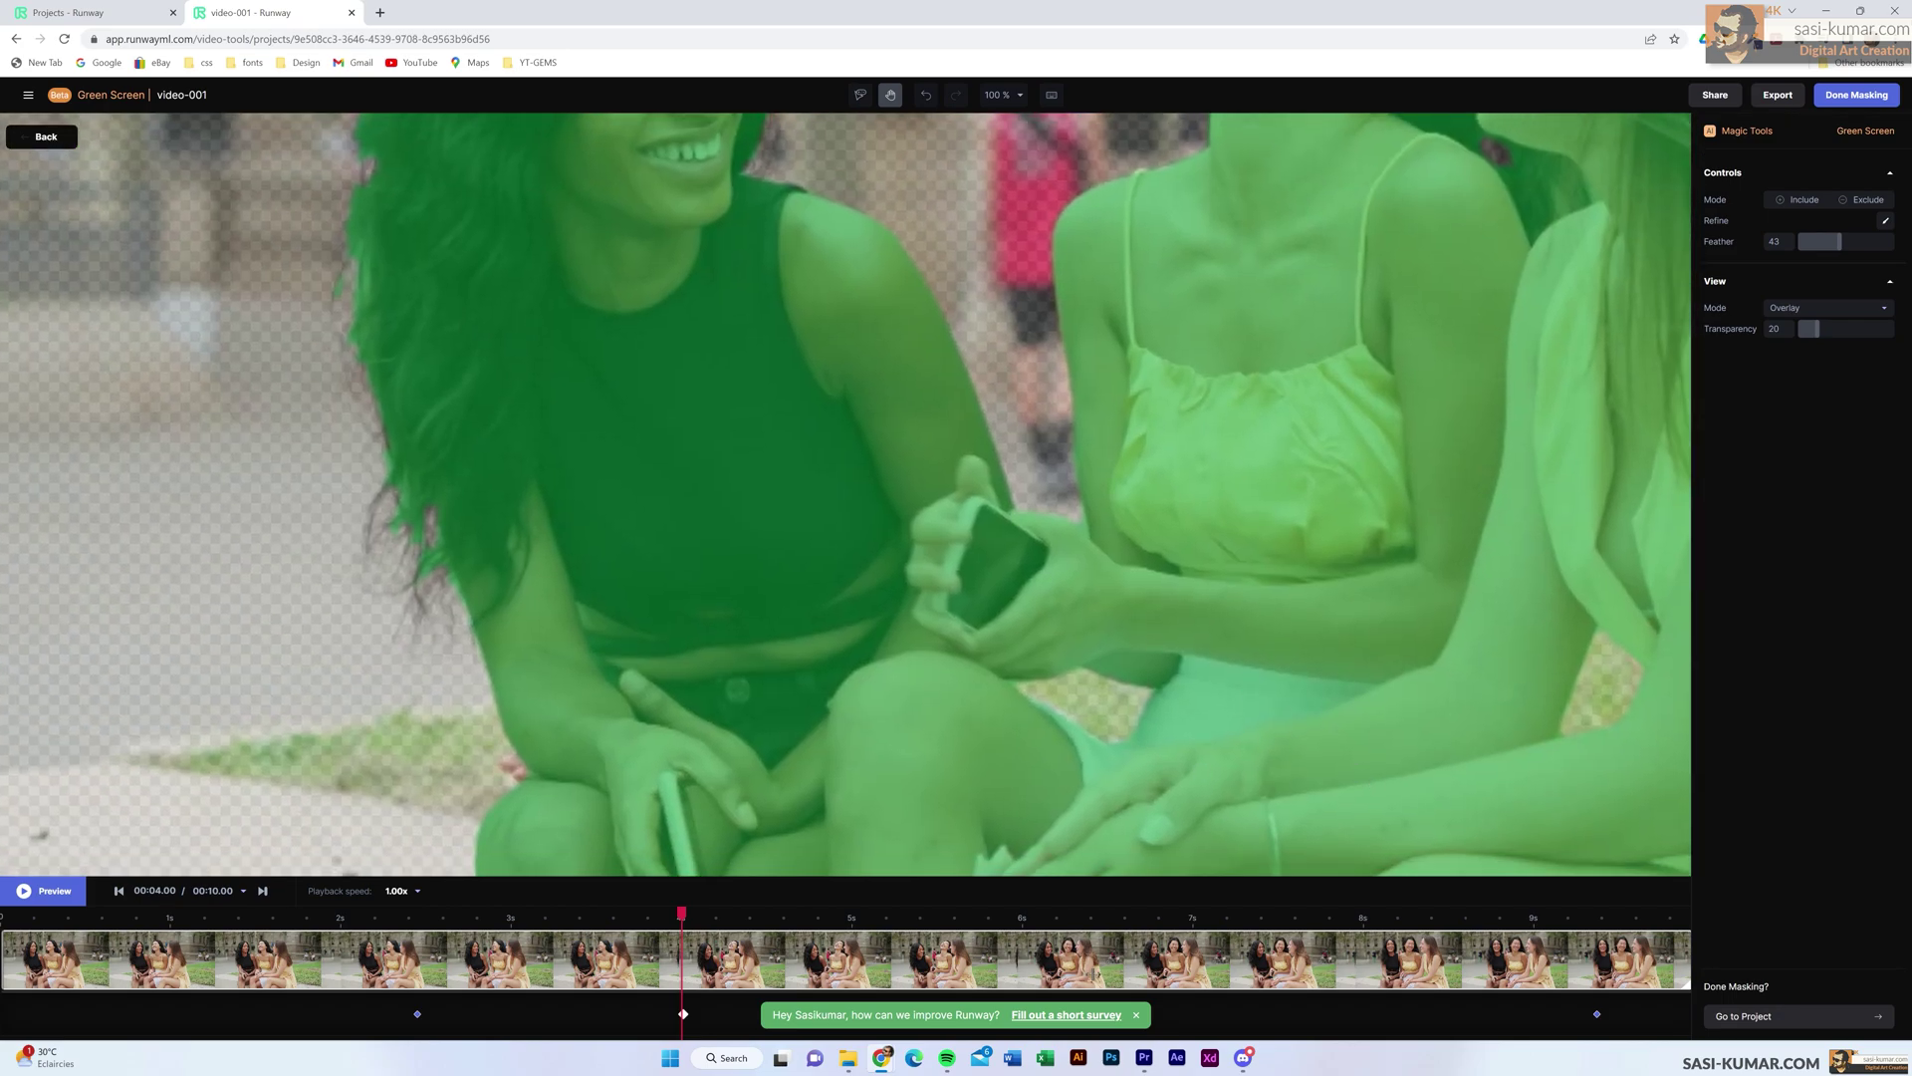
click(1098, 918)
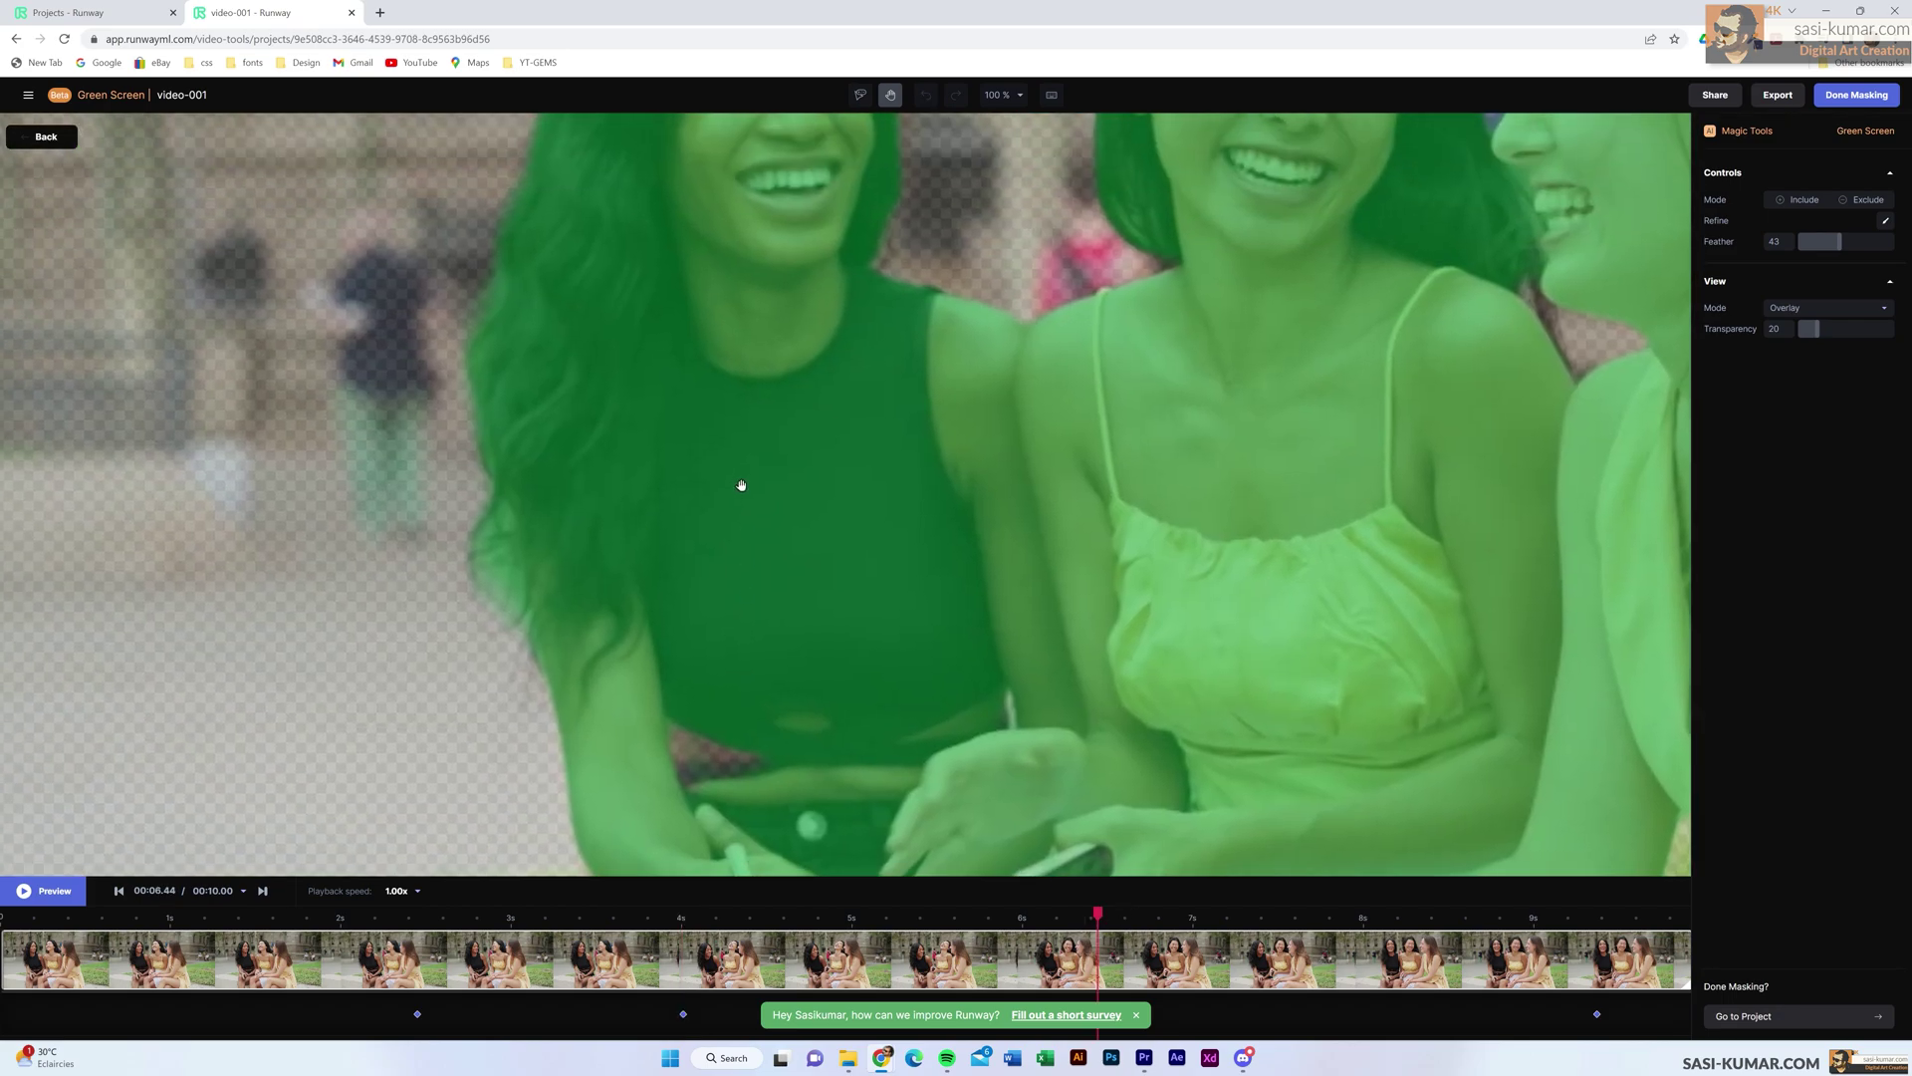
mouse_move(737, 482)
mouse_down()
mouse_move(716, 673)
mouse_move(656, 733)
mouse_up()
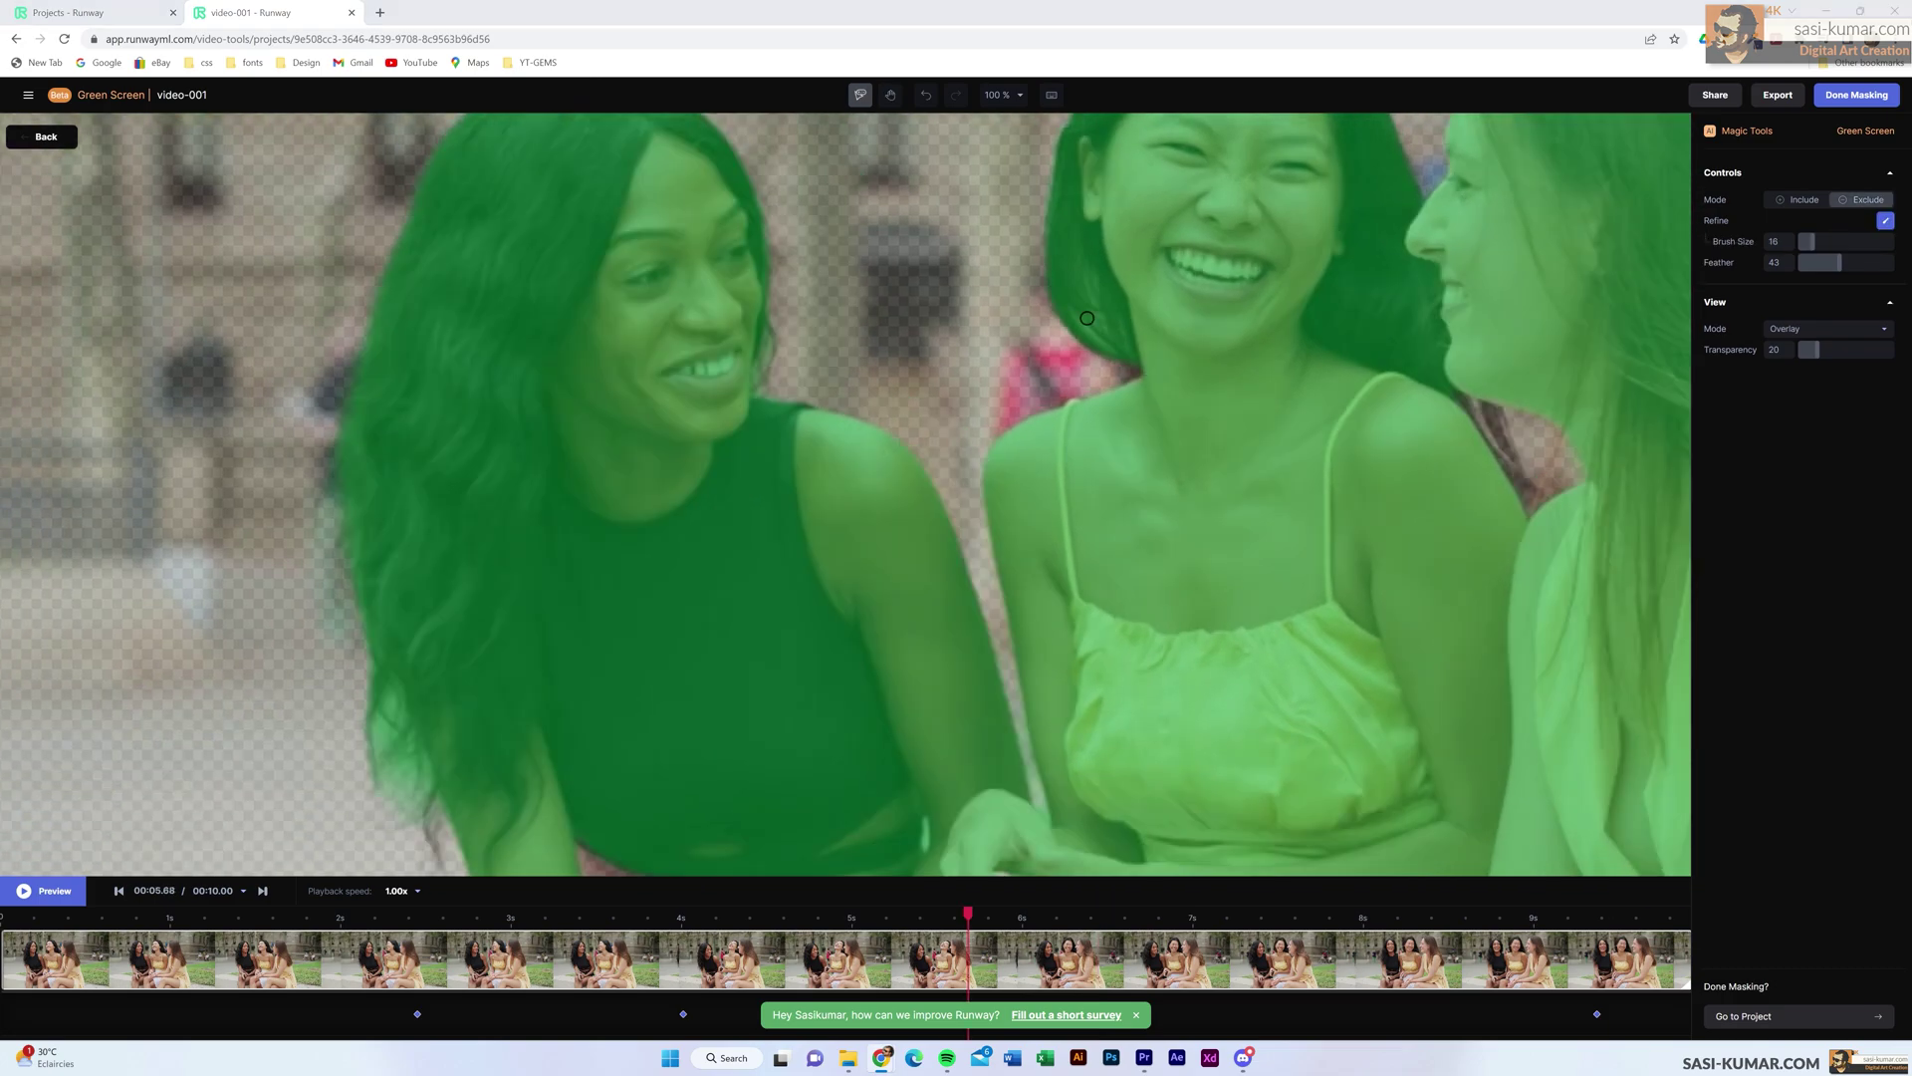
click(1001, 95)
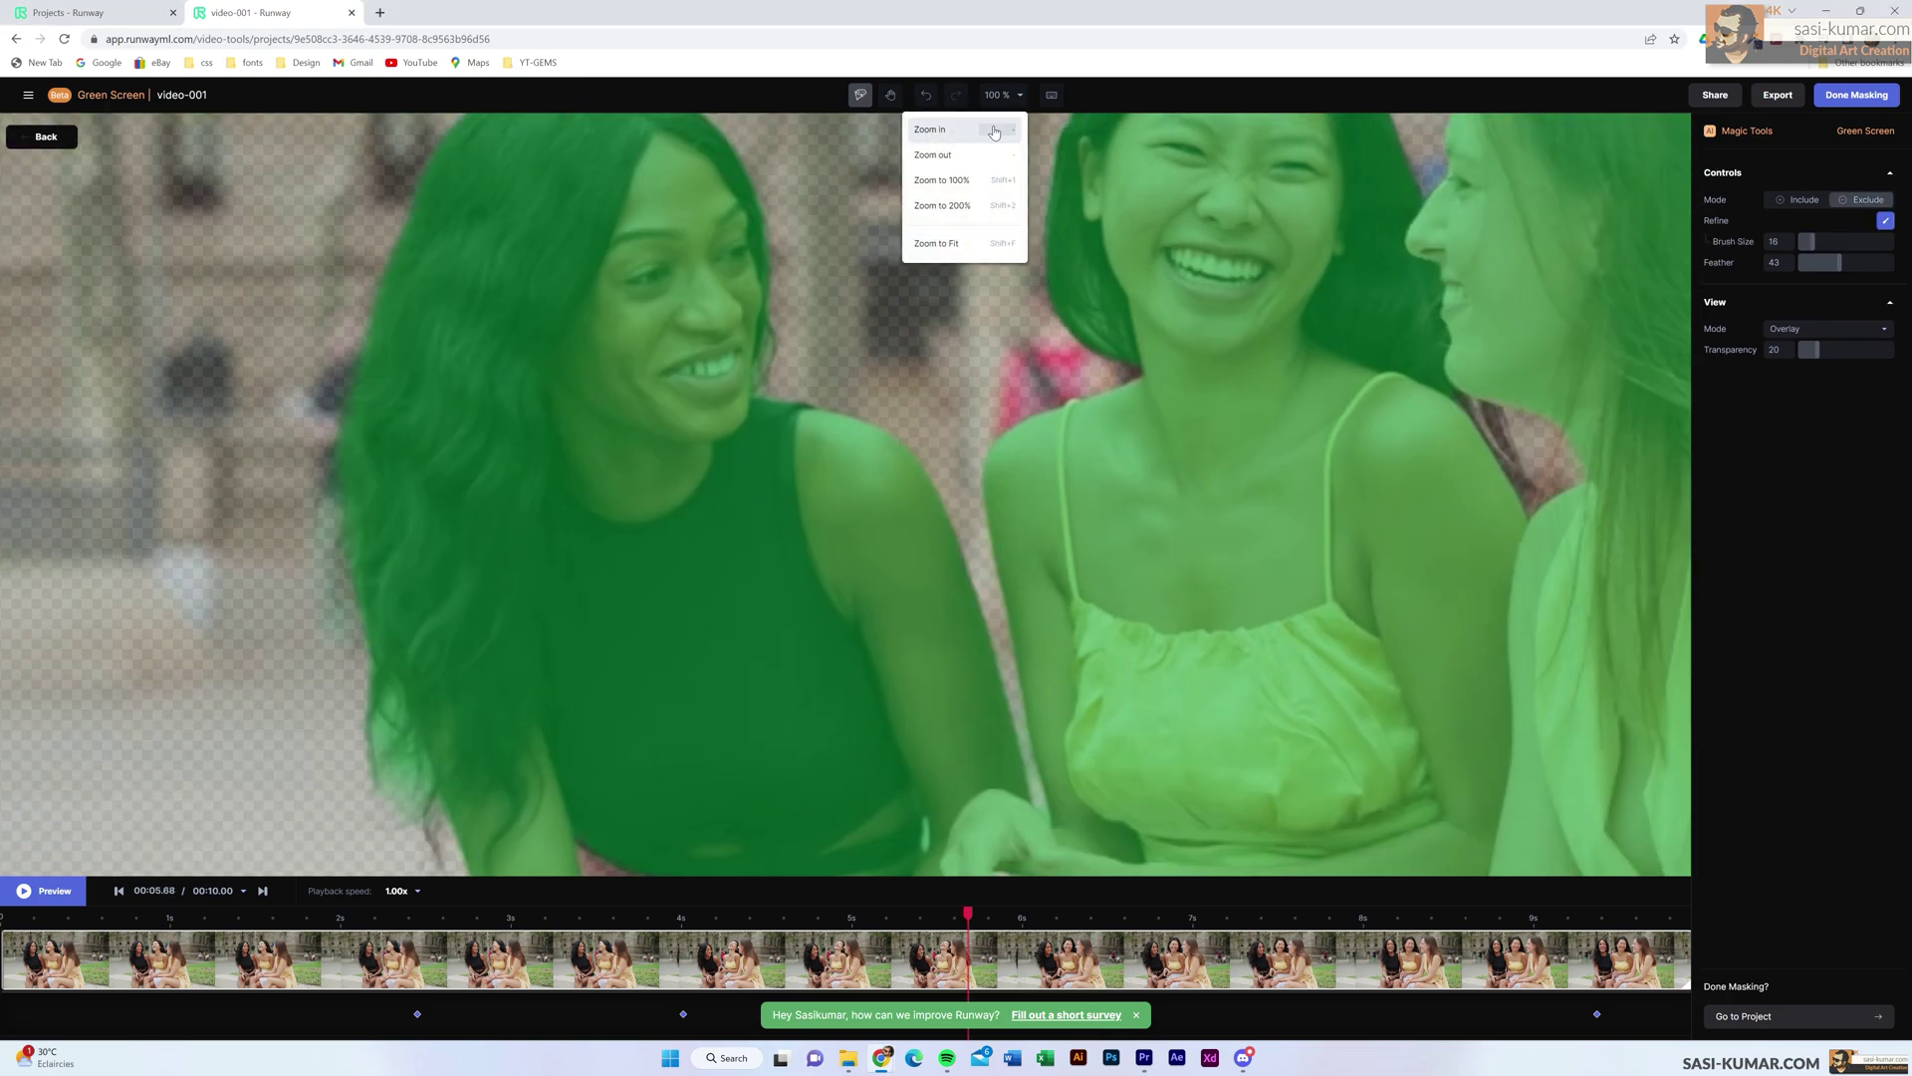
click(971, 243)
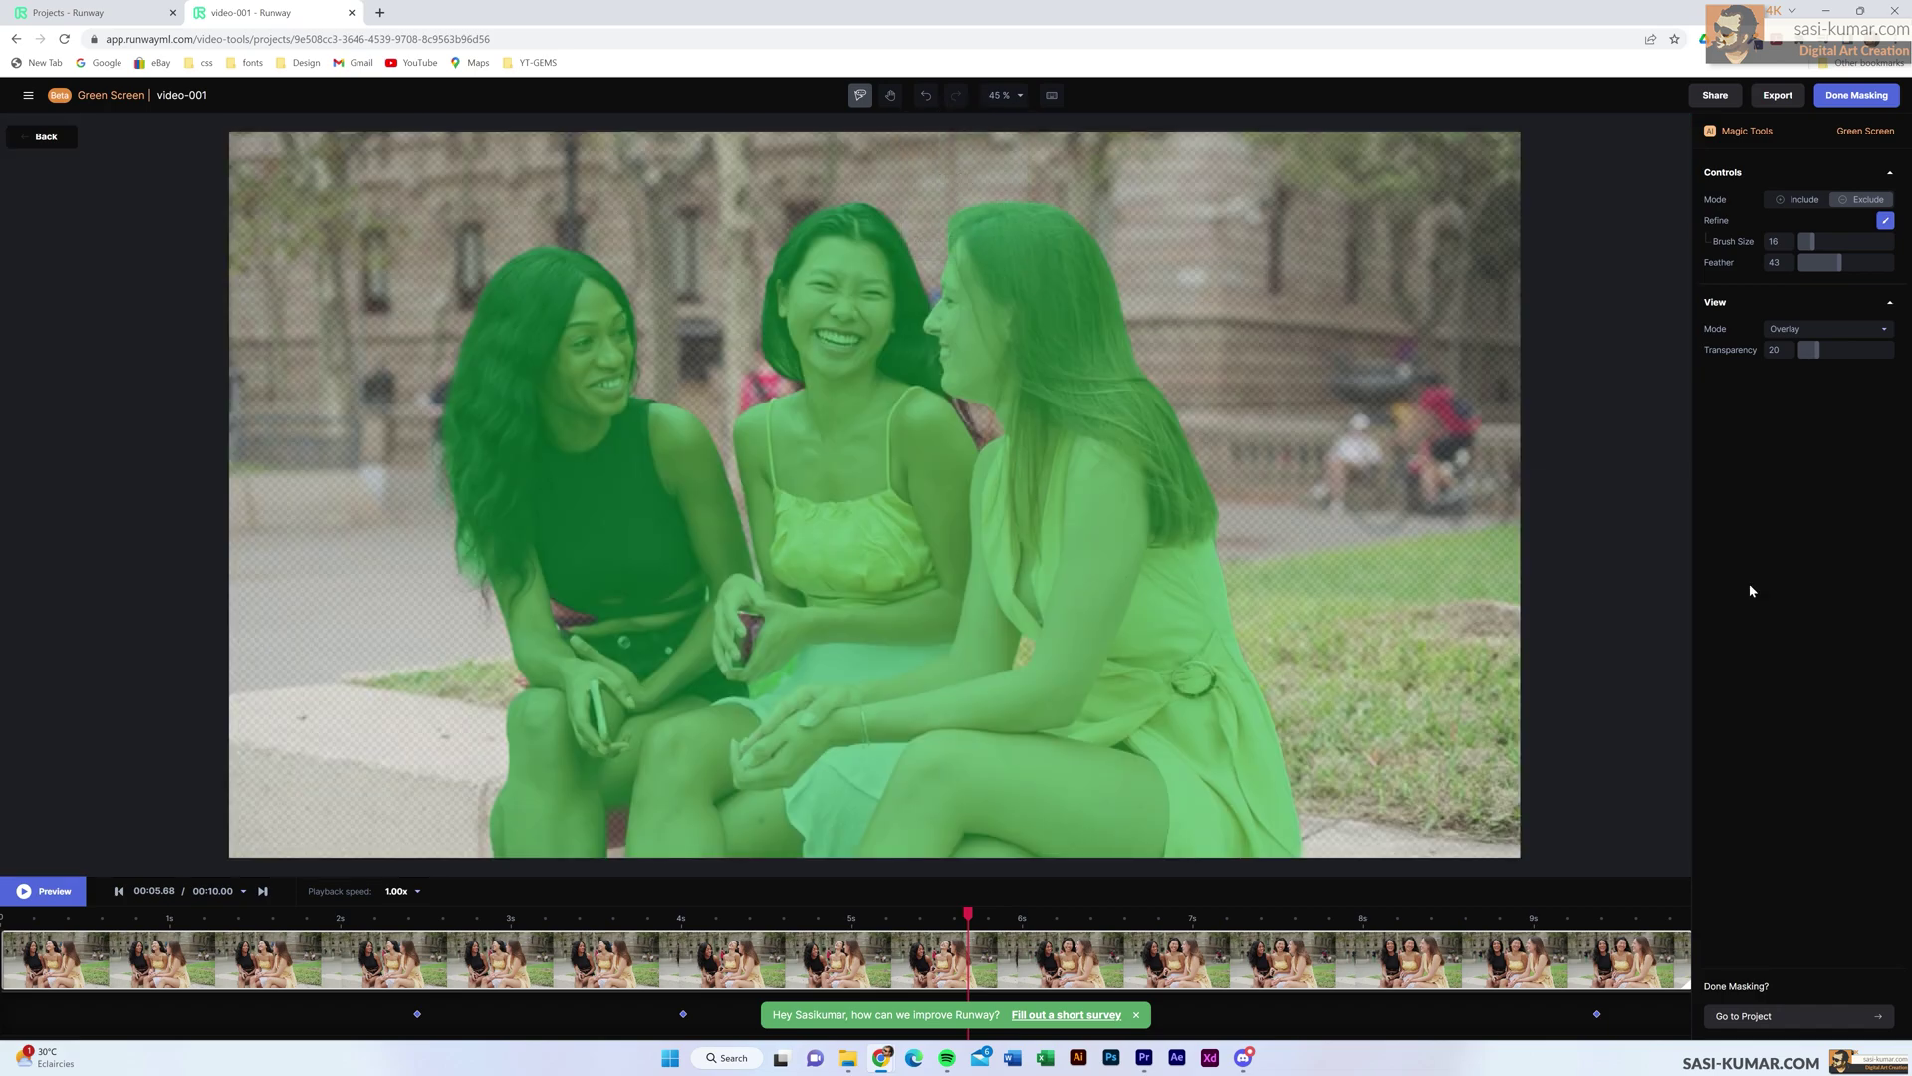
key(Escape)
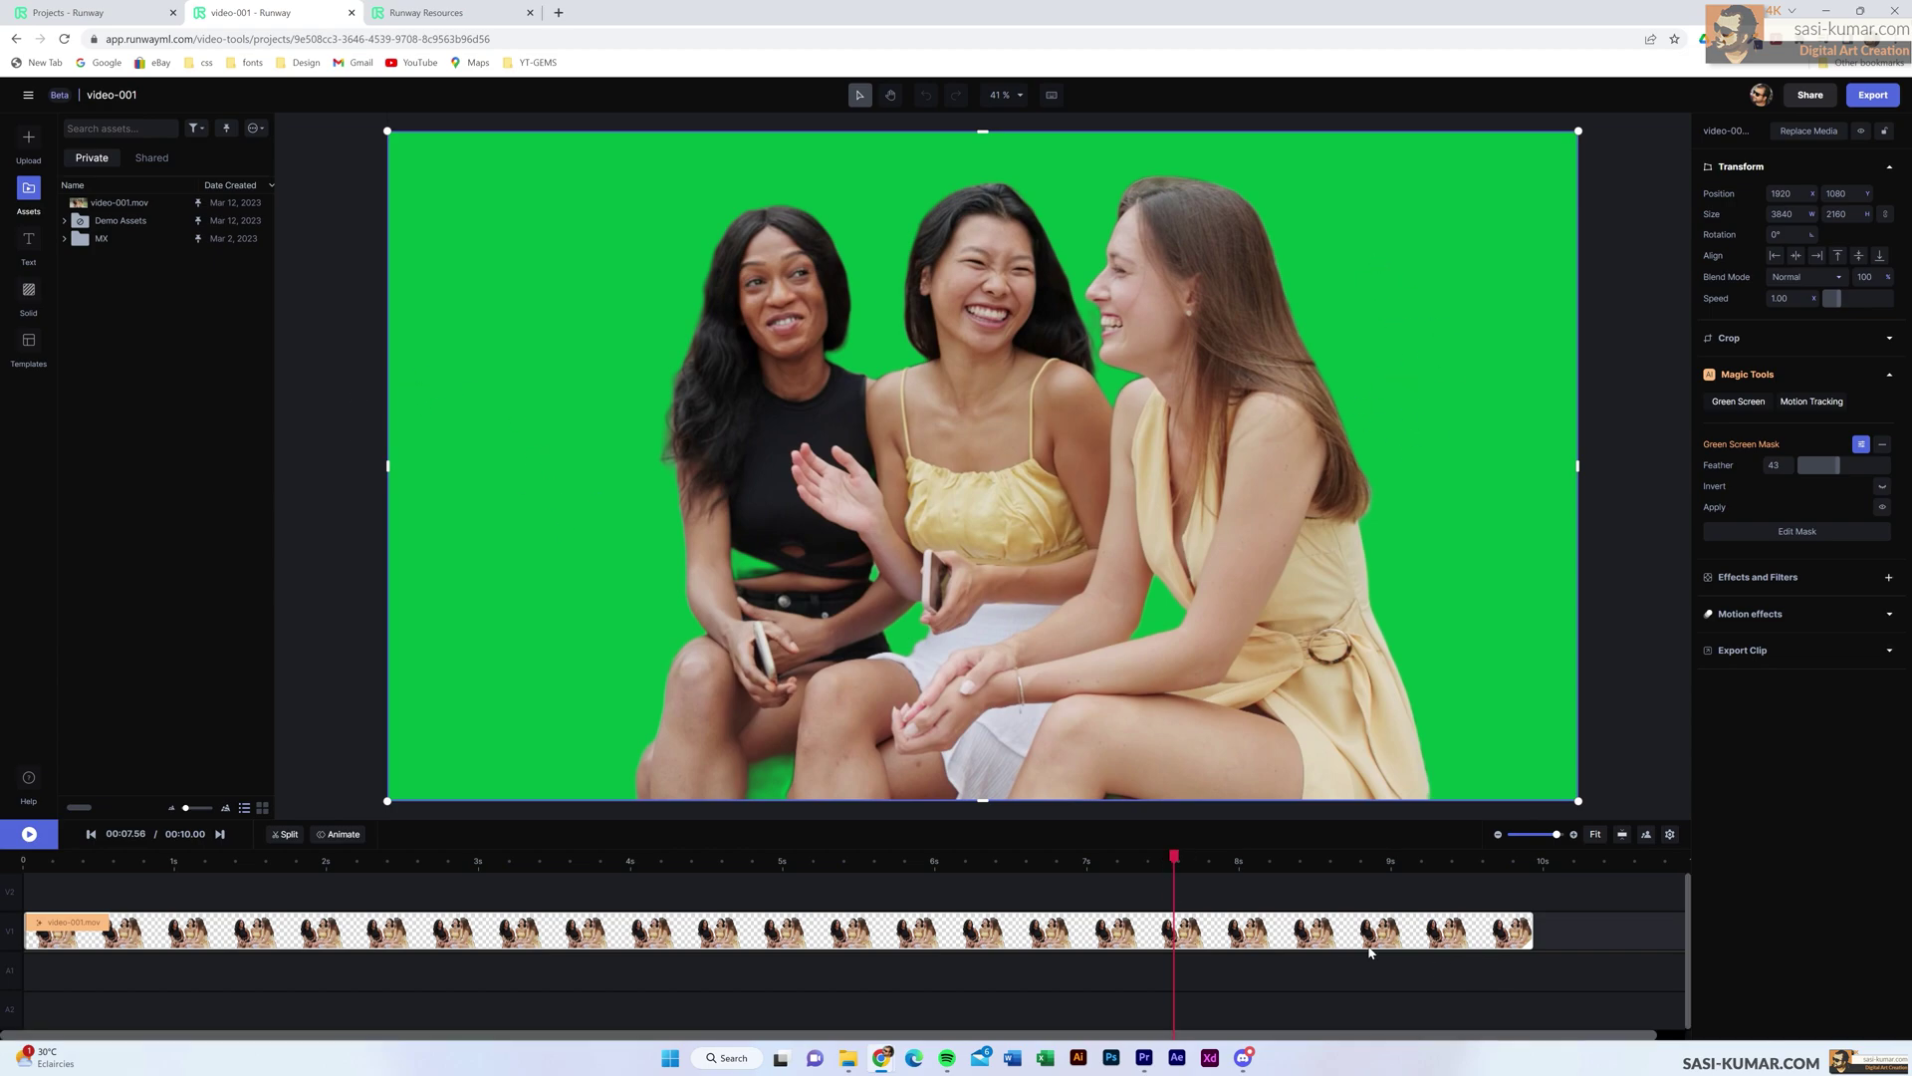
- Check the green-screen composite across the timeline and export it as a 4K MP4 named video-001 4K
drag(1225, 857, 1057, 861)
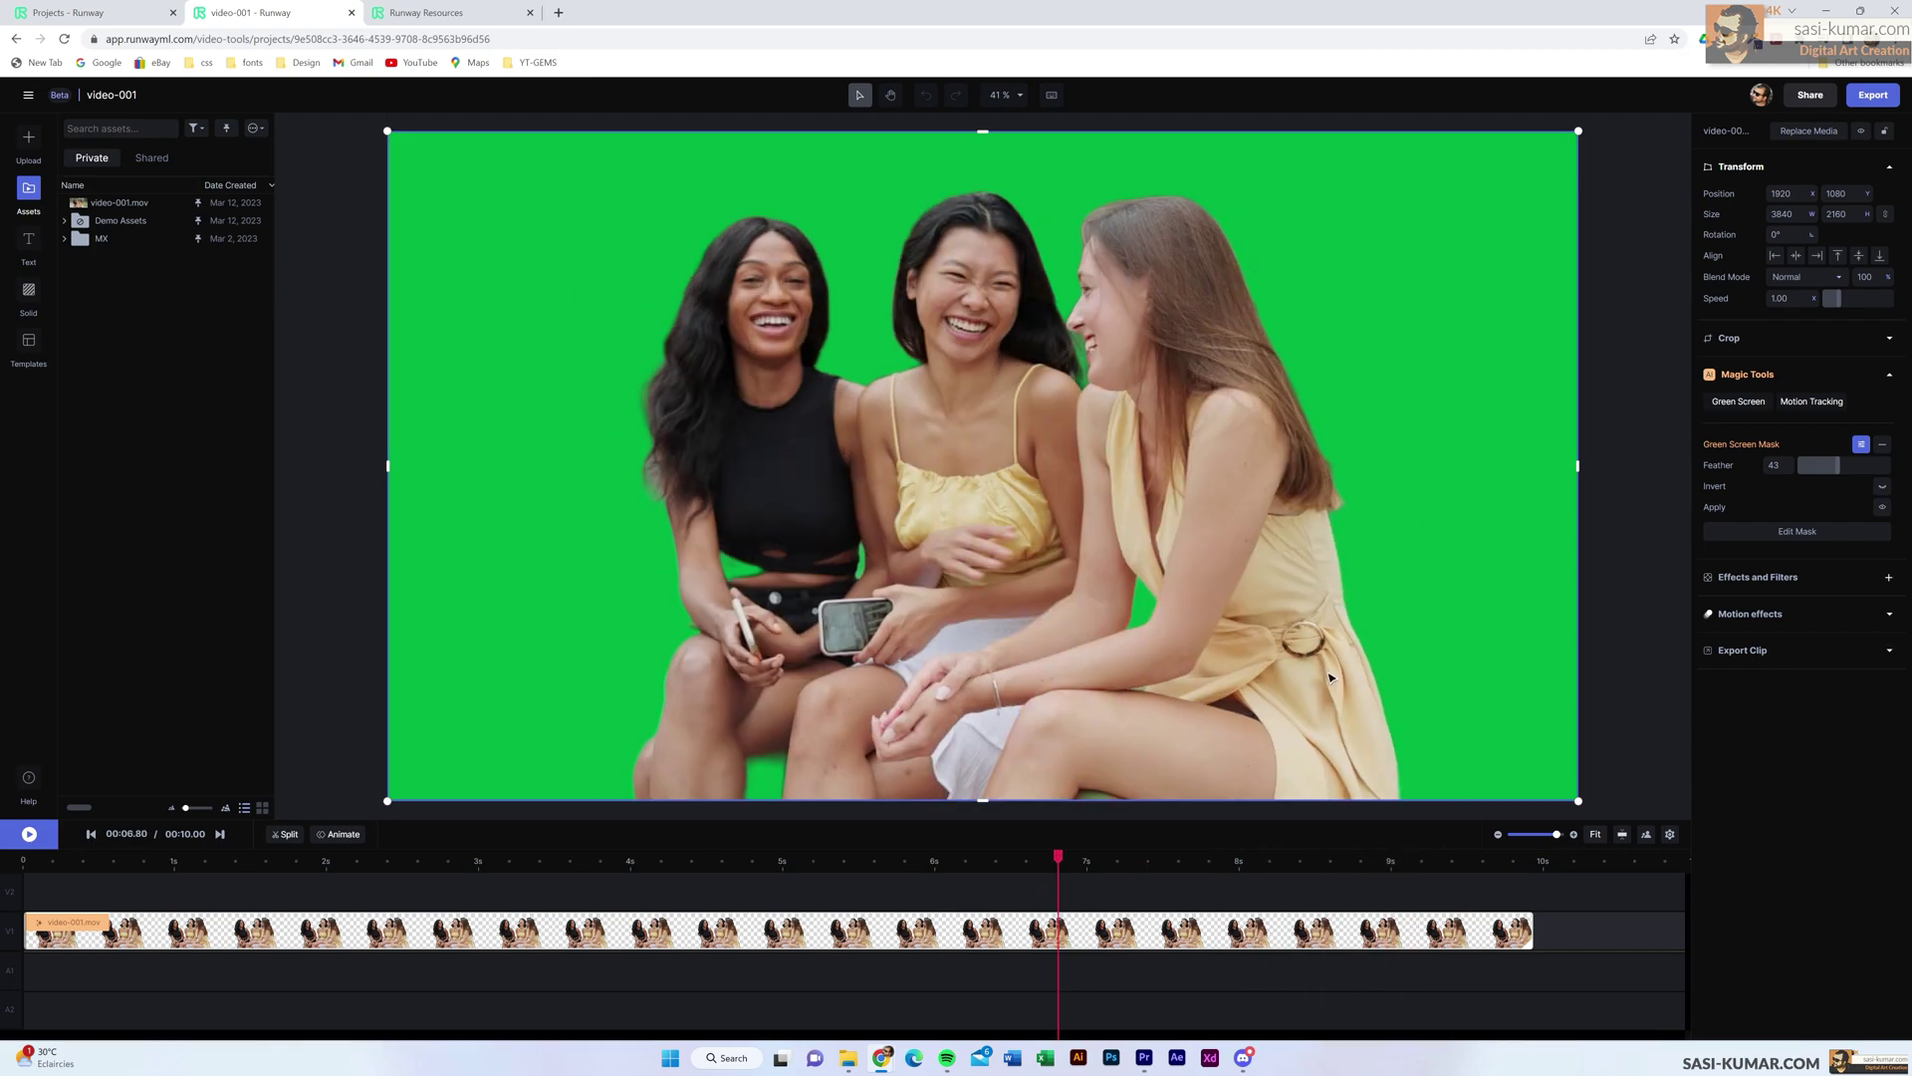
drag(880, 861, 631, 860)
click(1872, 100)
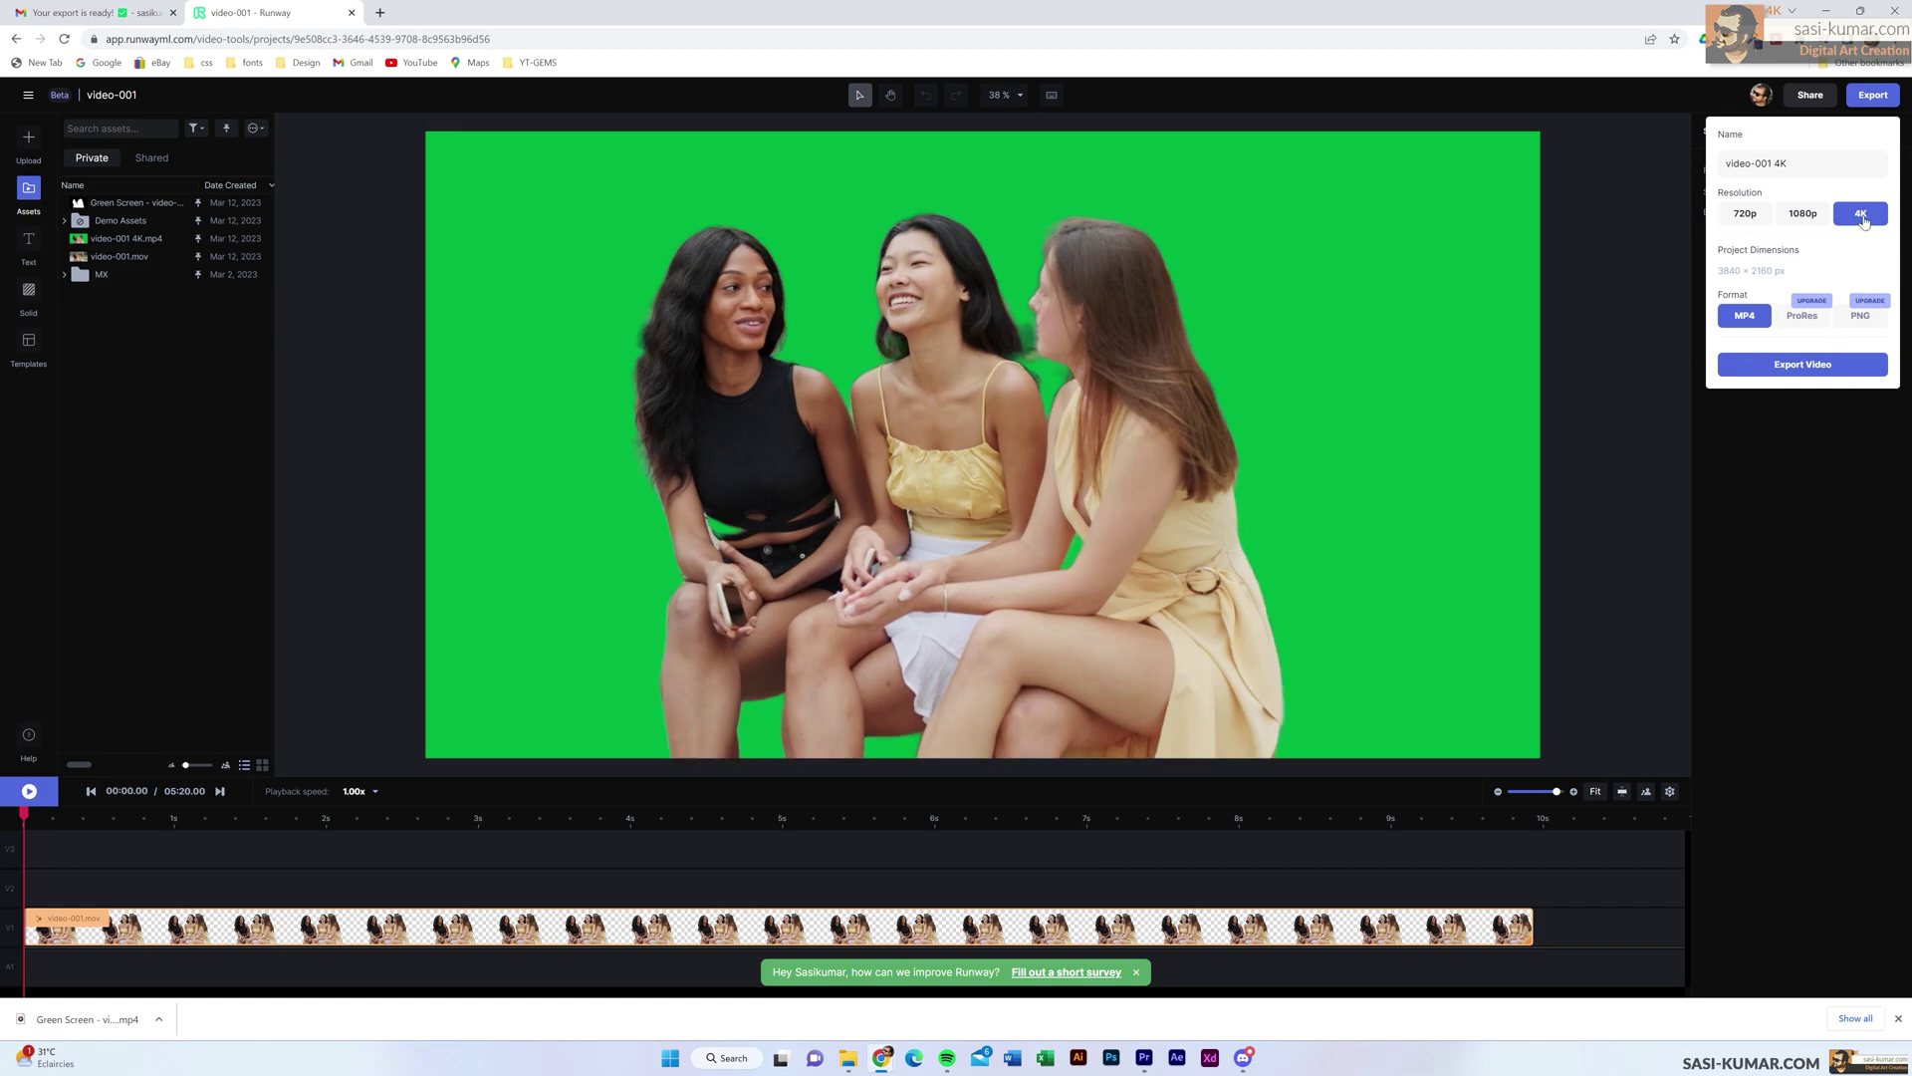
click(1804, 375)
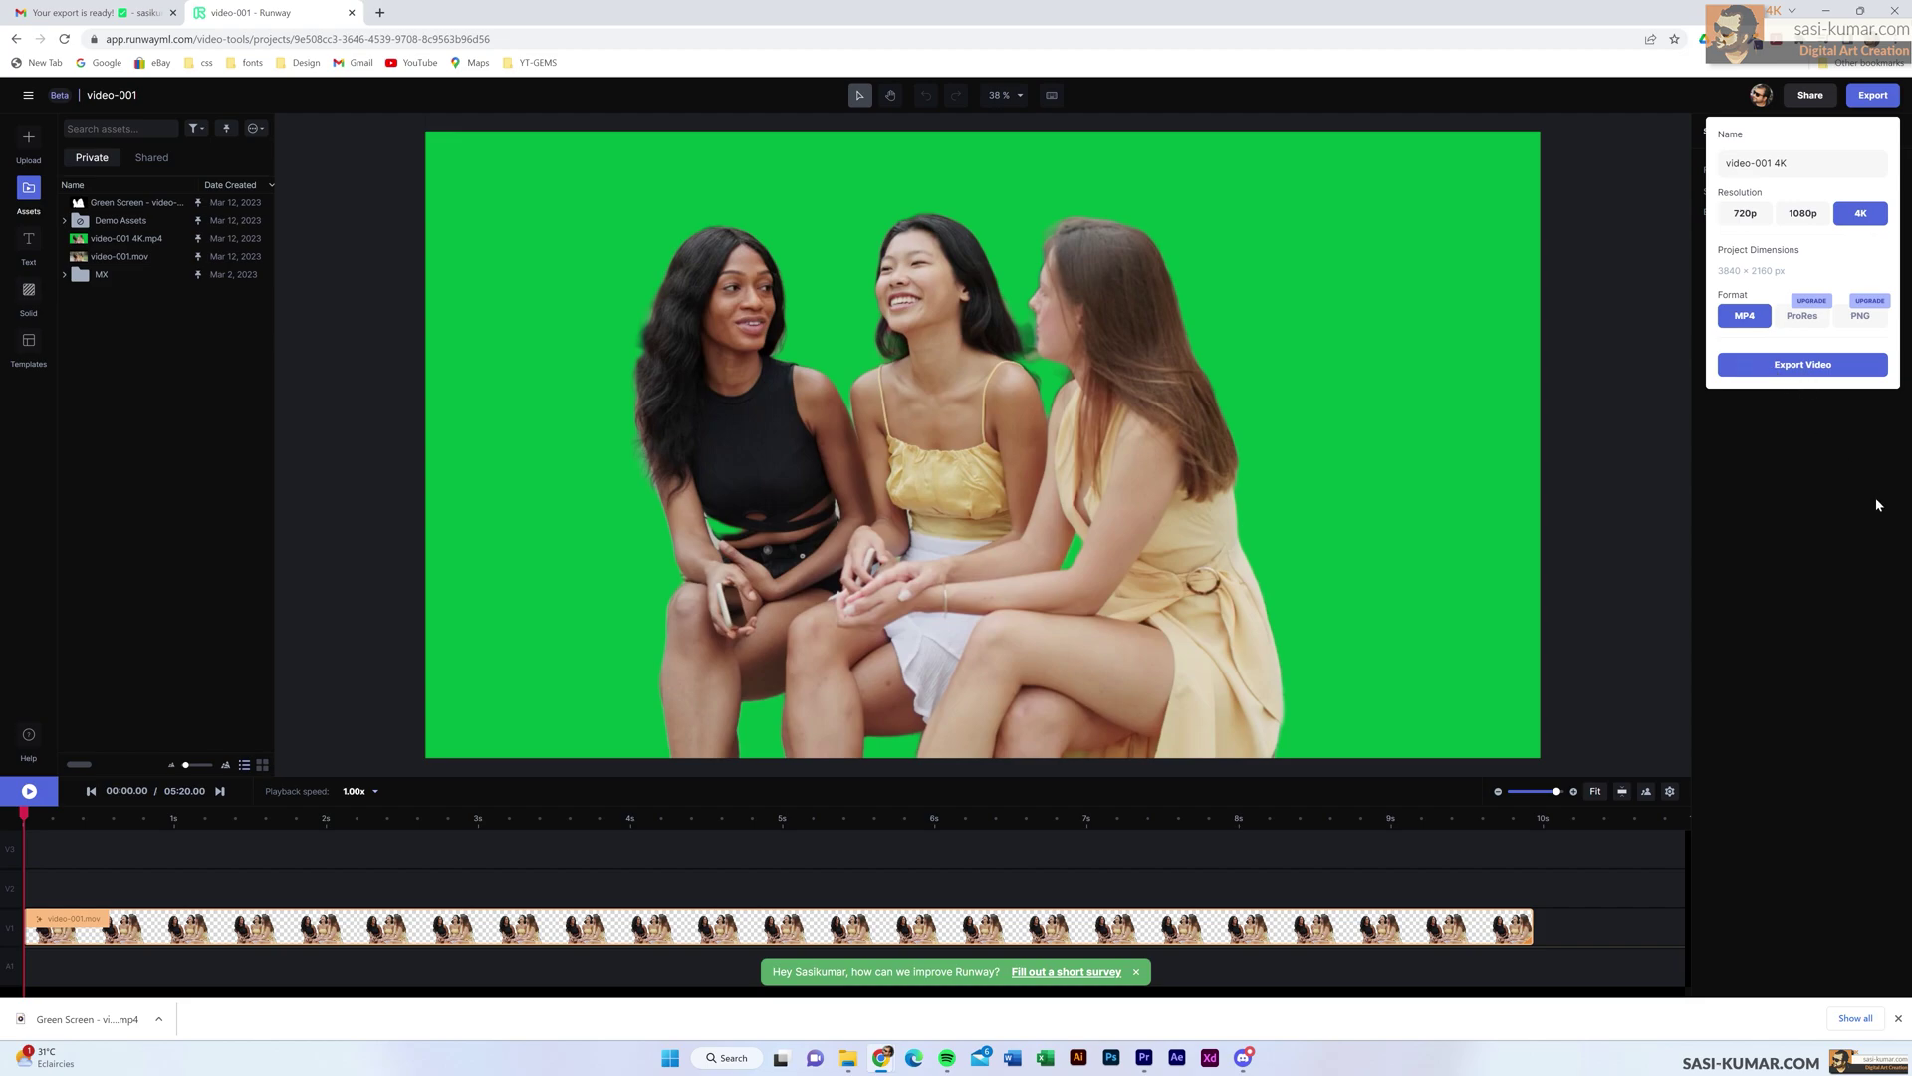
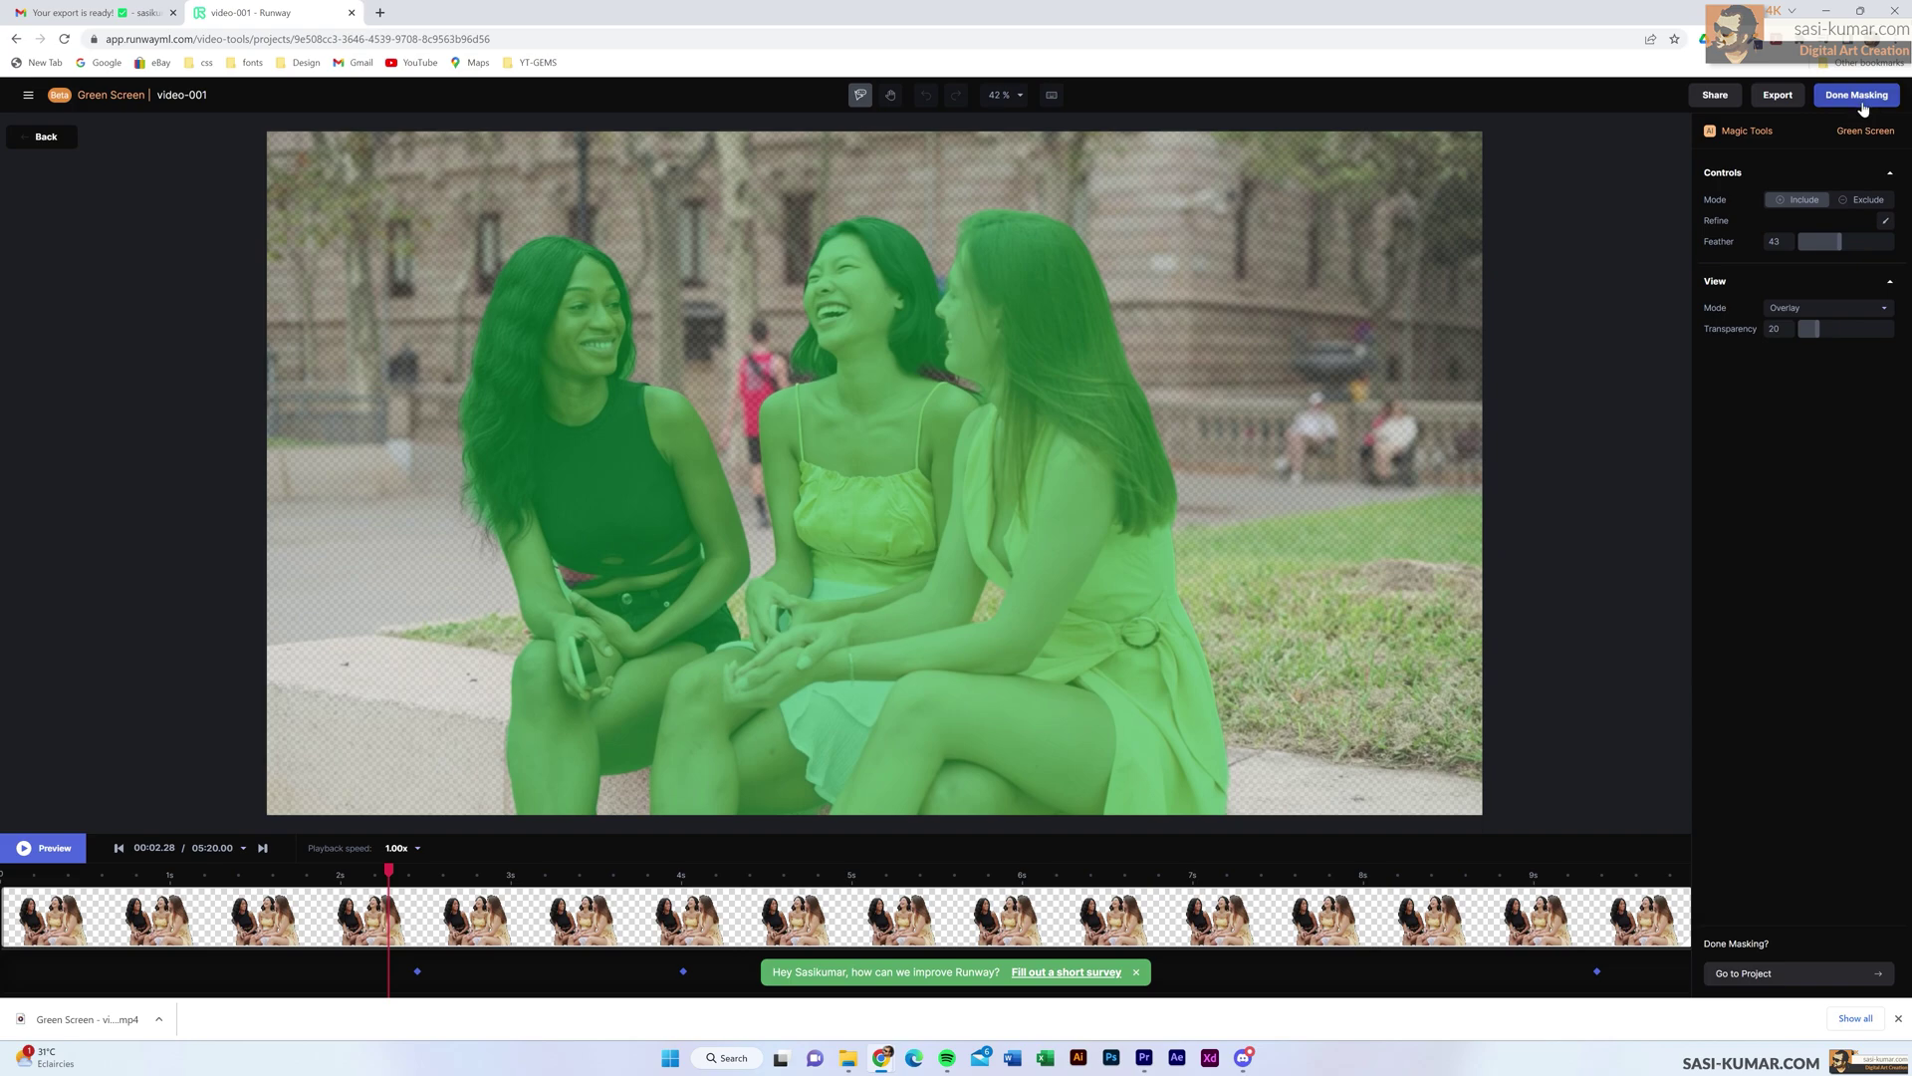
- Enable Export Matte in the mask's export settings, keeping 4K resolution and MP4 format, and close the settings
click(1775, 99)
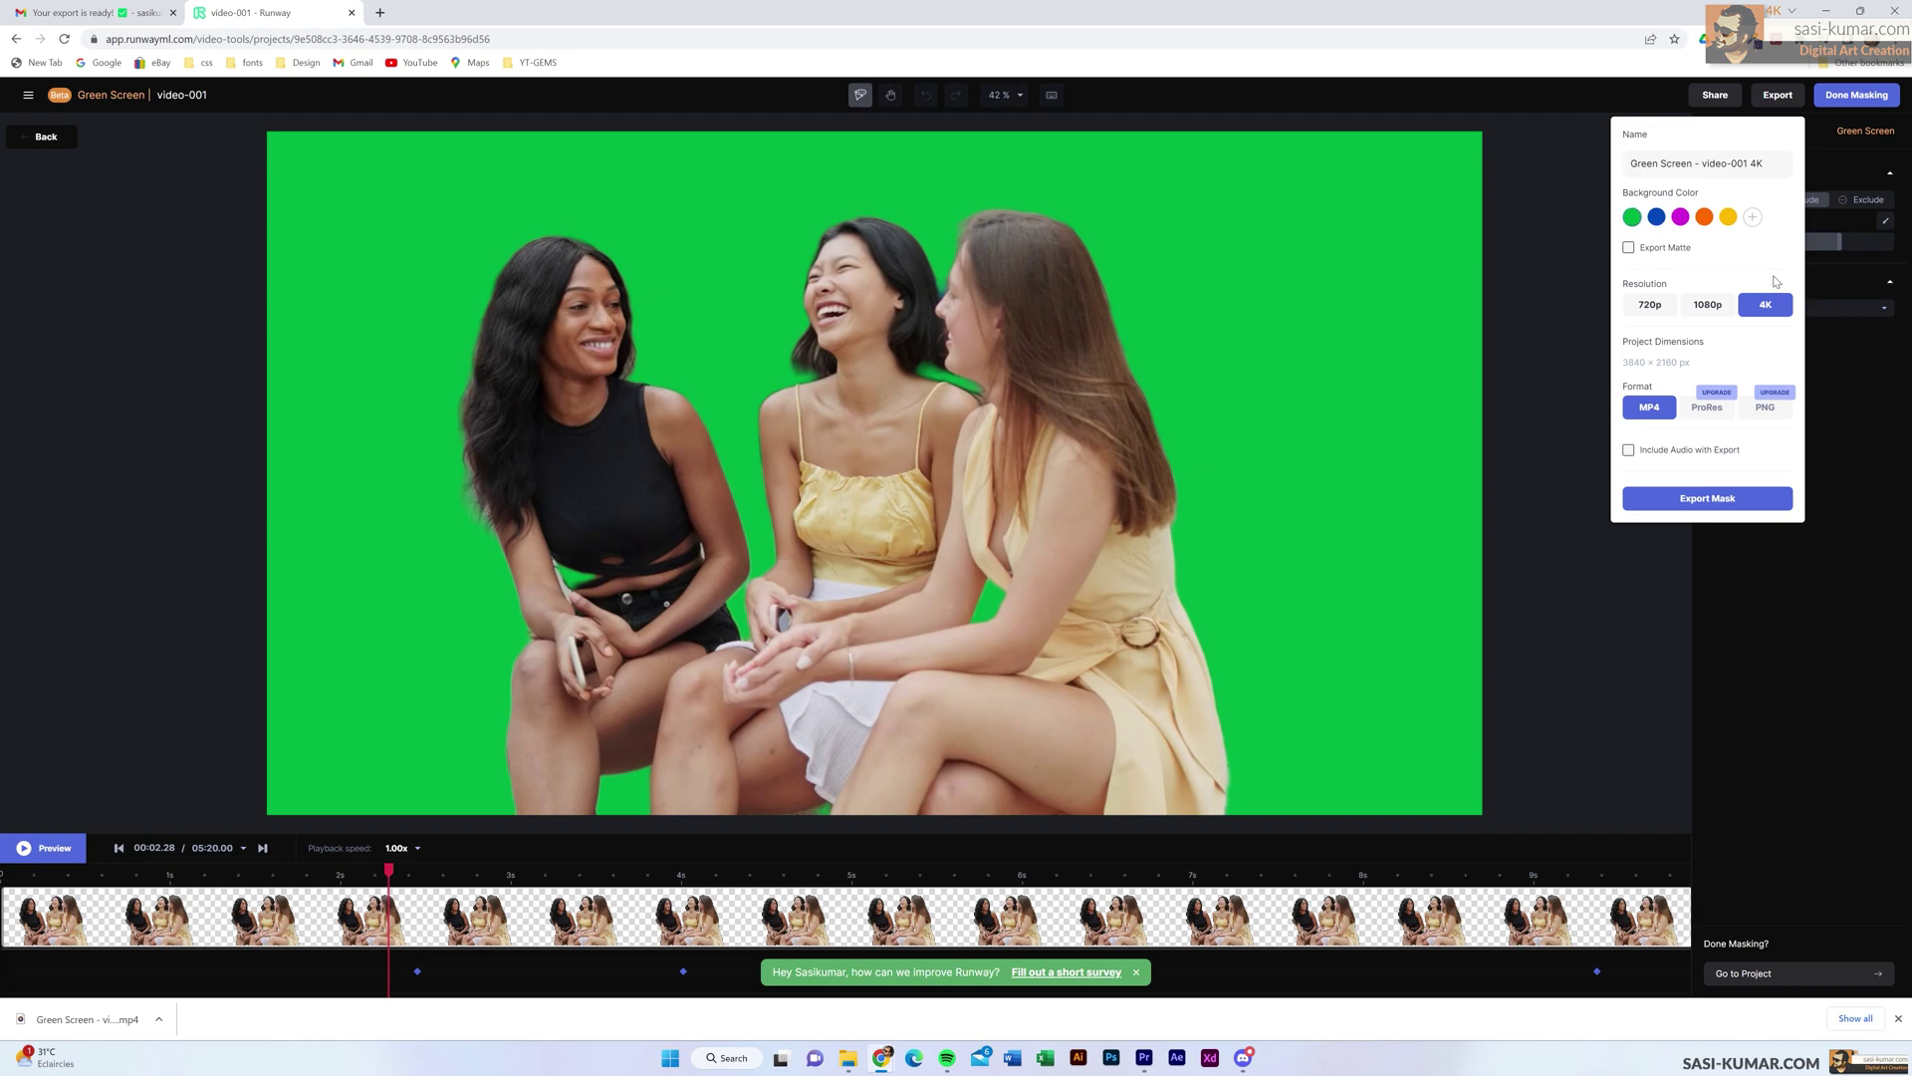
click(1629, 249)
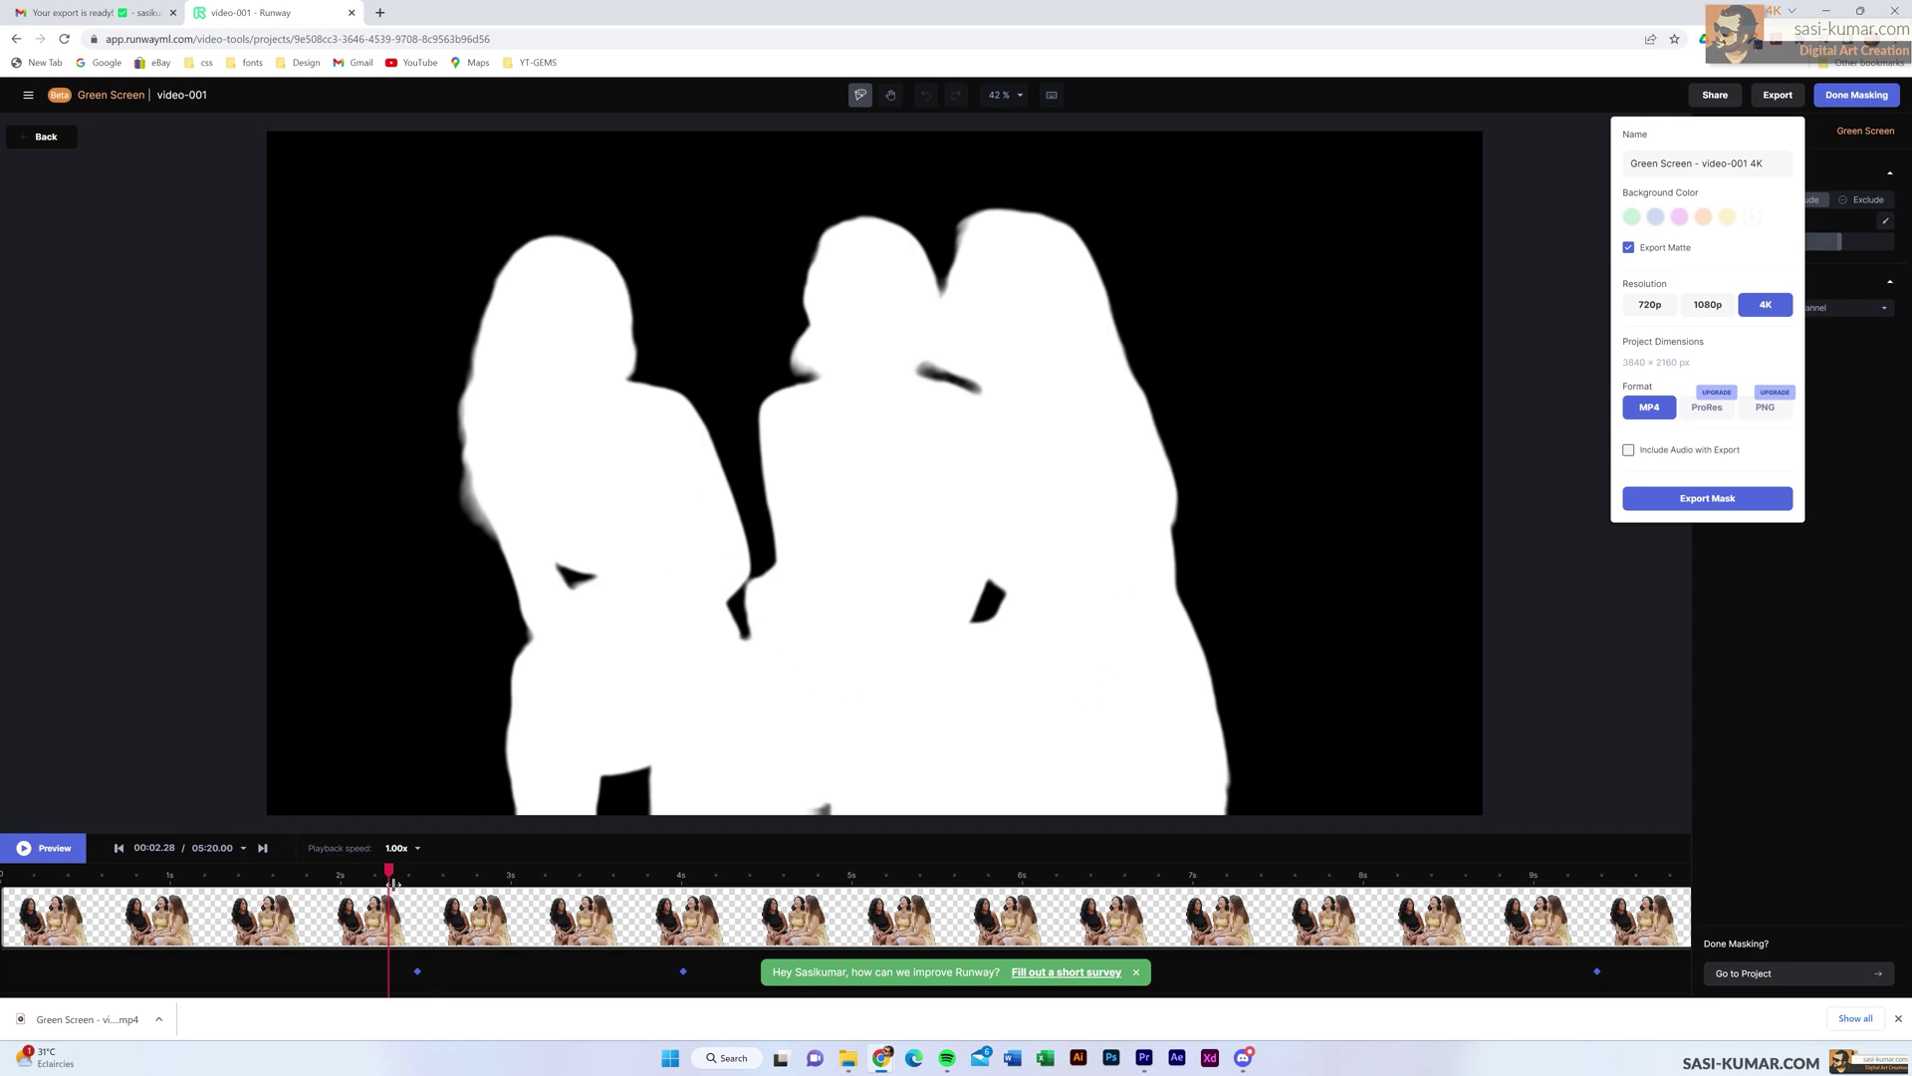
mouse_move(392, 881)
mouse_down()
mouse_move(1515, 878)
mouse_move(388, 893)
mouse_up()
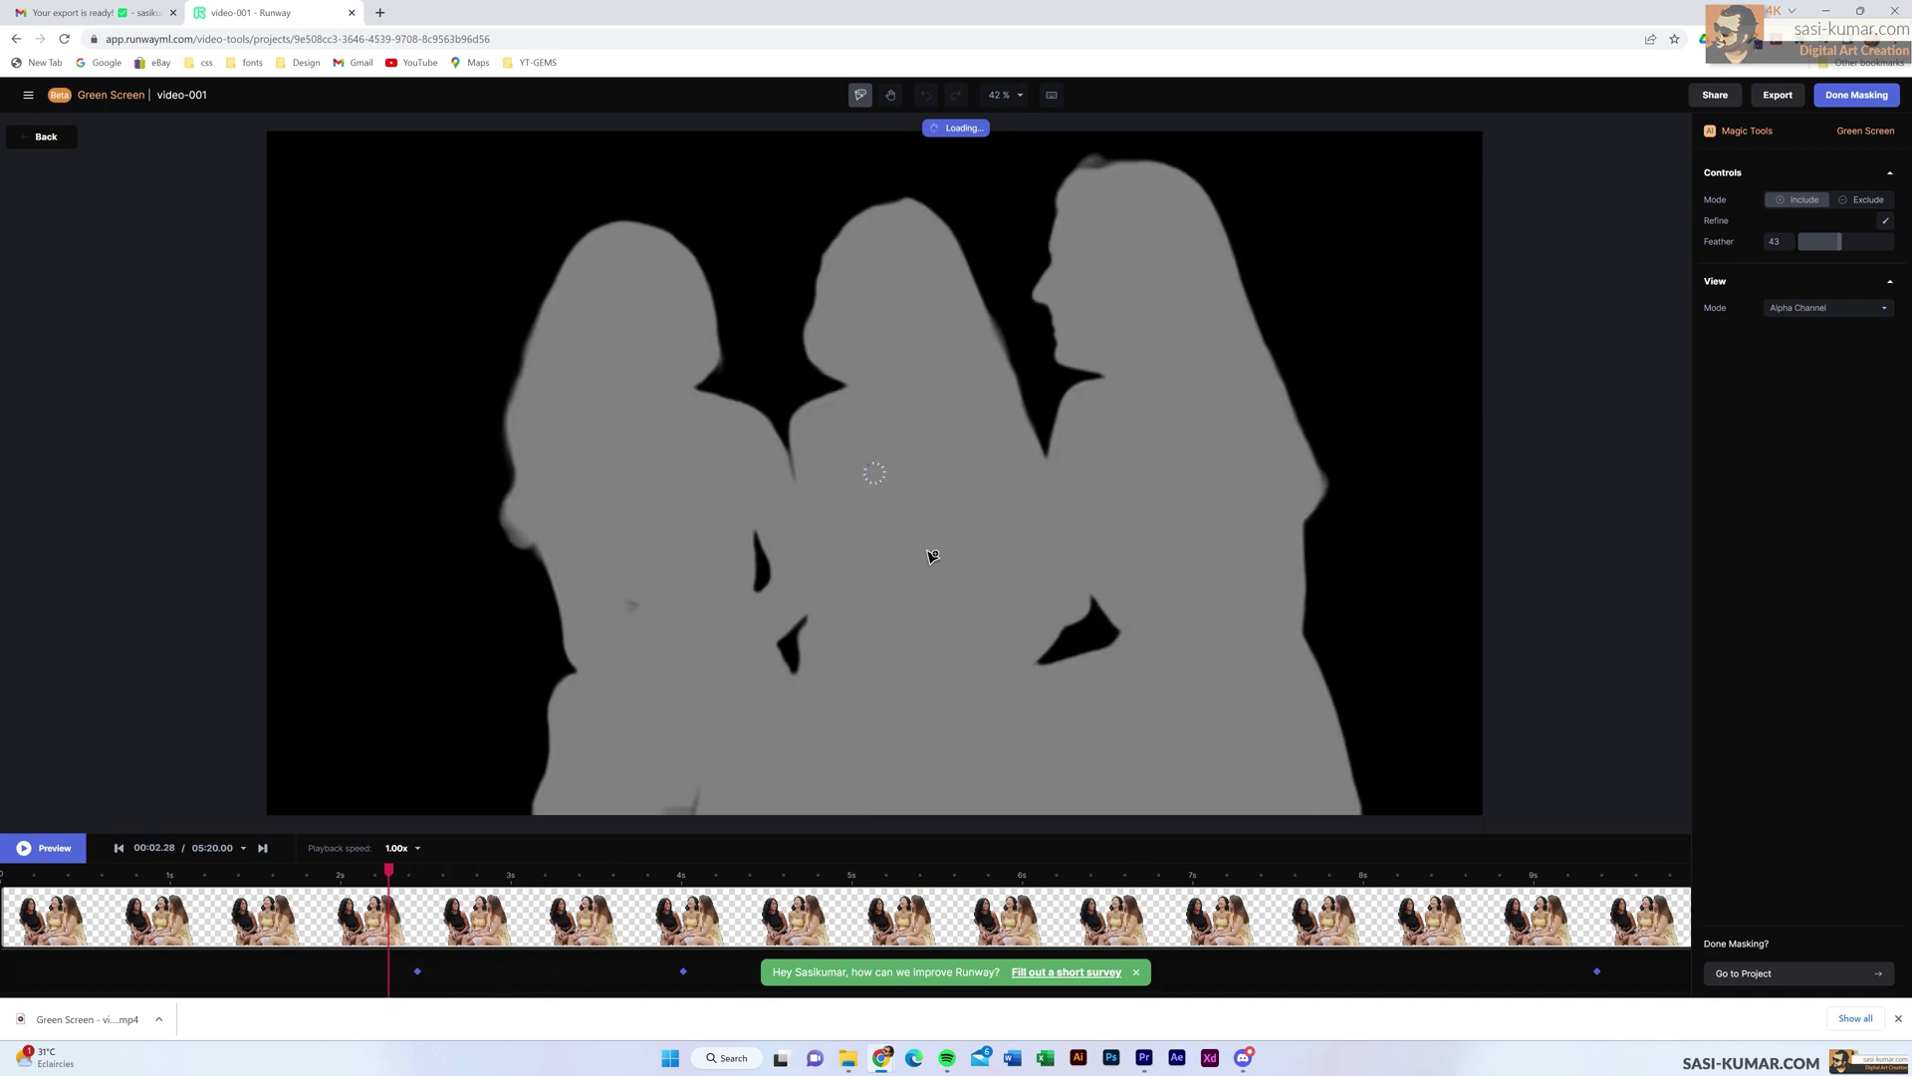
click(1783, 97)
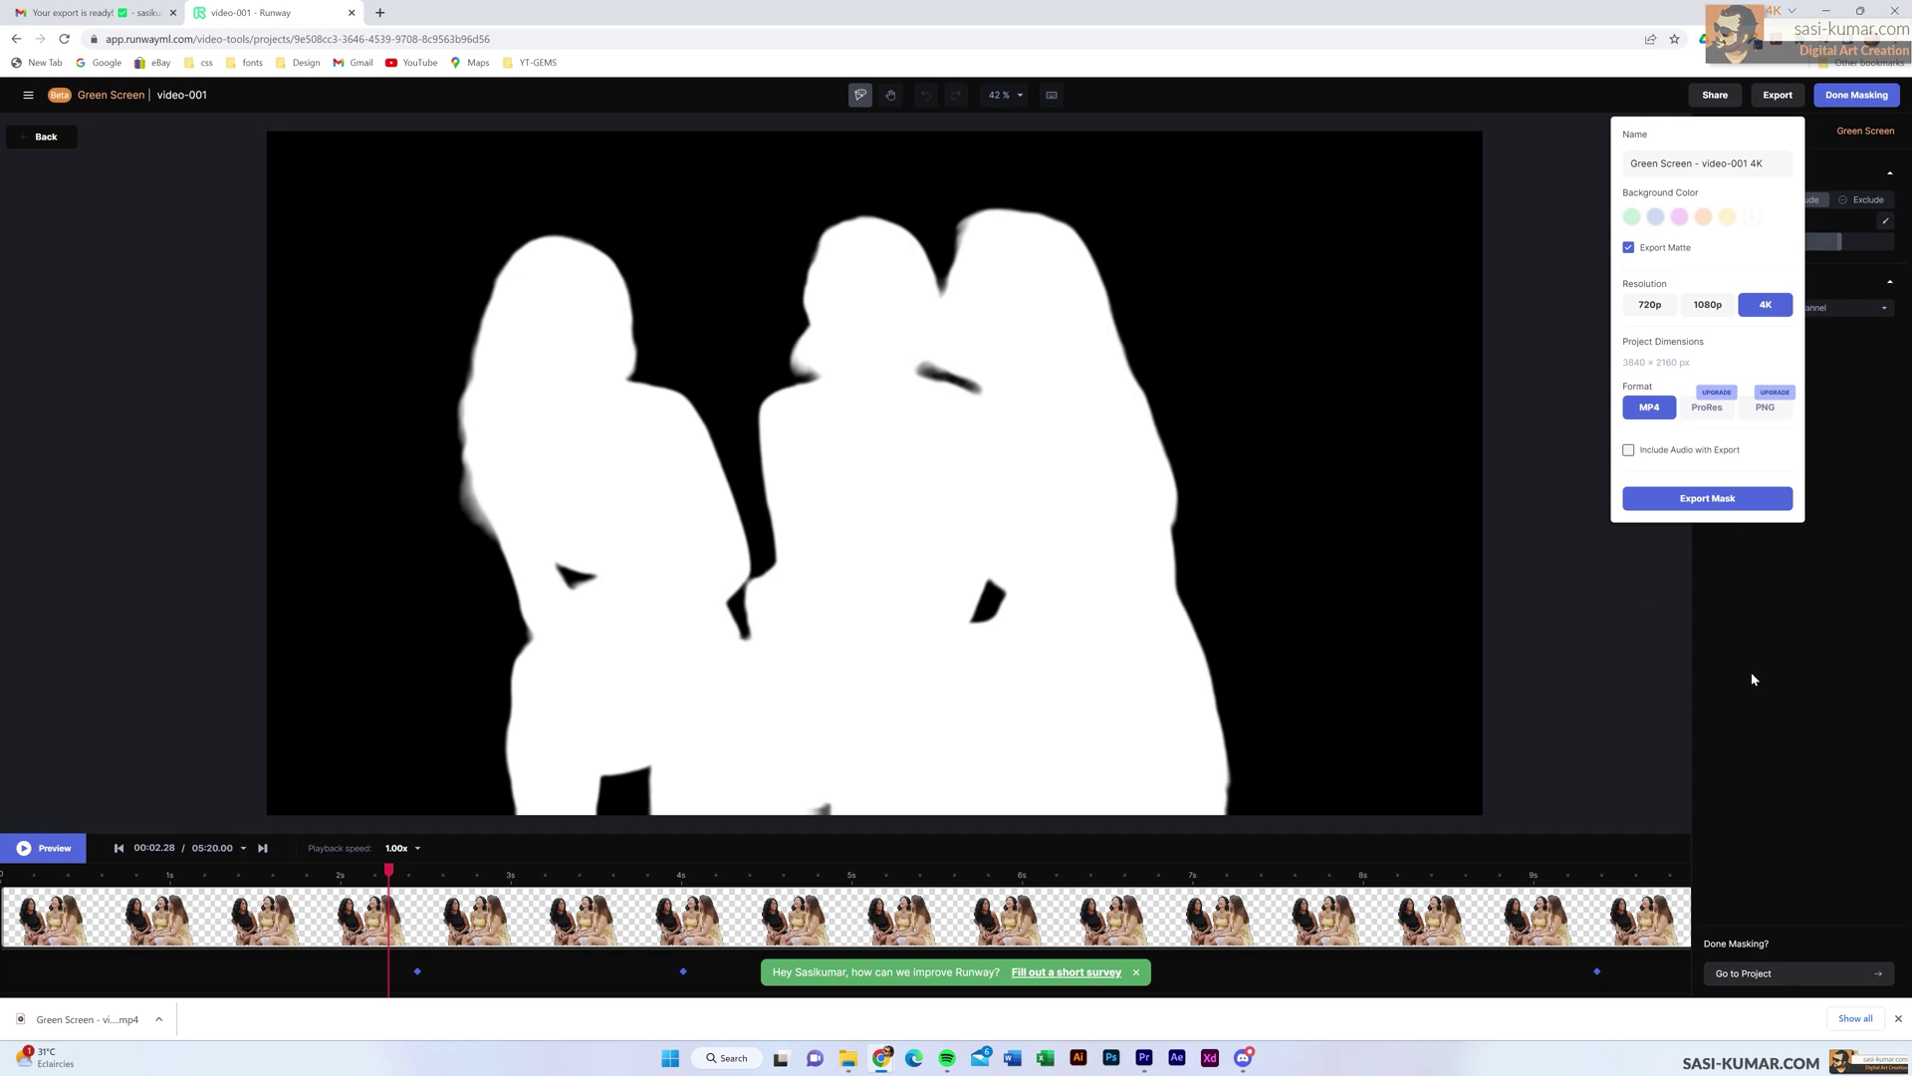
click(1670, 669)
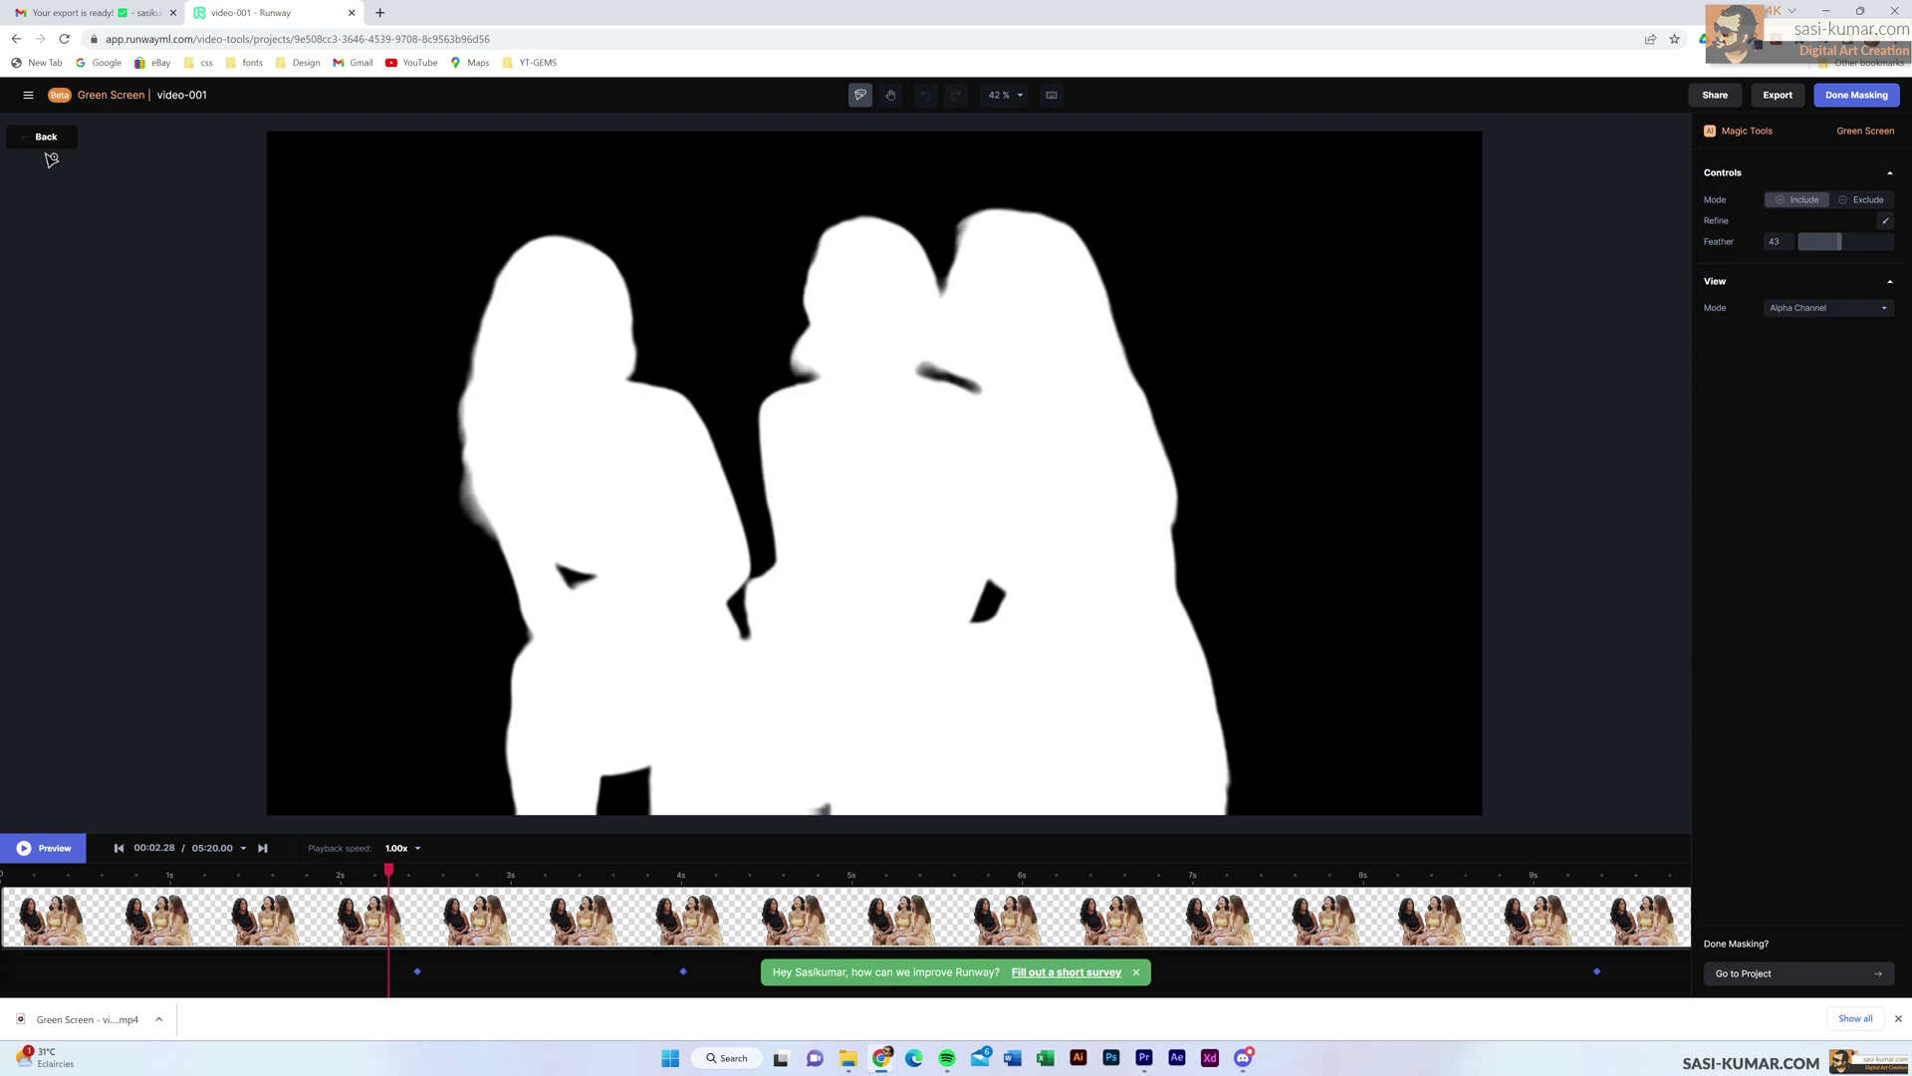
- Return to the projects page and view the exported video and matte in the assets list
click(28, 95)
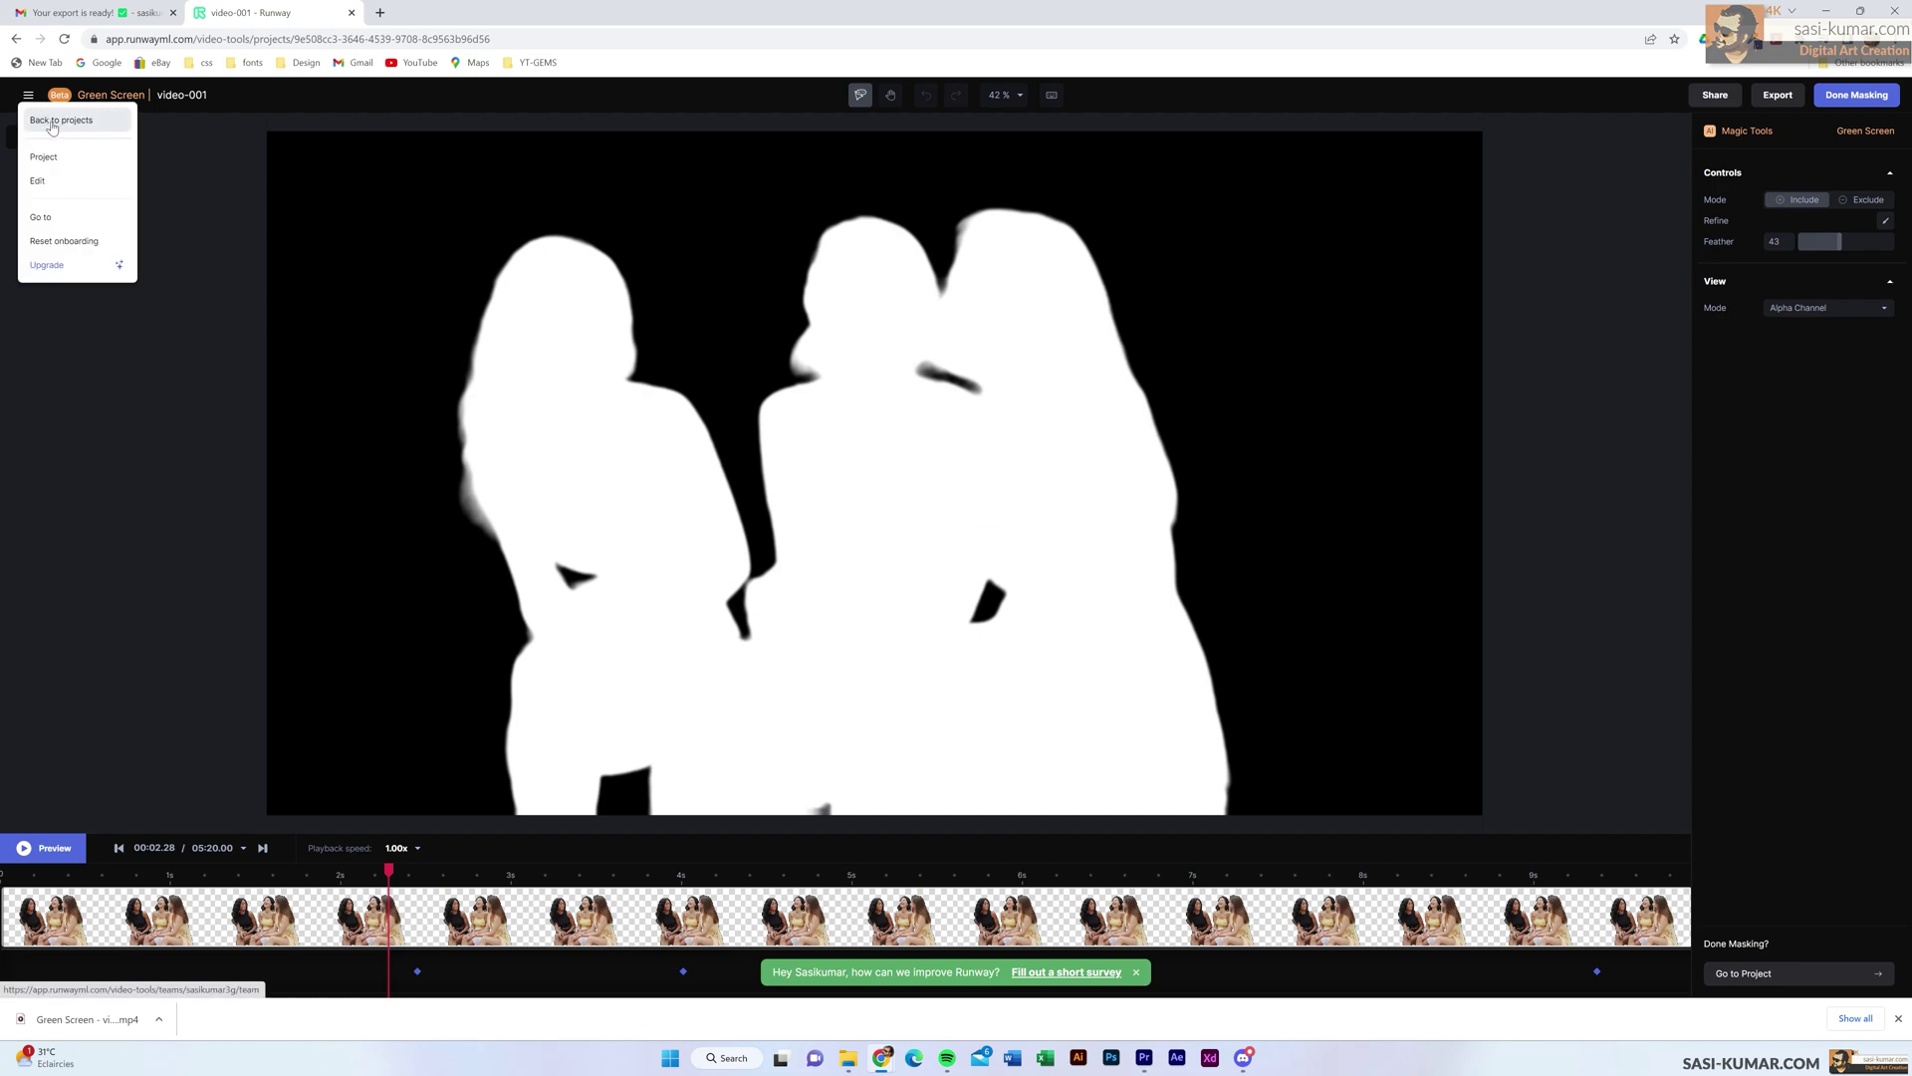
click(53, 123)
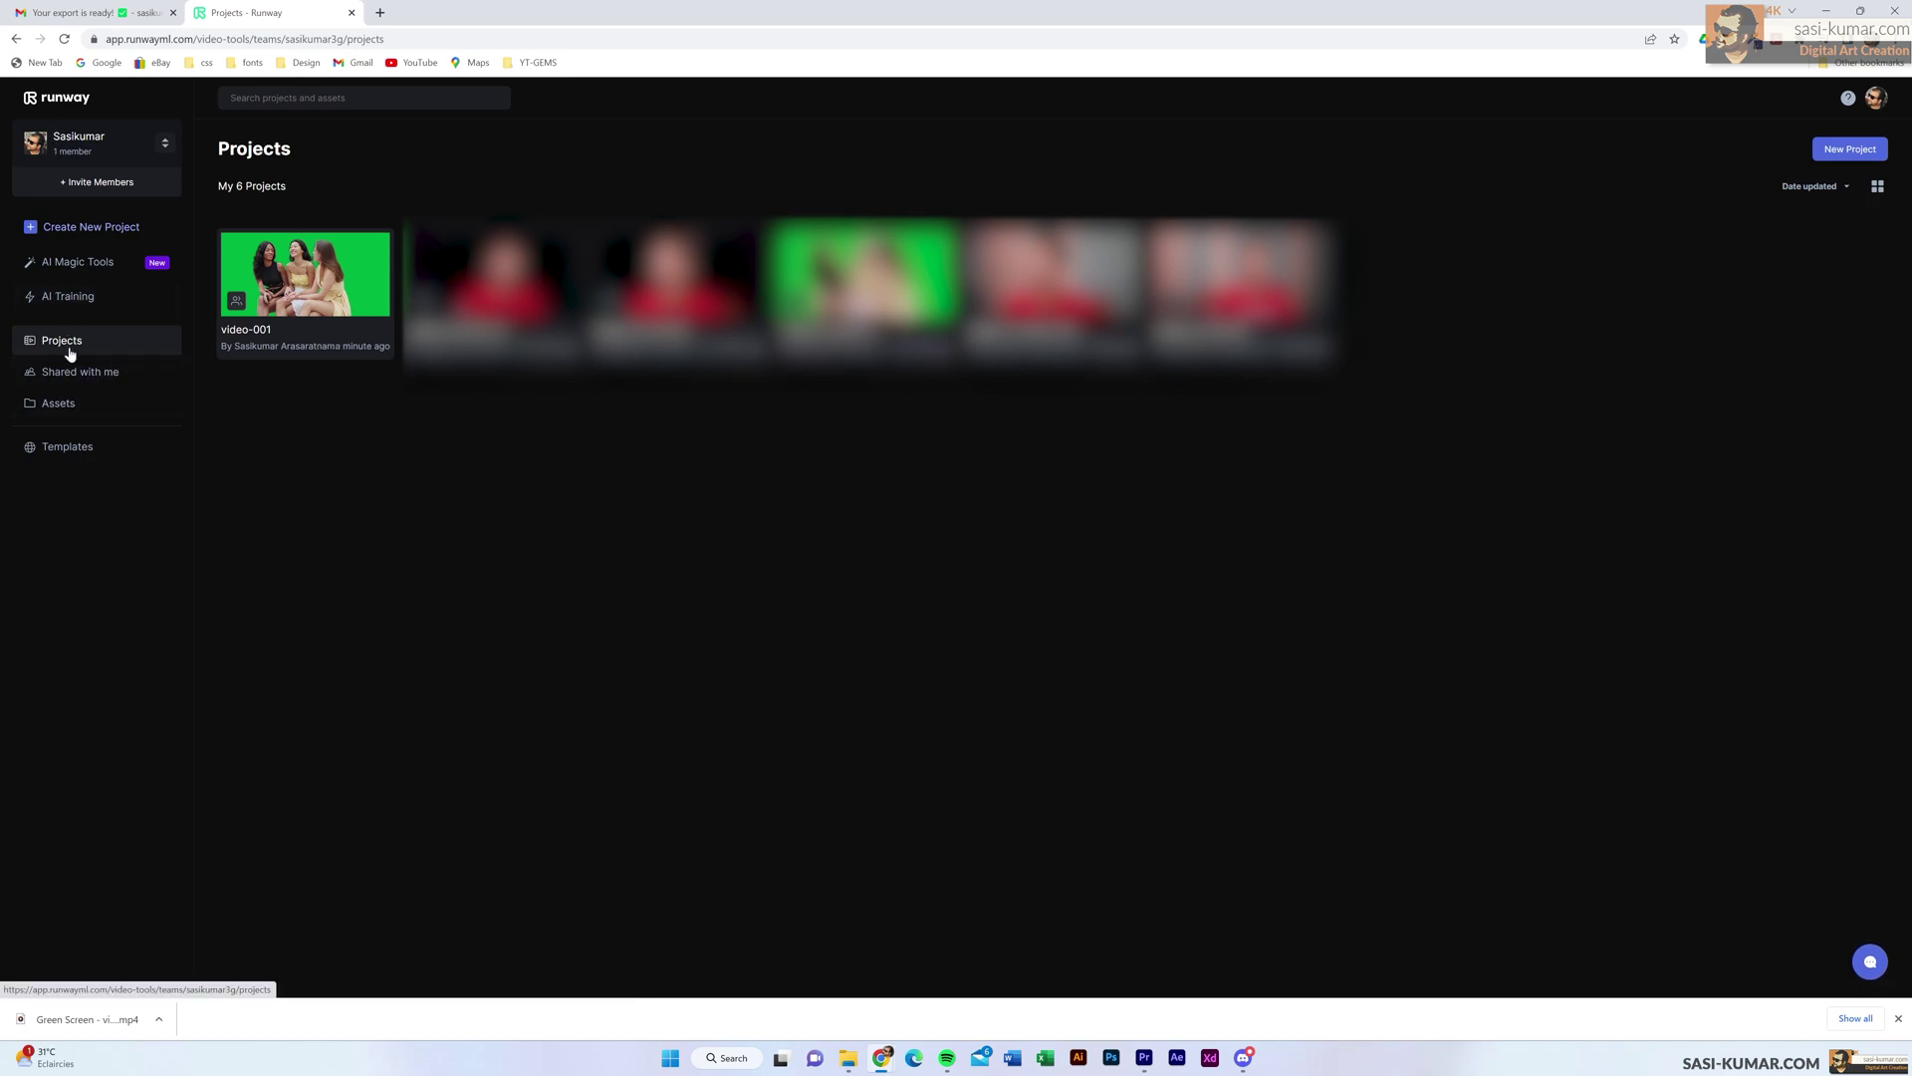
click(57, 403)
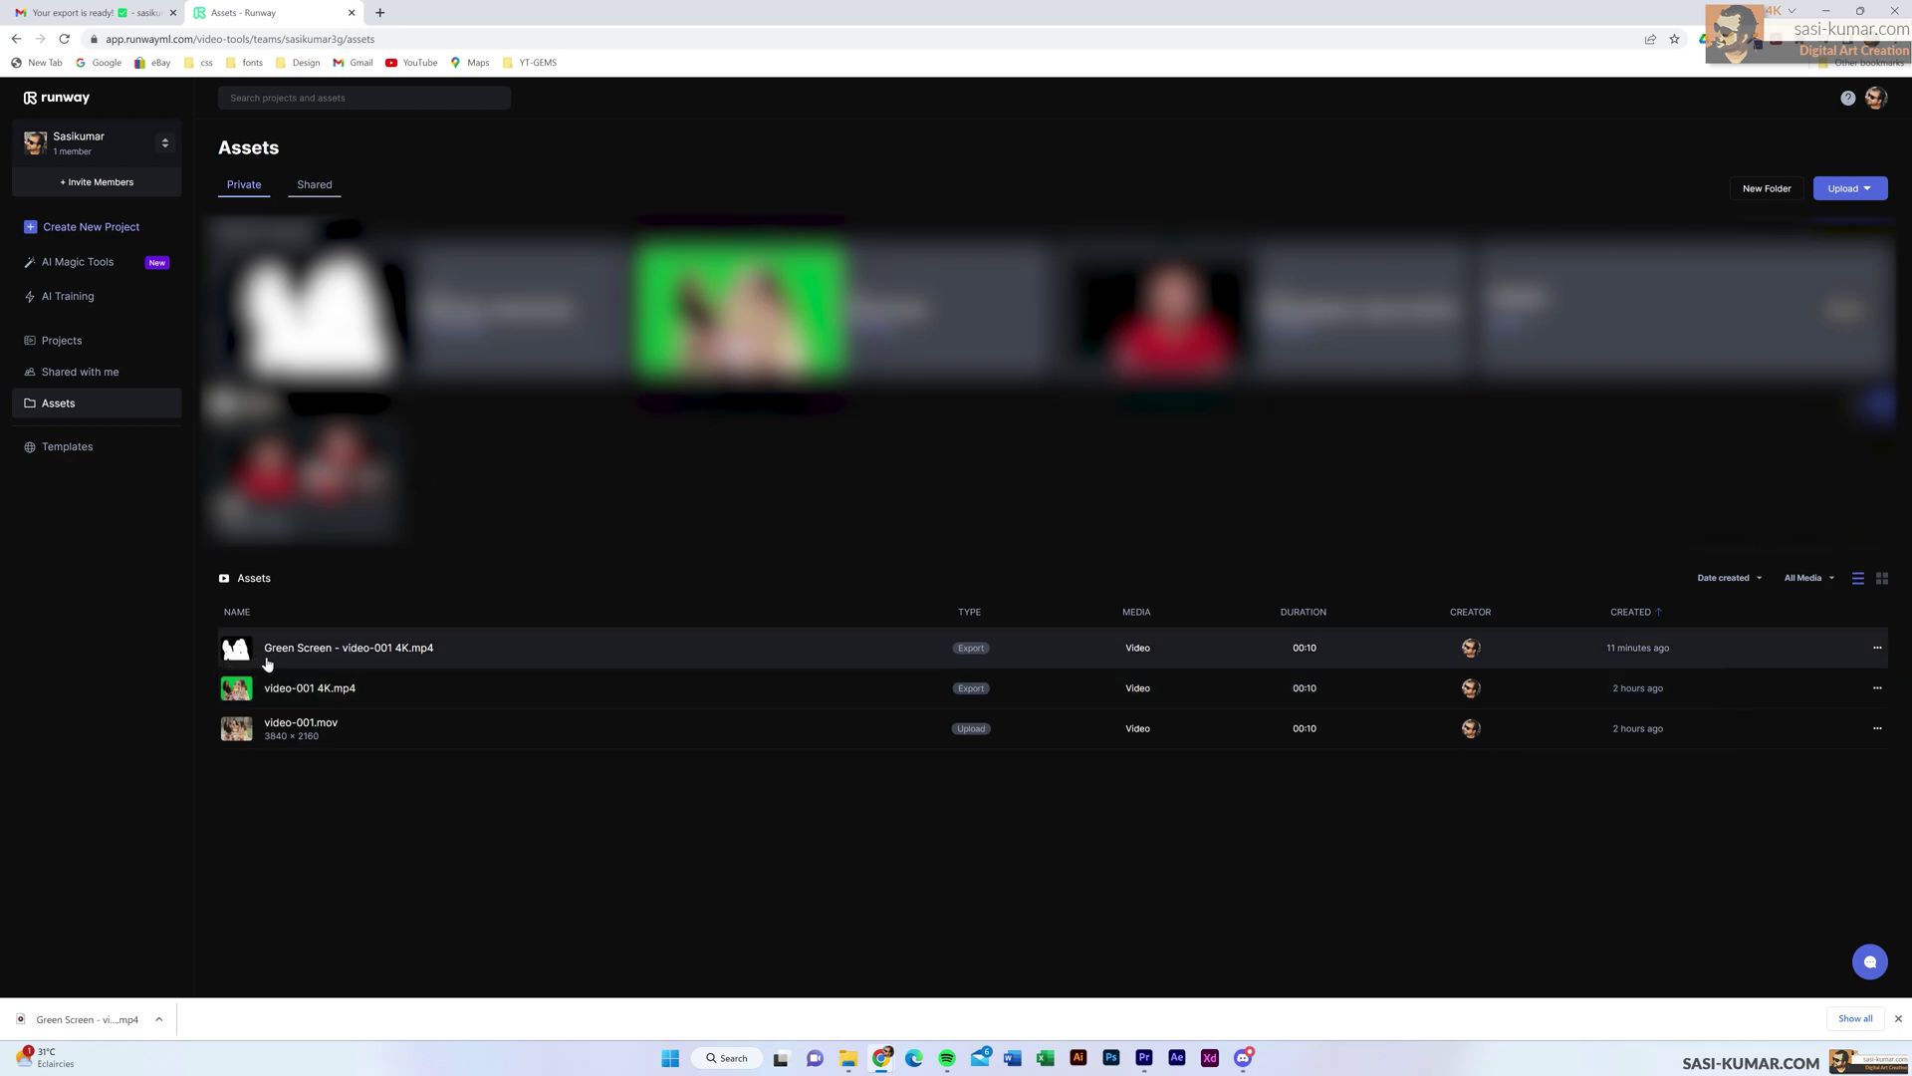
- Switch to Premiere Pro, open the video-001 sequence, and delete the Color Matte and video-001 4K.mp4 clips from it
click(1143, 1057)
click(1190, 617)
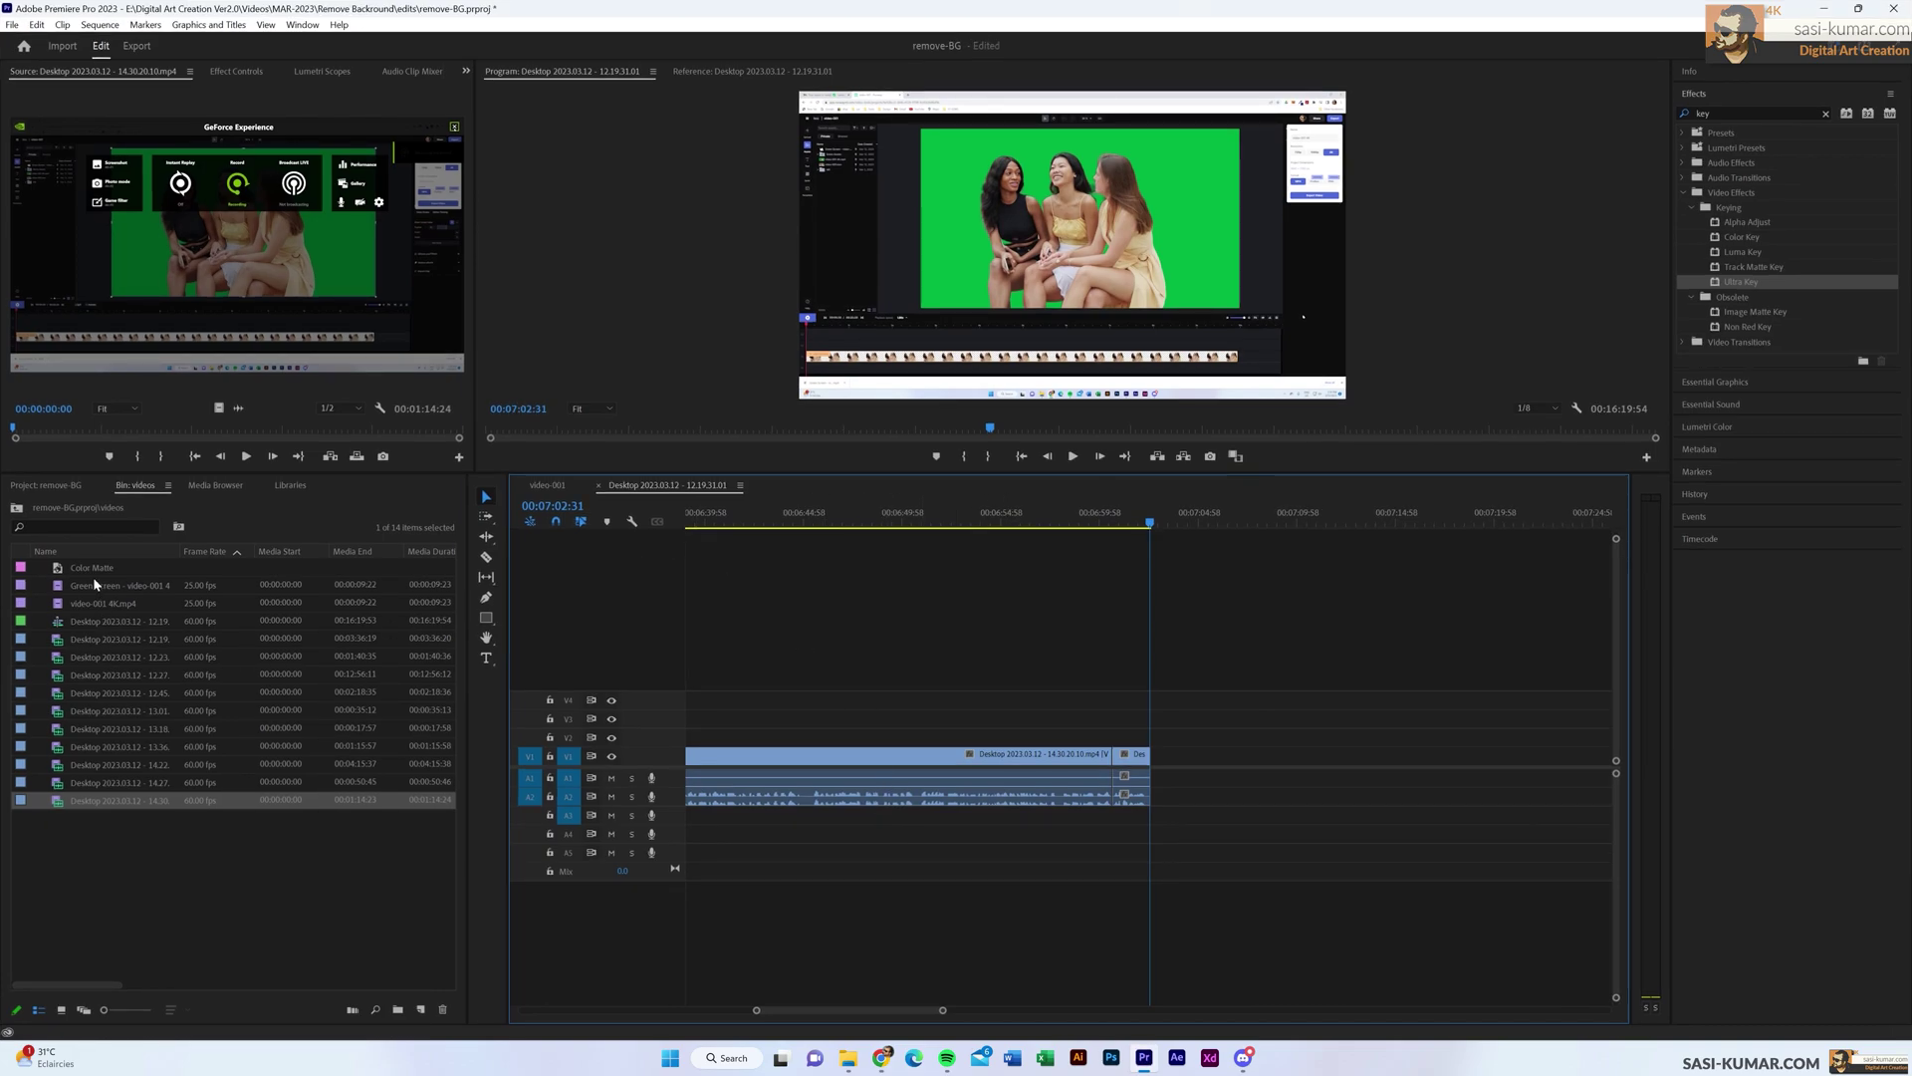
click(547, 485)
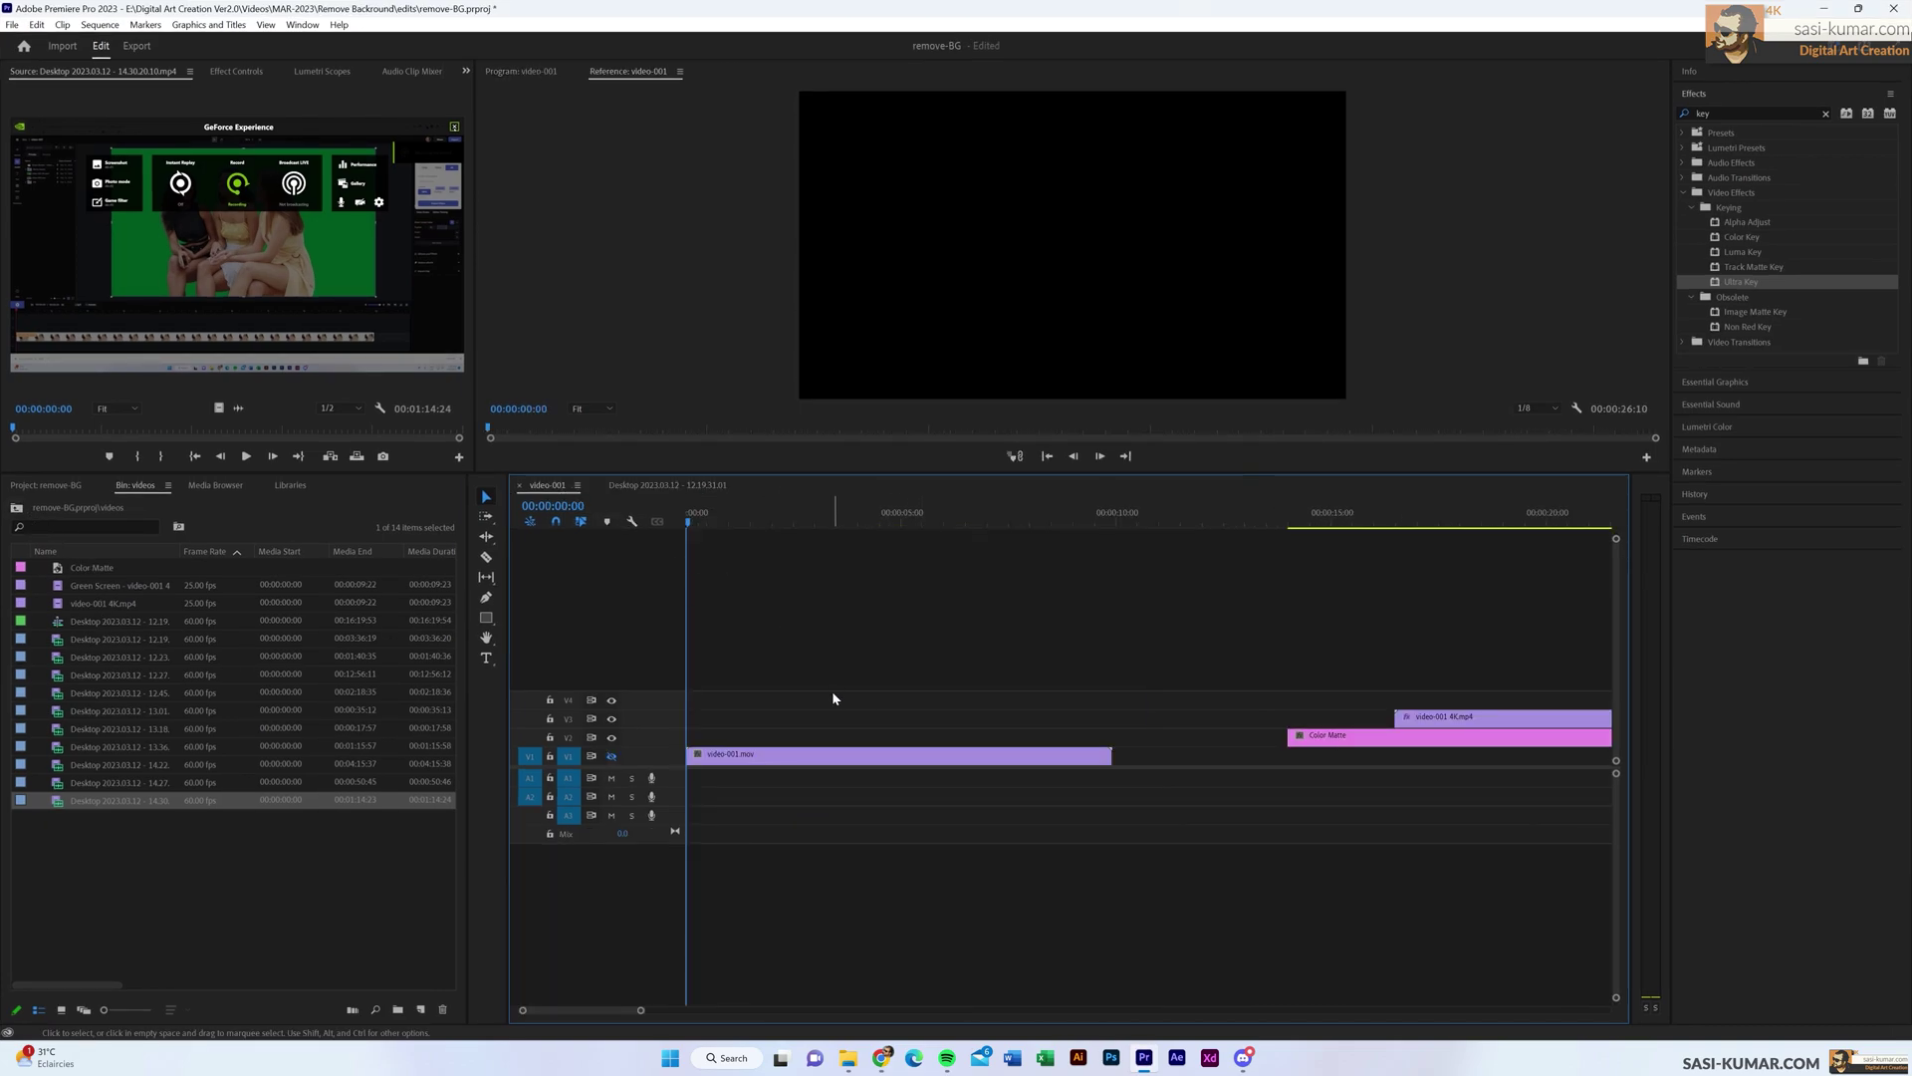
drag(1345, 670, 1620, 792)
key(Delete)
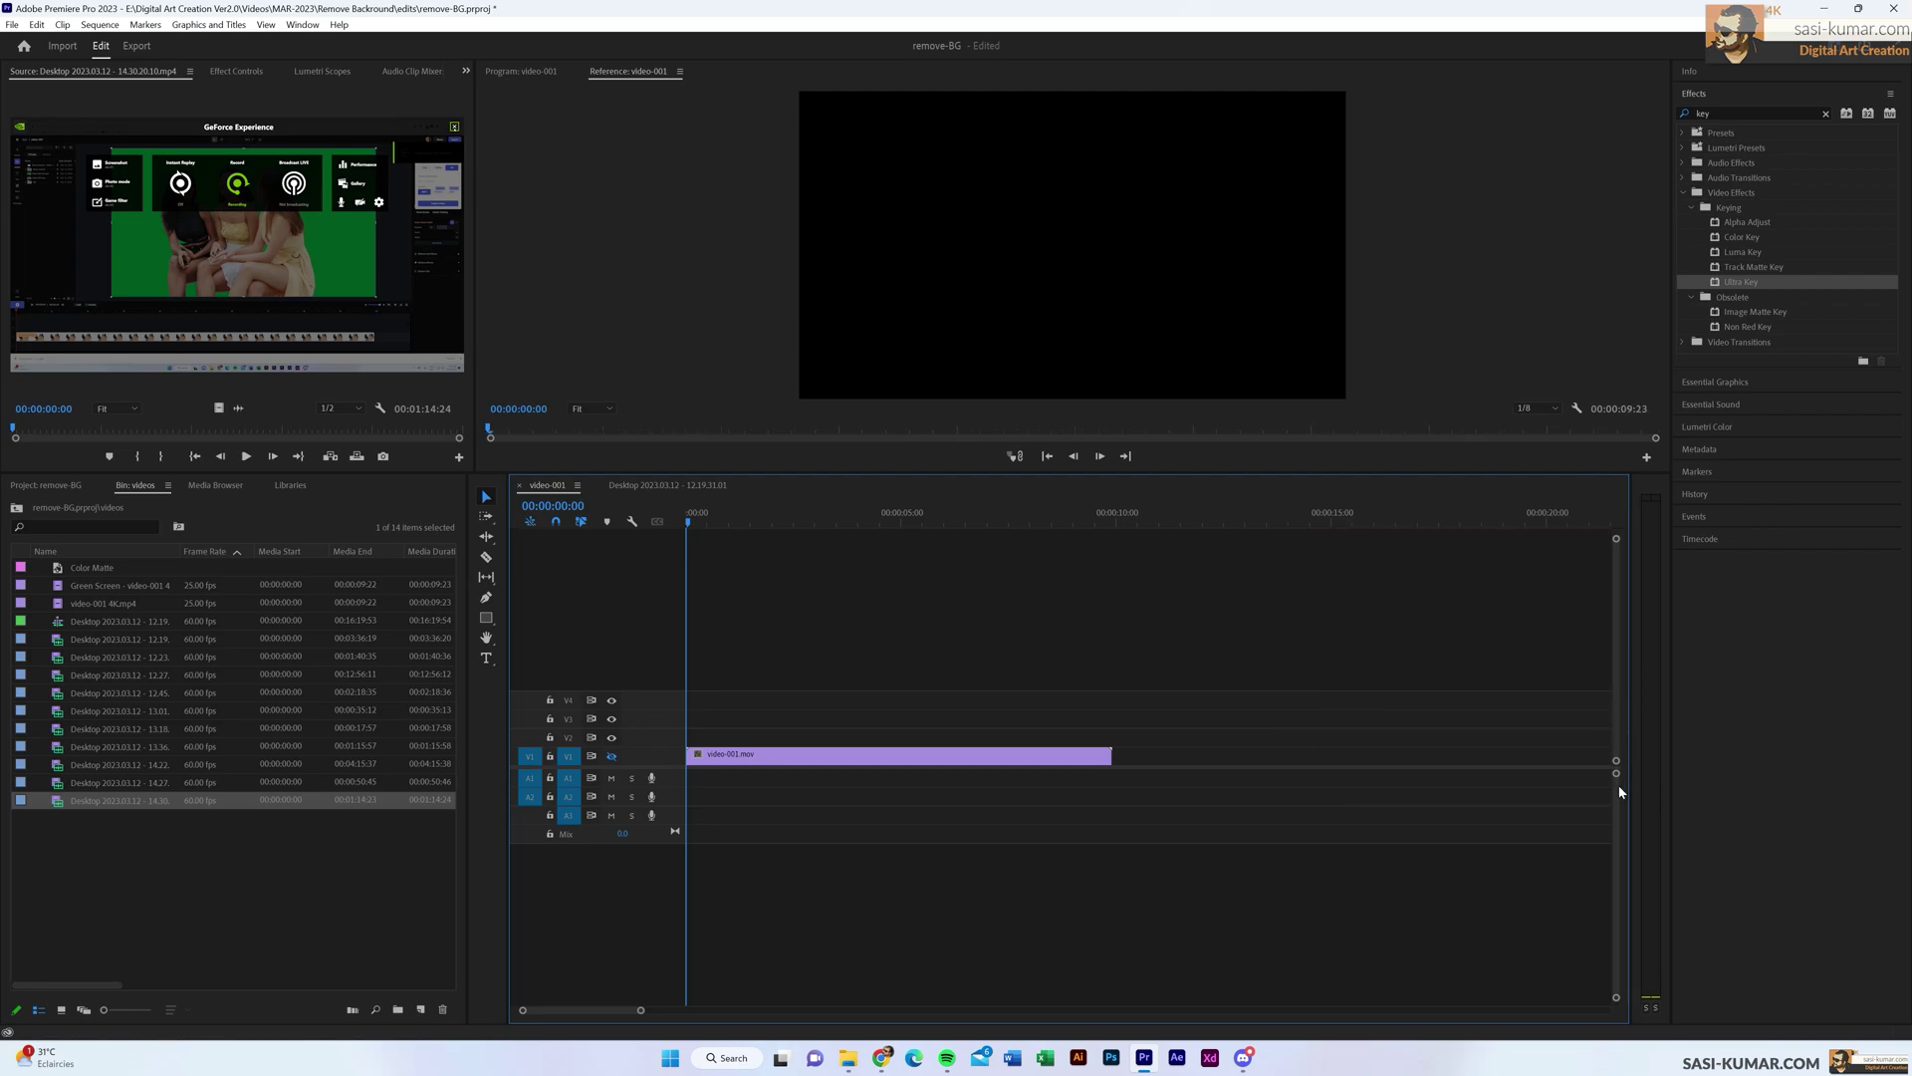
- Show video-001.mov on V1 at 00:00:03:14, and preview the exported Green Screen matte and video-001 4K.mp4 from the videos bin
drag(784, 760, 783, 759)
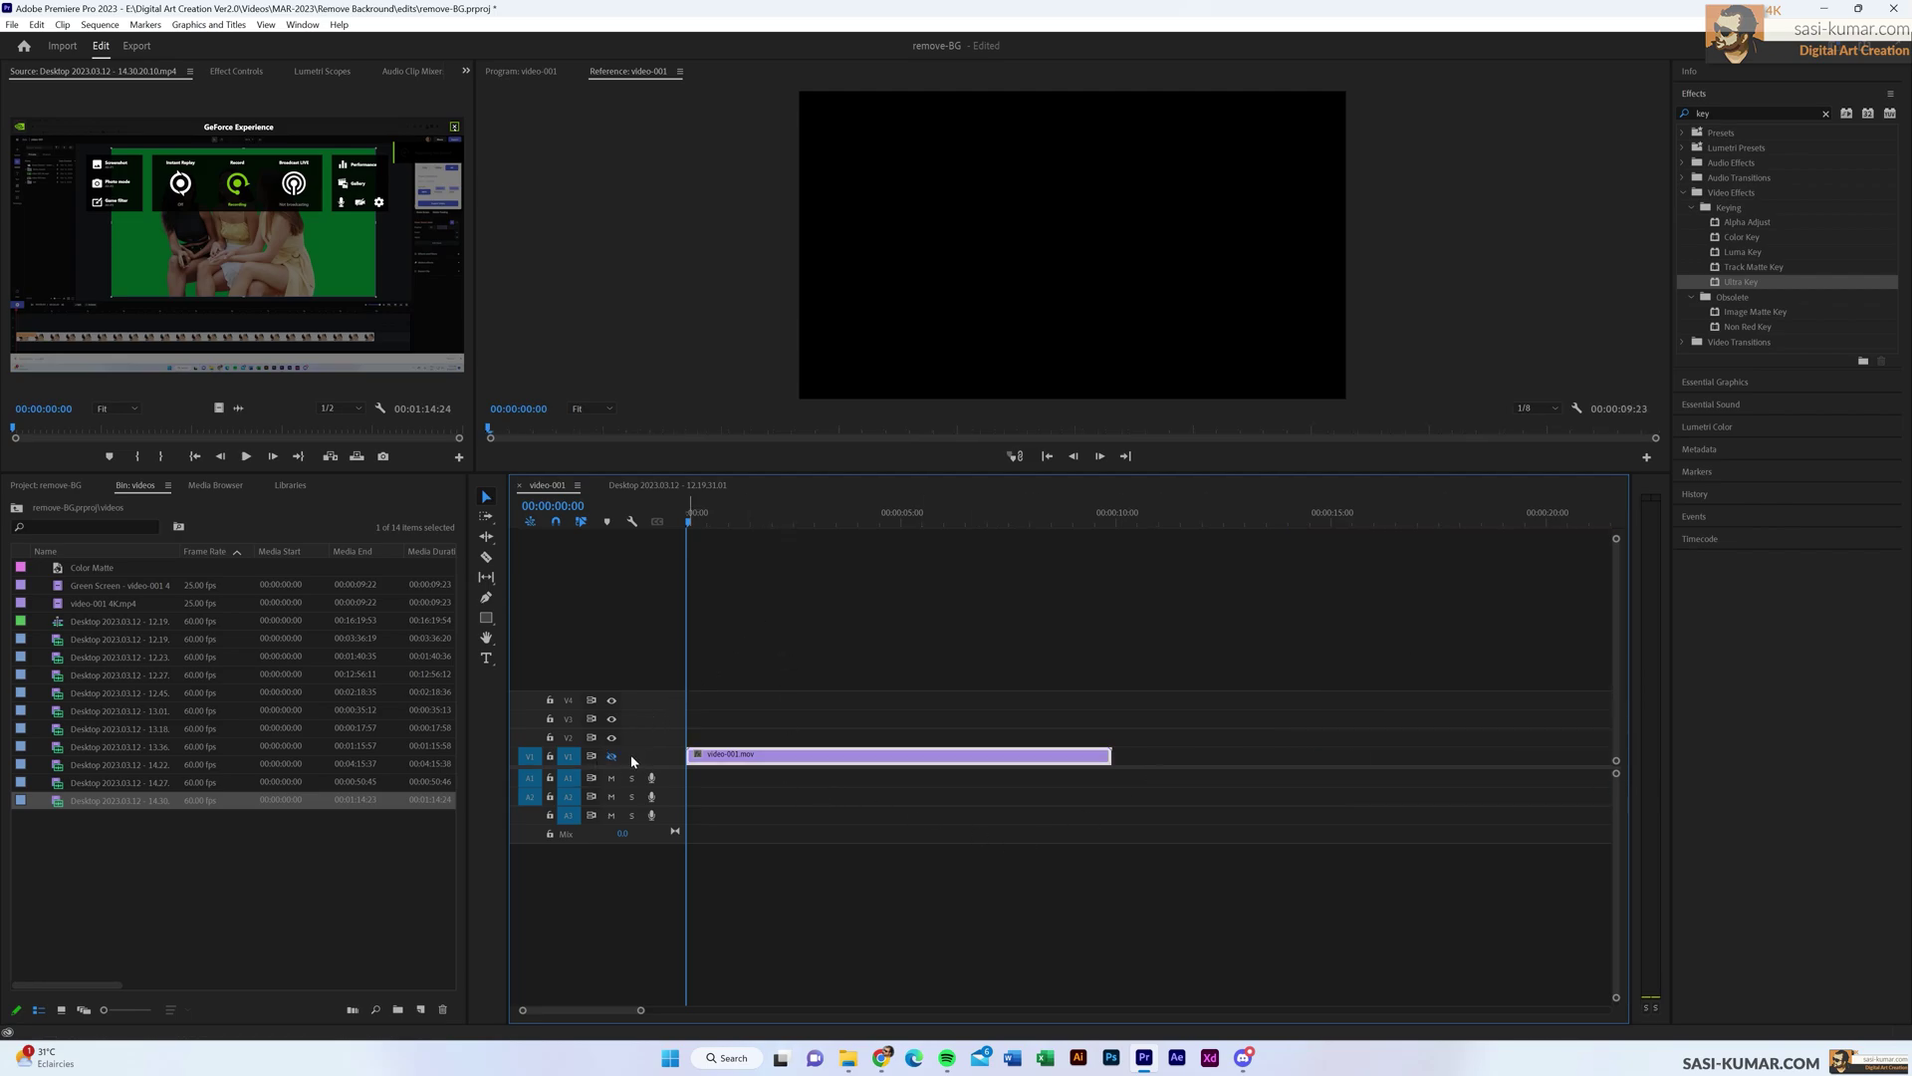
mouse_move(864, 512)
mouse_down()
mouse_move(917, 512)
mouse_move(839, 512)
mouse_up()
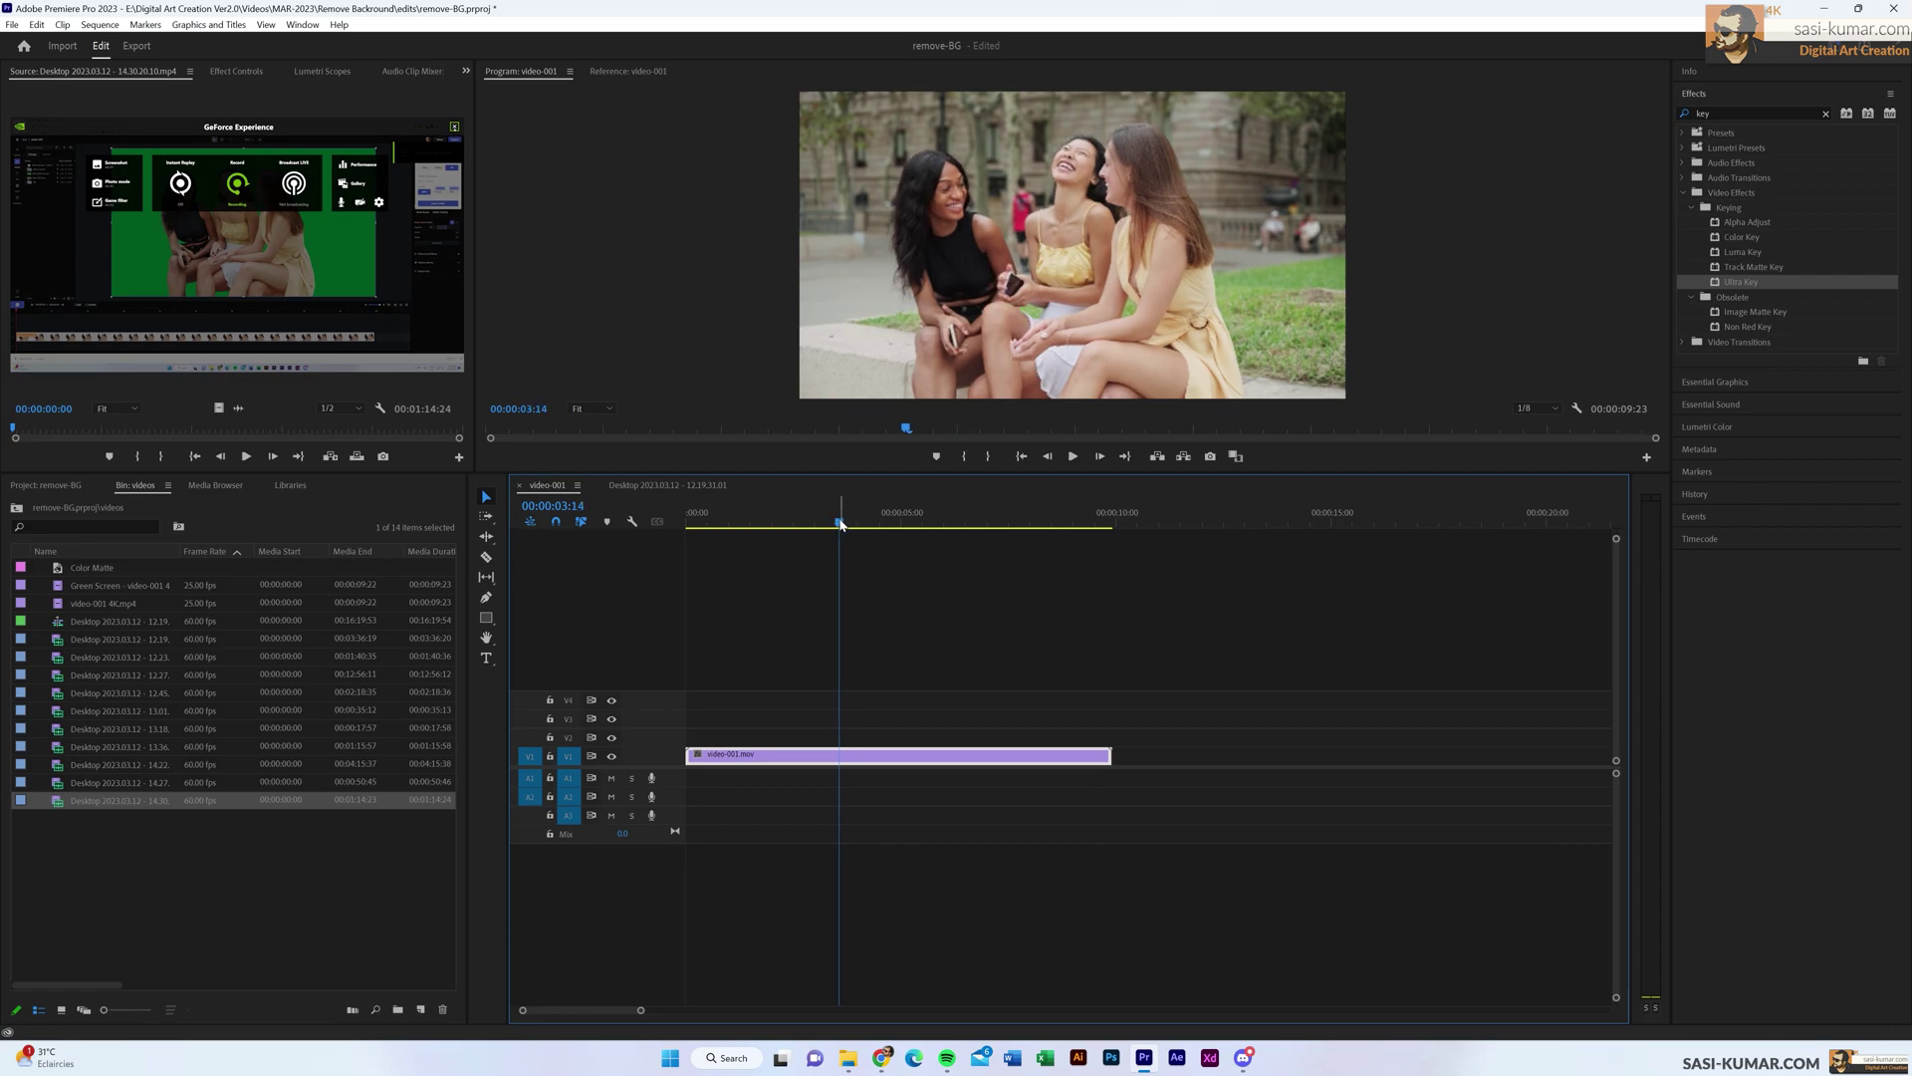
click(16, 507)
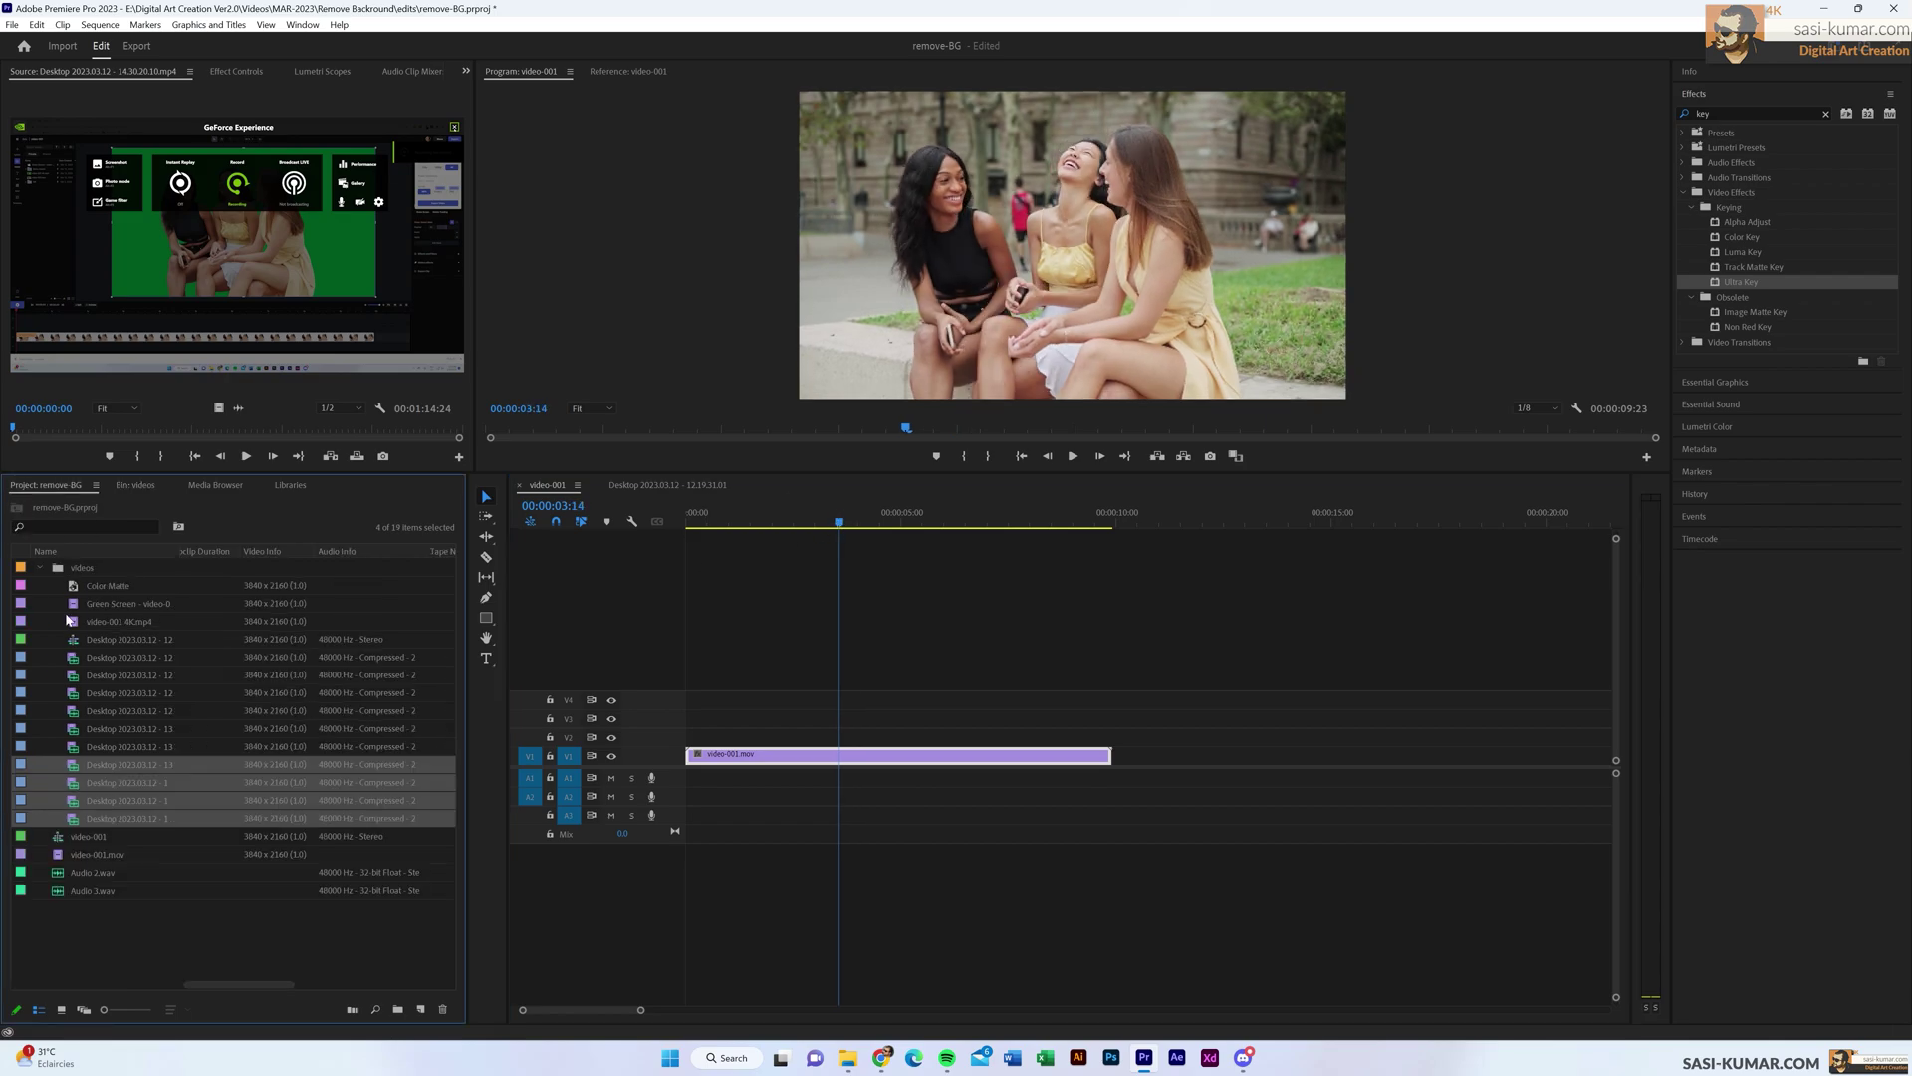
click(119, 604)
double_click(80, 604)
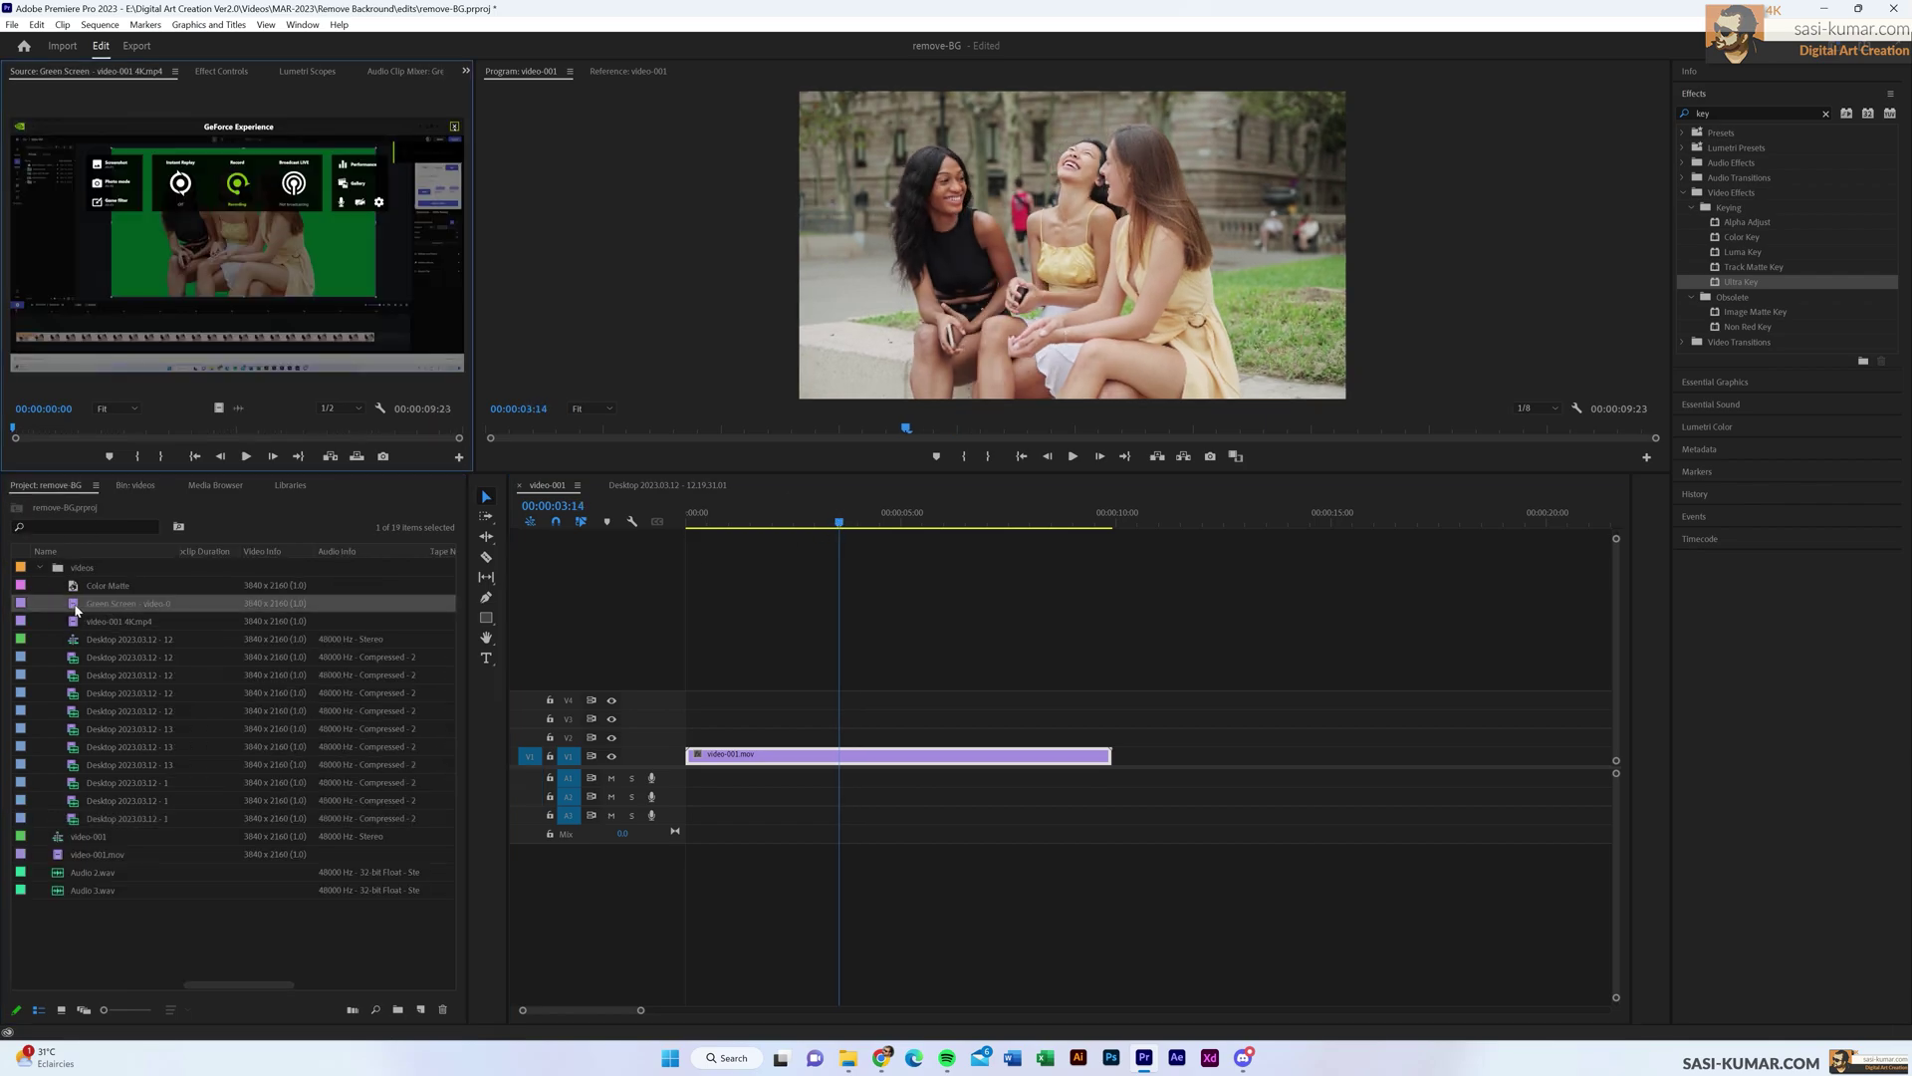
click(85, 624)
double_click(83, 624)
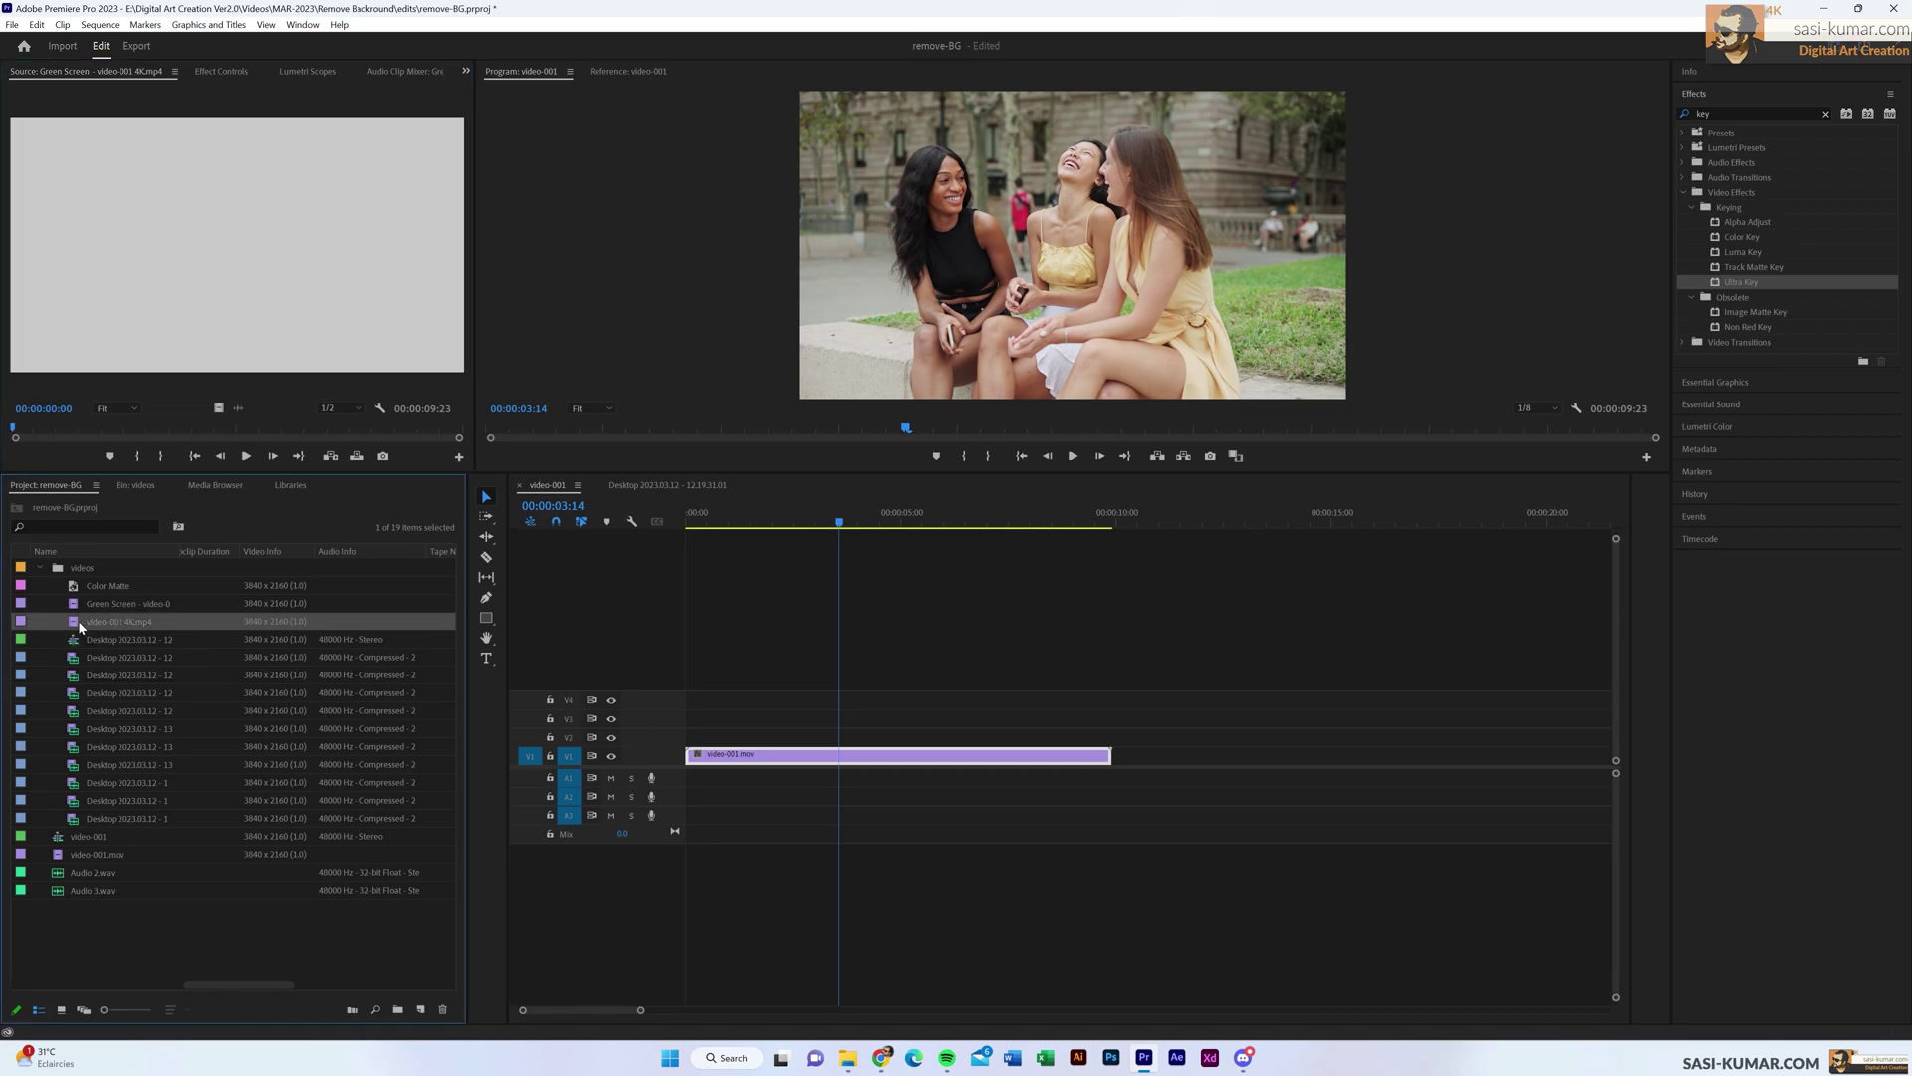
- Place video-001 4K.mp4 on V2 at the sequence start above video-001.mov, and hide the V1 track
drag(74, 627, 687, 737)
click(787, 519)
click(882, 519)
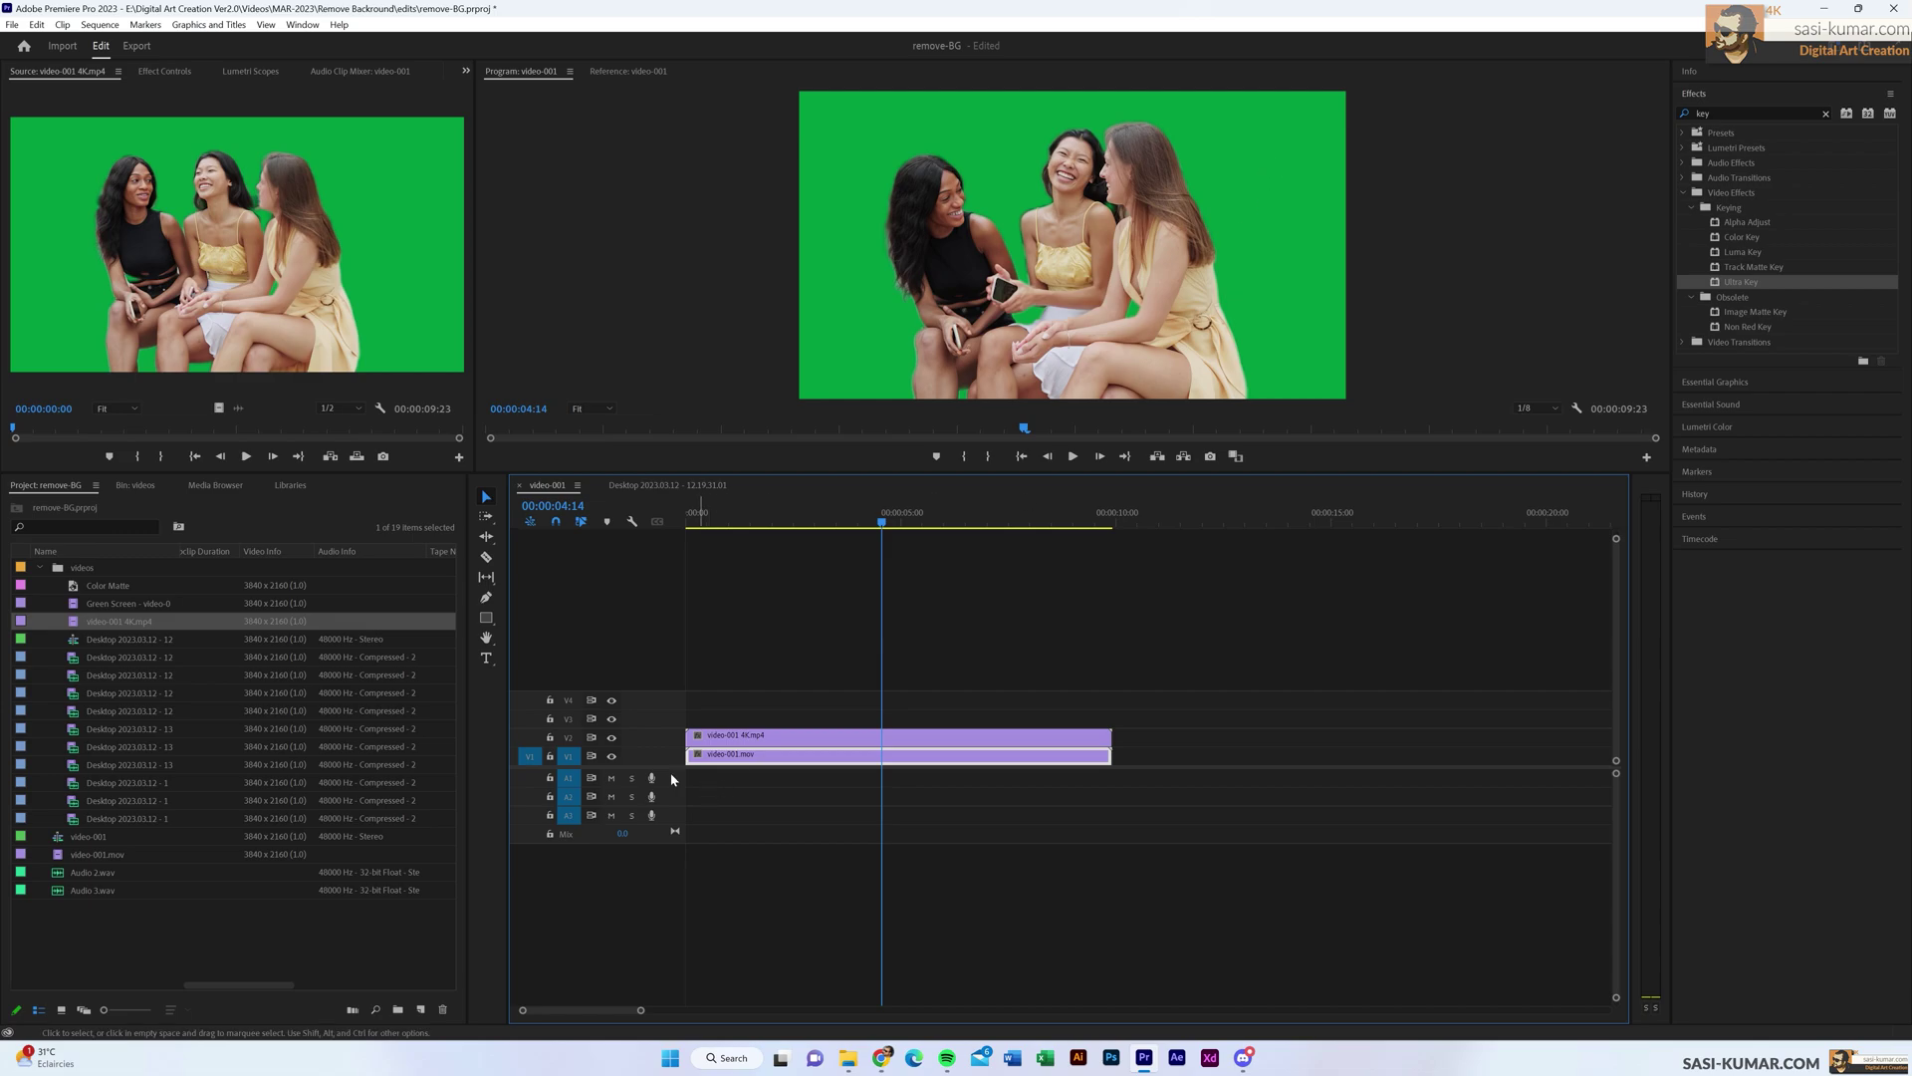
click(611, 756)
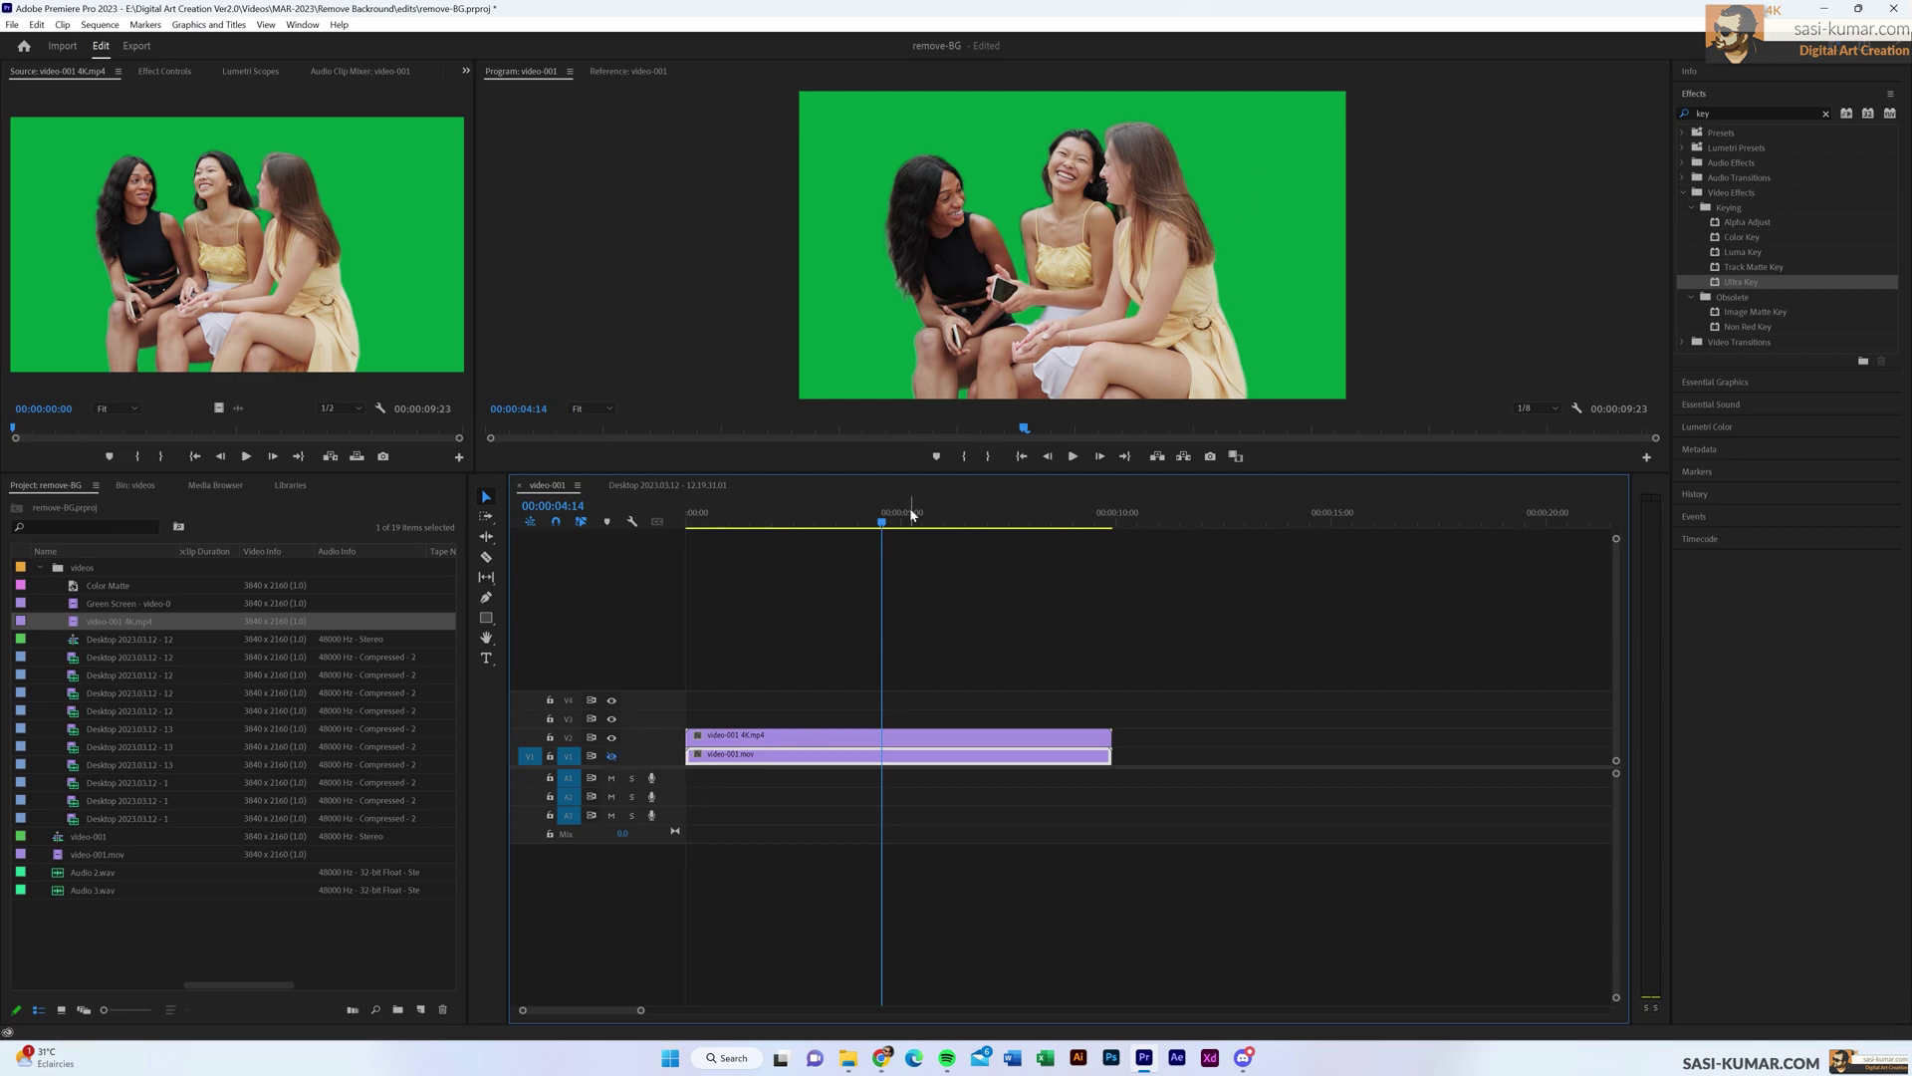
click(924, 516)
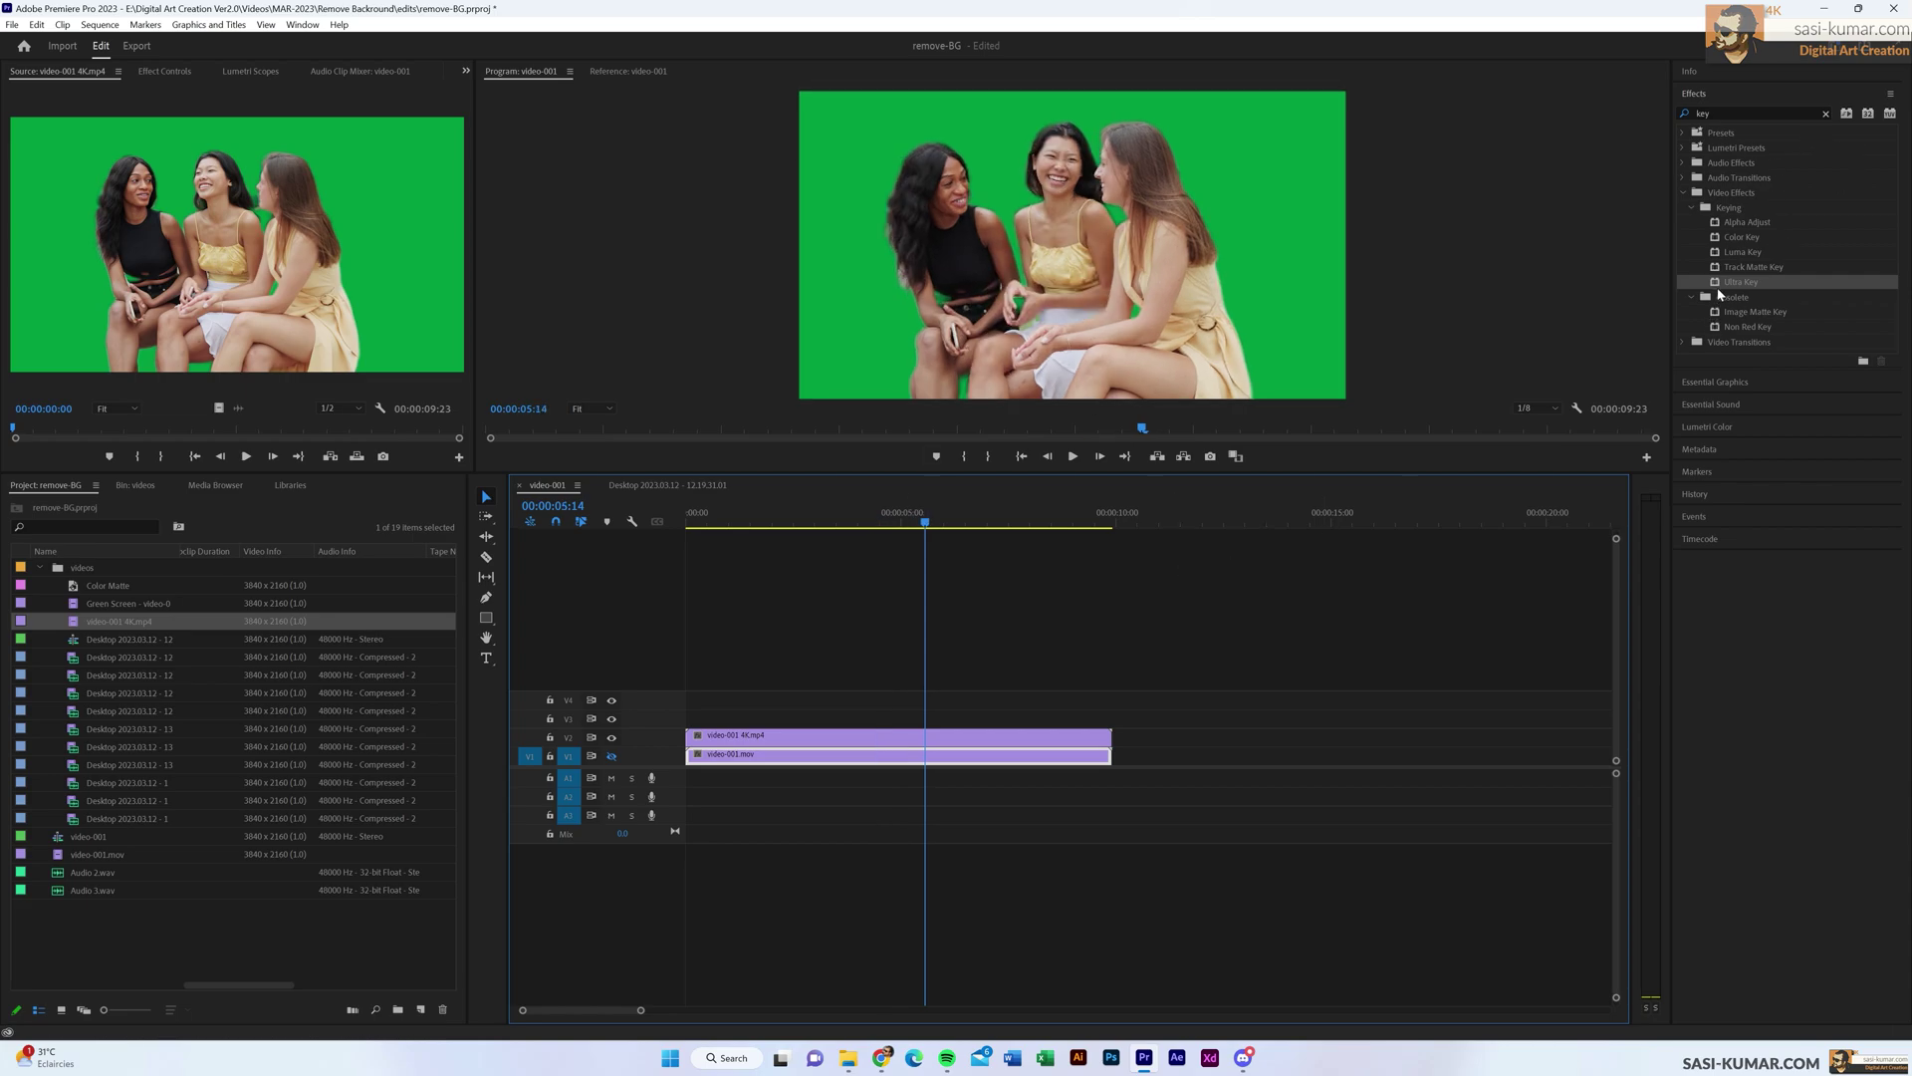
- Apply Ultra Key to the video-001 4K.mp4 clip on V2 and show its effect settings
drag(1718, 287, 1150, 248)
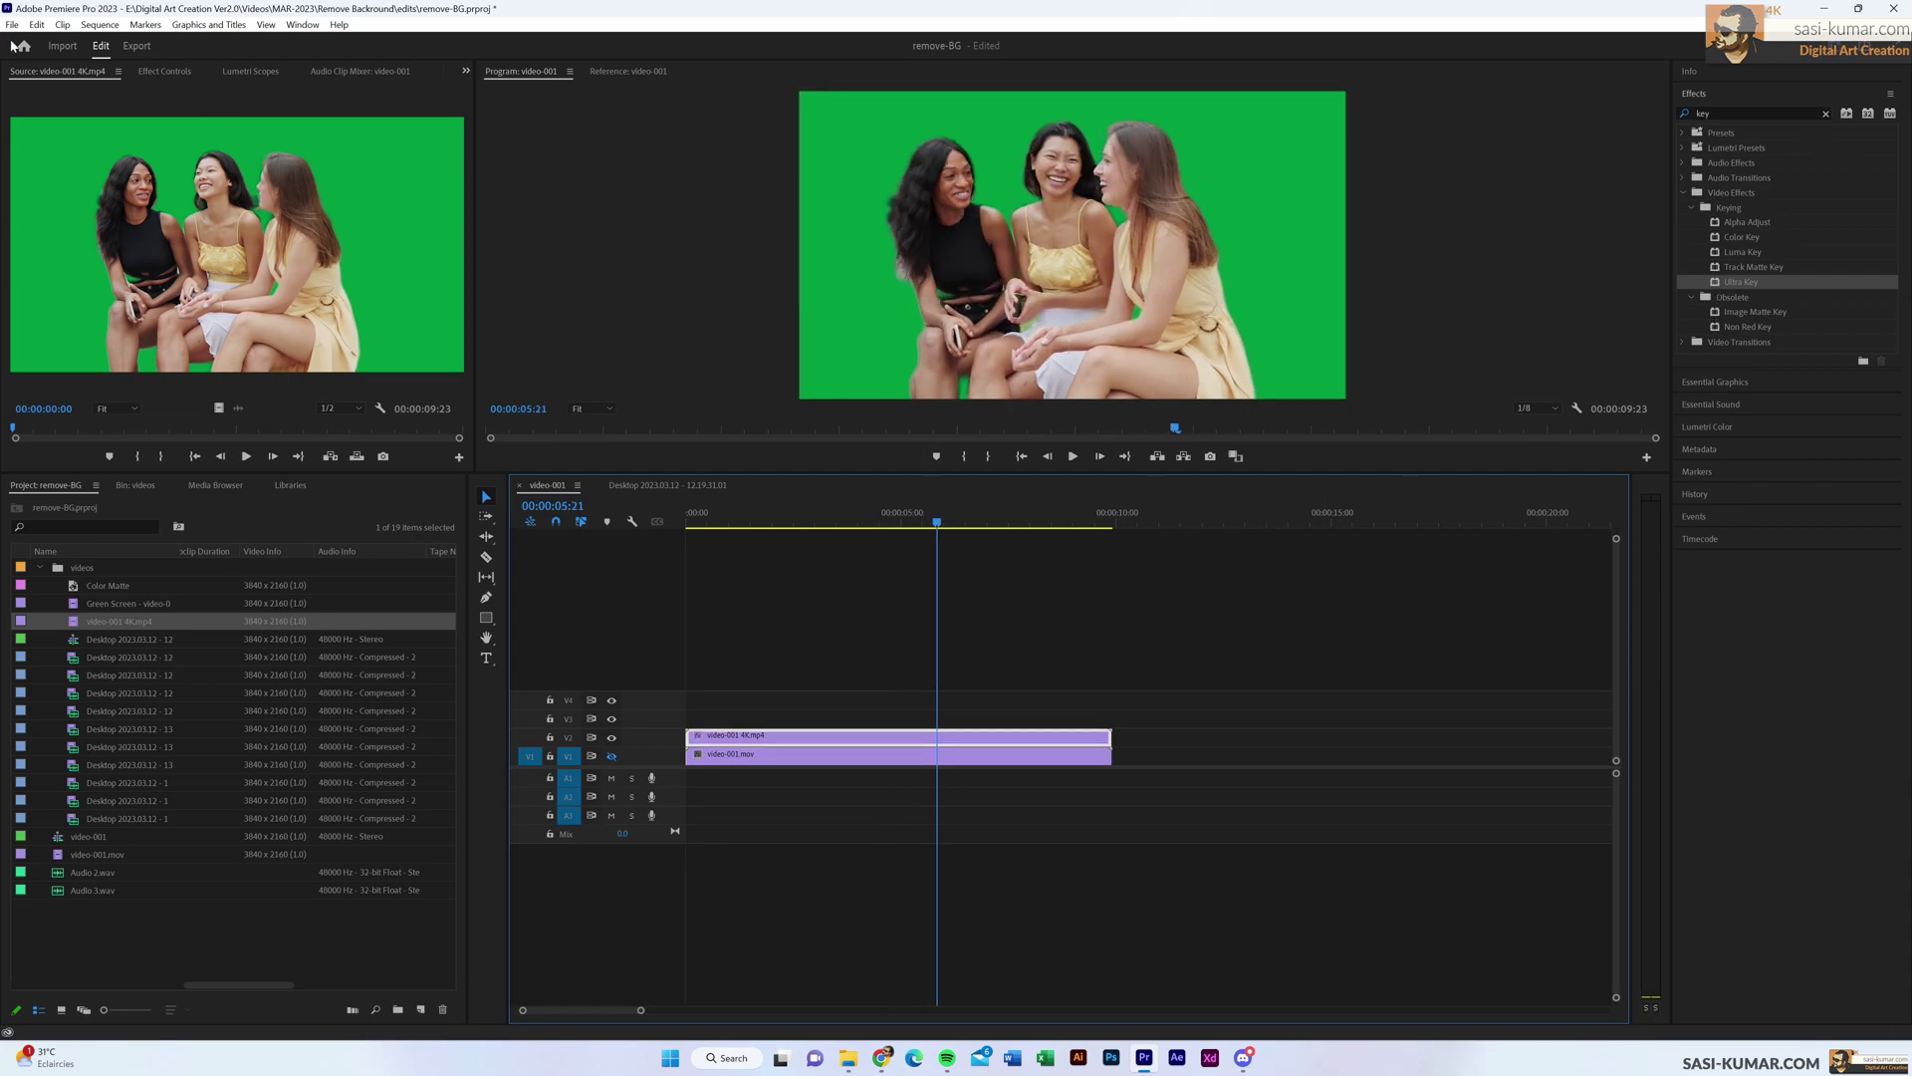
click(164, 71)
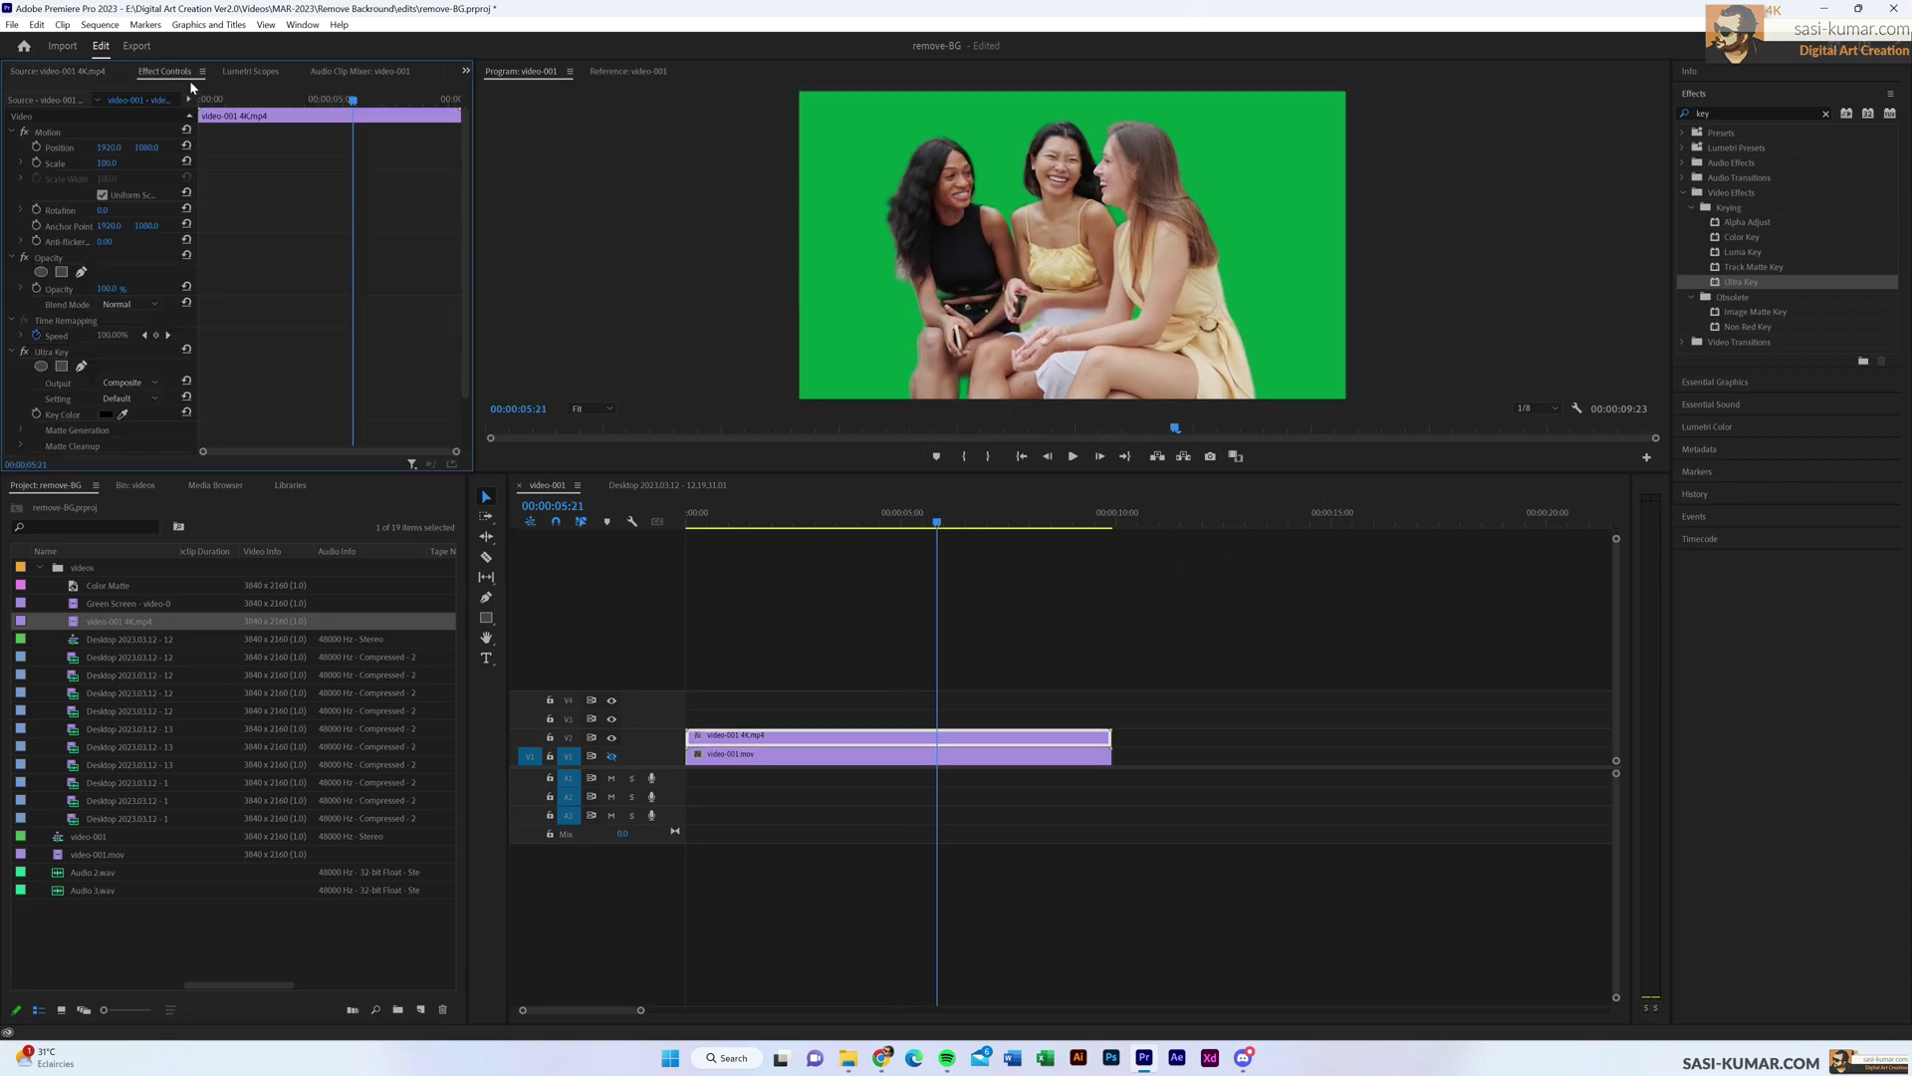
- Sample the green background as the Ultra Key key colour and scrub through the sequence to check the key
click(124, 414)
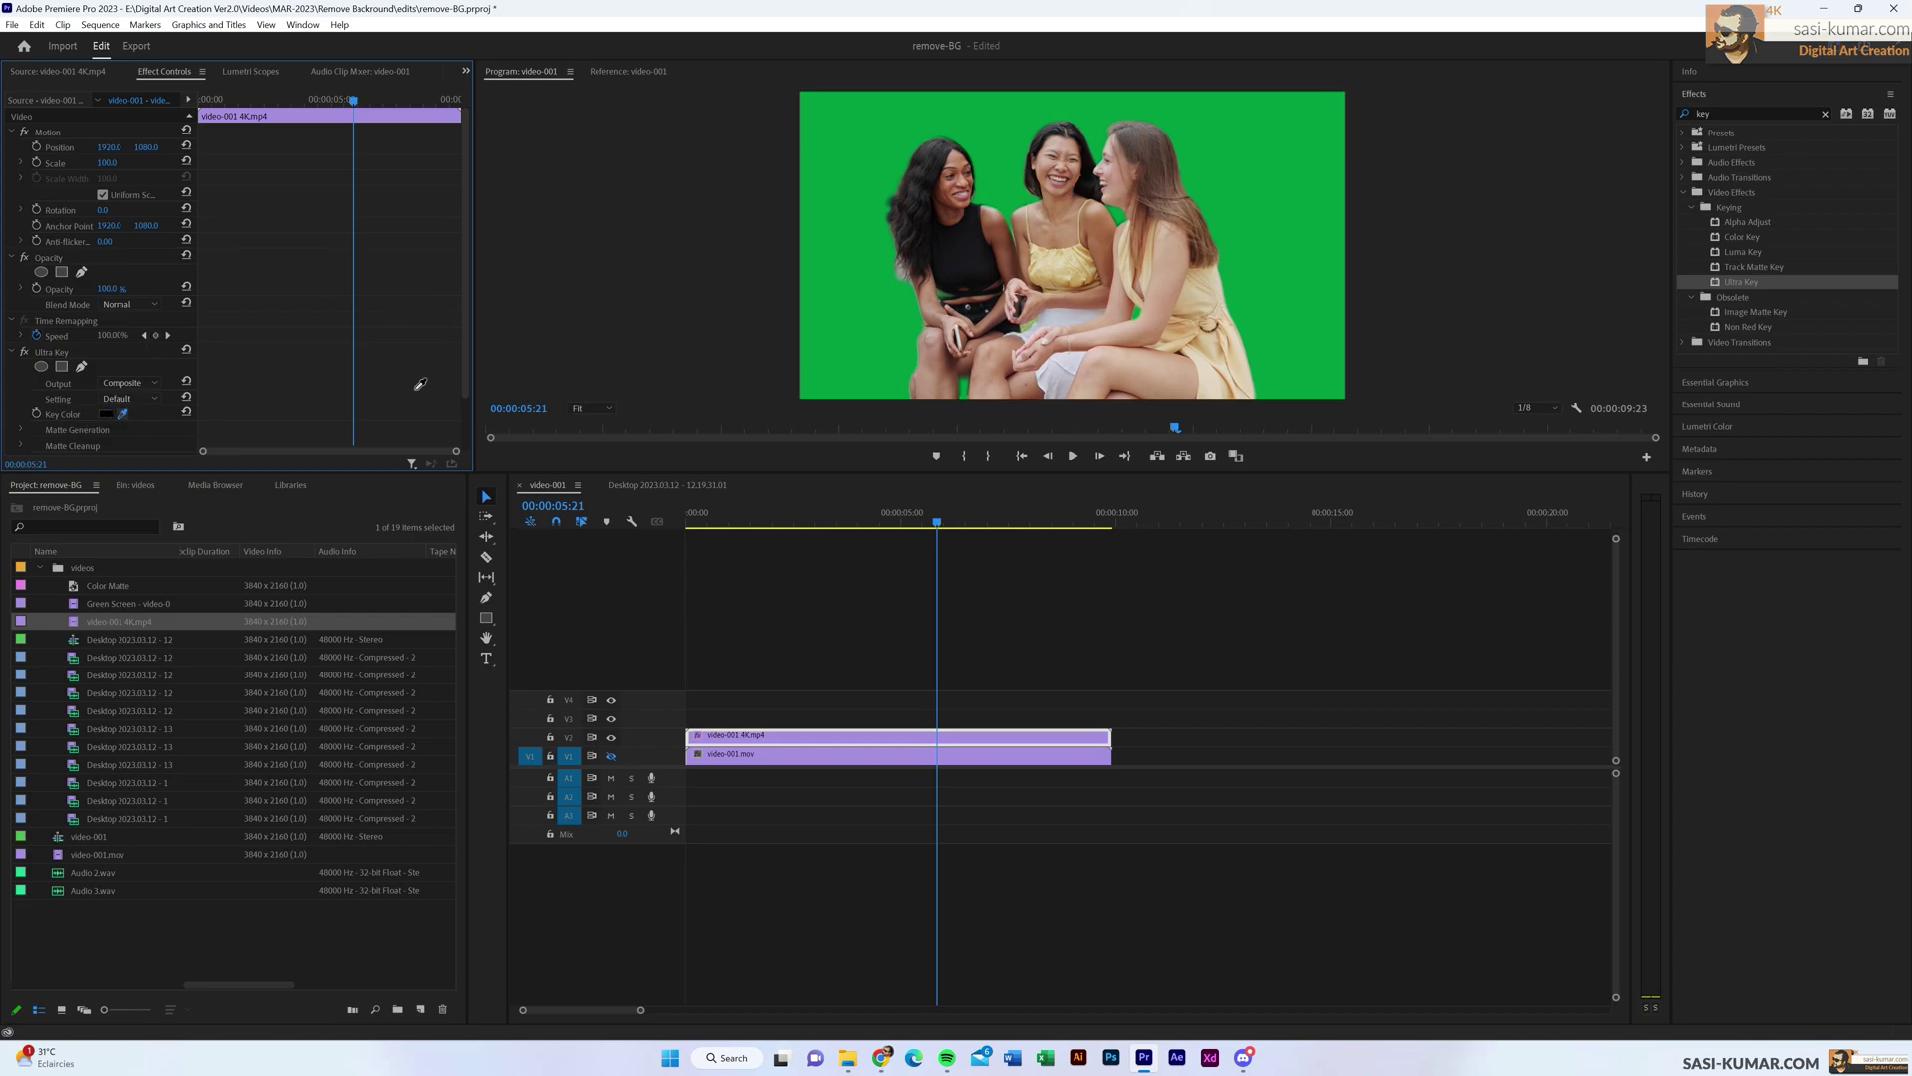
click(888, 130)
drag(956, 517, 1069, 523)
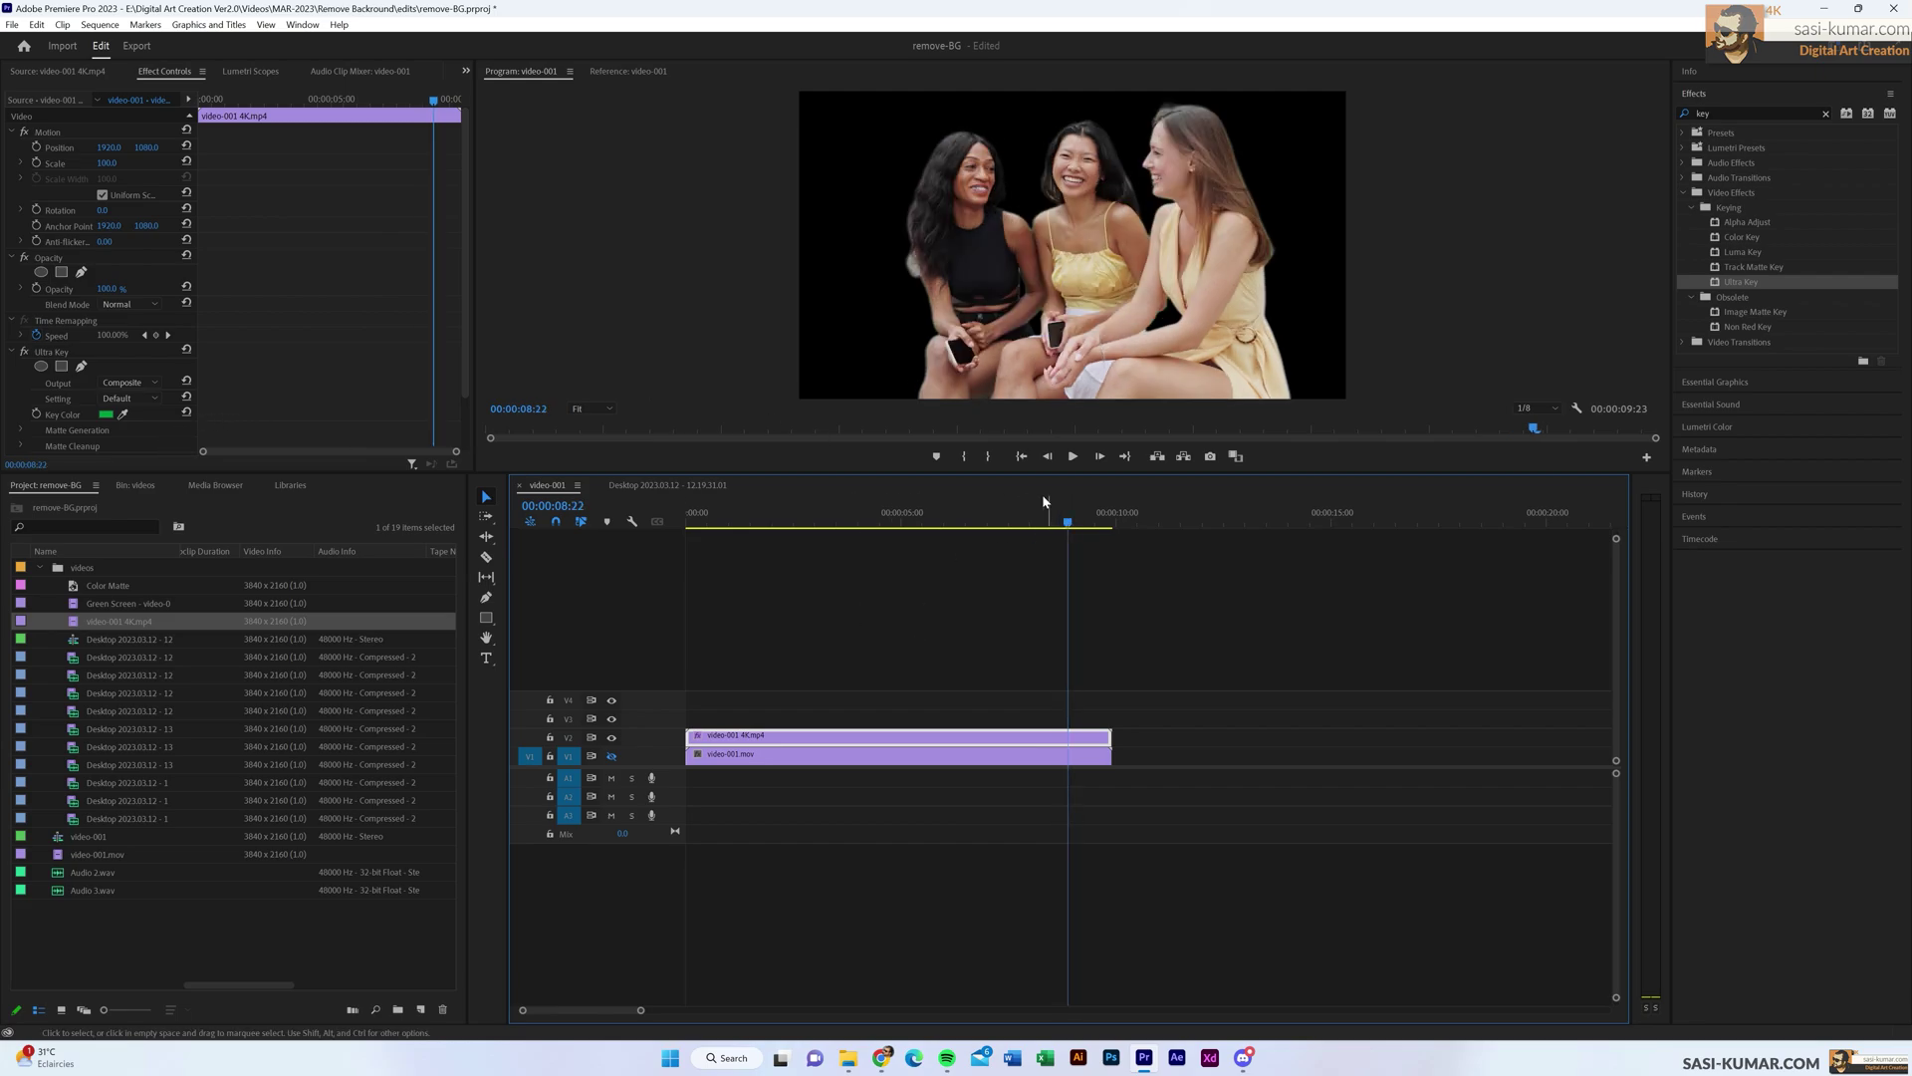
drag(1044, 513, 813, 516)
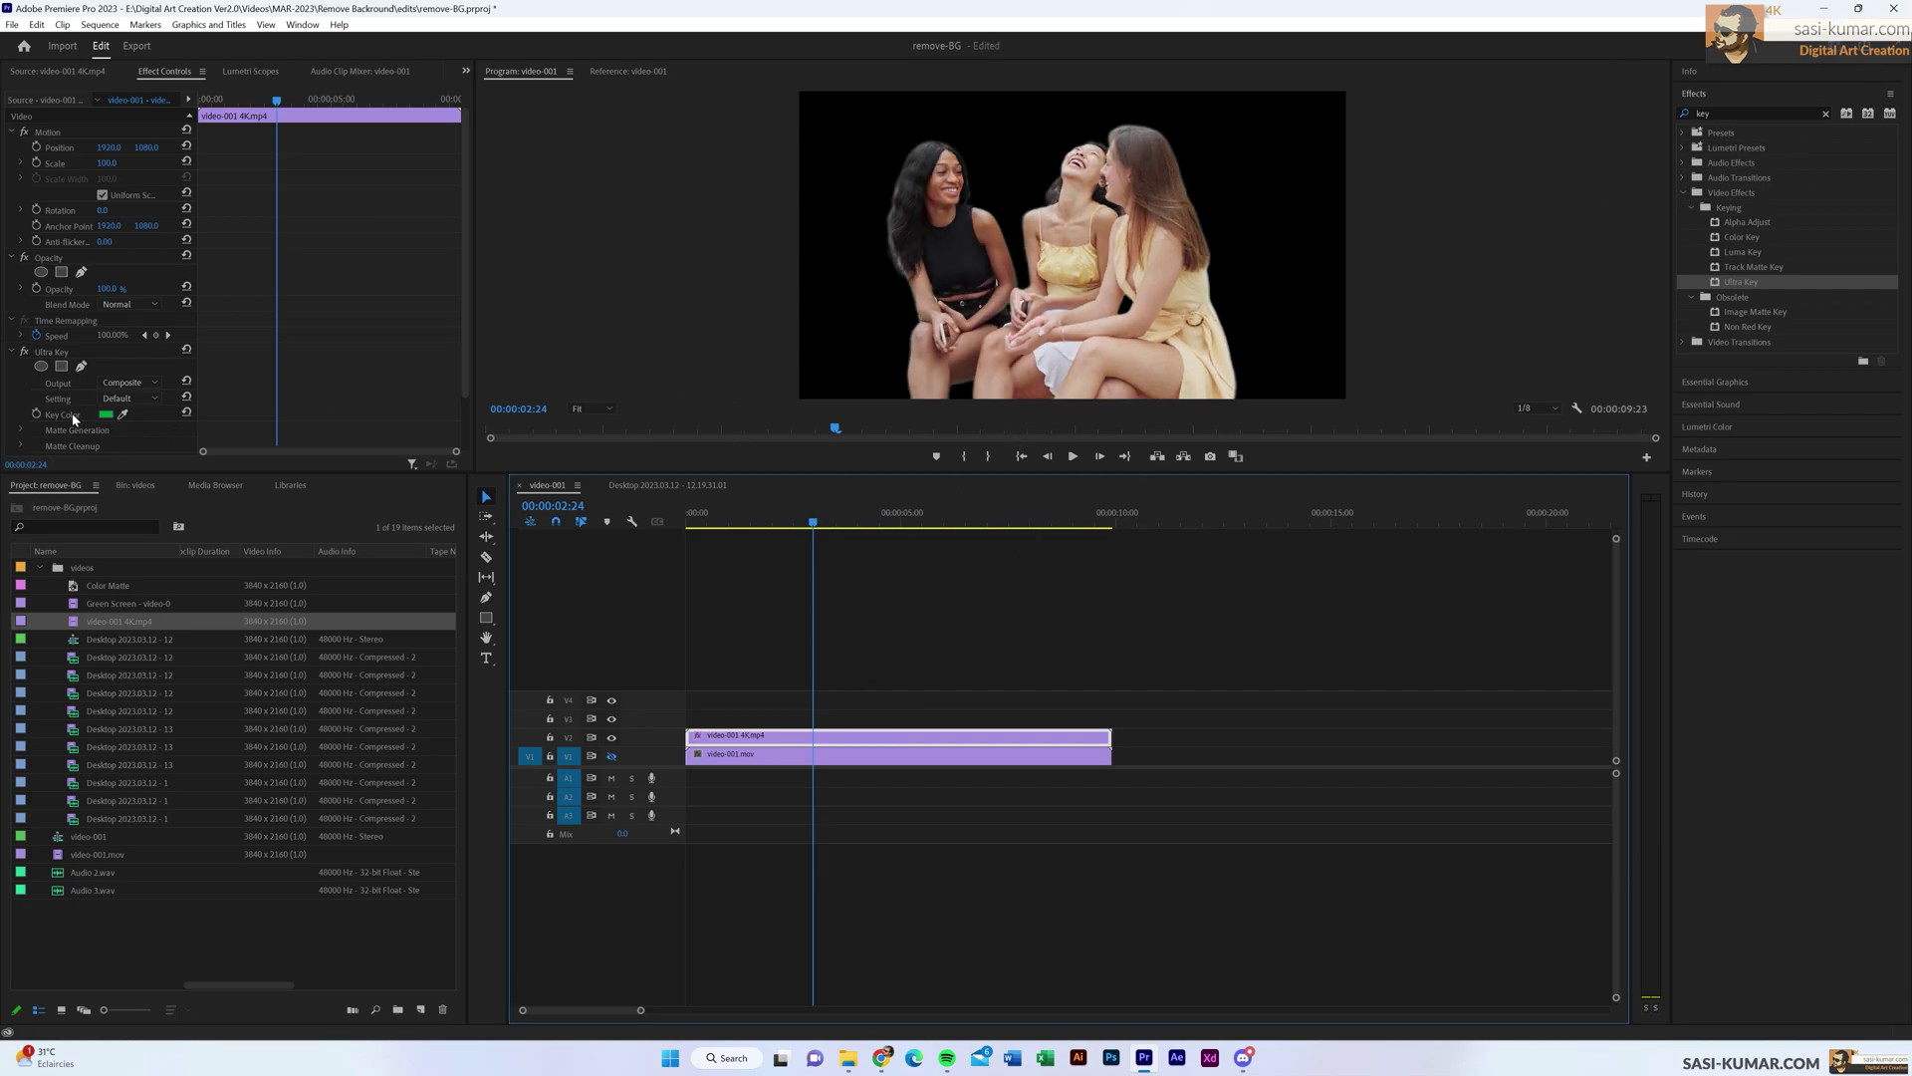
- Set the Ultra Key setting to Aggressive and scrub through the clip to check the edges
click(149, 399)
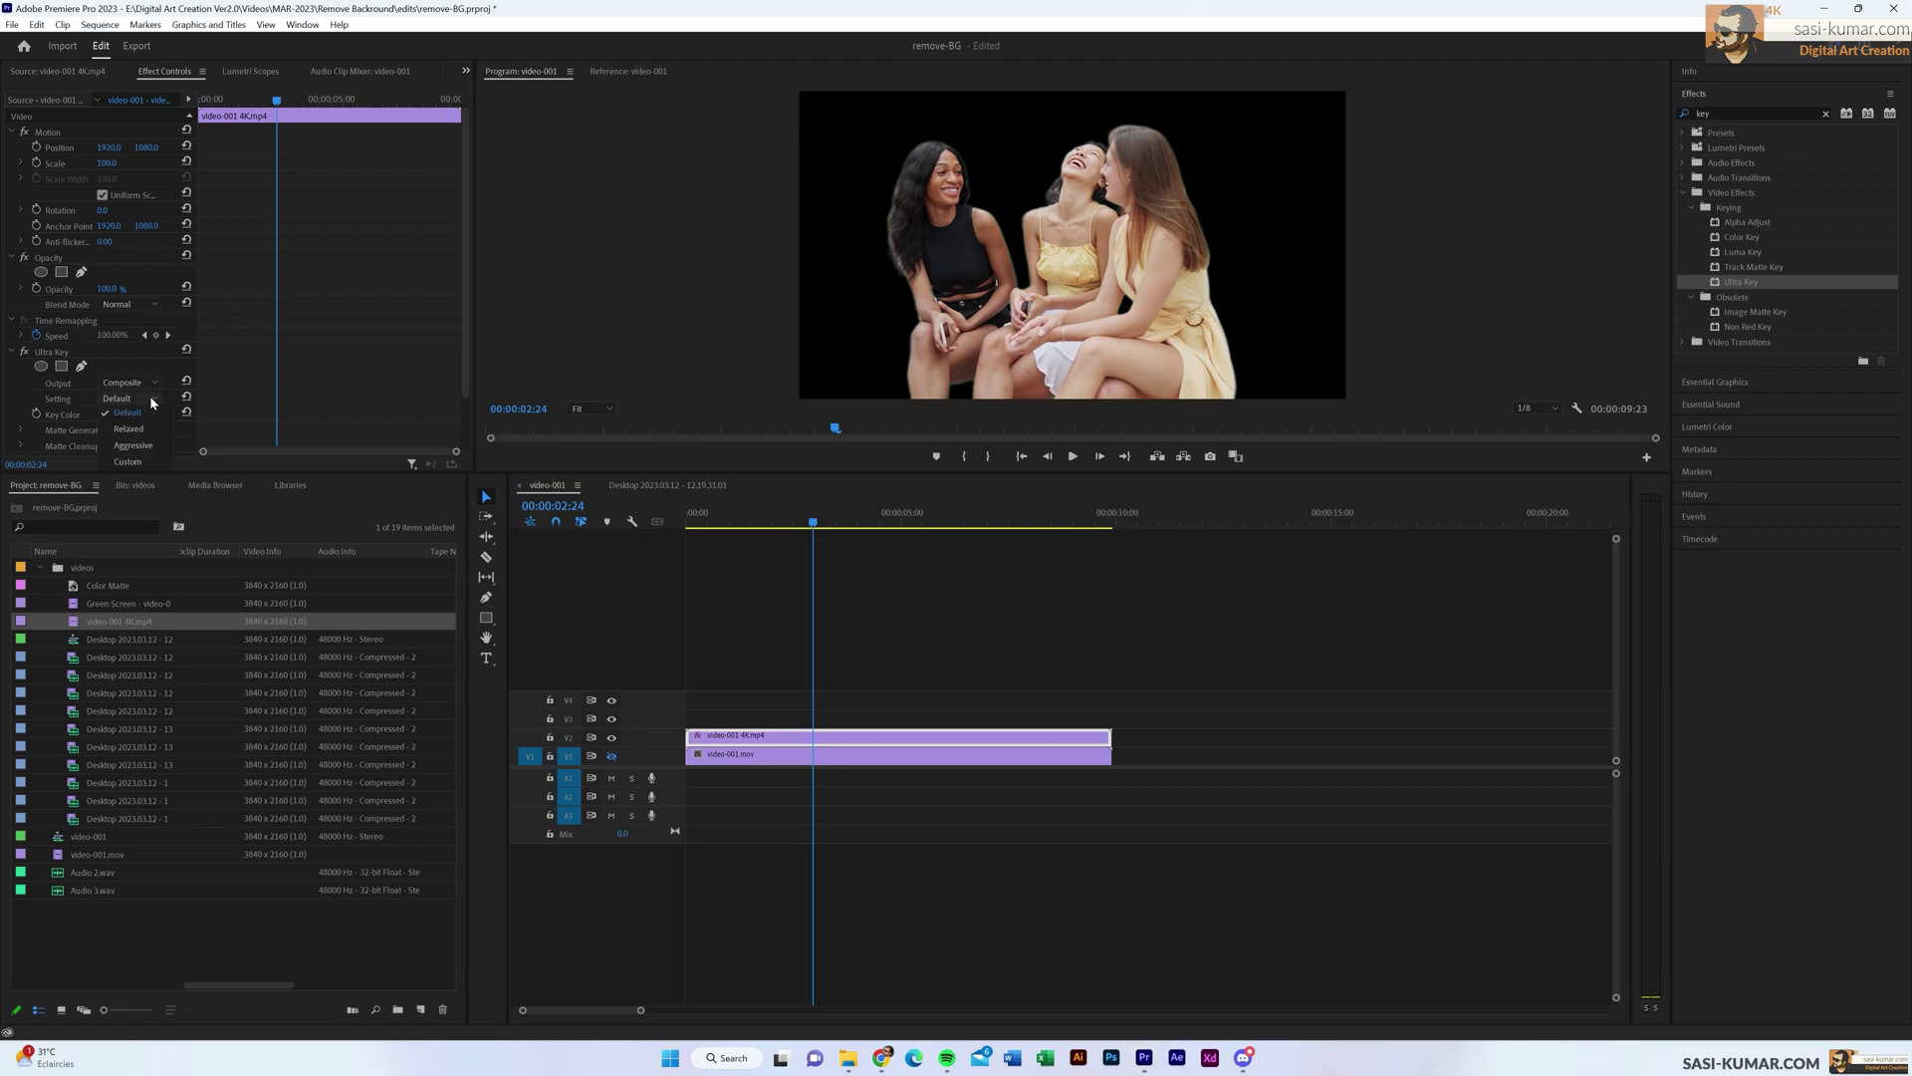
click(149, 456)
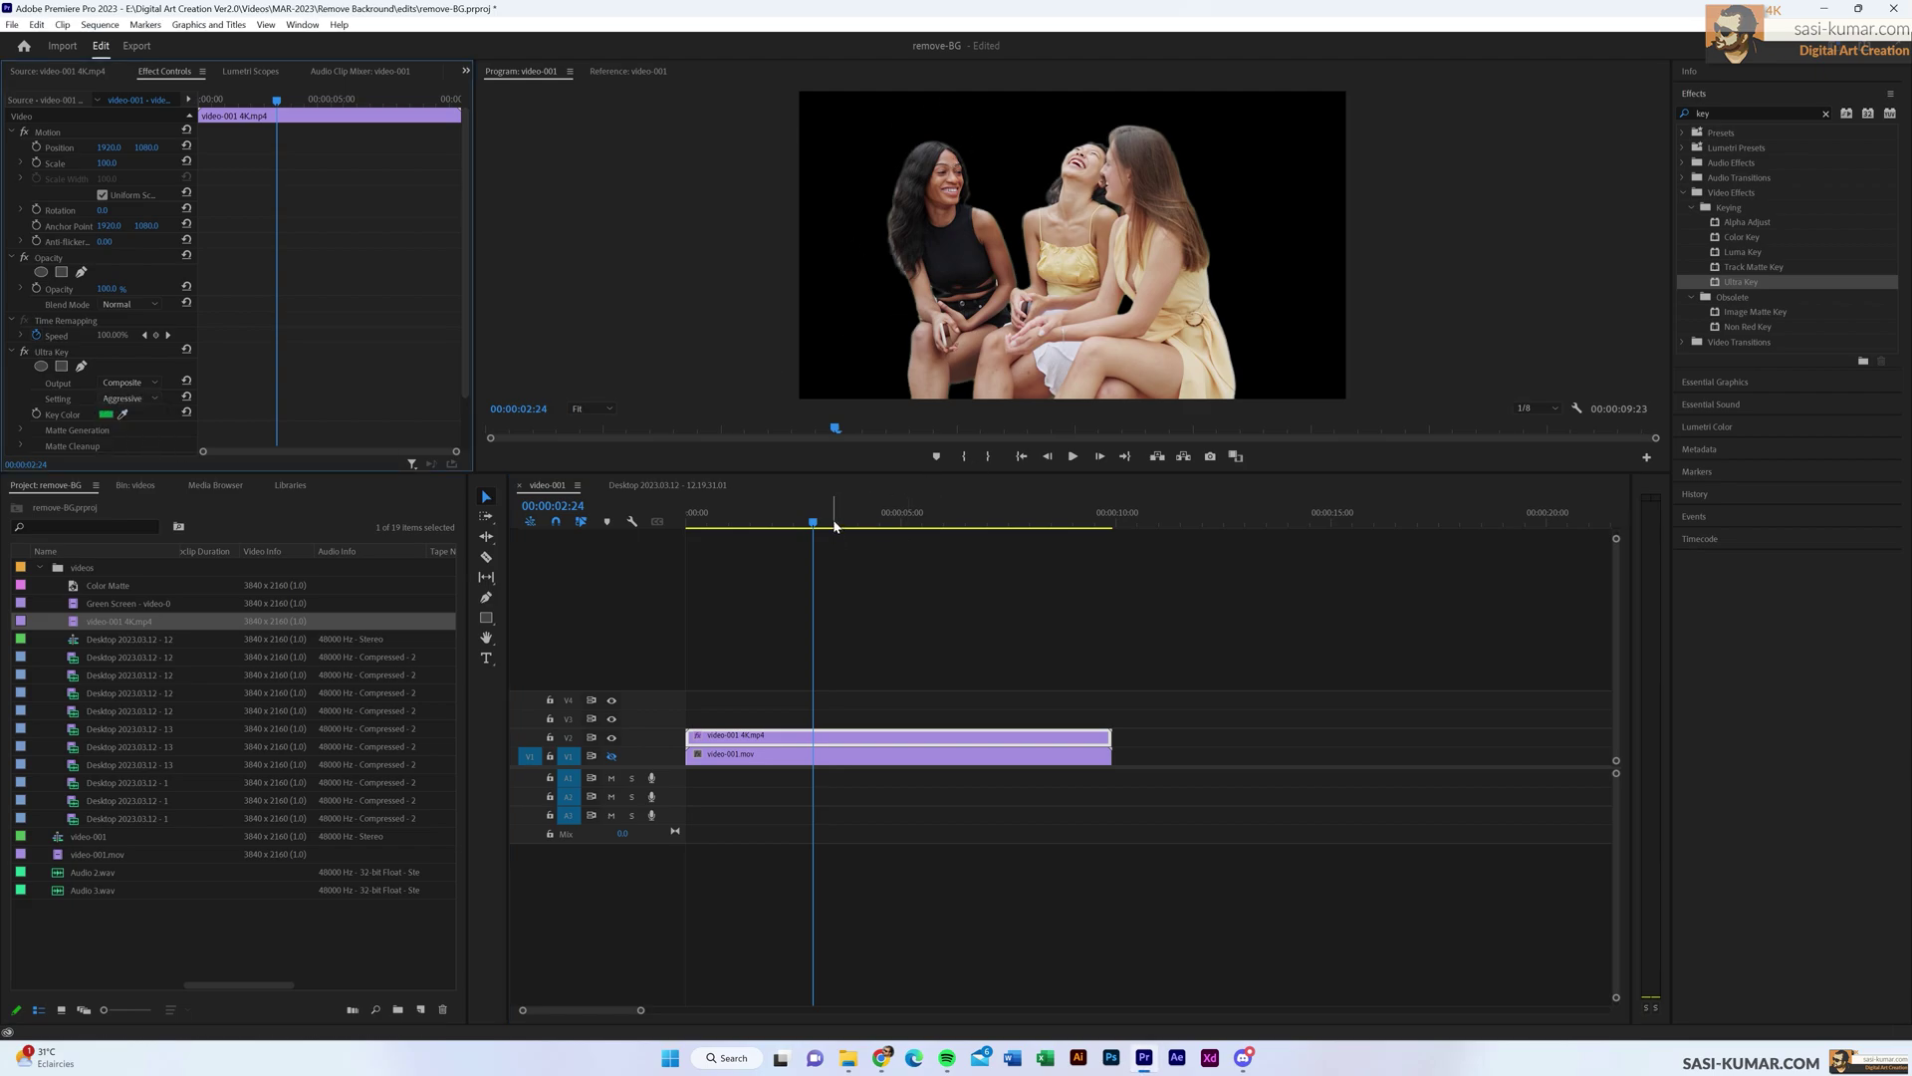
drag(814, 522, 1015, 521)
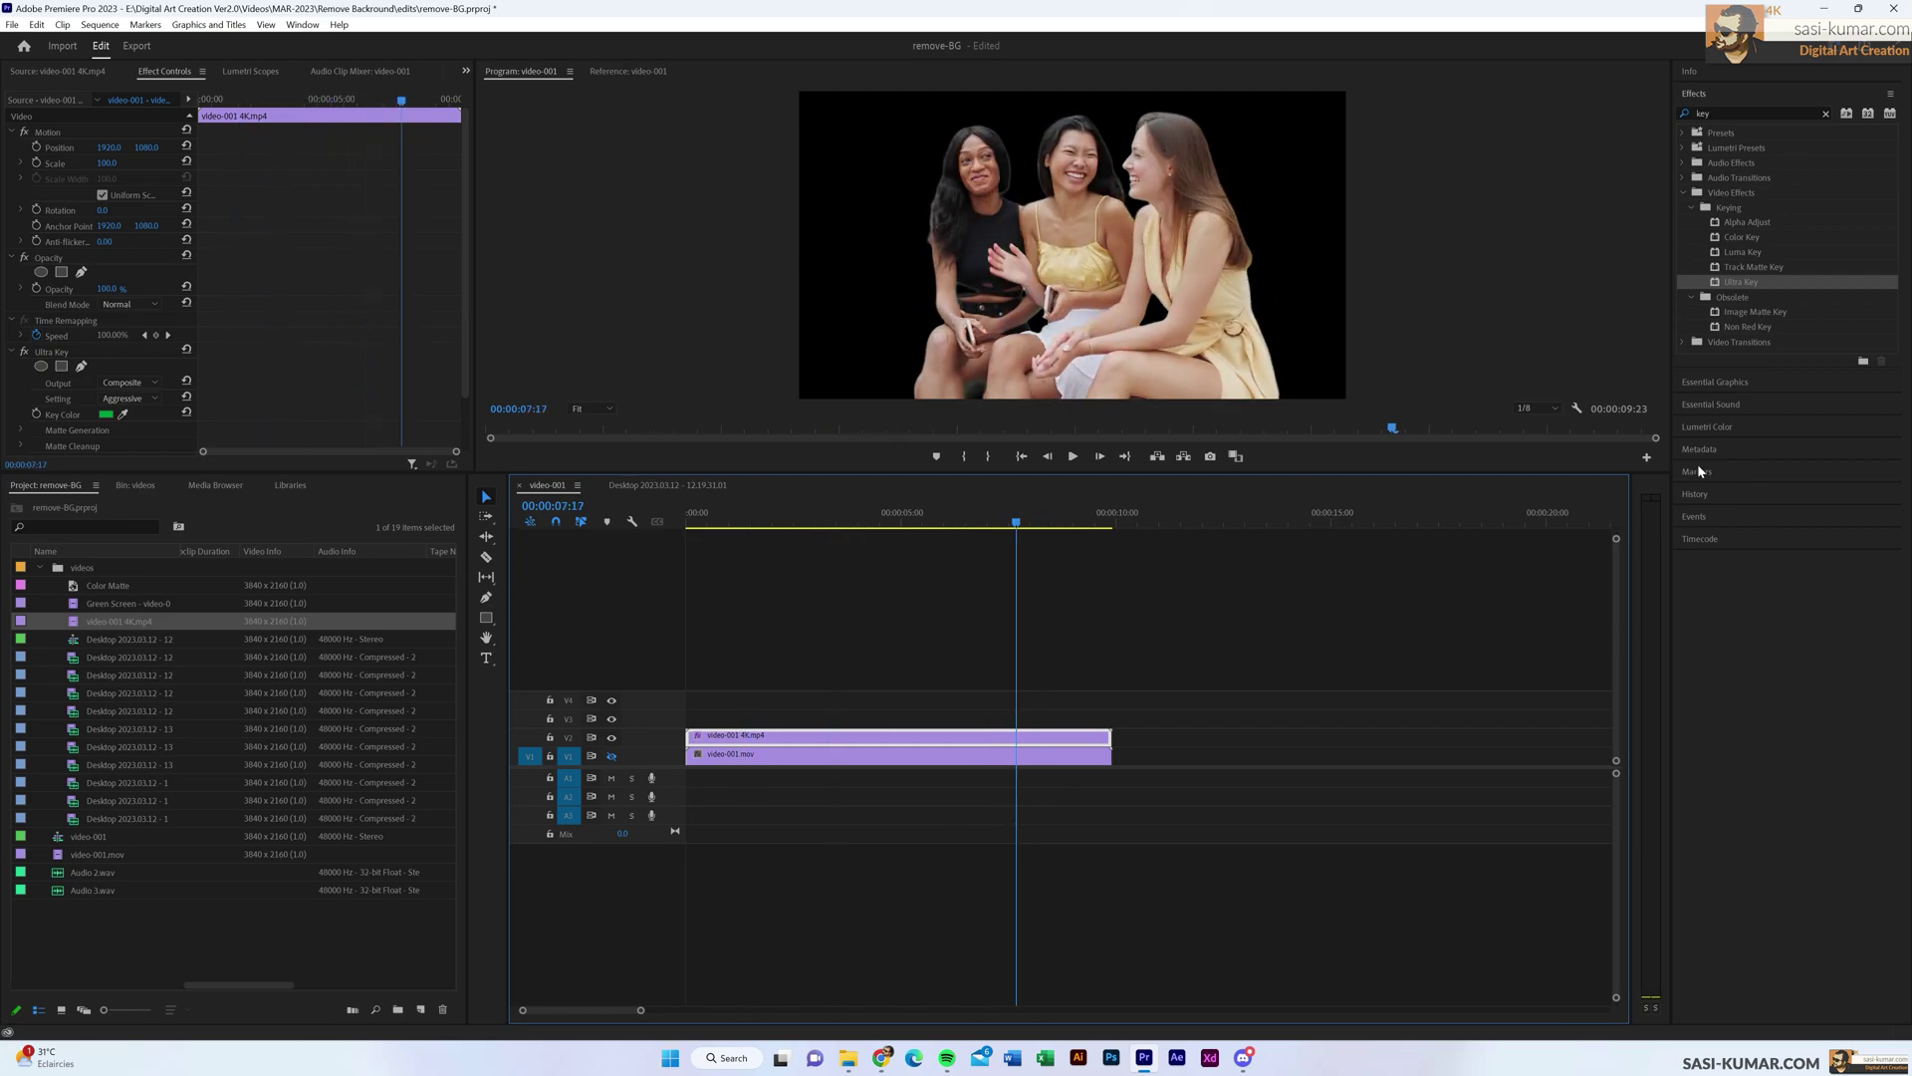
- Move the keyed video-001 4K.mp4 clip from V2 to V3, well past the end of video-001.mov, at about 18 seconds
click(872, 830)
click(777, 736)
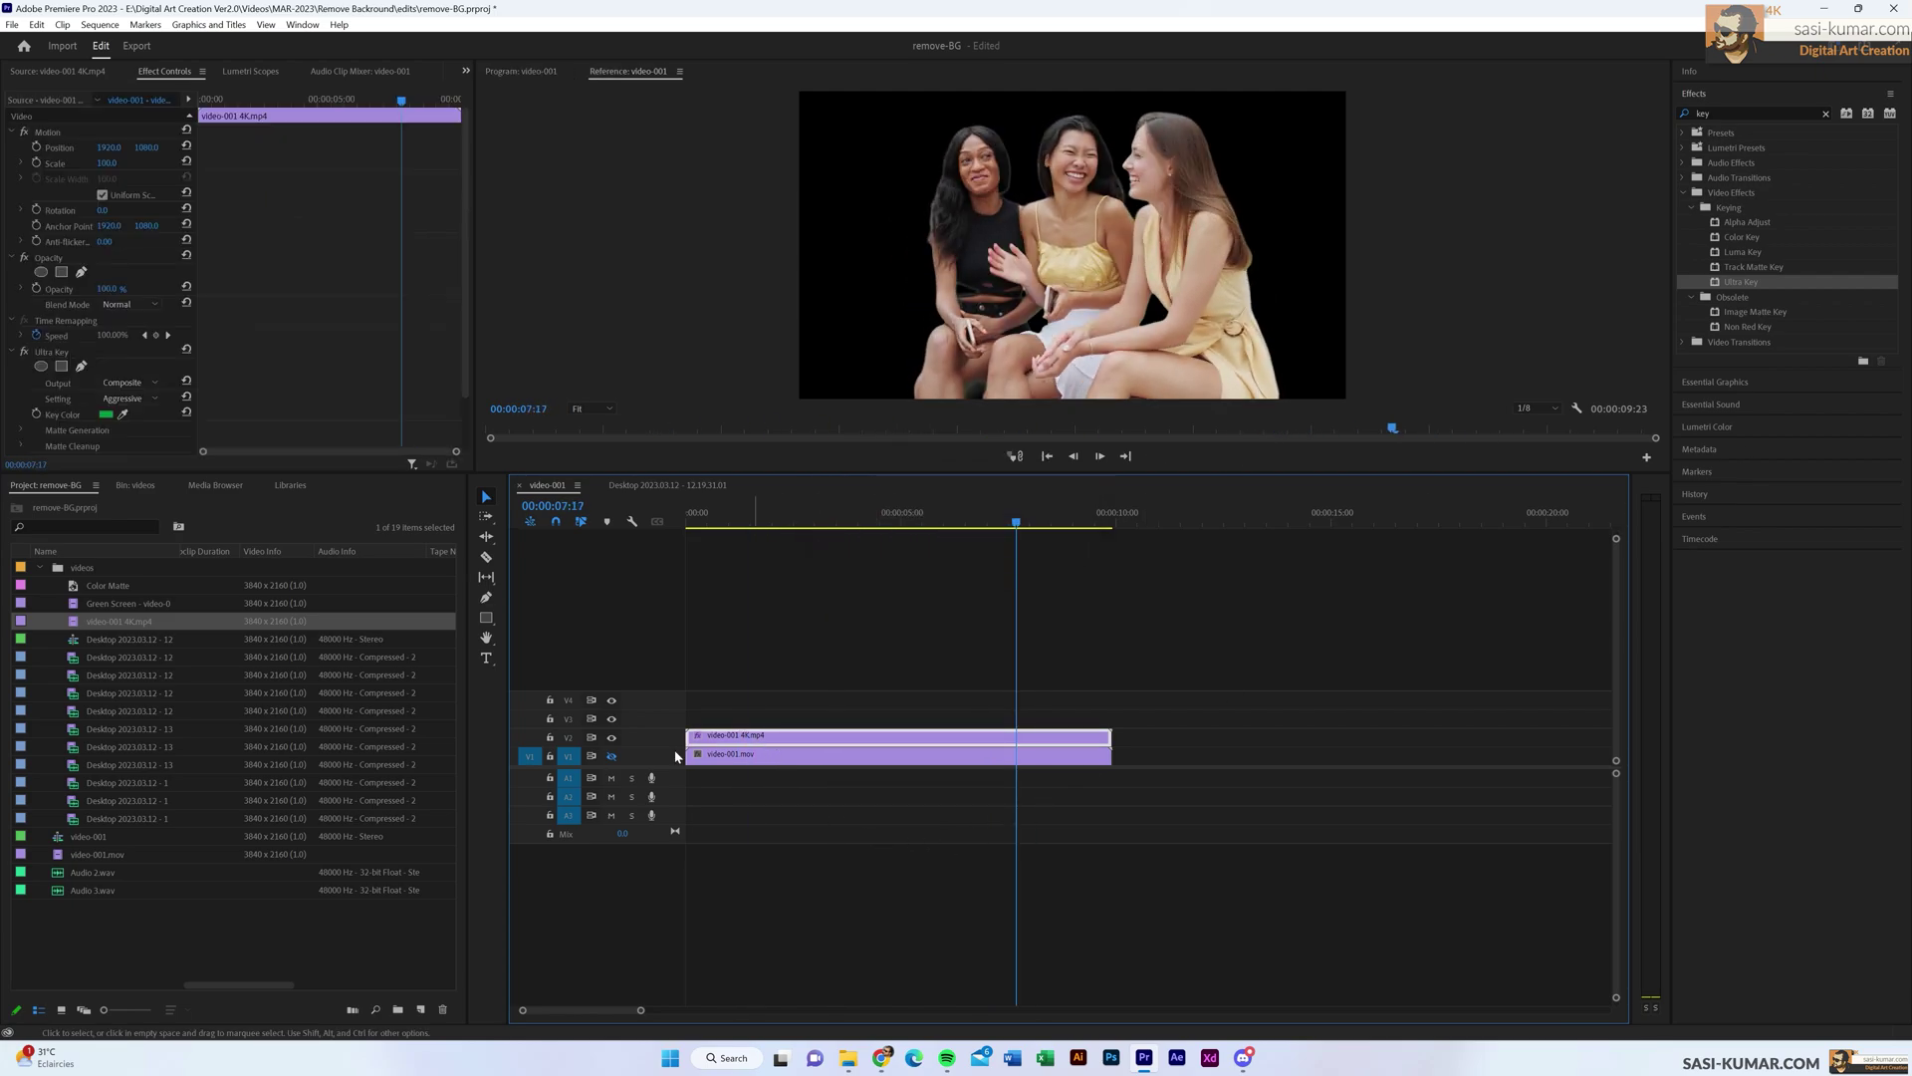
click(849, 839)
click(785, 742)
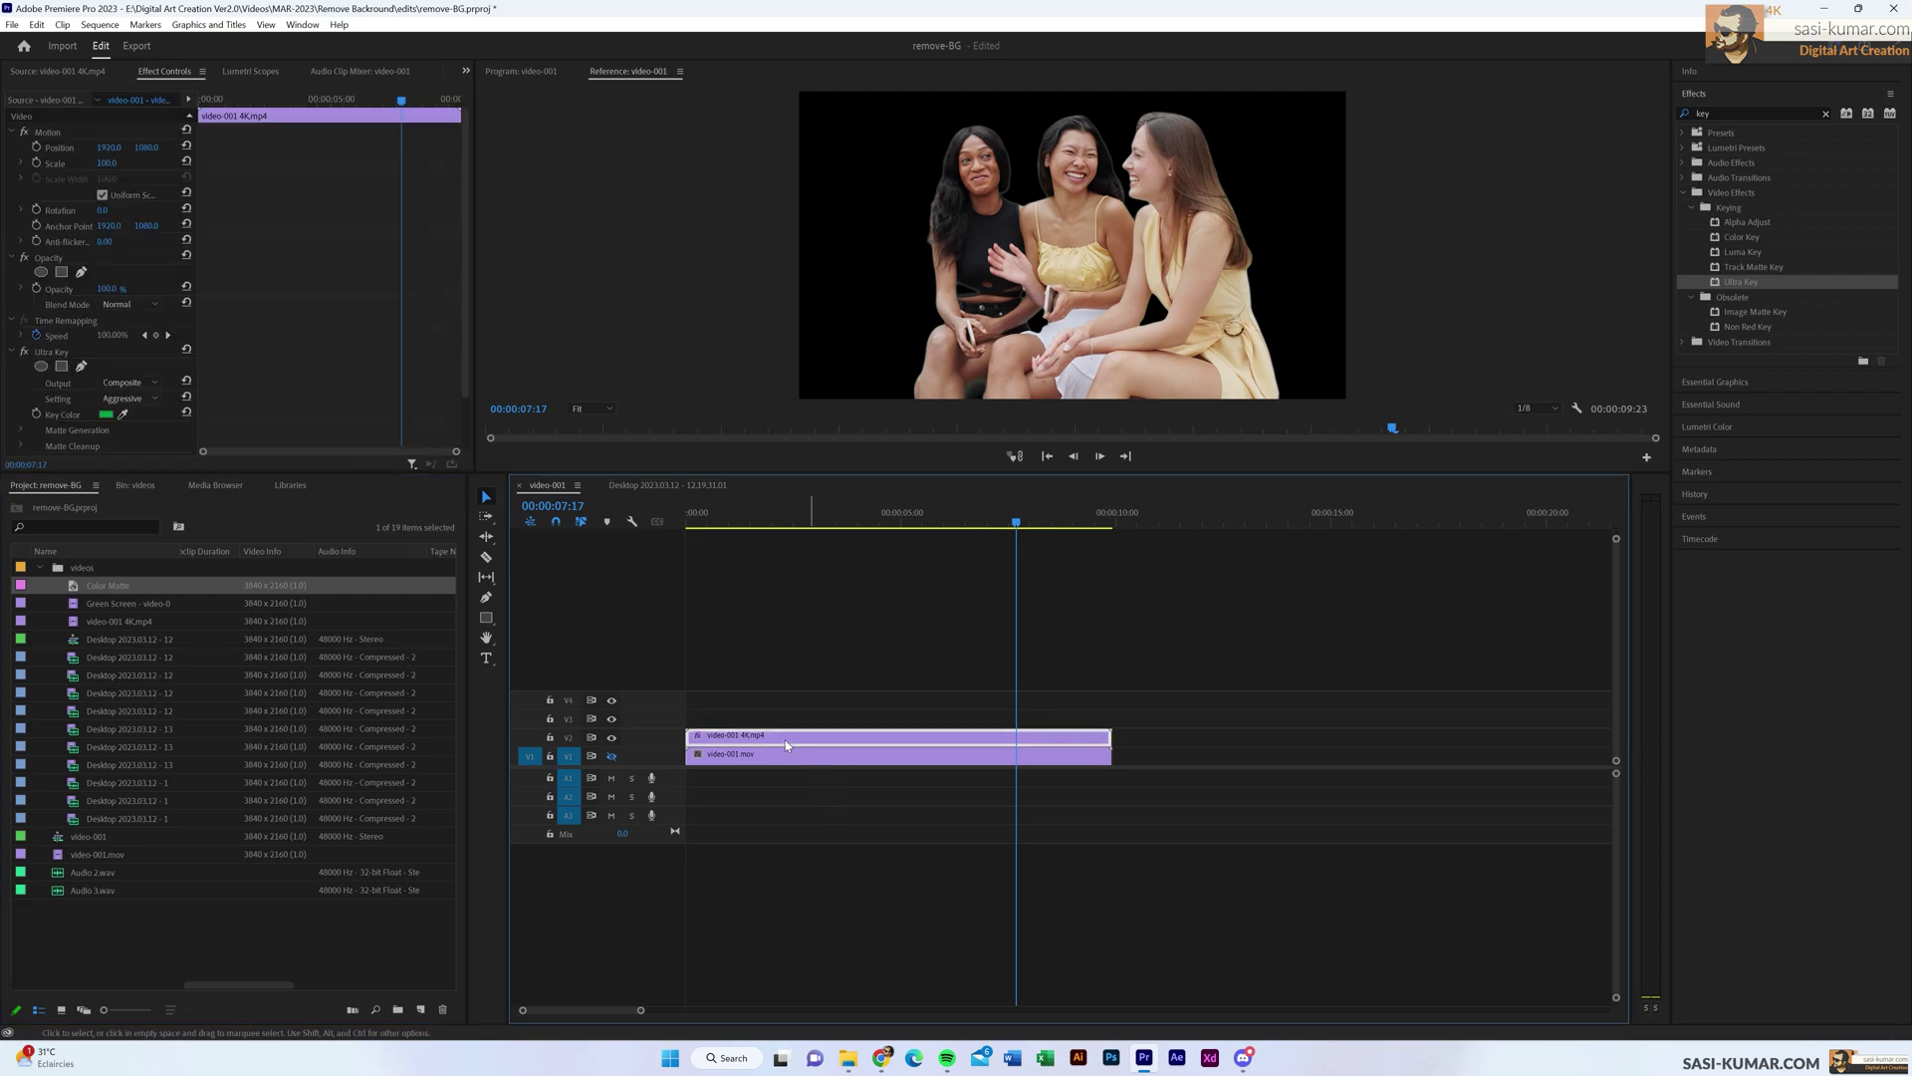
drag(741, 744, 1534, 733)
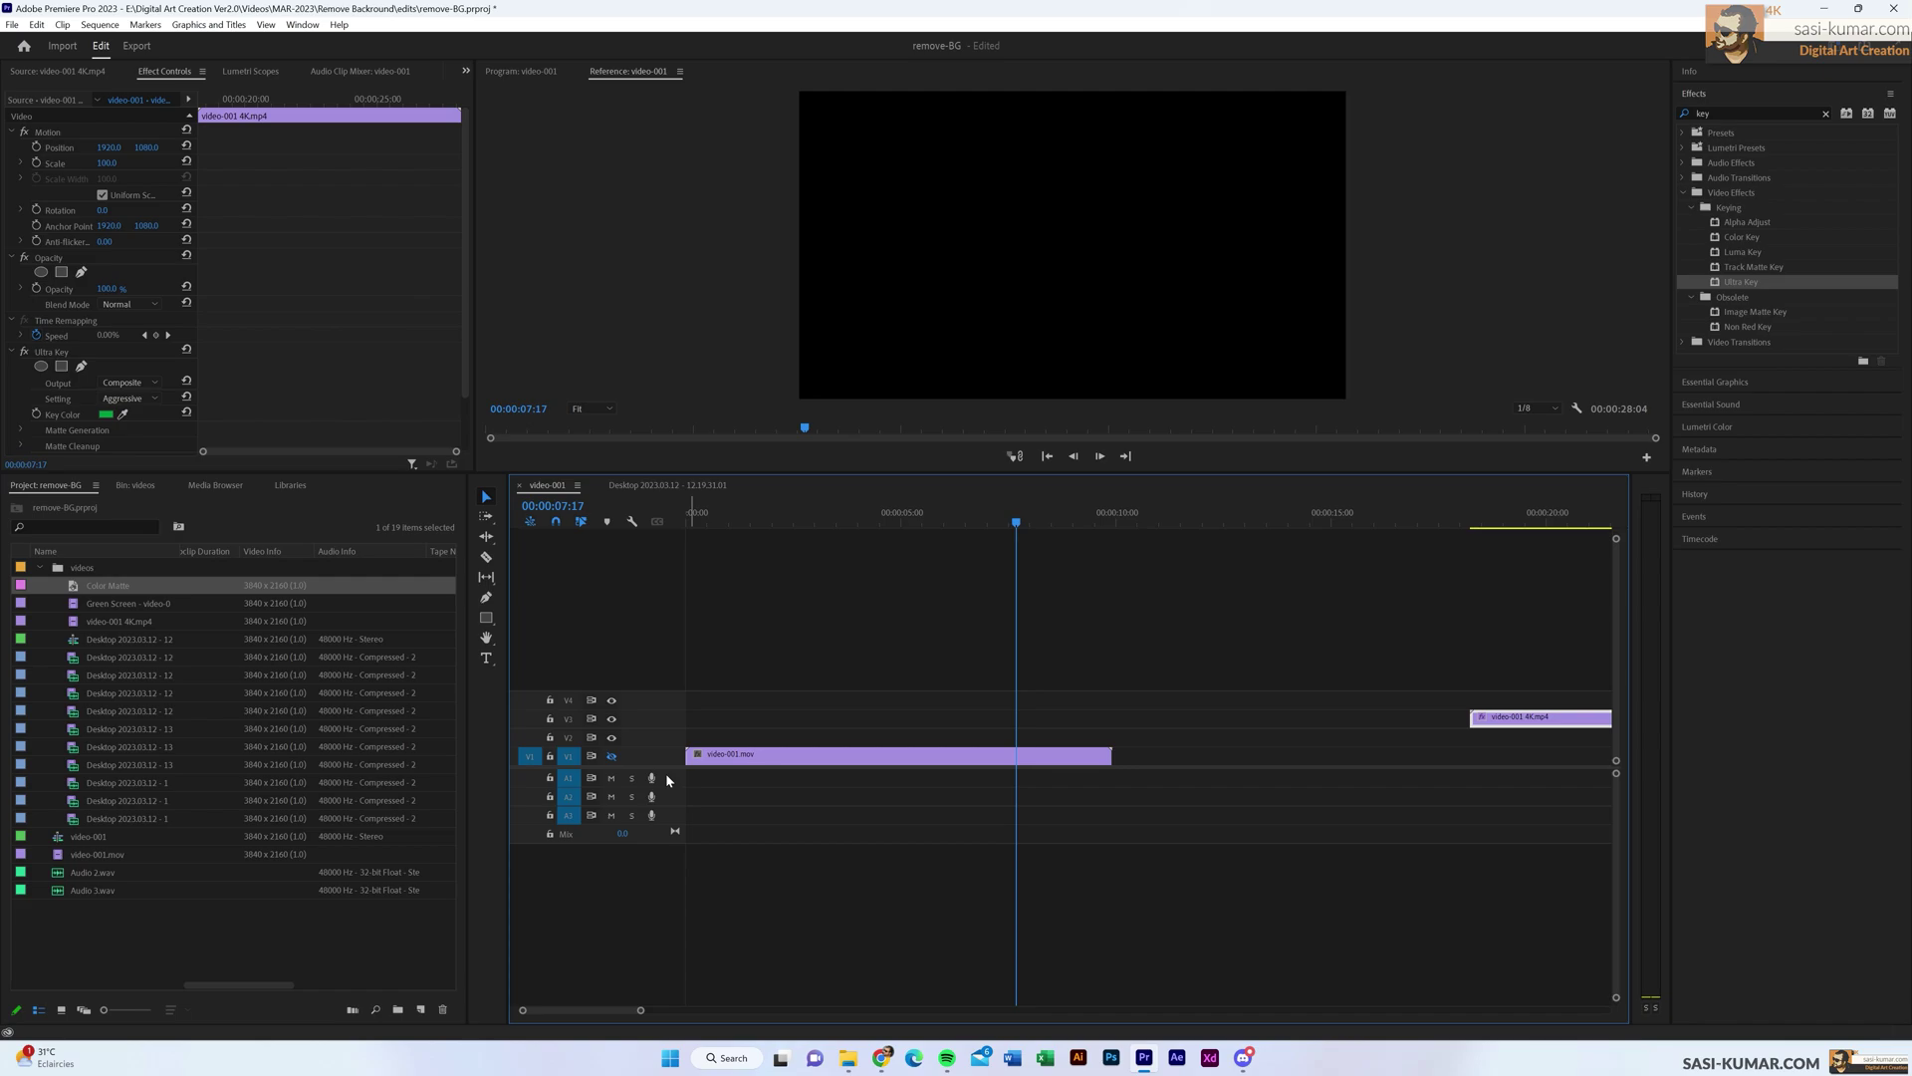
- Show the V1 track, return the playhead to the sequence start, and keep video-001.mov on V1 at the start
click(612, 757)
click(797, 504)
key(Home)
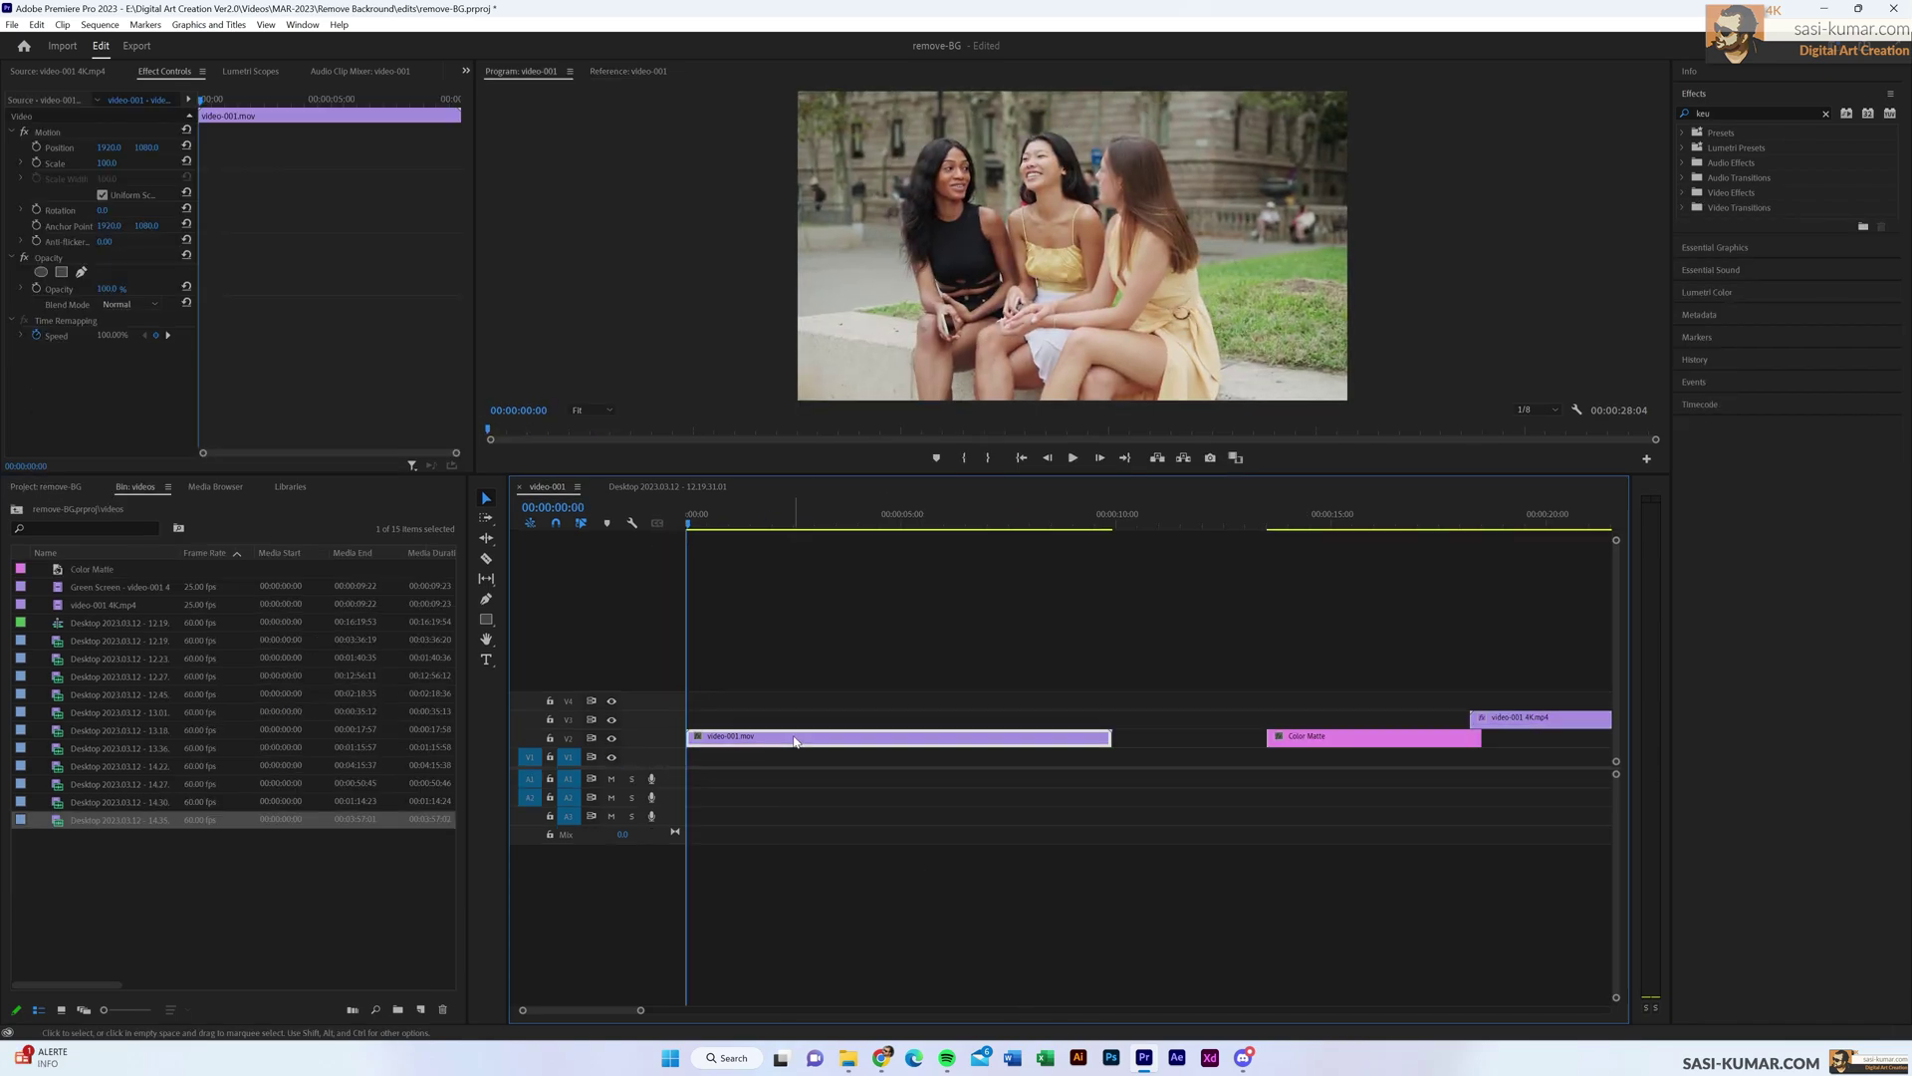
drag(794, 761, 794, 759)
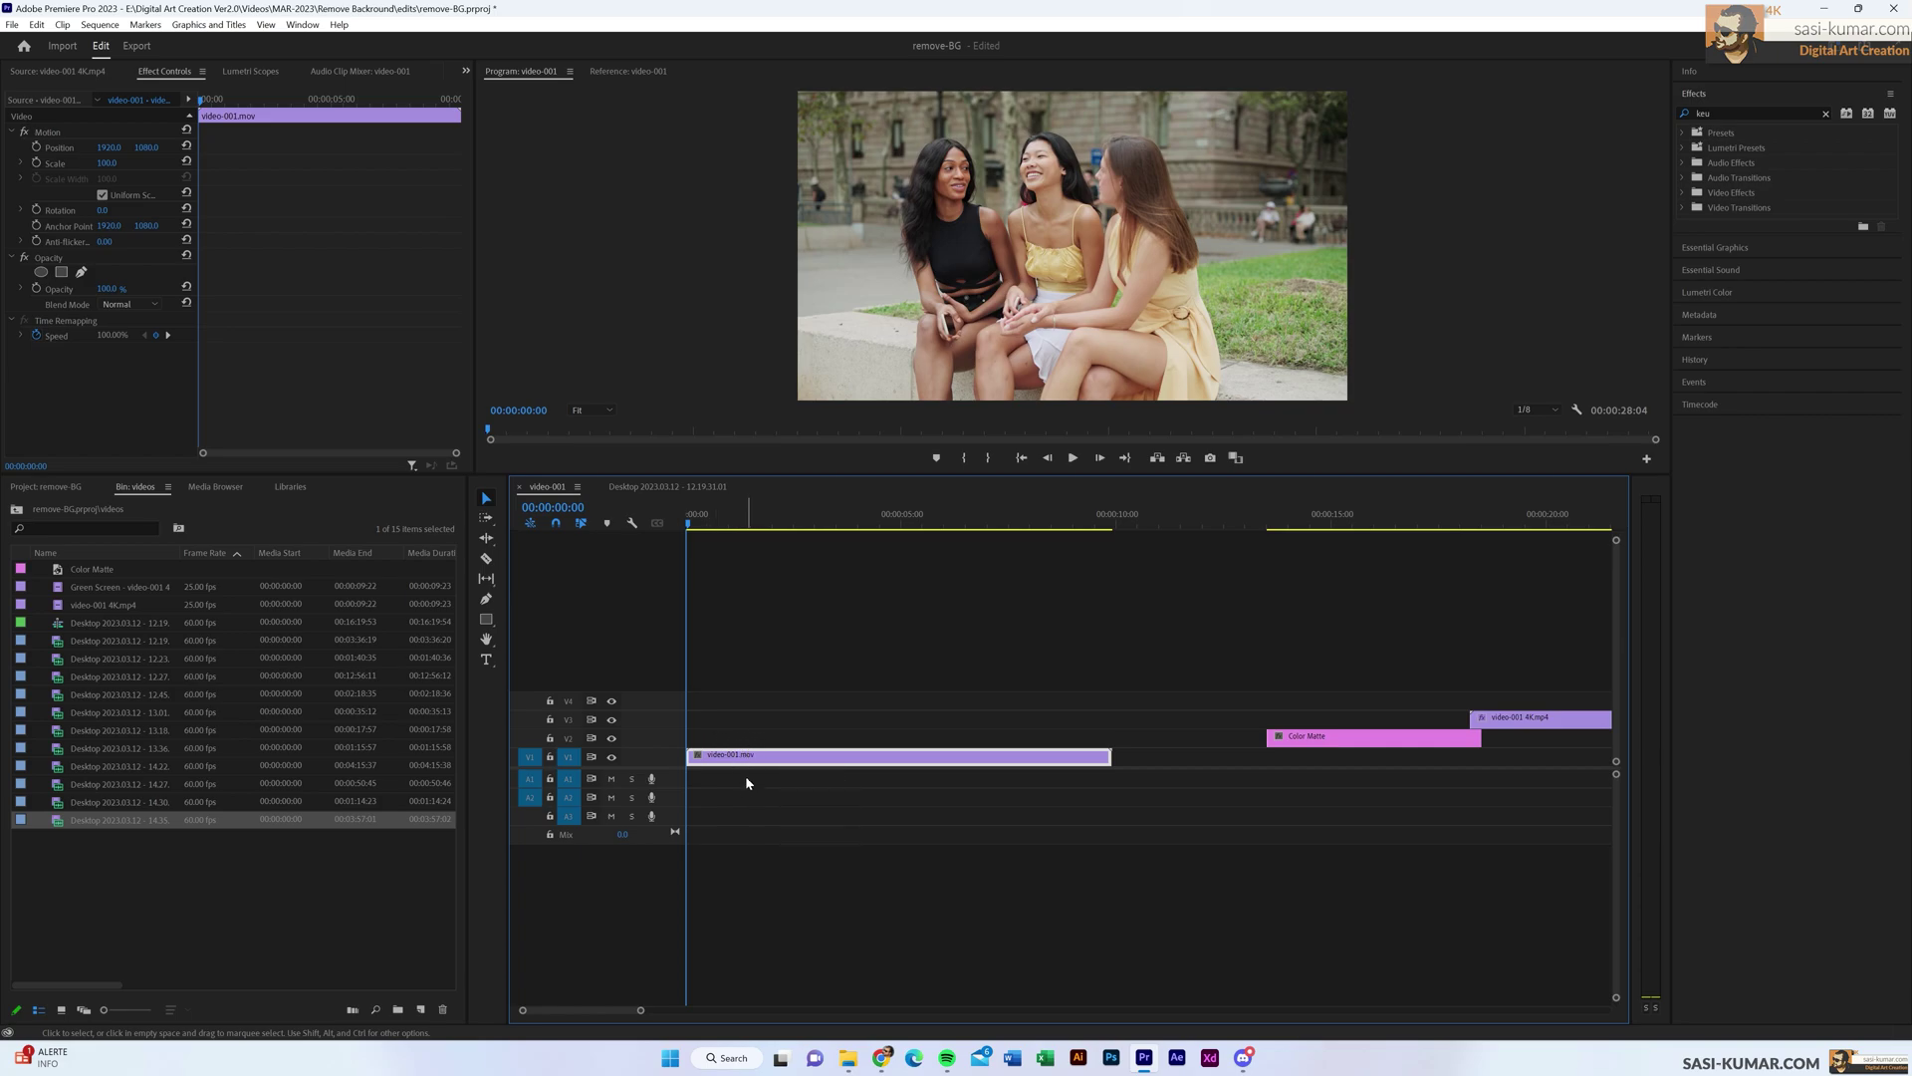
click(728, 736)
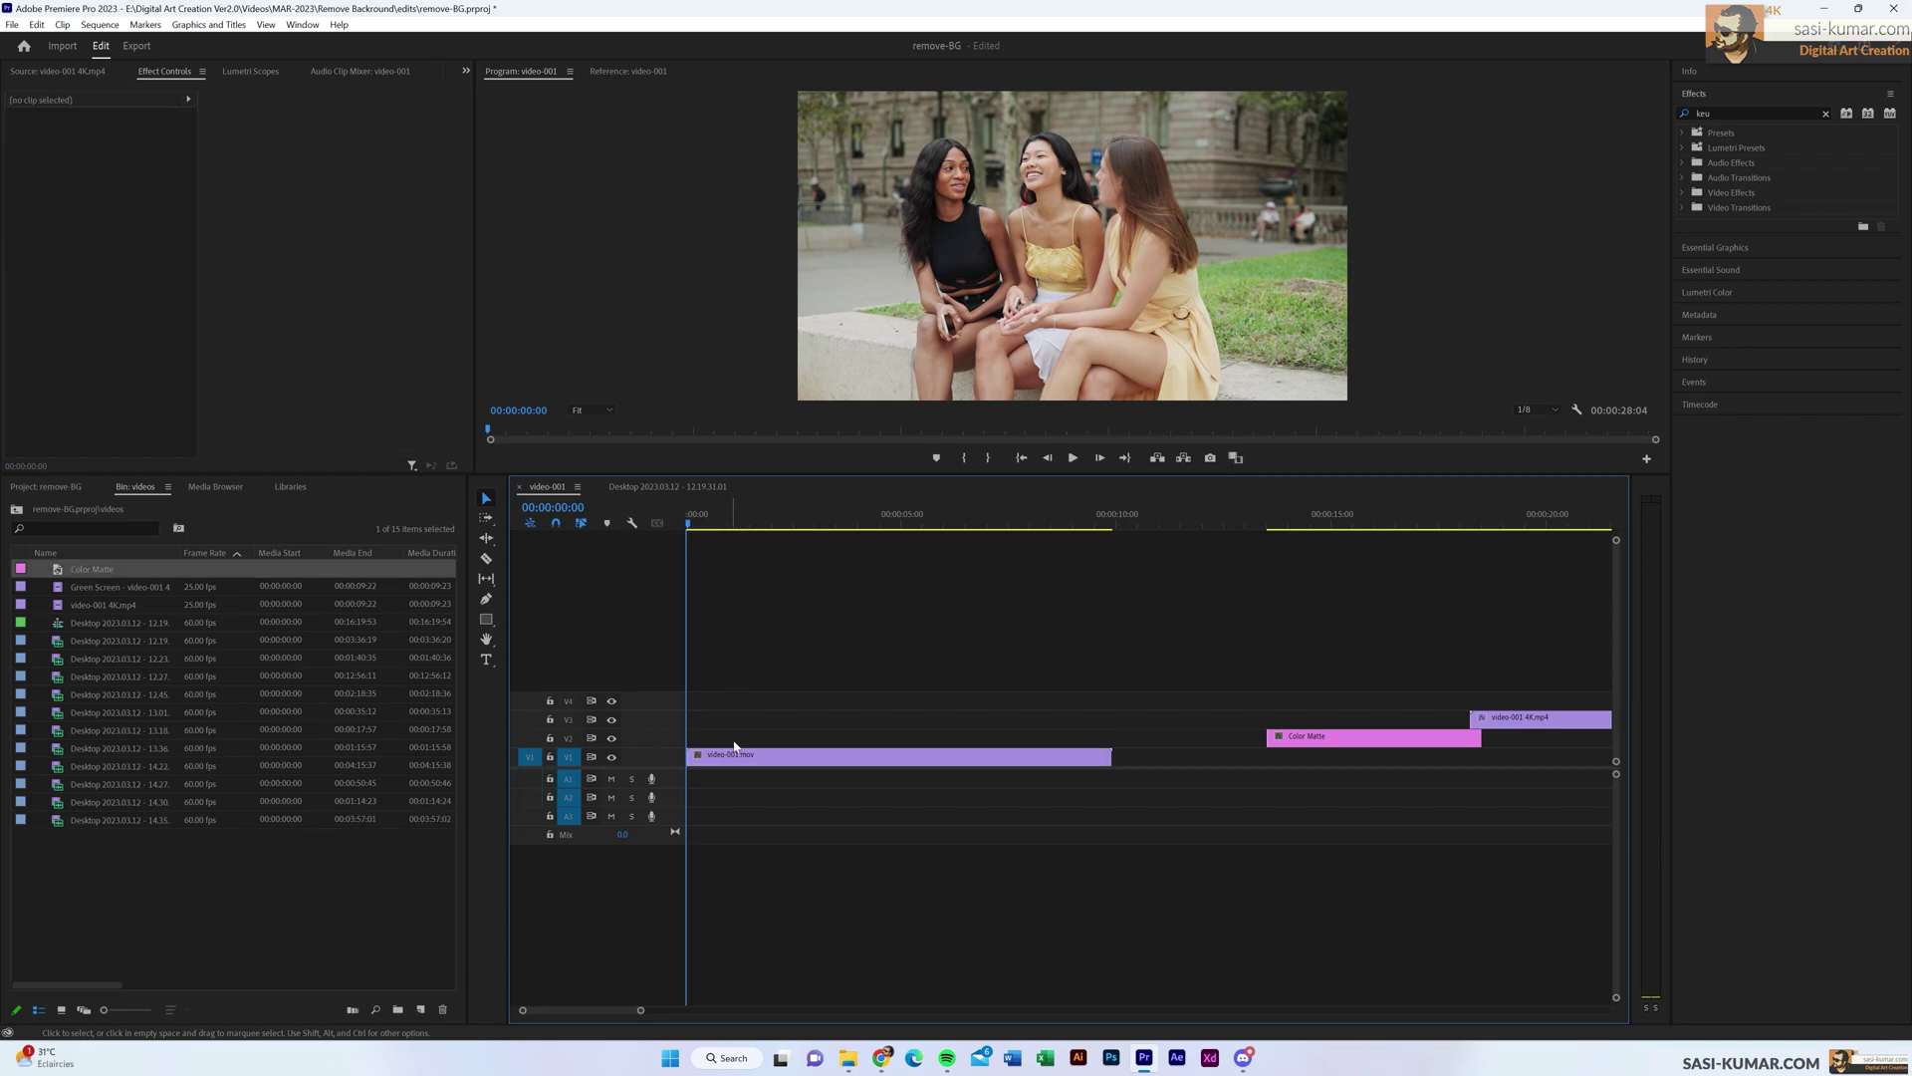
- Place the Green Screen - video-001 4K.mp4 matte on V2 directly above video-001.mov and scrub through it
click(110, 590)
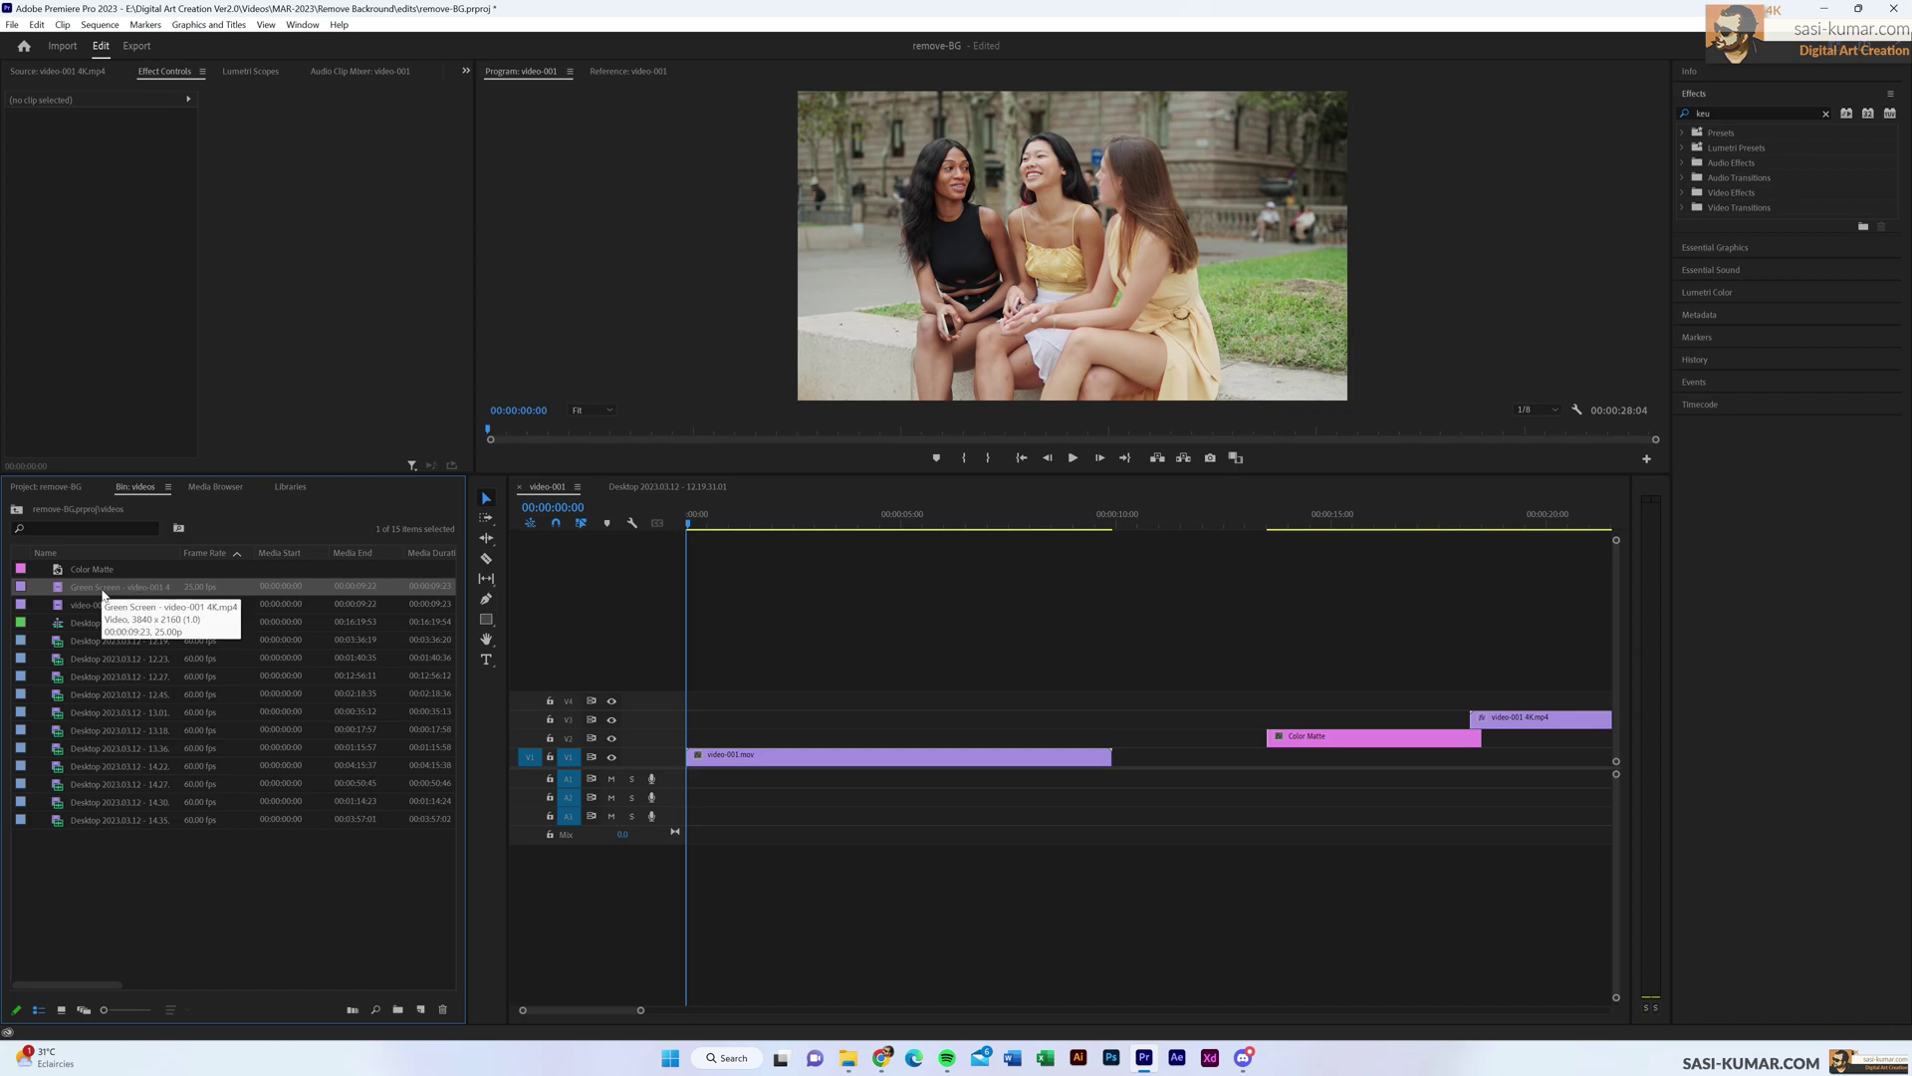
drag(103, 594, 692, 740)
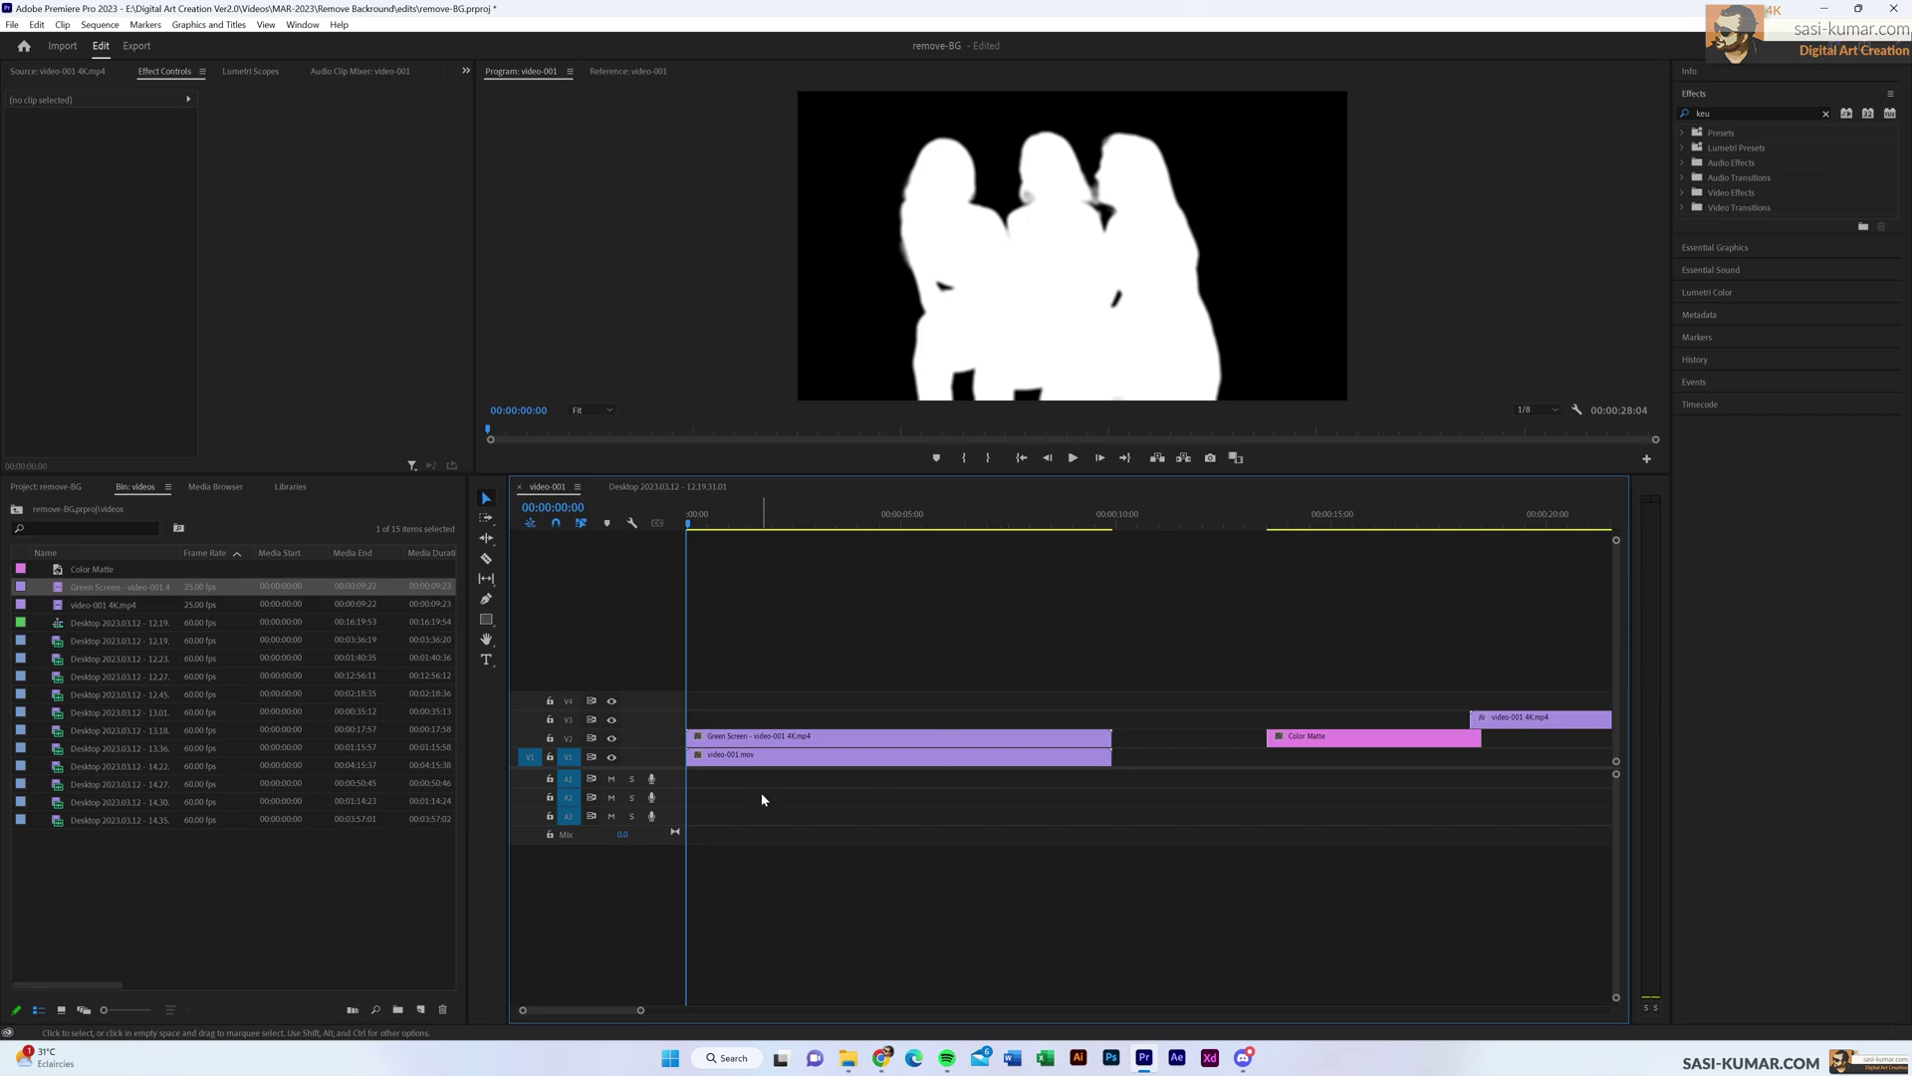
click(719, 737)
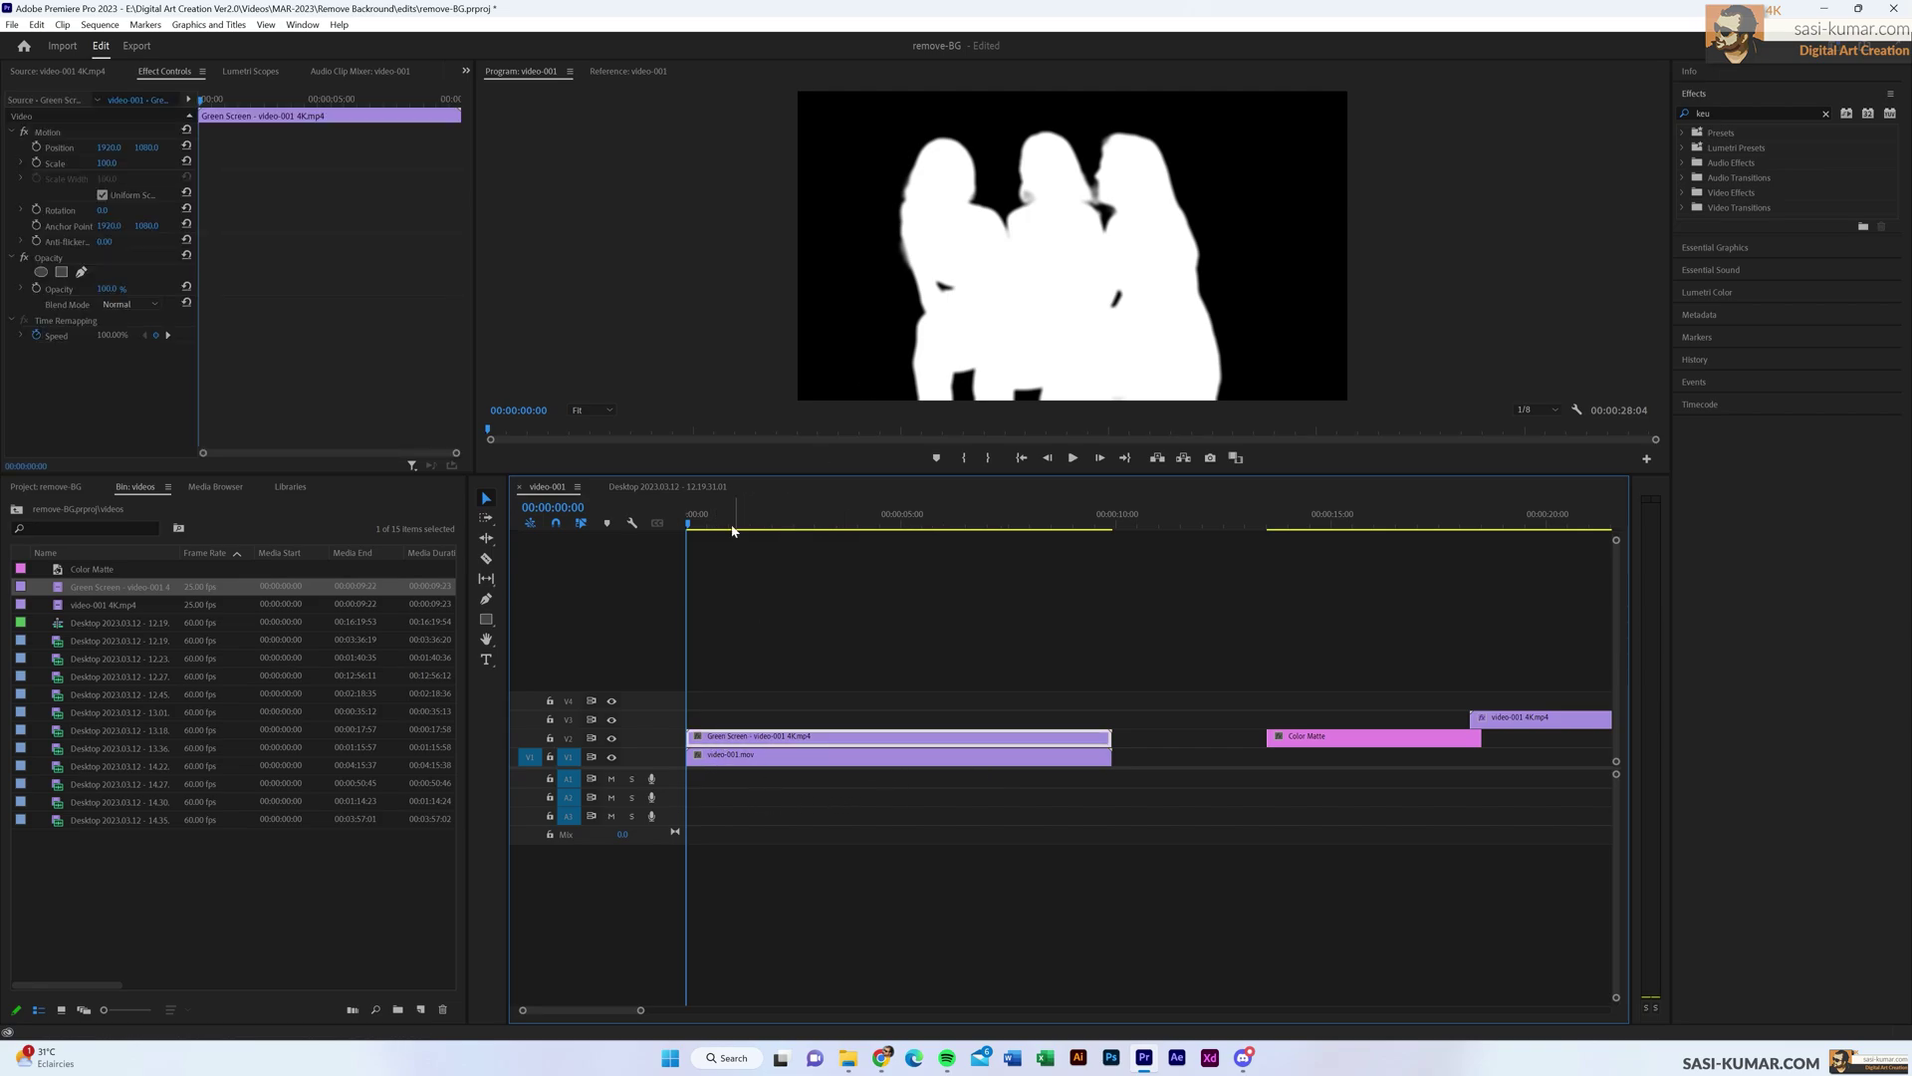
drag(732, 529, 954, 520)
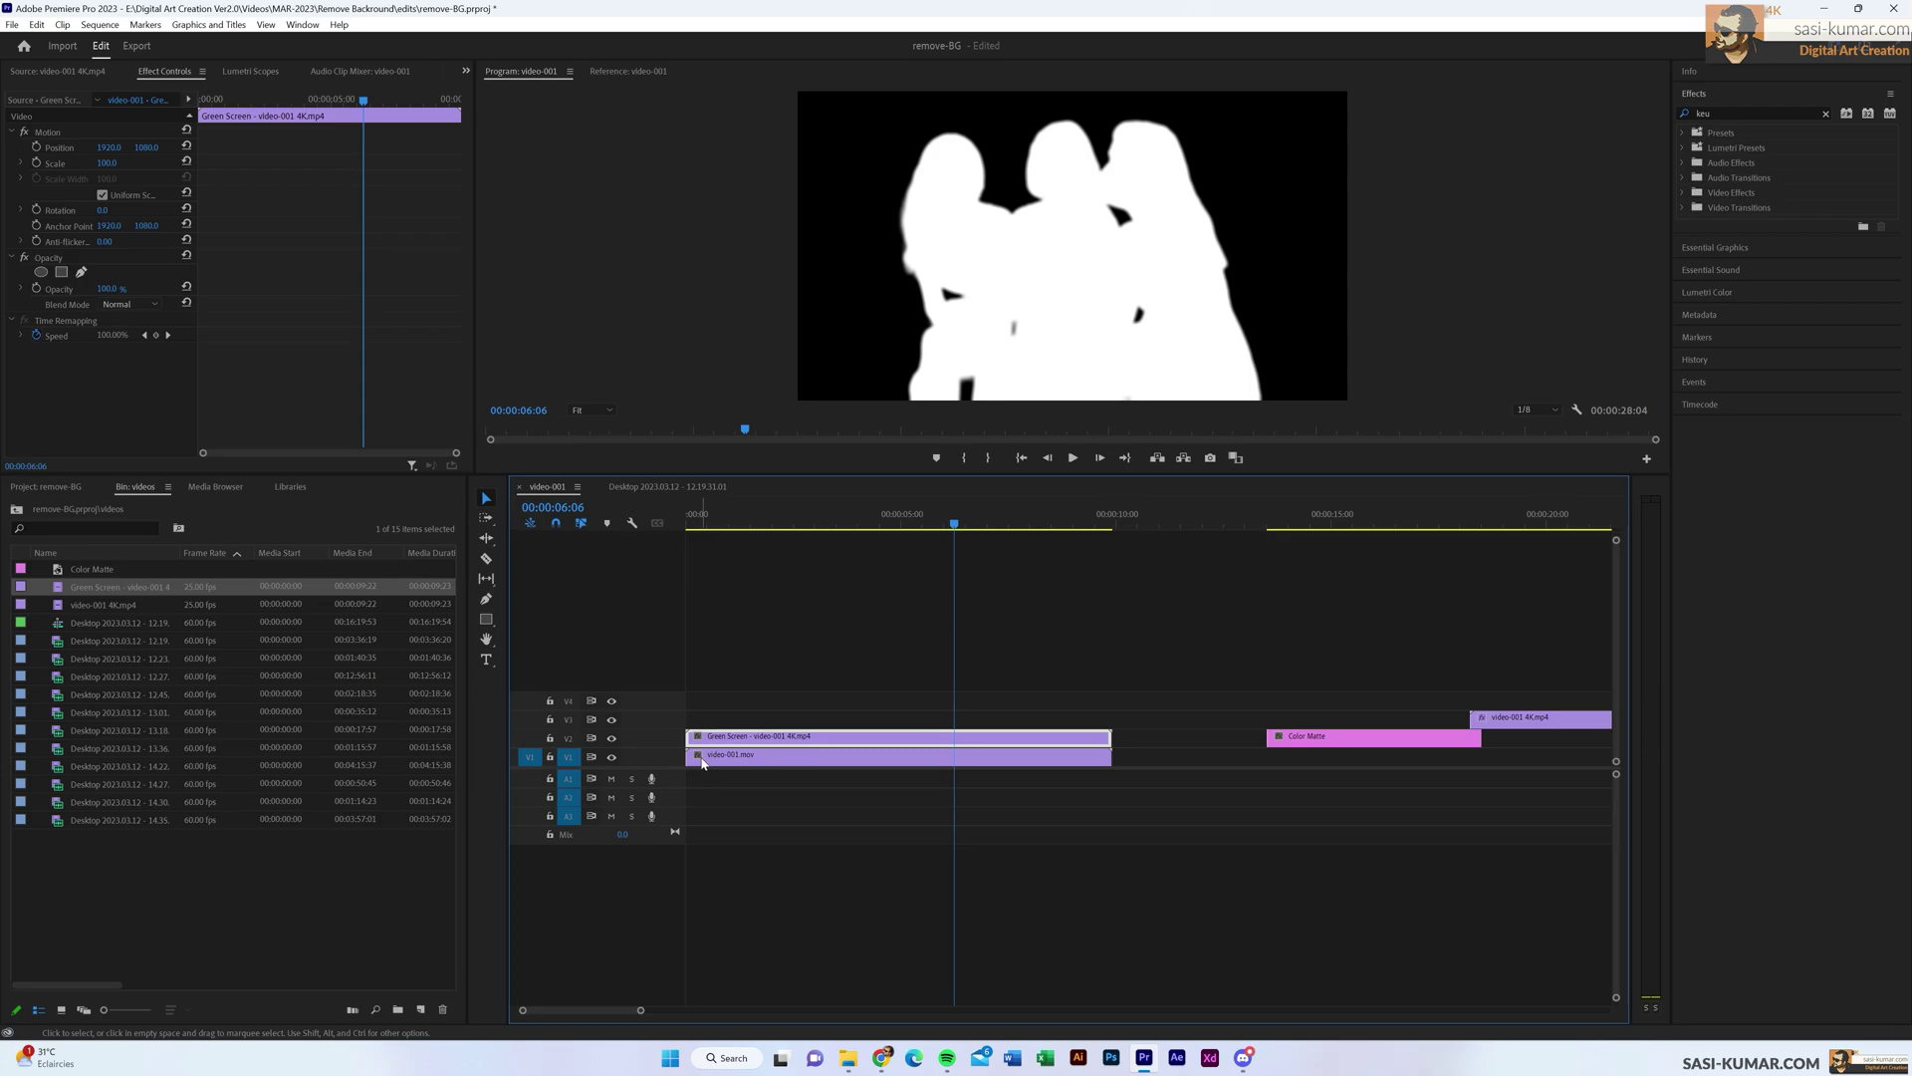
- Temporarily hide V2 to preview the original video-001.mov underneath, and show the matte track again
click(612, 739)
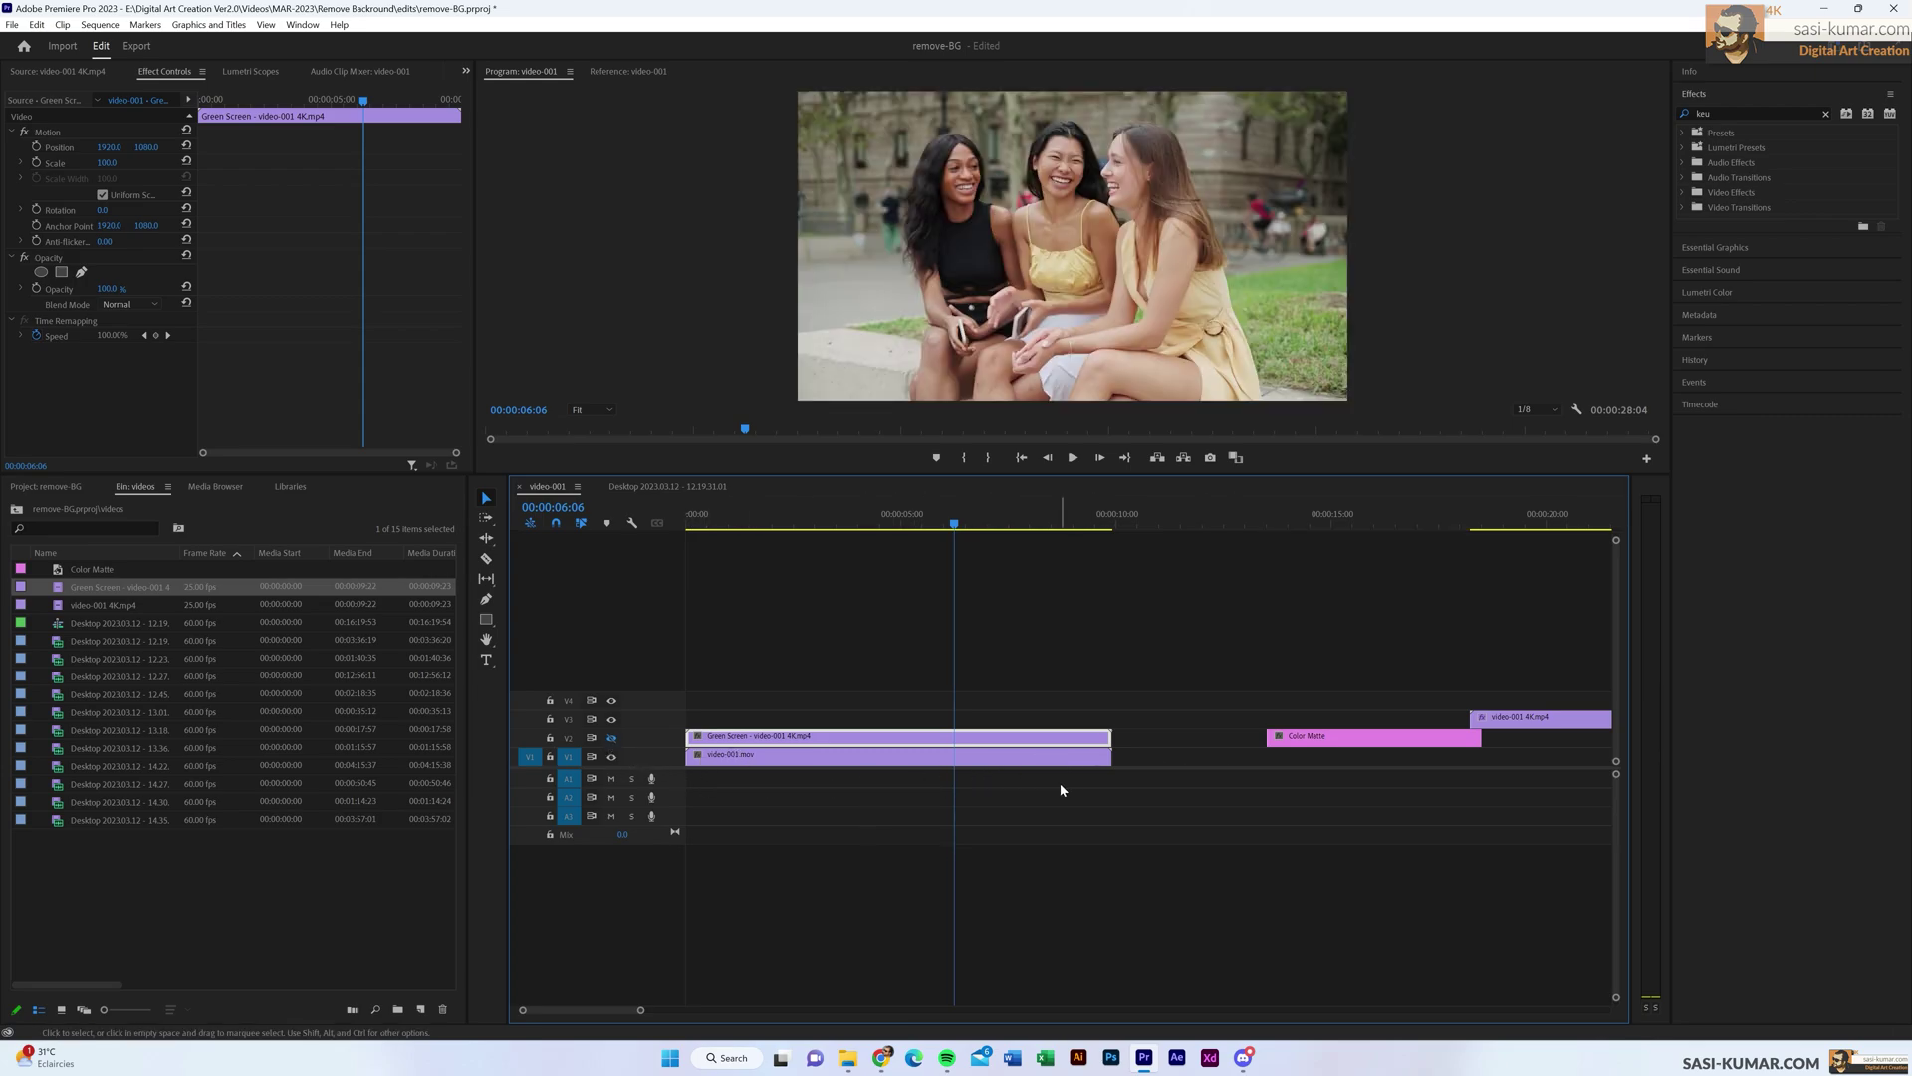
key(space)
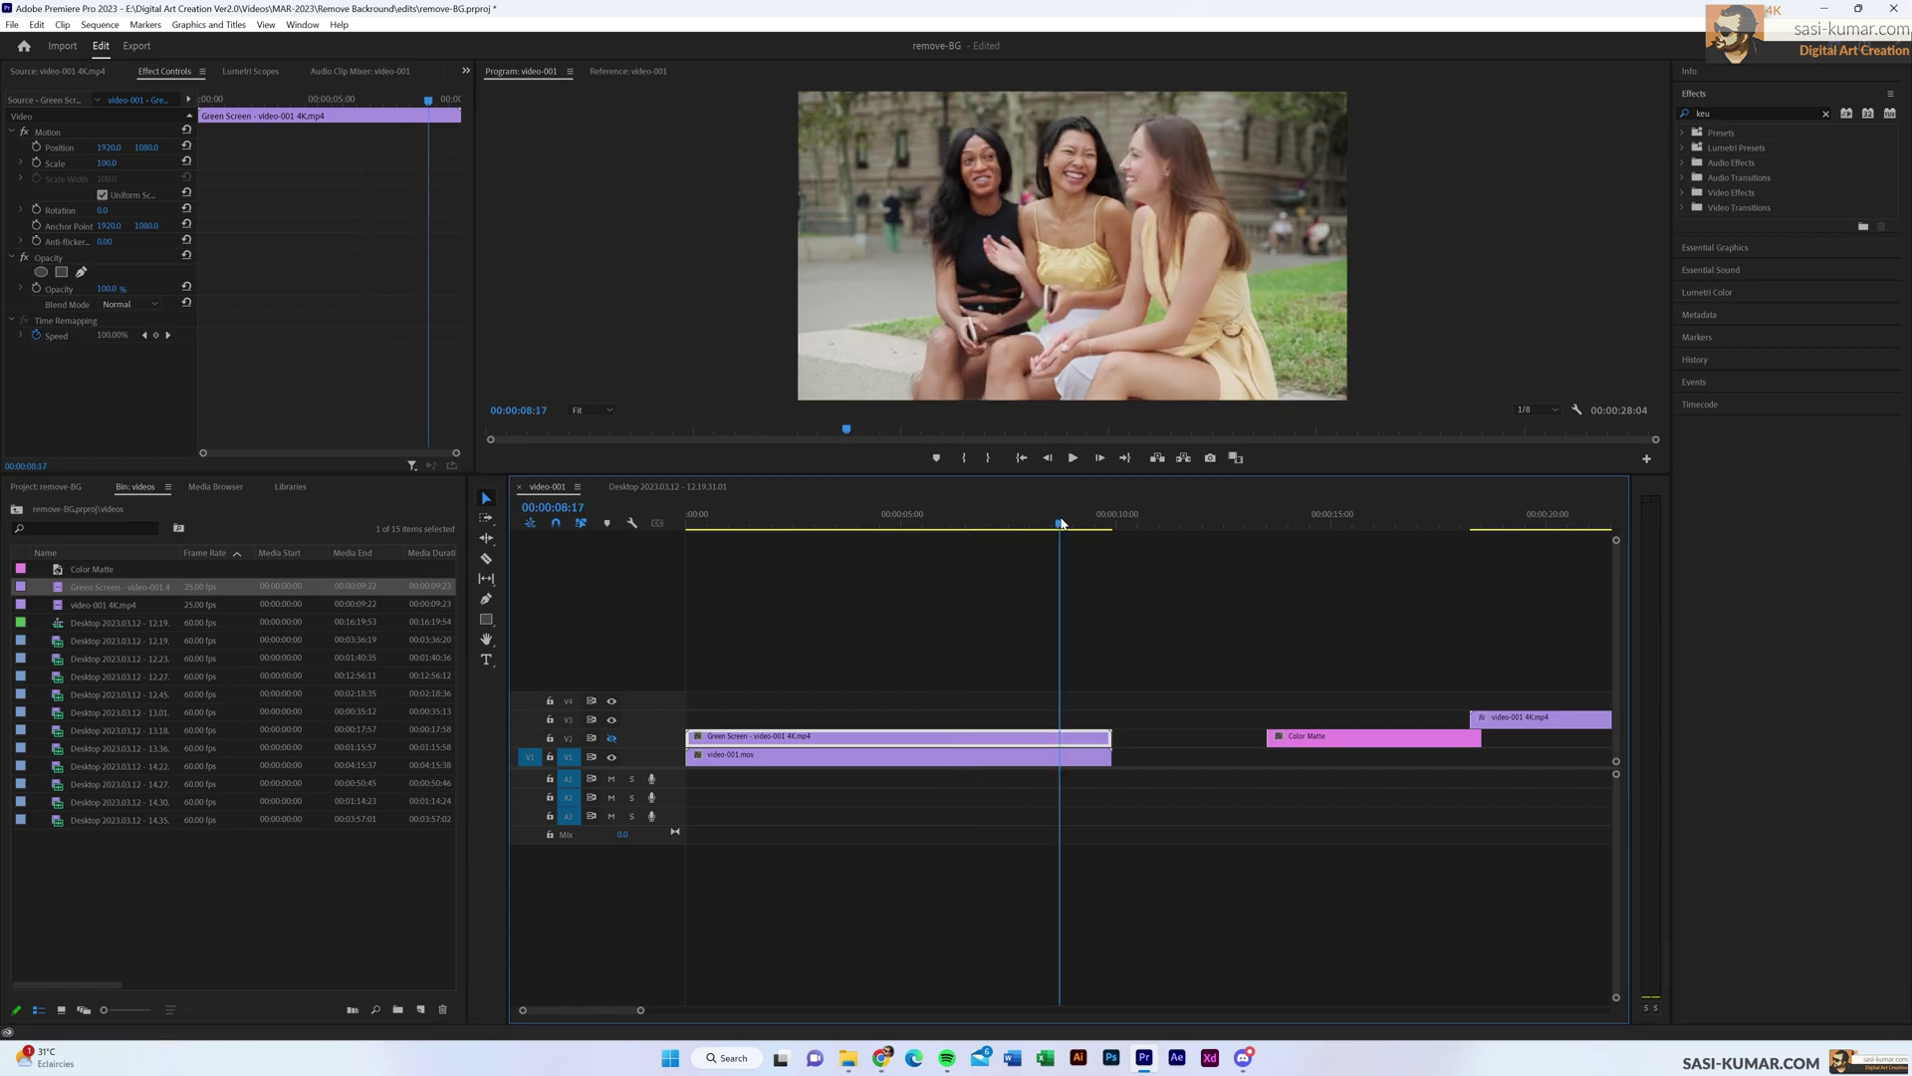
key(Home)
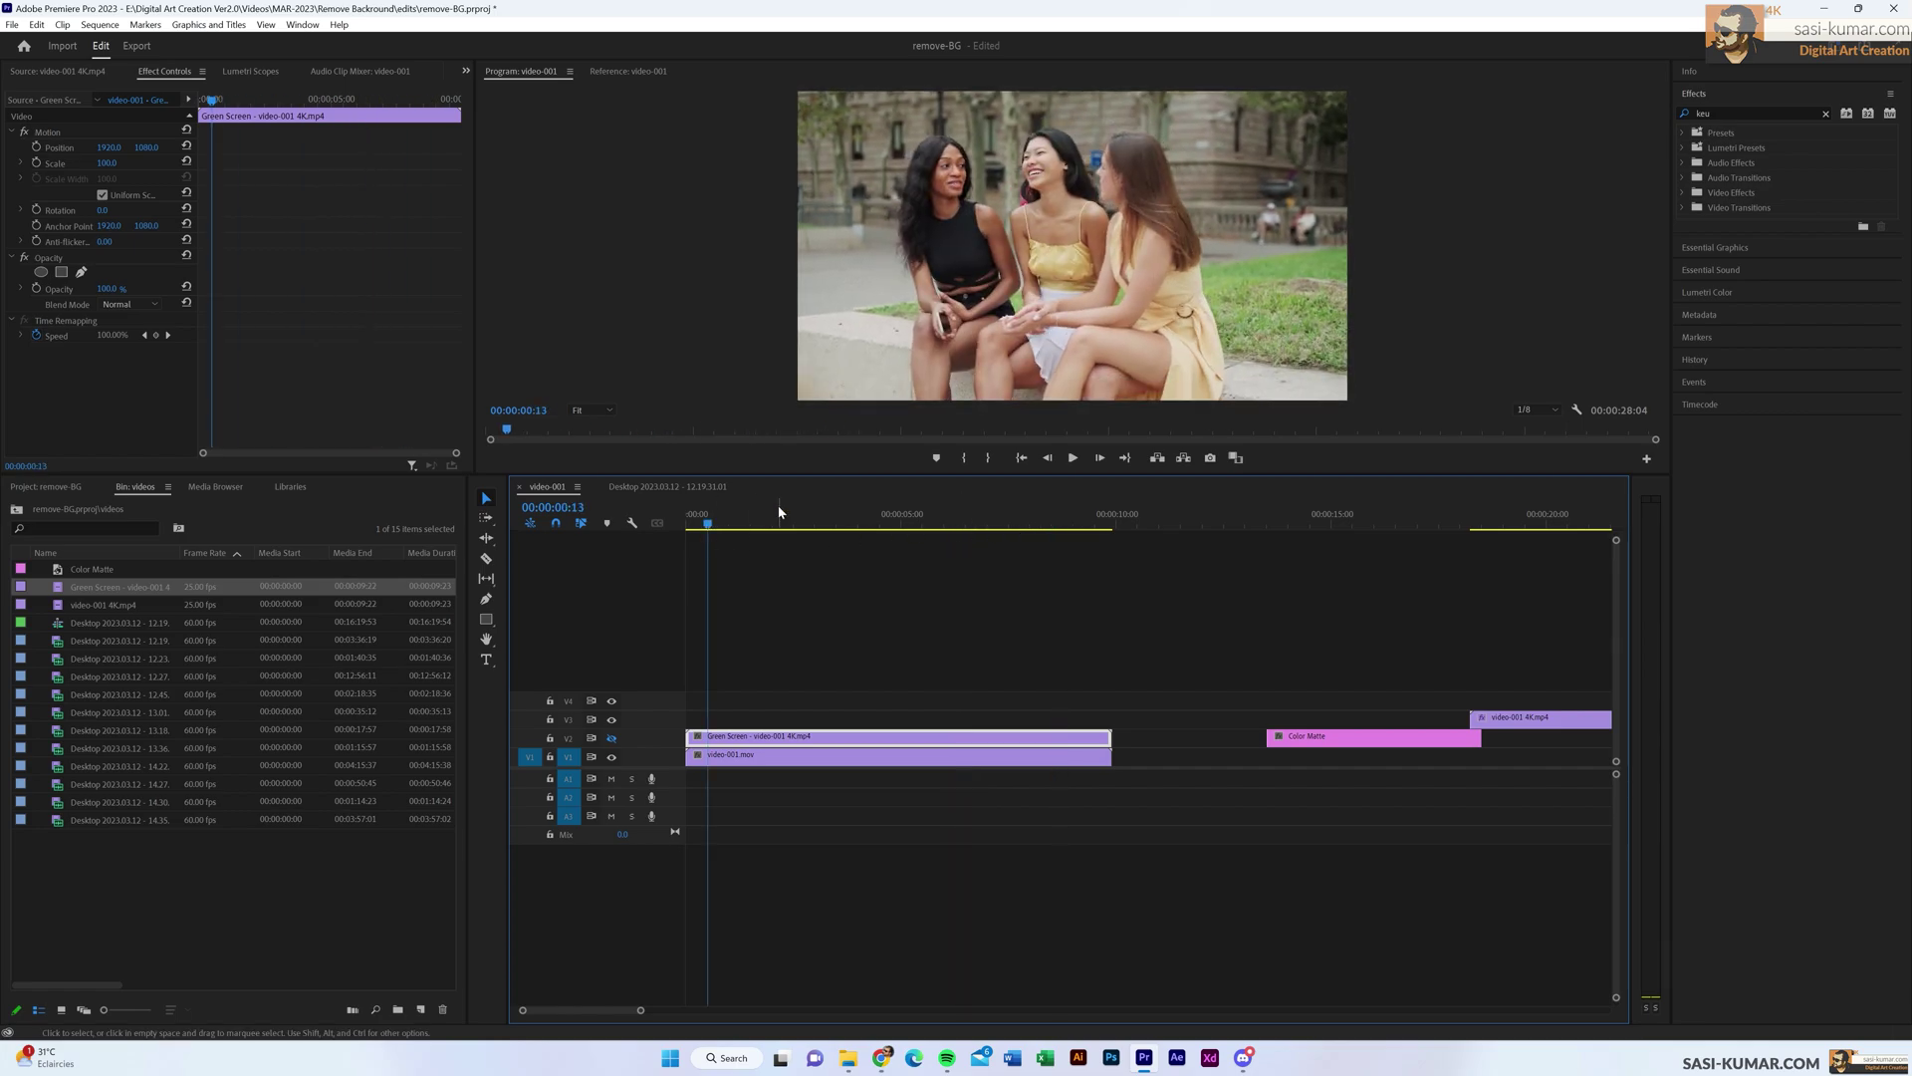
click(613, 738)
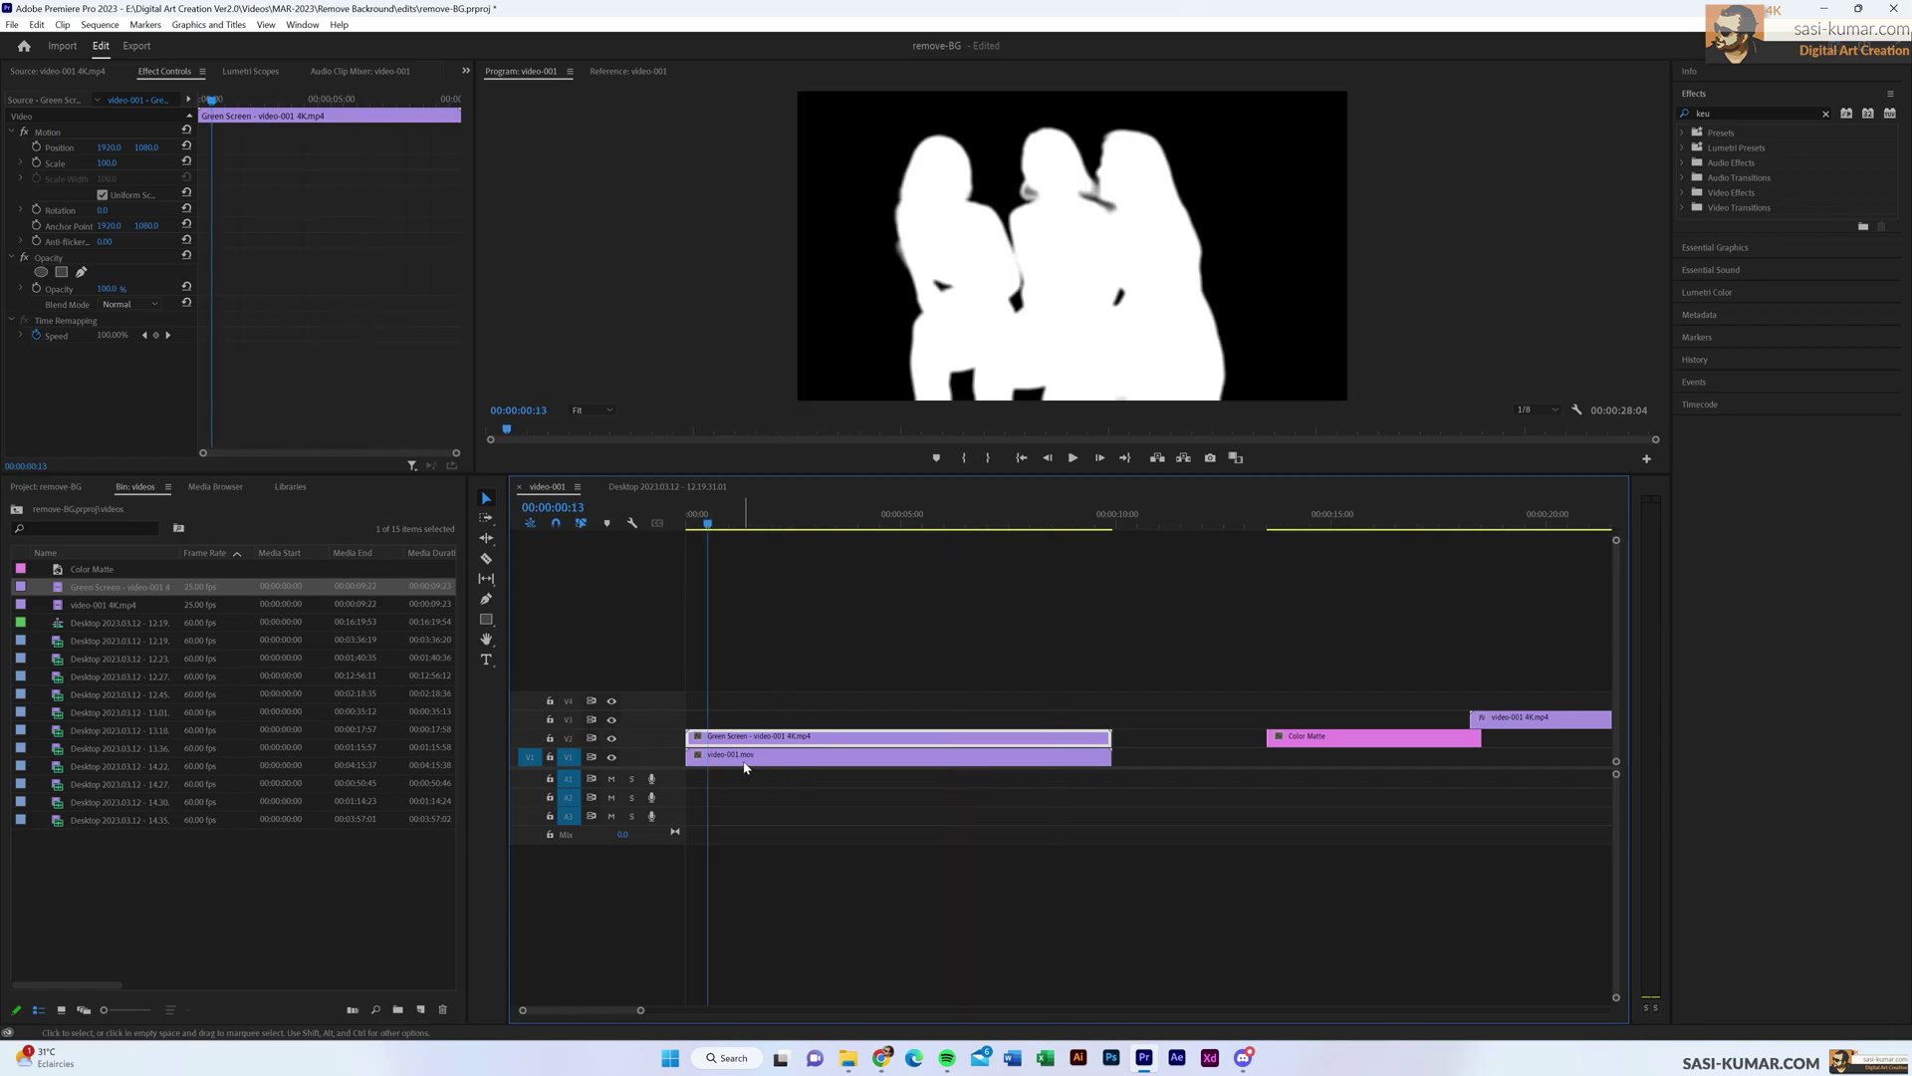
- Search the effects for "trac" and apply Track Matte Key to the video-001.mov clip on V1
click(747, 767)
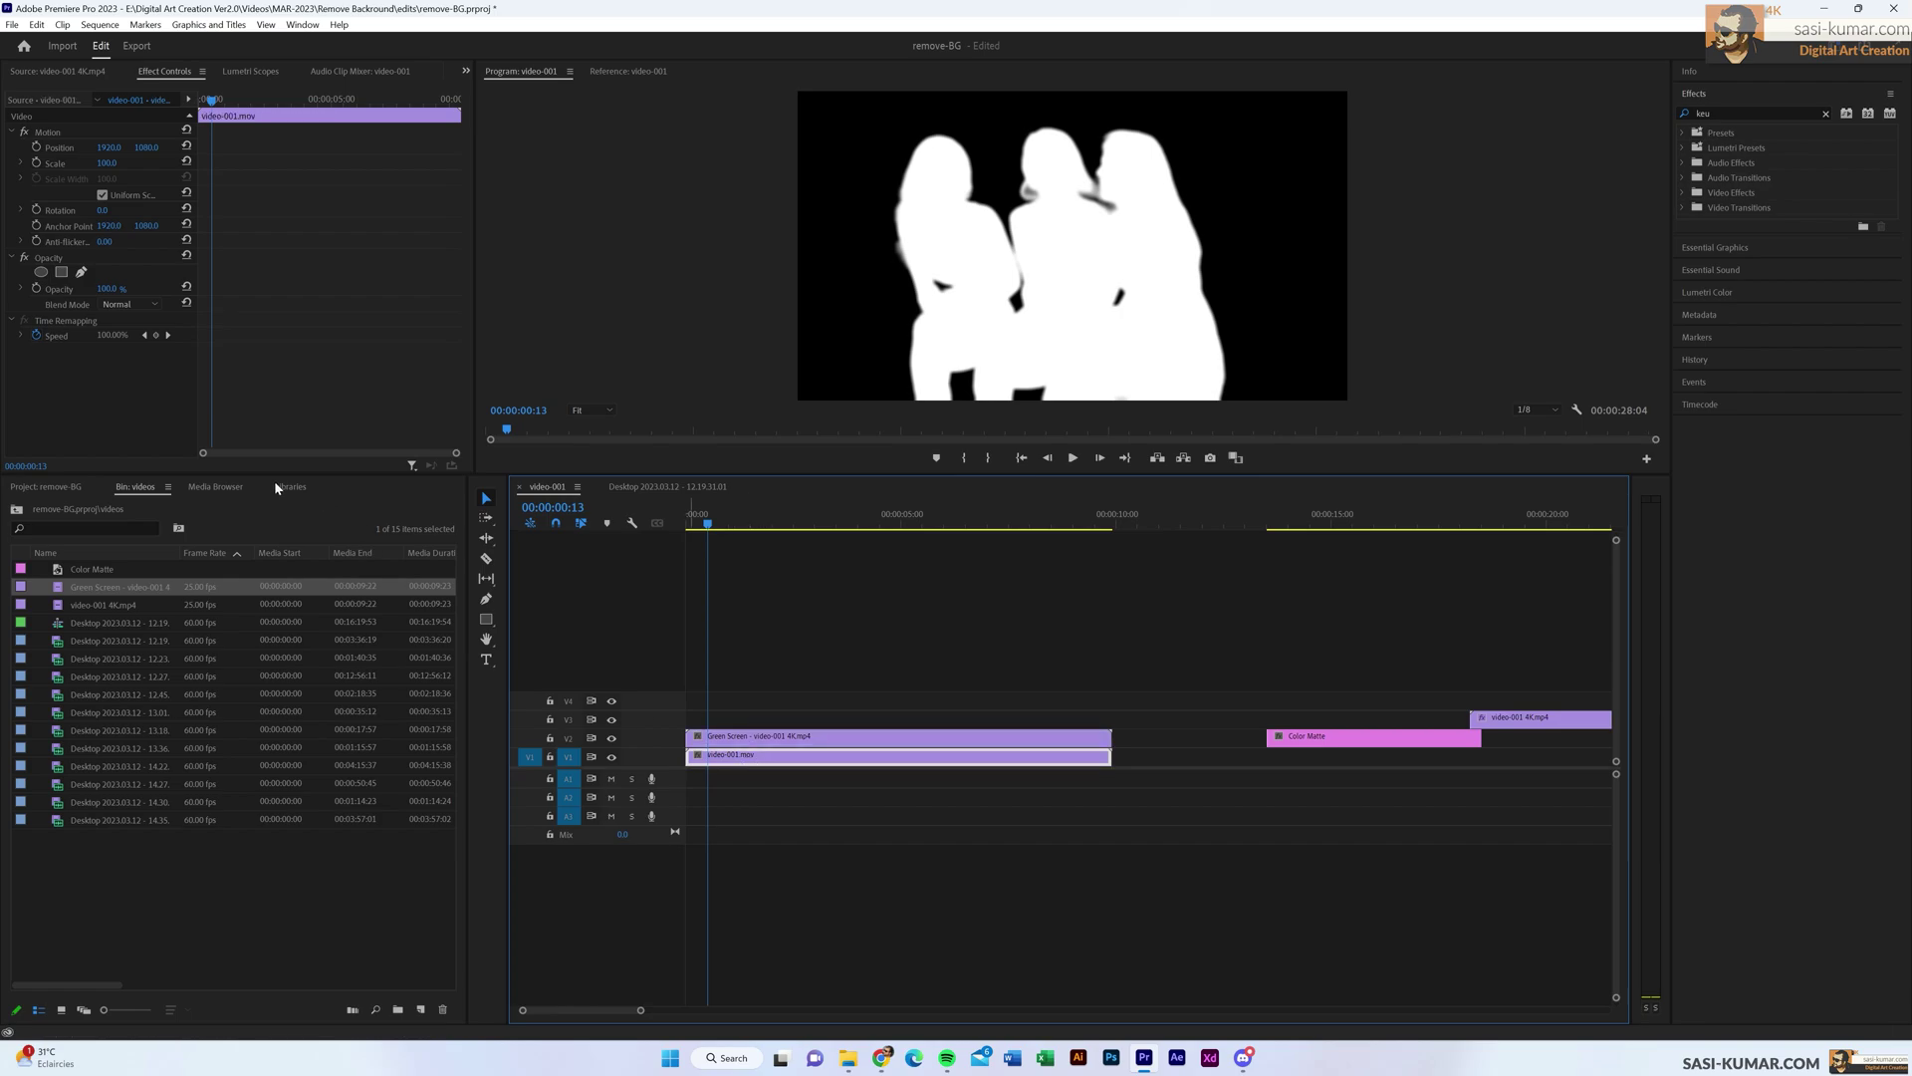
click(1831, 116)
click(1713, 113)
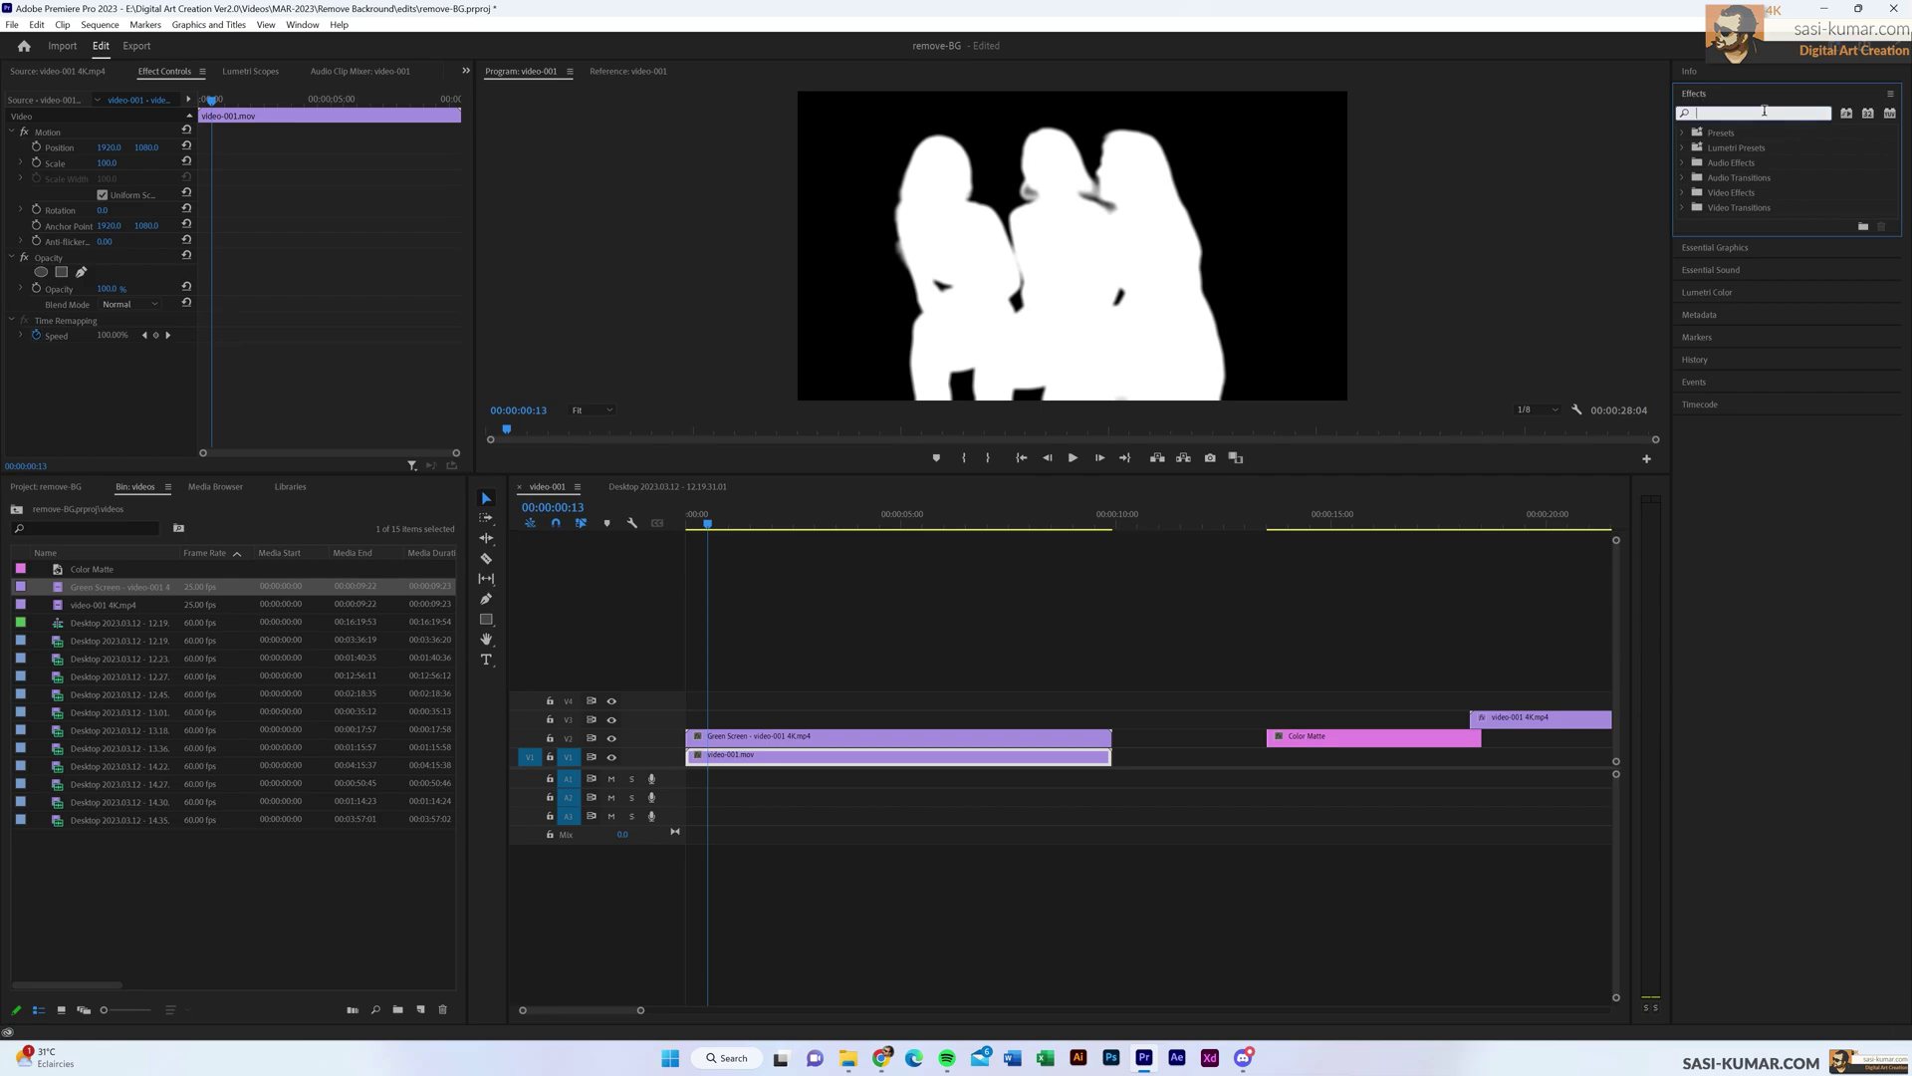
text(c)
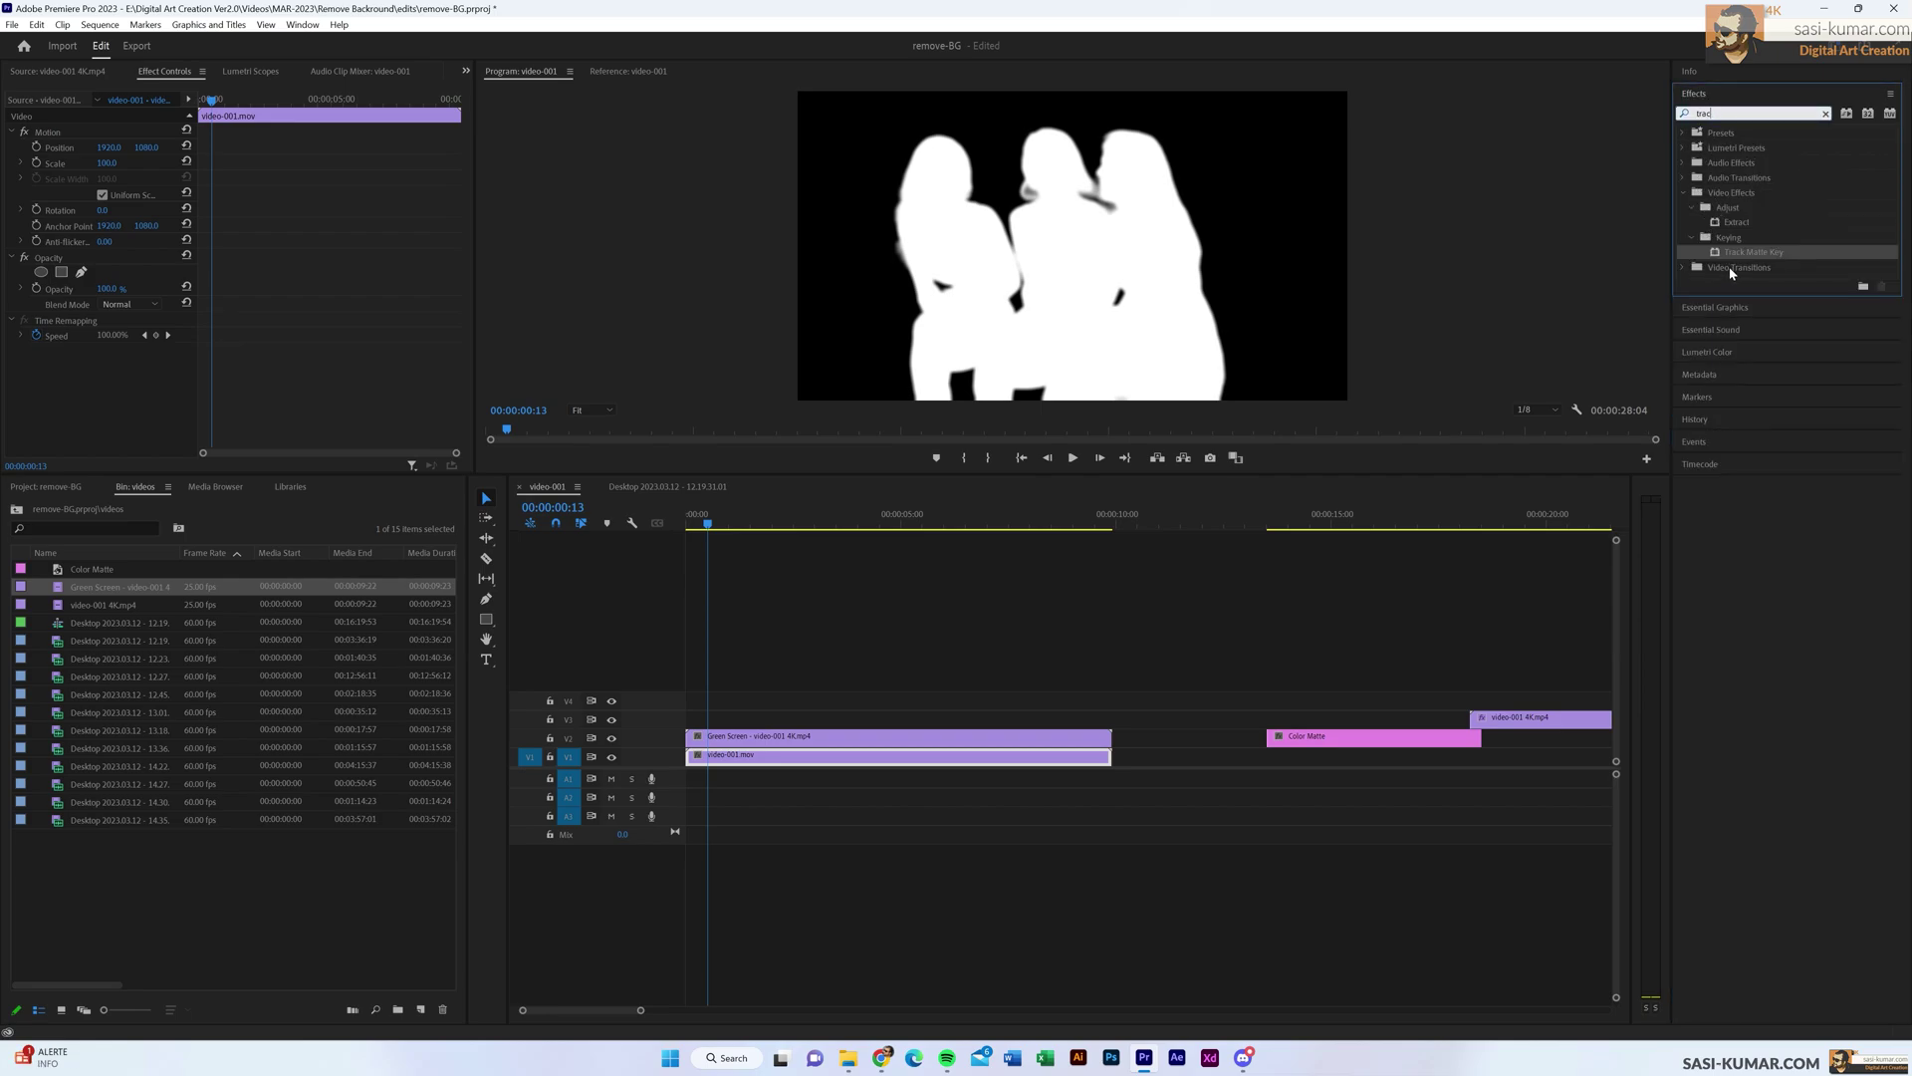
drag(1748, 252, 869, 766)
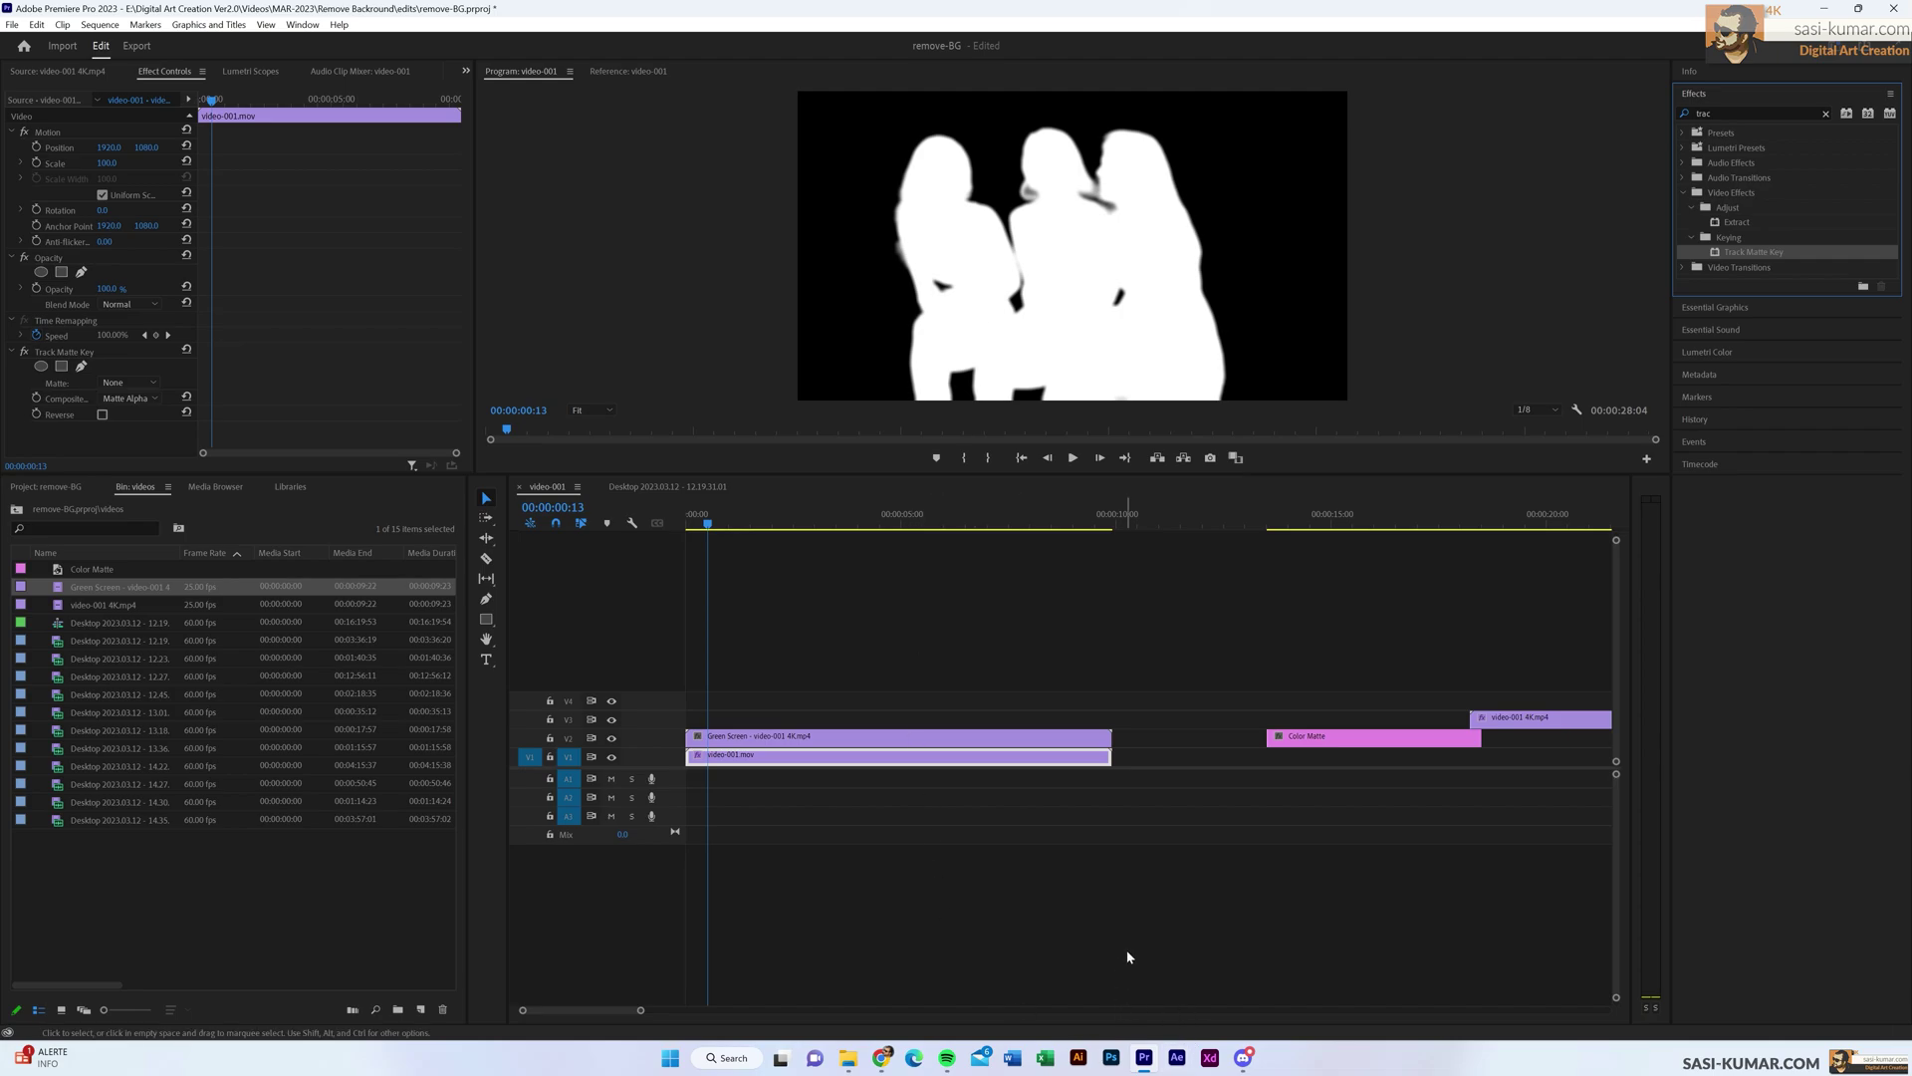
- Set the Track Matte Key matte to Video 2 and its compositing to Matte Luma, checking the result across the clip
click(142, 387)
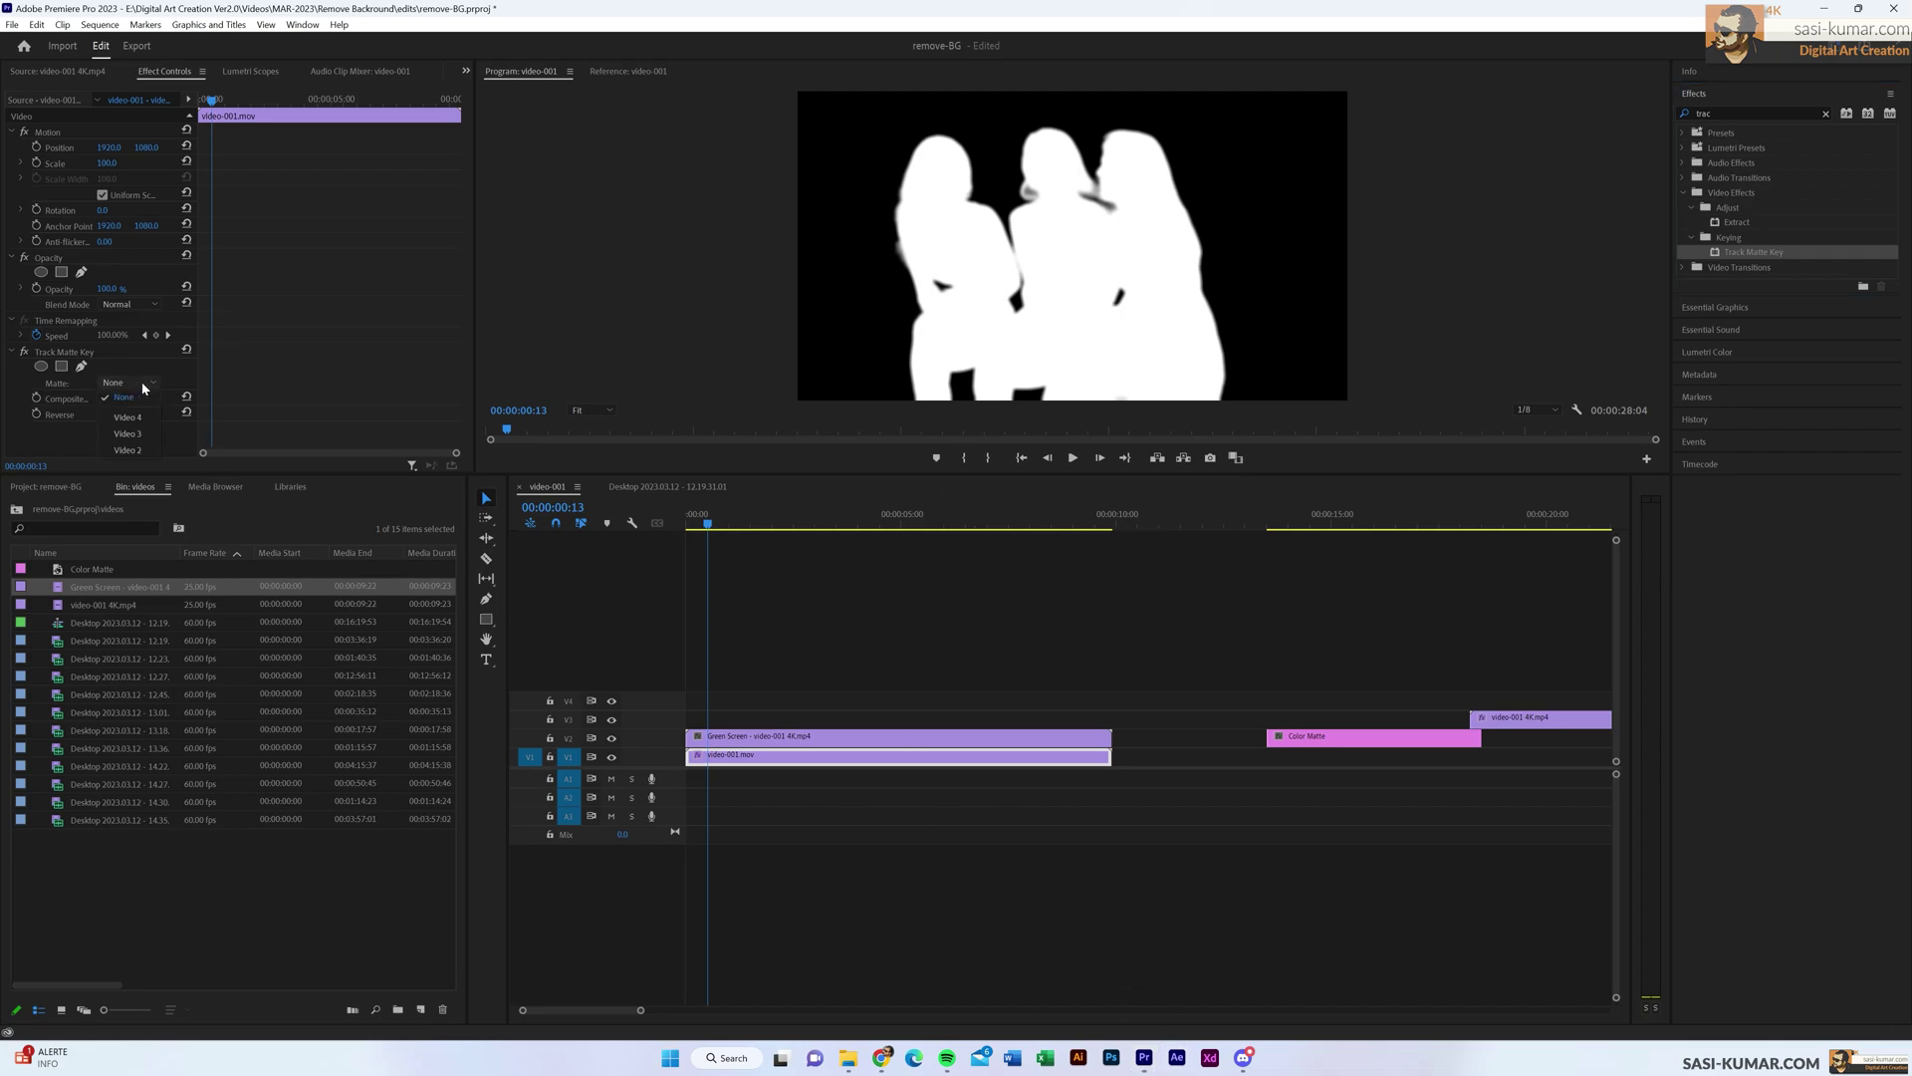
click(128, 450)
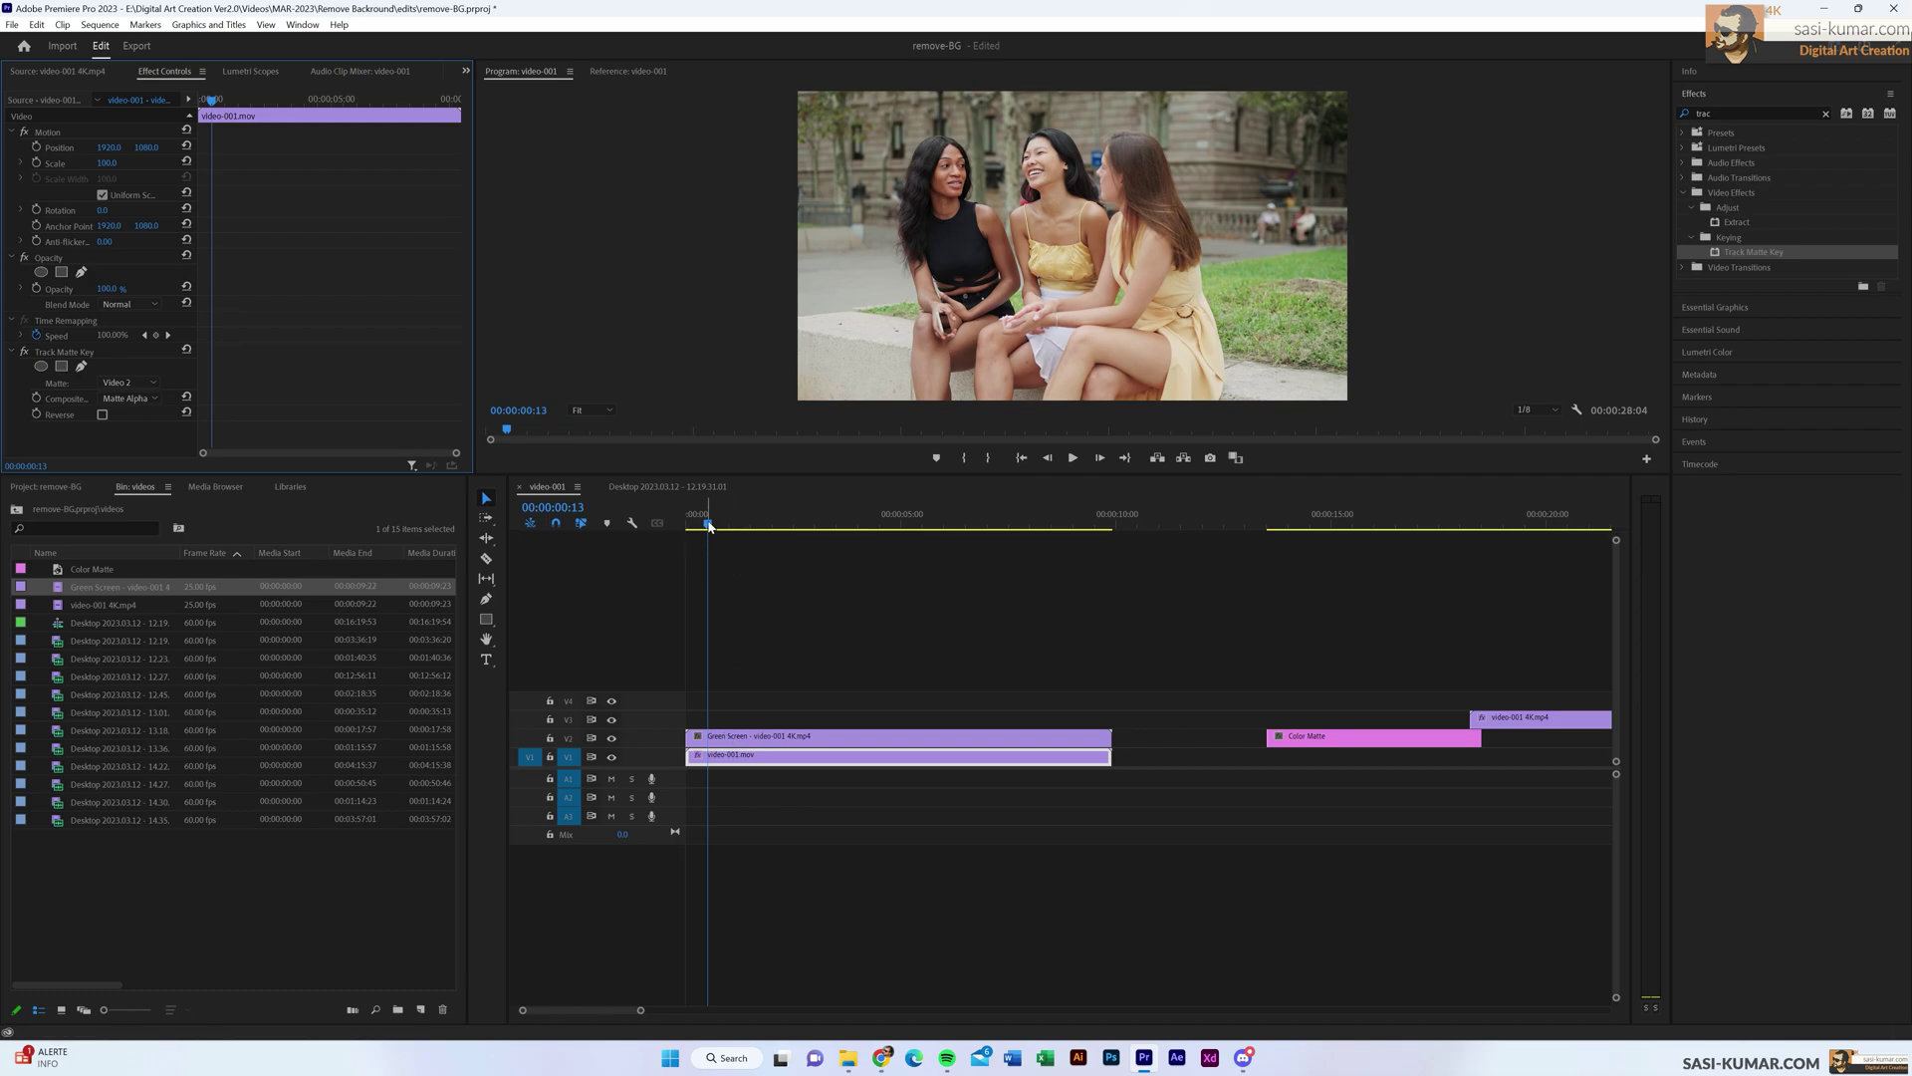
drag(709, 526, 880, 554)
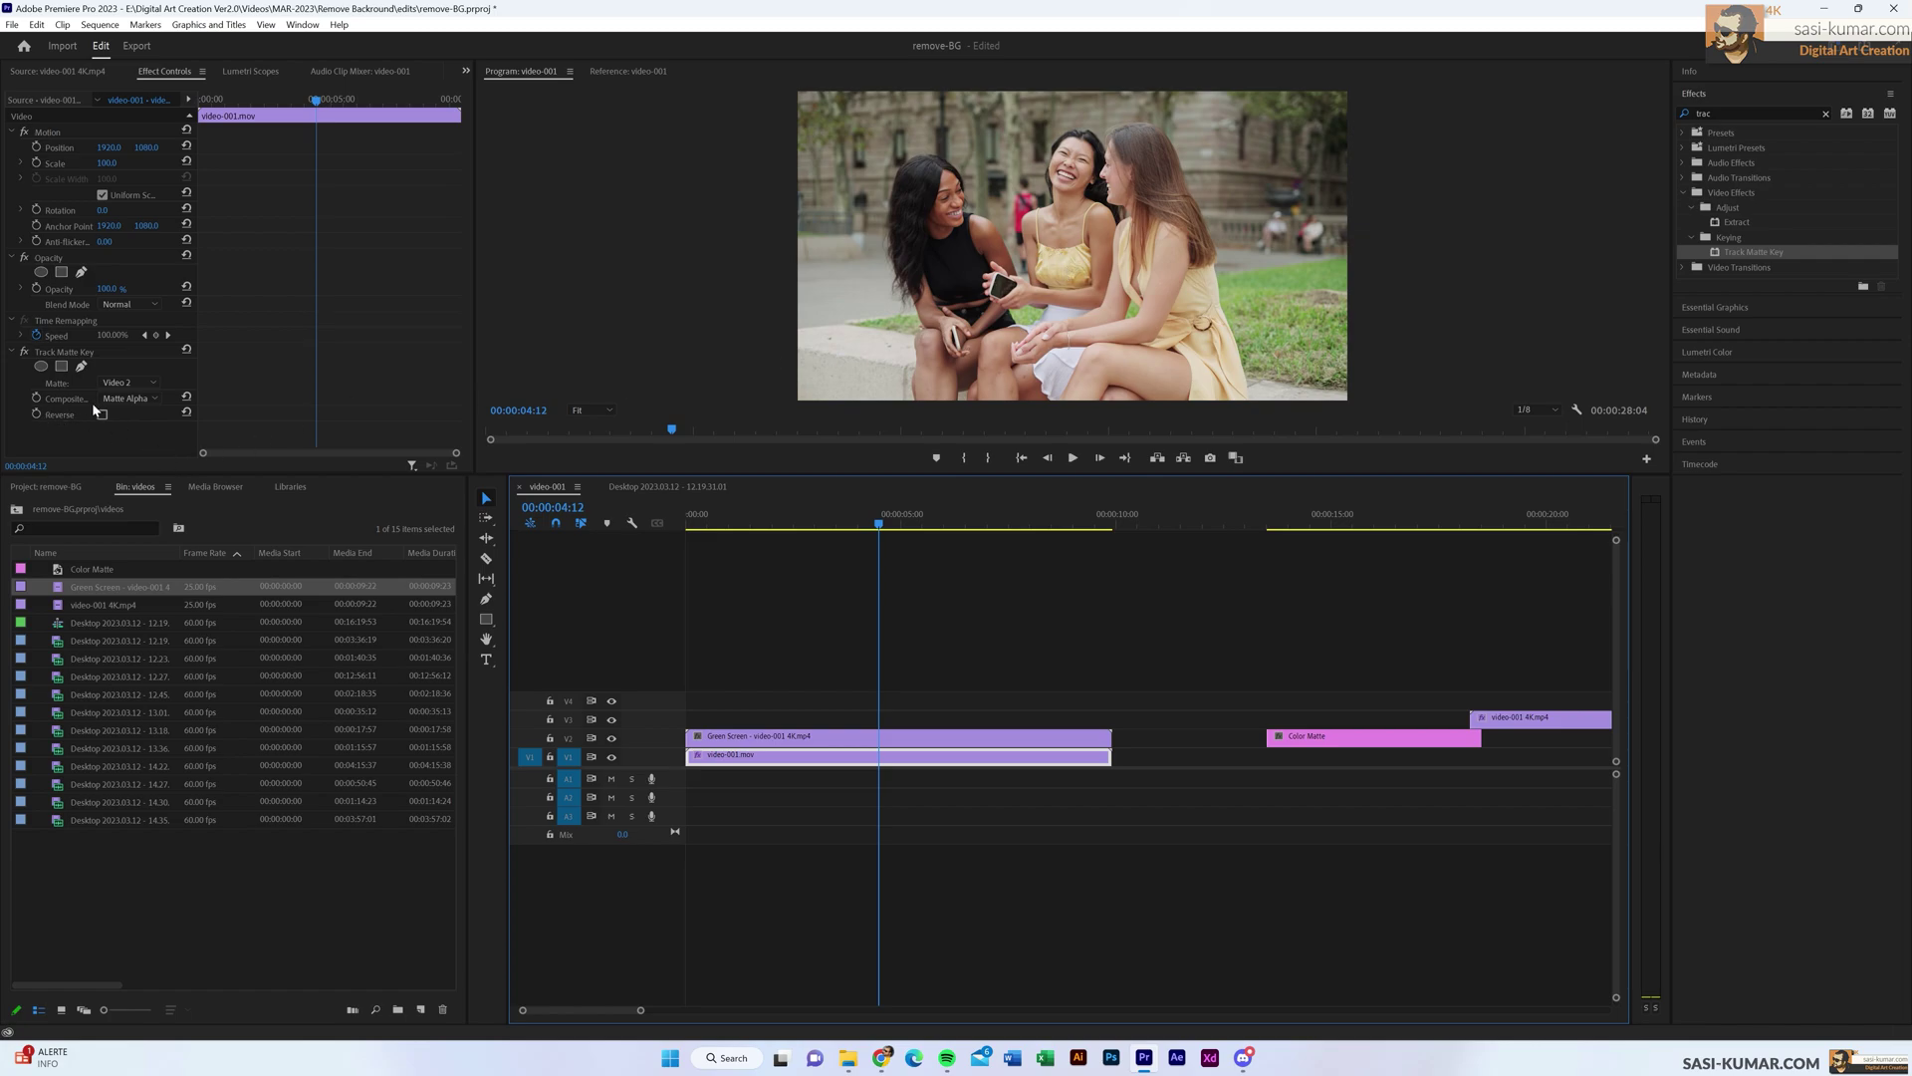
click(153, 398)
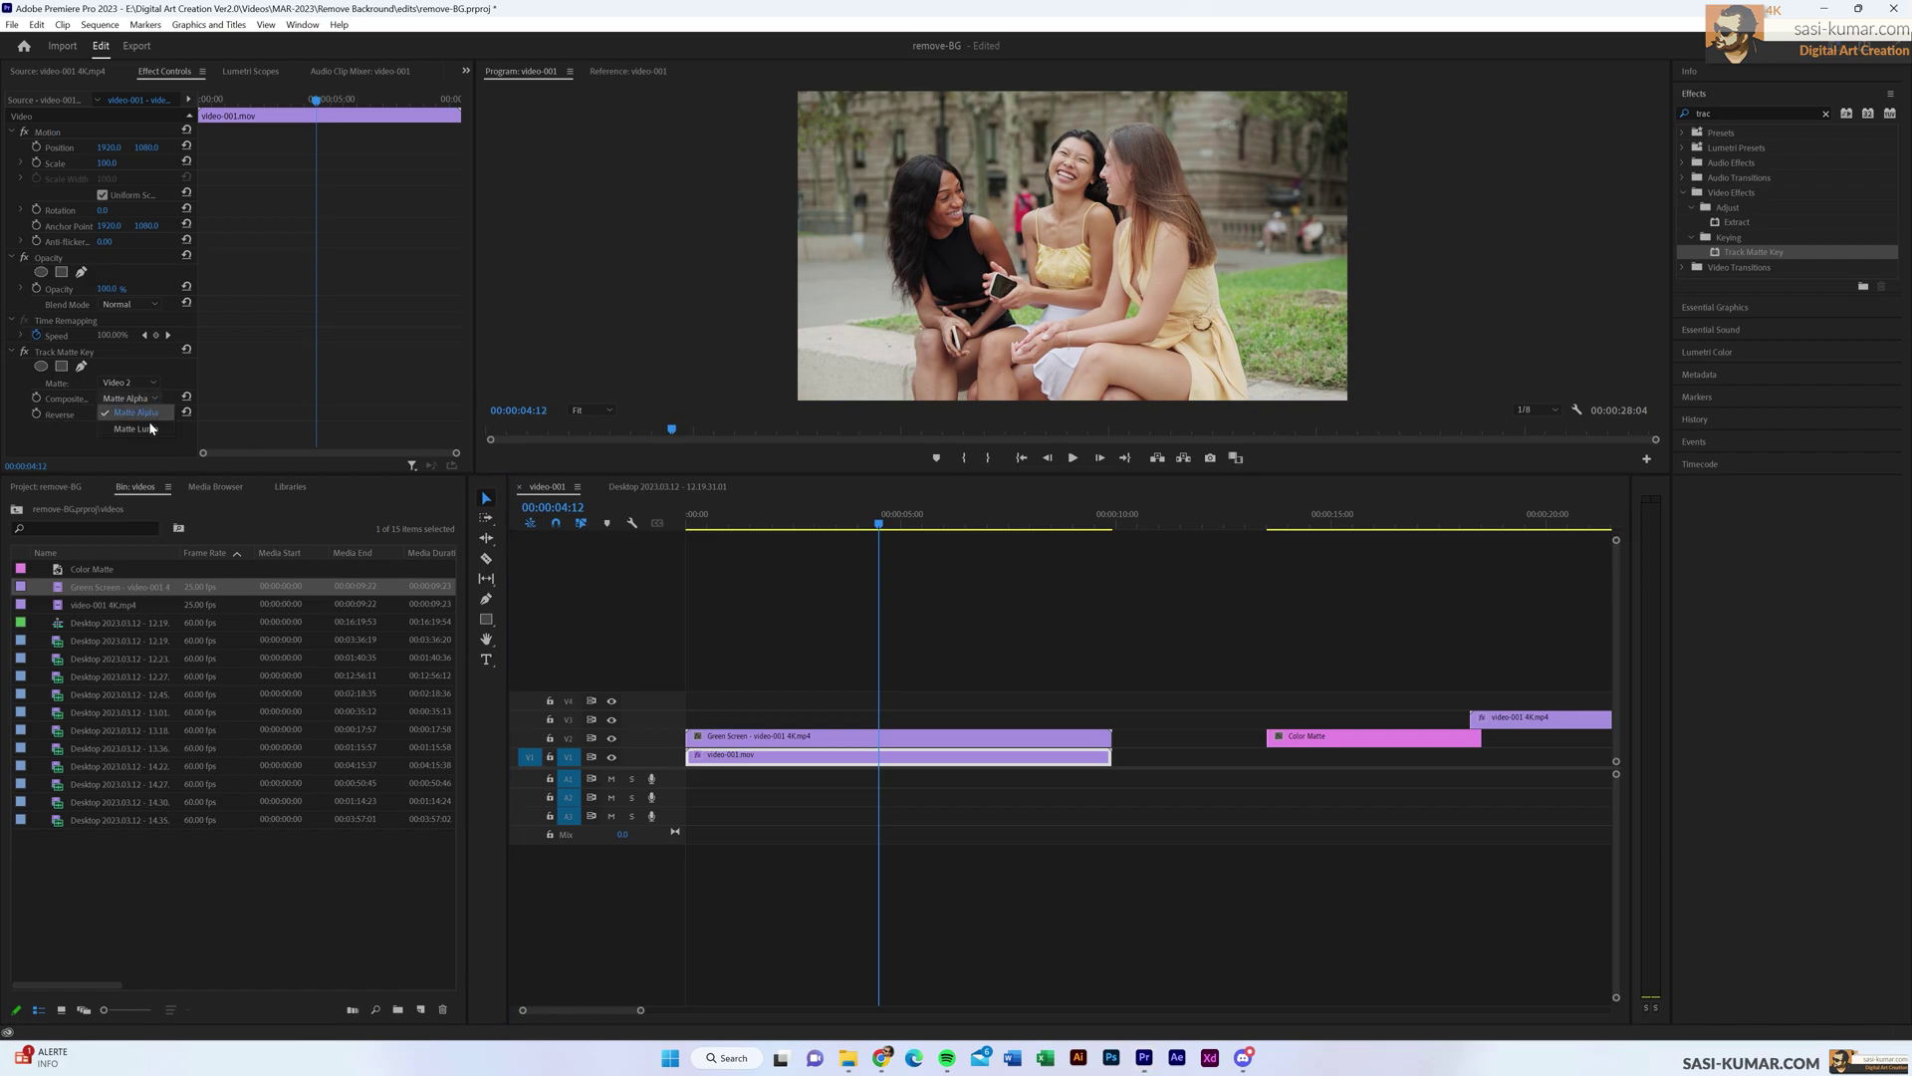
click(136, 429)
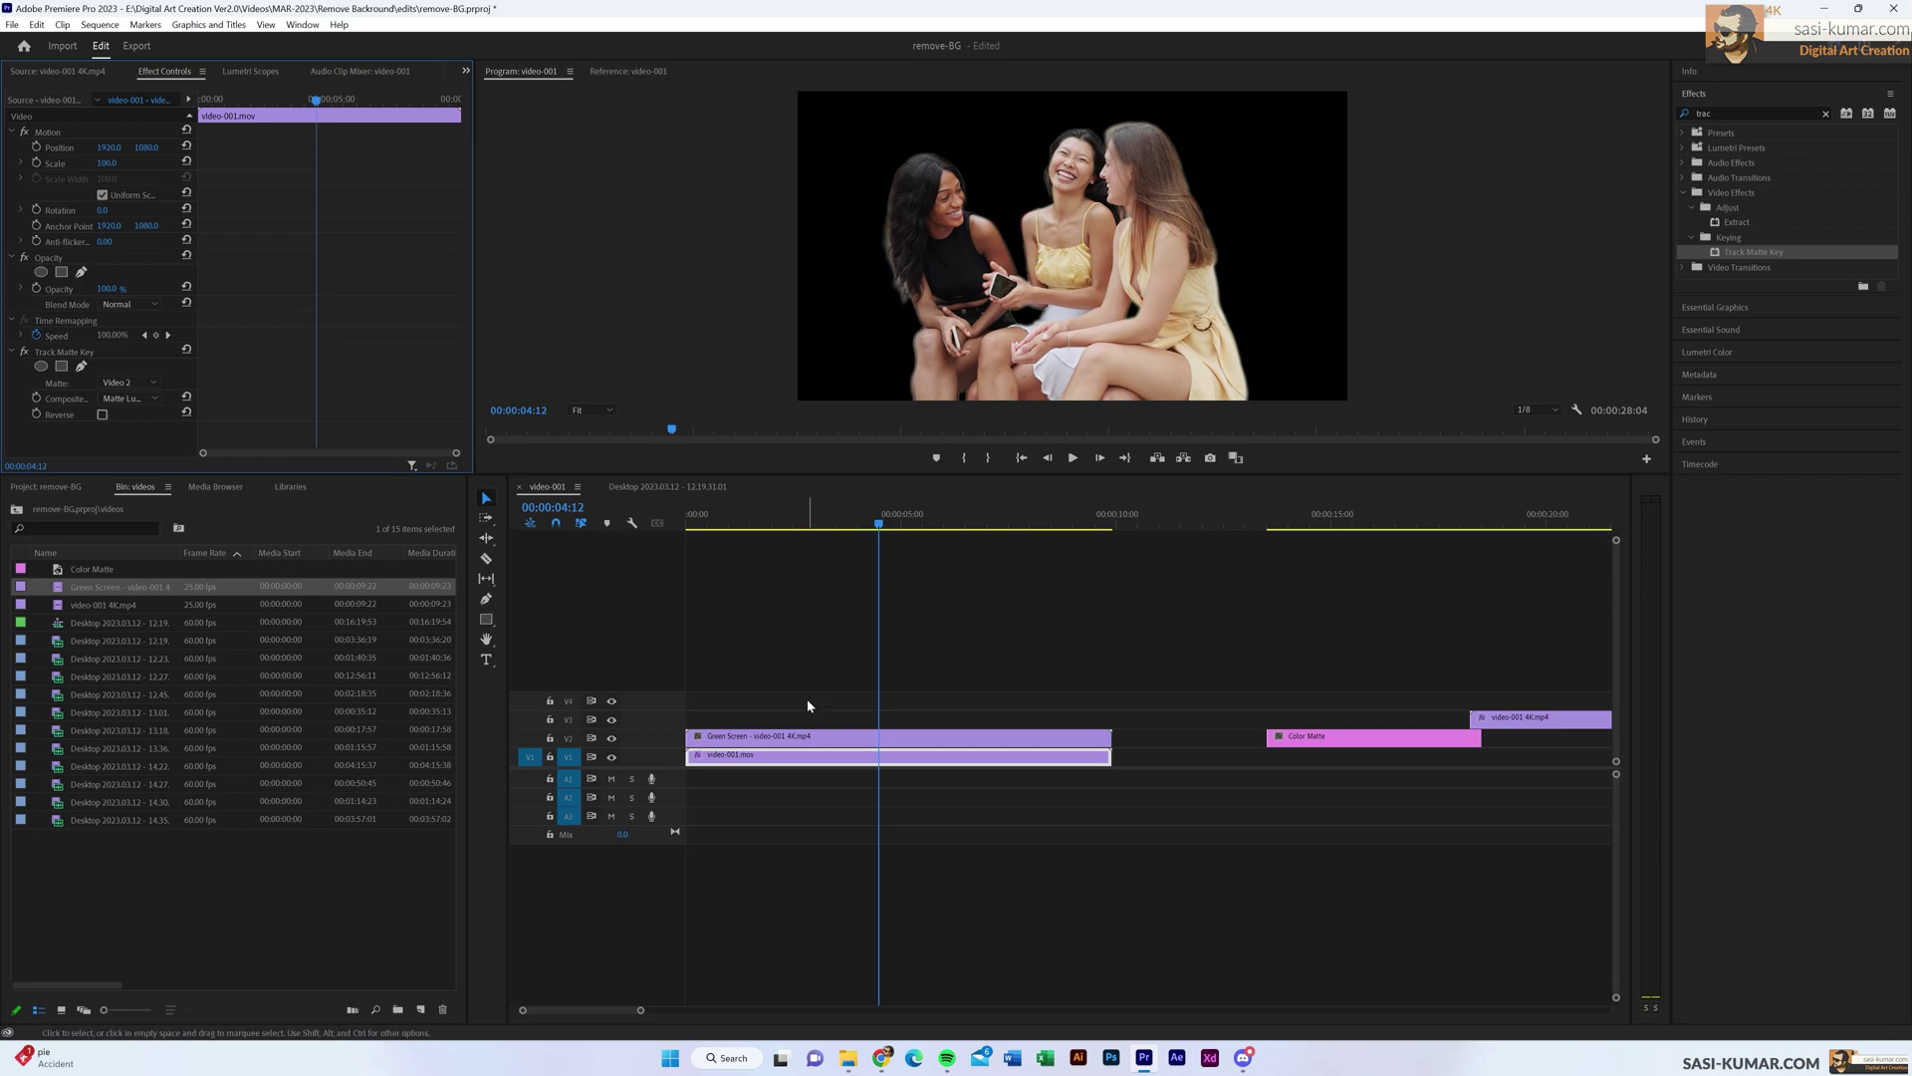
drag(886, 531, 665, 544)
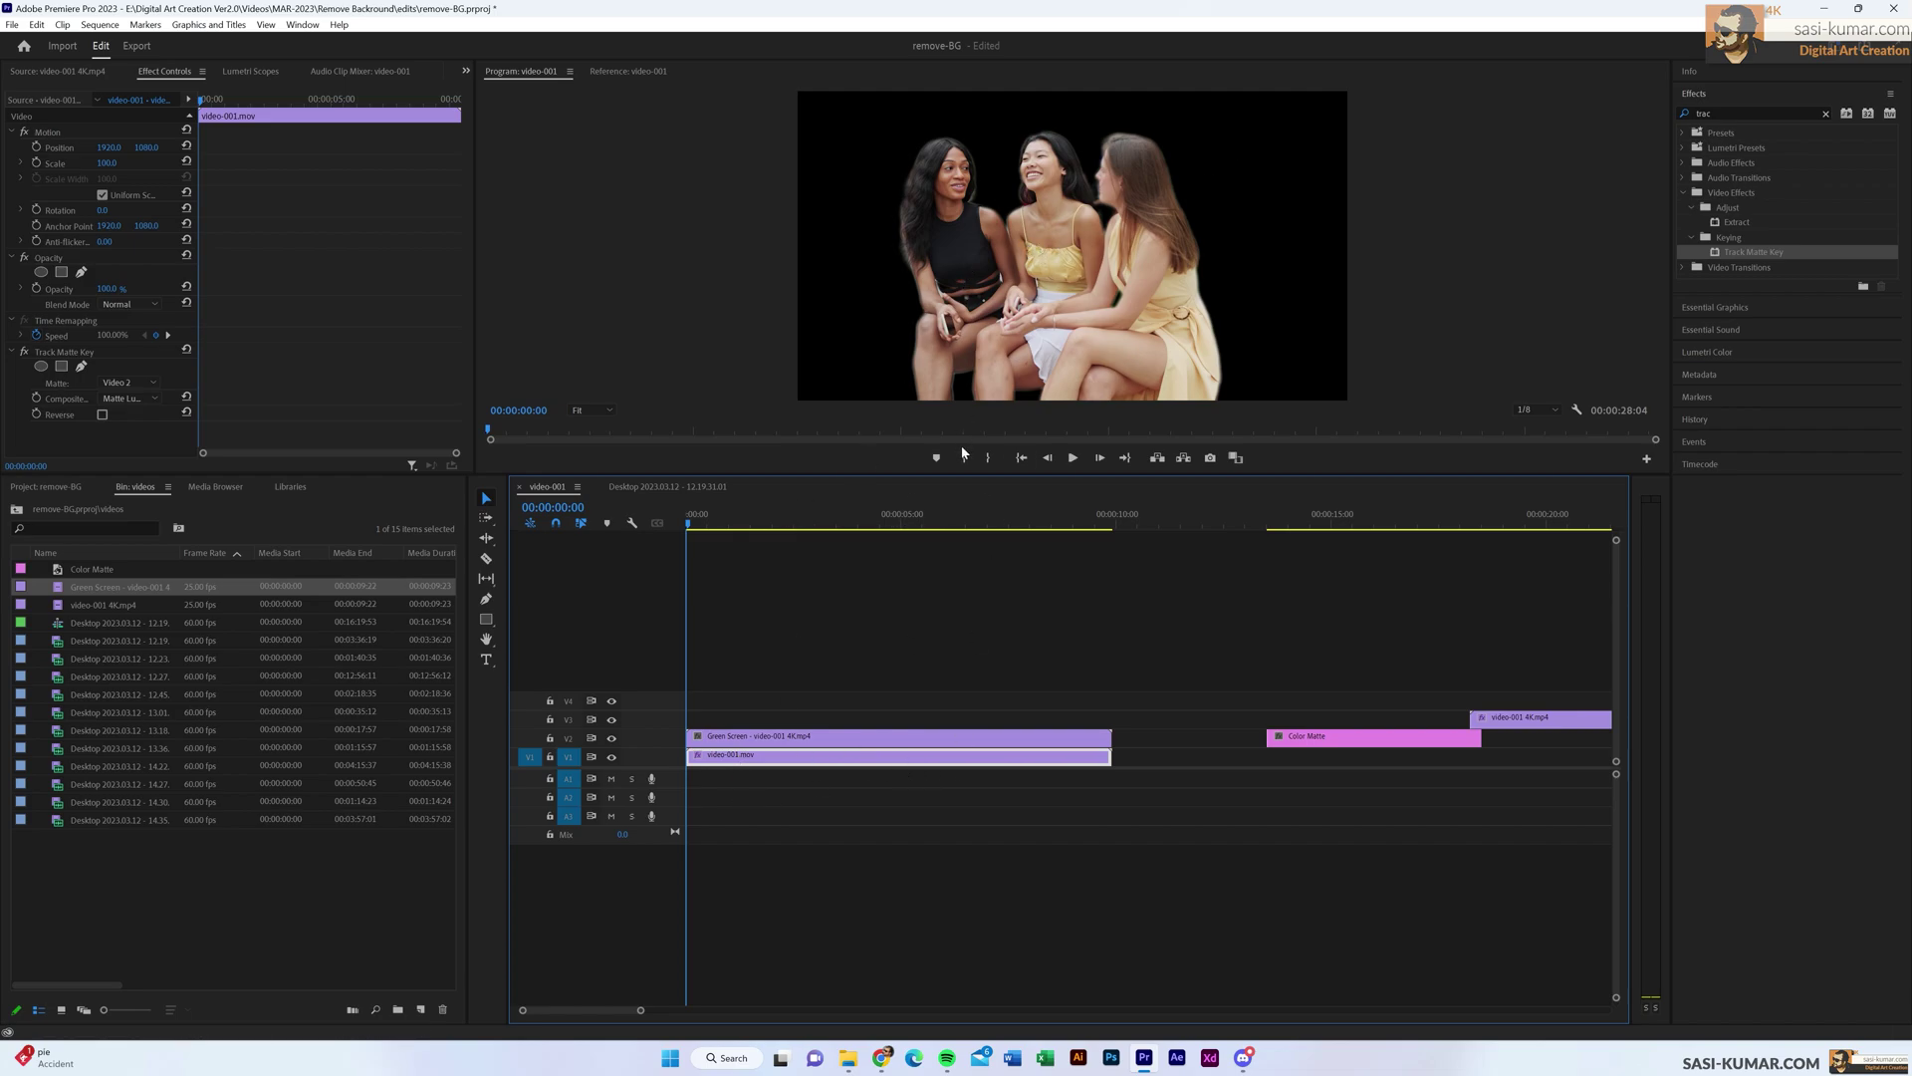
- Move the matte and video-001.mov up one track to V3 and V2, and set the Track Matte Key matte to Video 3
drag(833, 662, 814, 771)
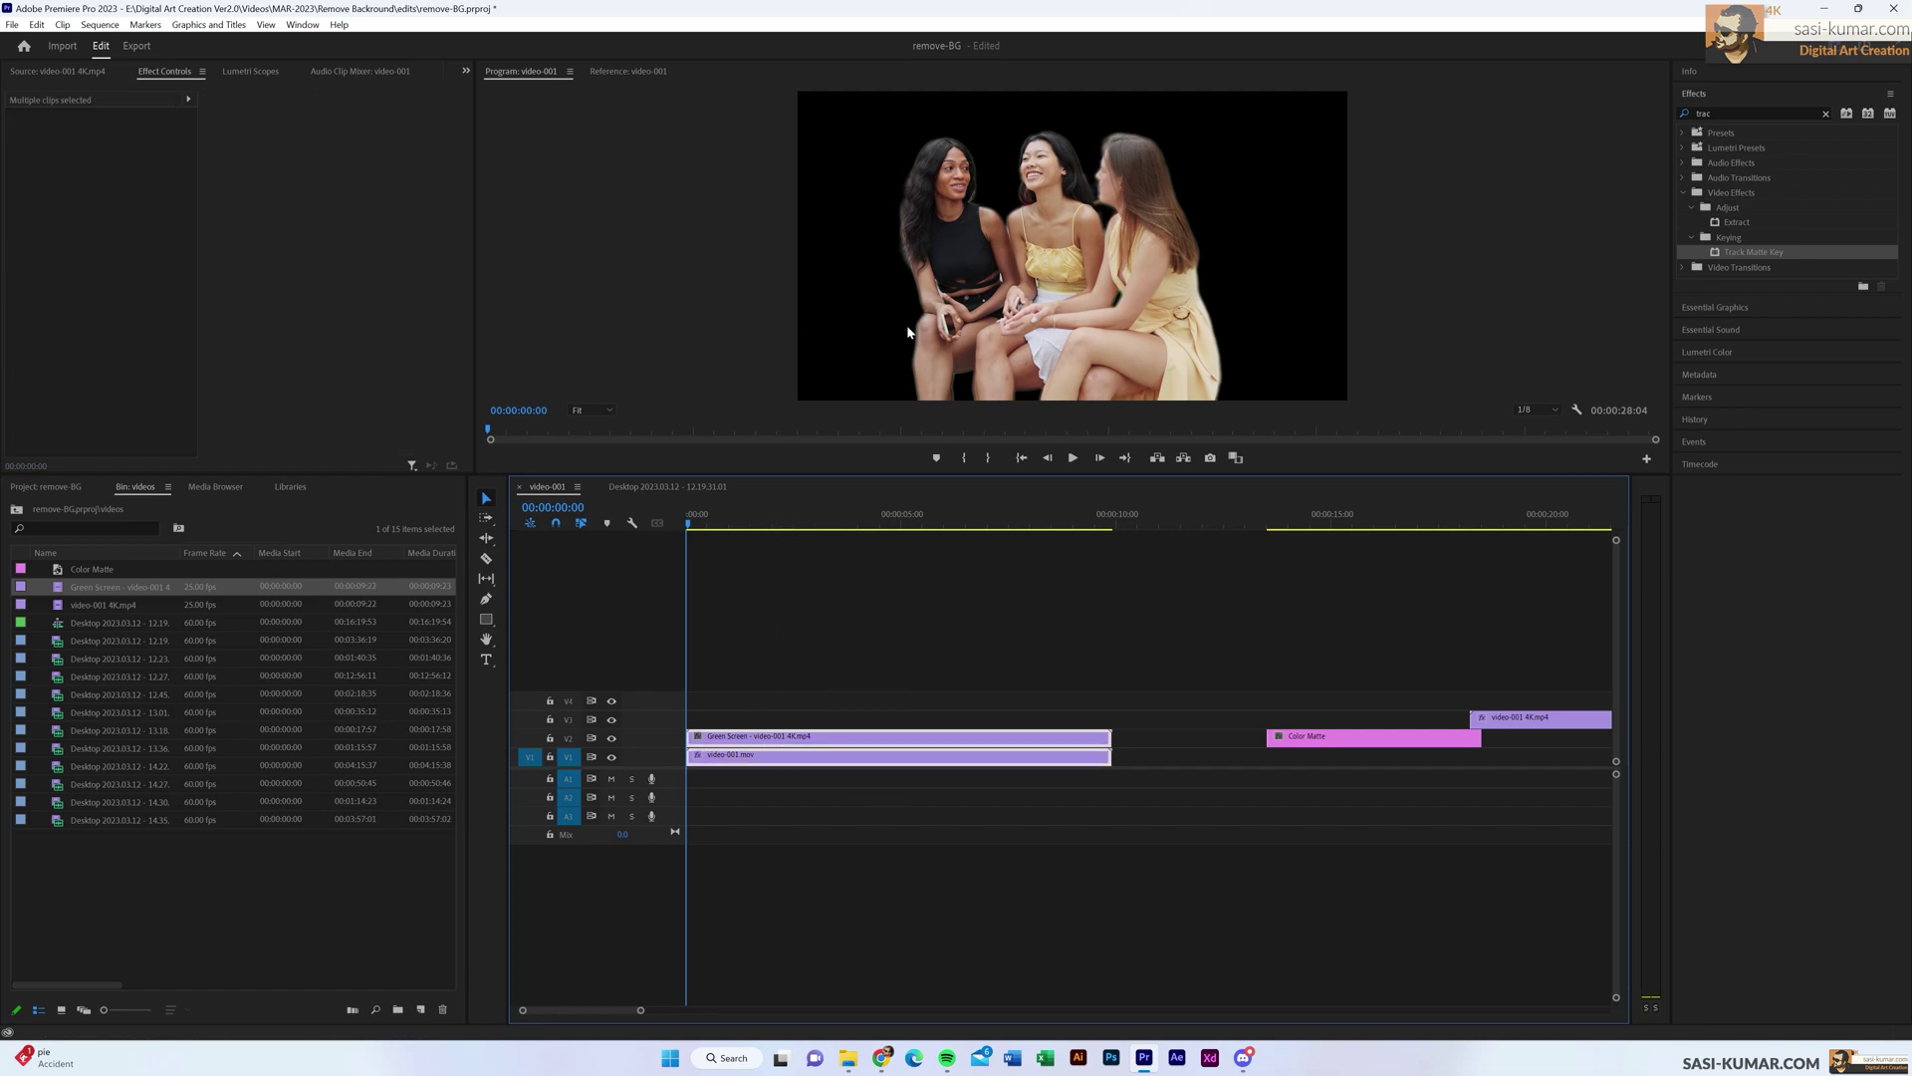
drag(737, 742, 742, 723)
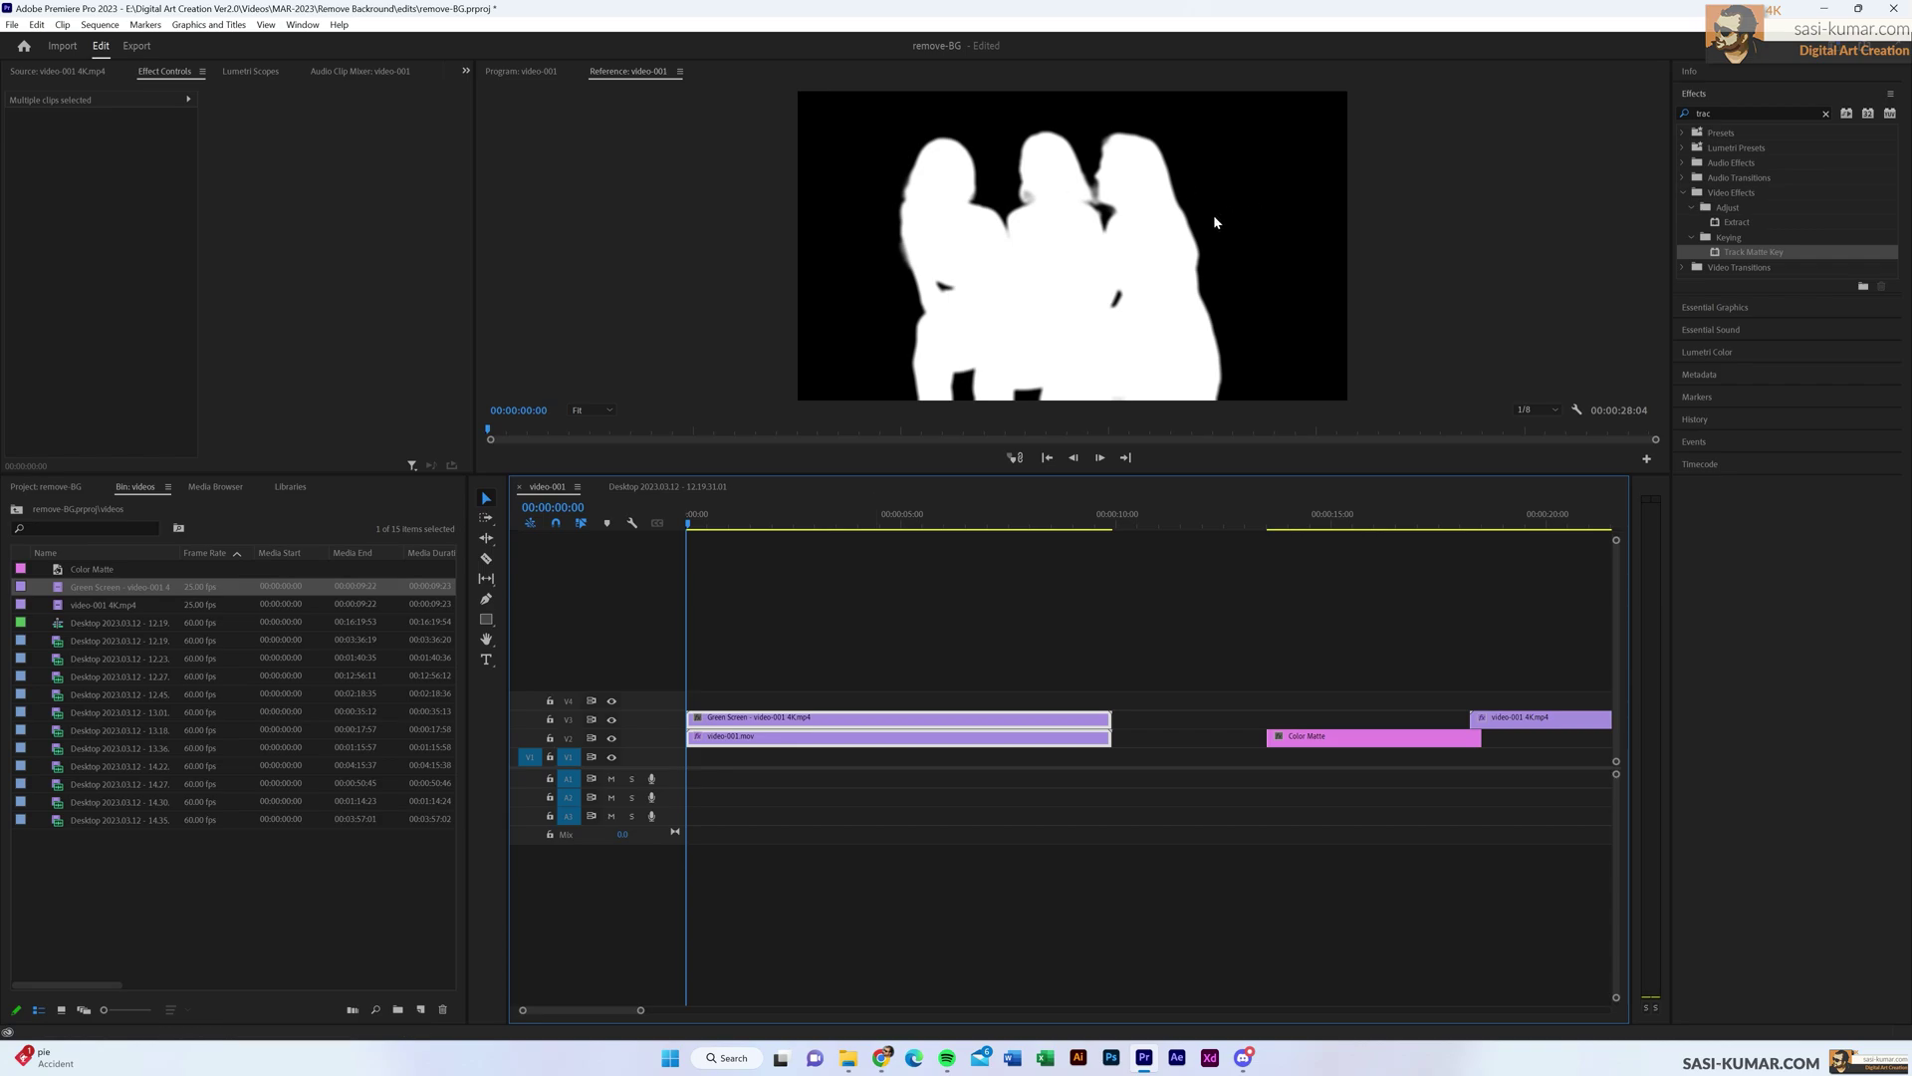
click(840, 738)
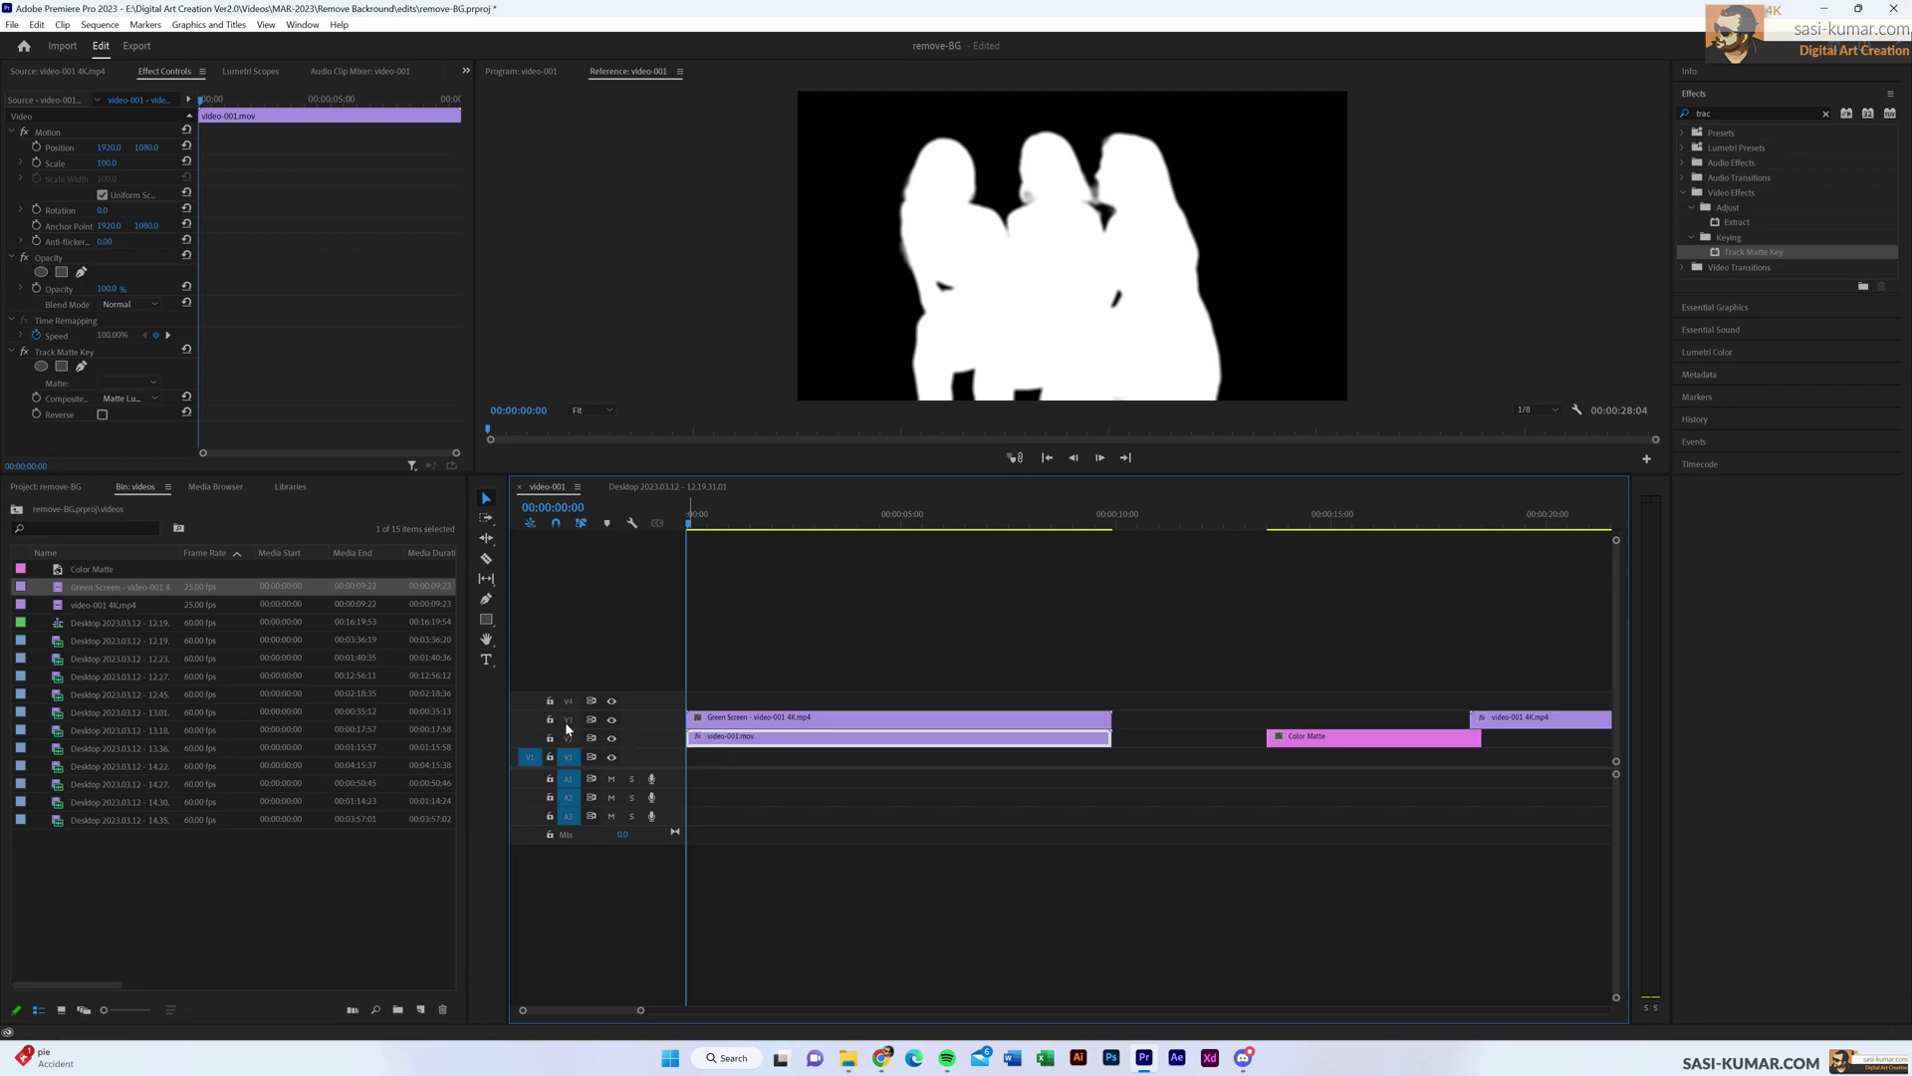
click(147, 382)
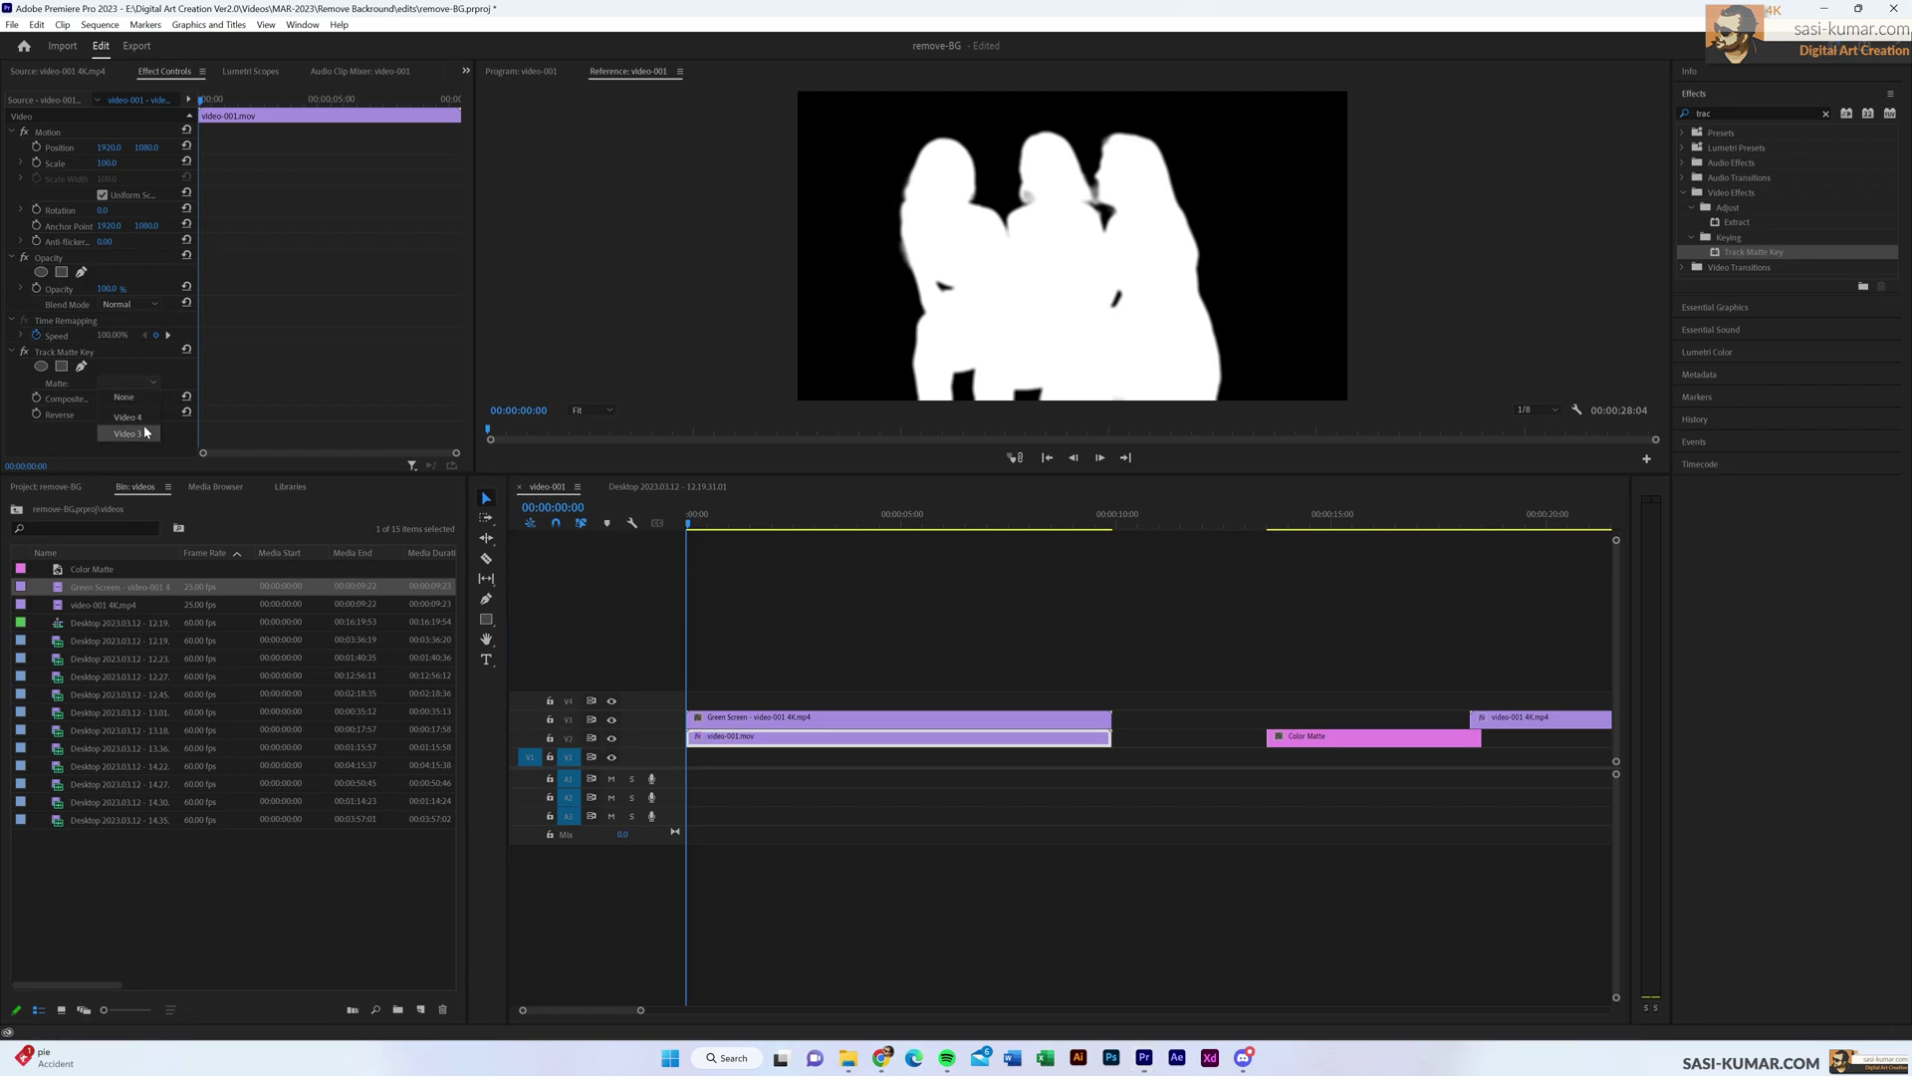
click(143, 434)
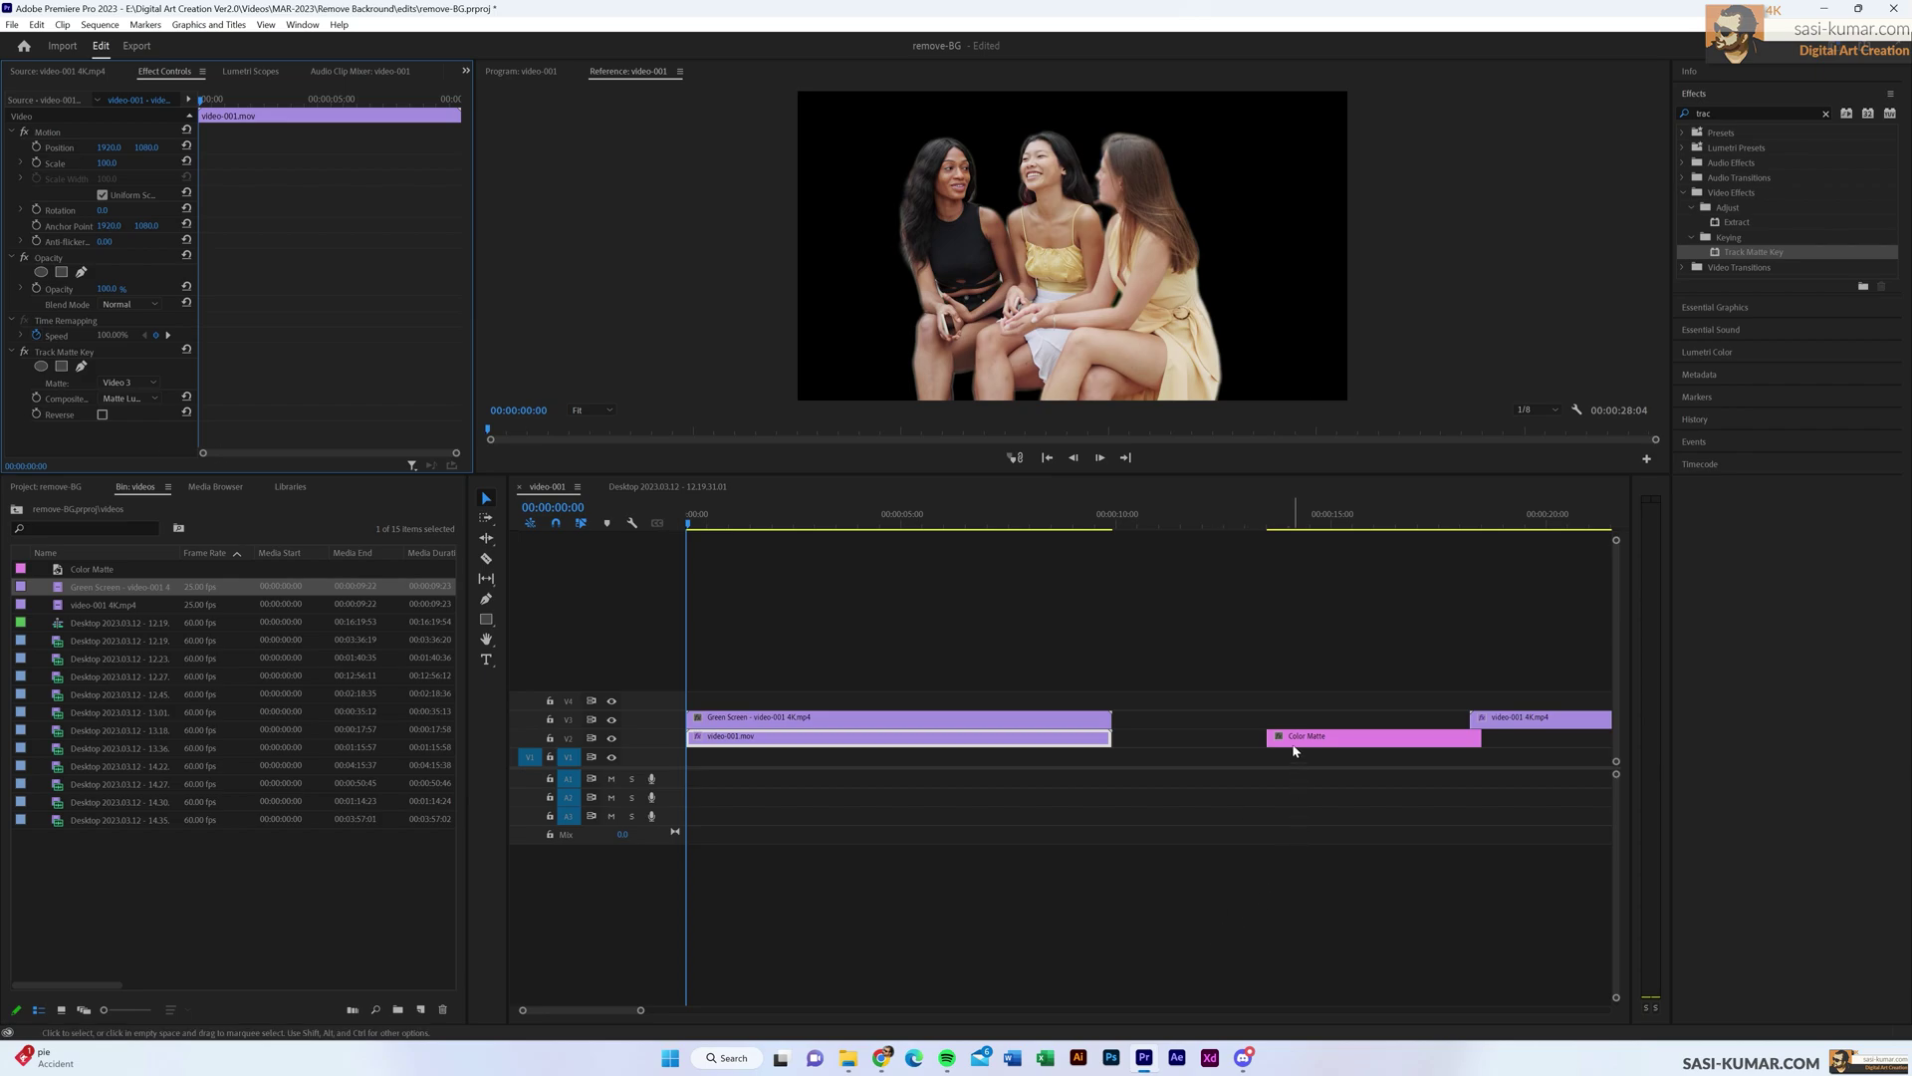
- Move the Color Matte to the start of V1 beneath the keyed clip and extend it slightly past the end of video-001.mov
drag(1369, 745, 774, 767)
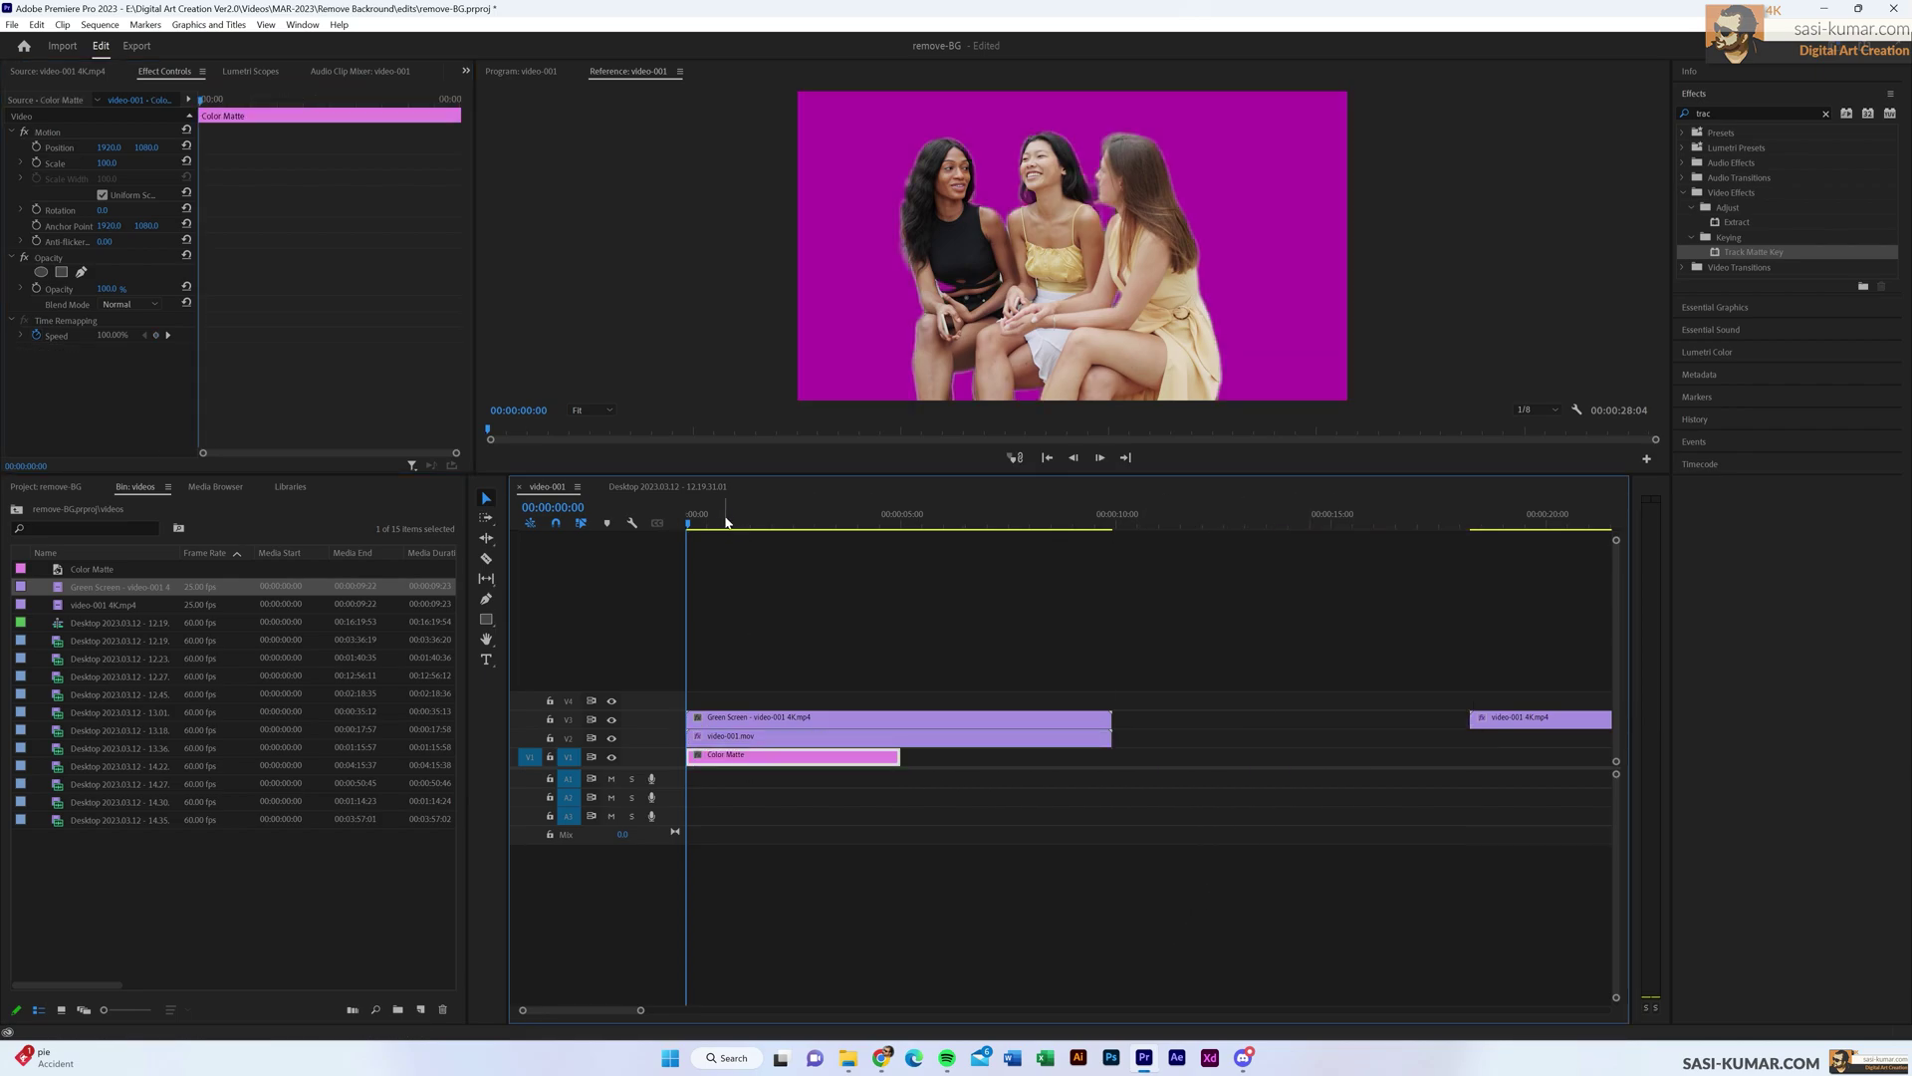
drag(732, 520, 885, 514)
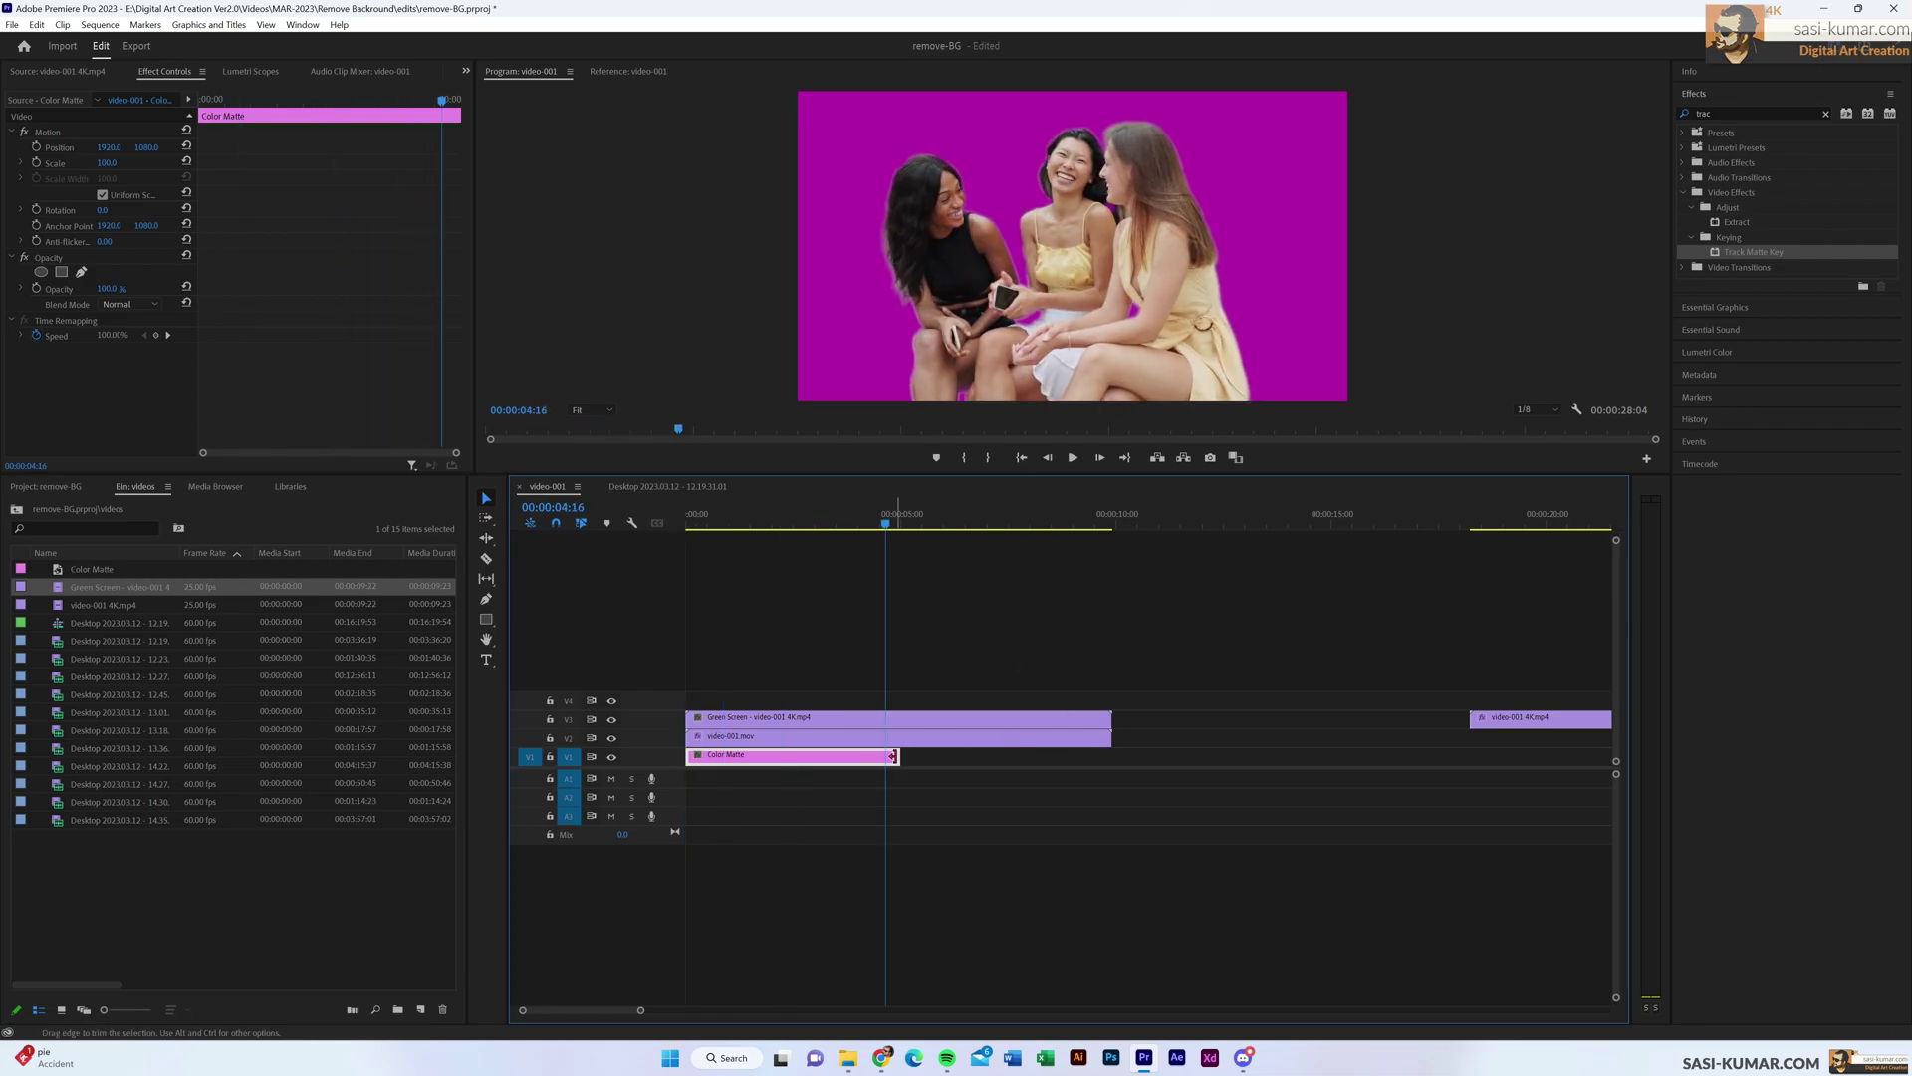
drag(898, 756, 1117, 753)
- Preview the keyed footage over the Color Matte, and trim the Color Matte's end flush with the clips above it
key(space)
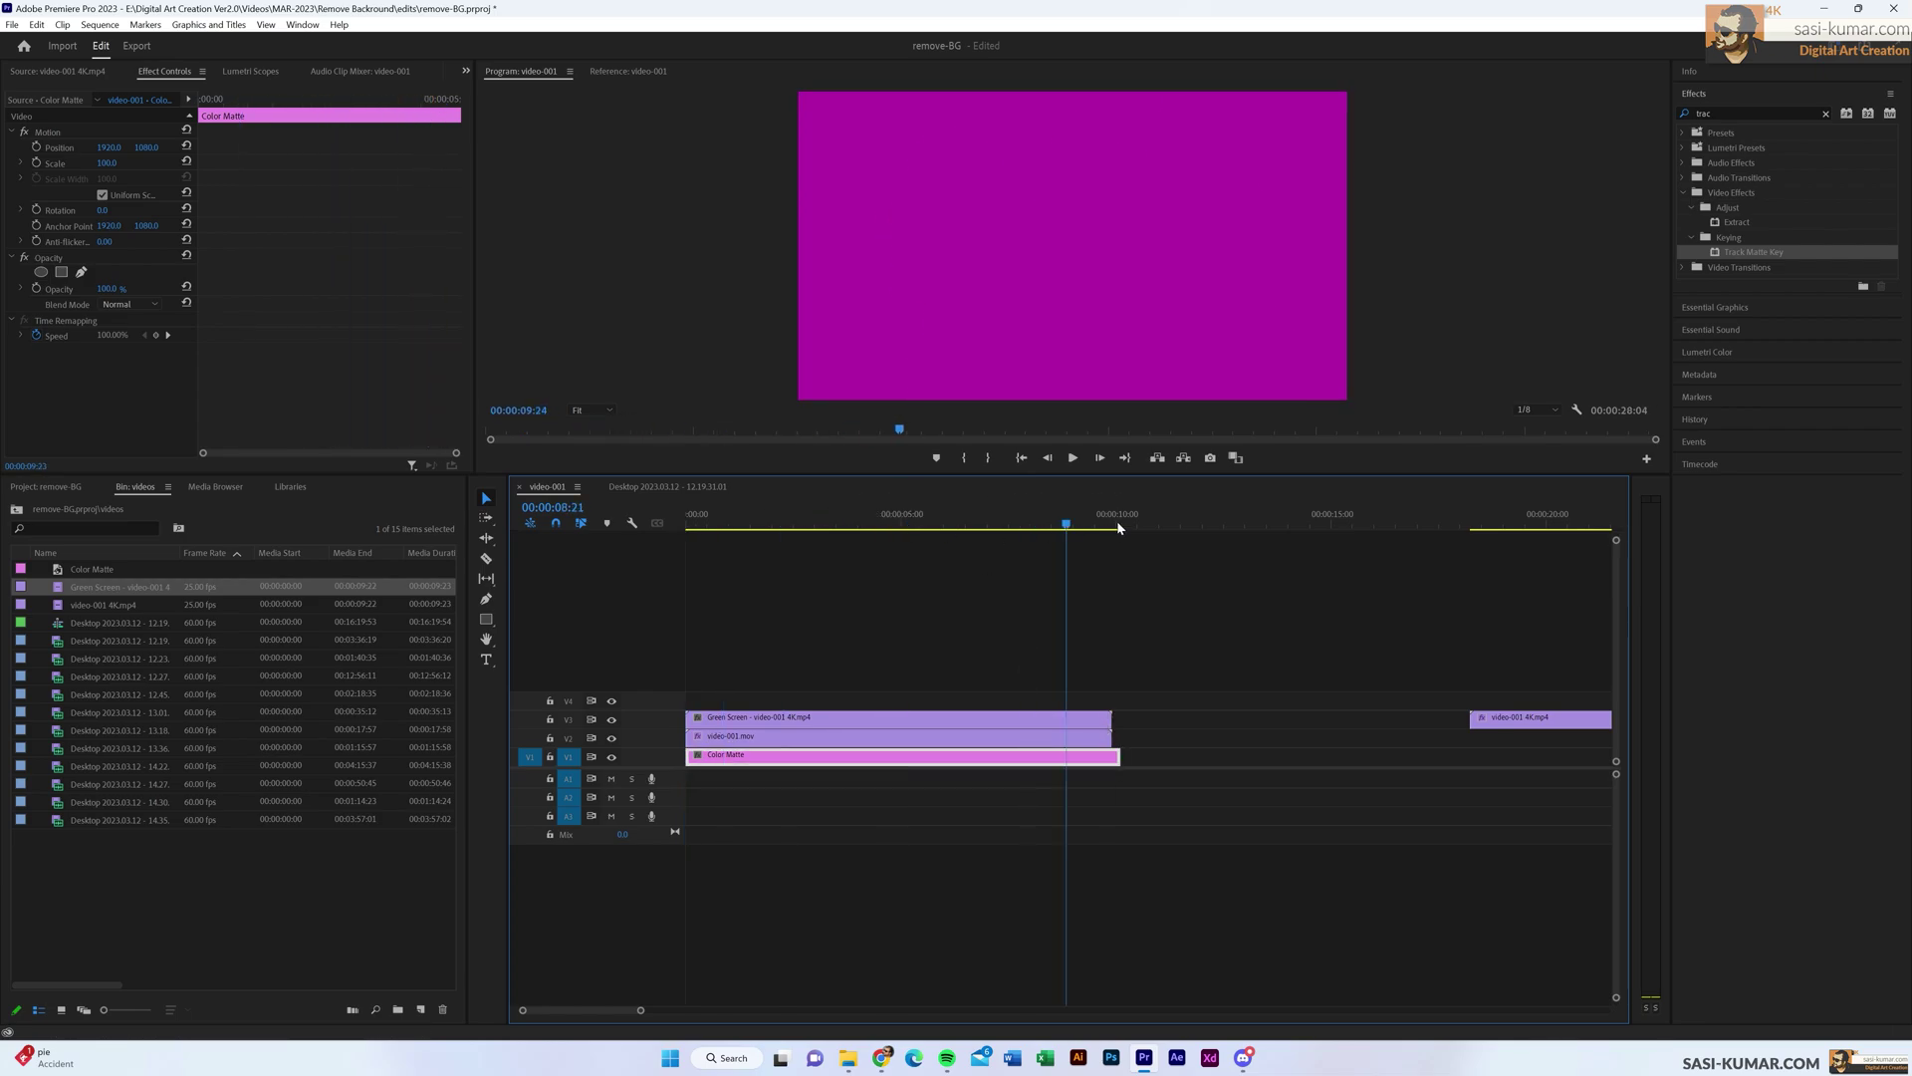
drag(1007, 539, 919, 544)
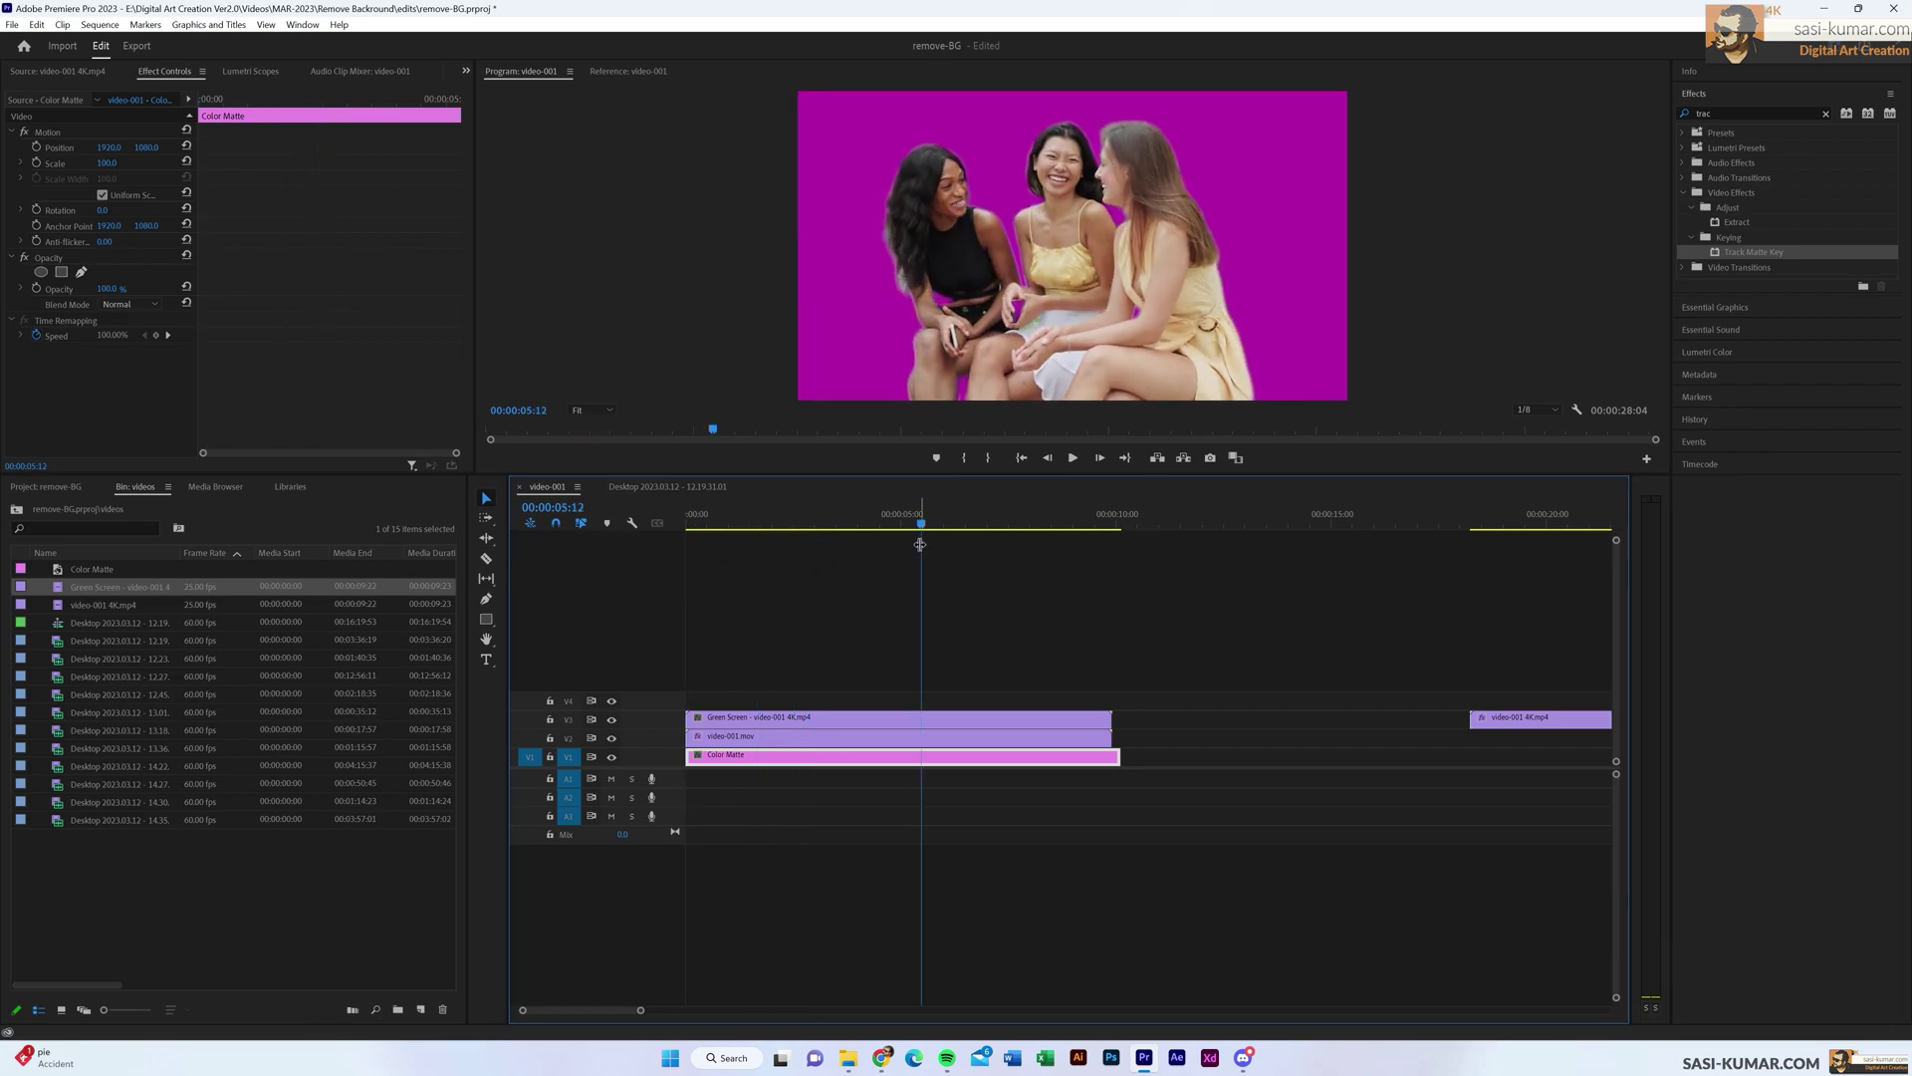
key(space)
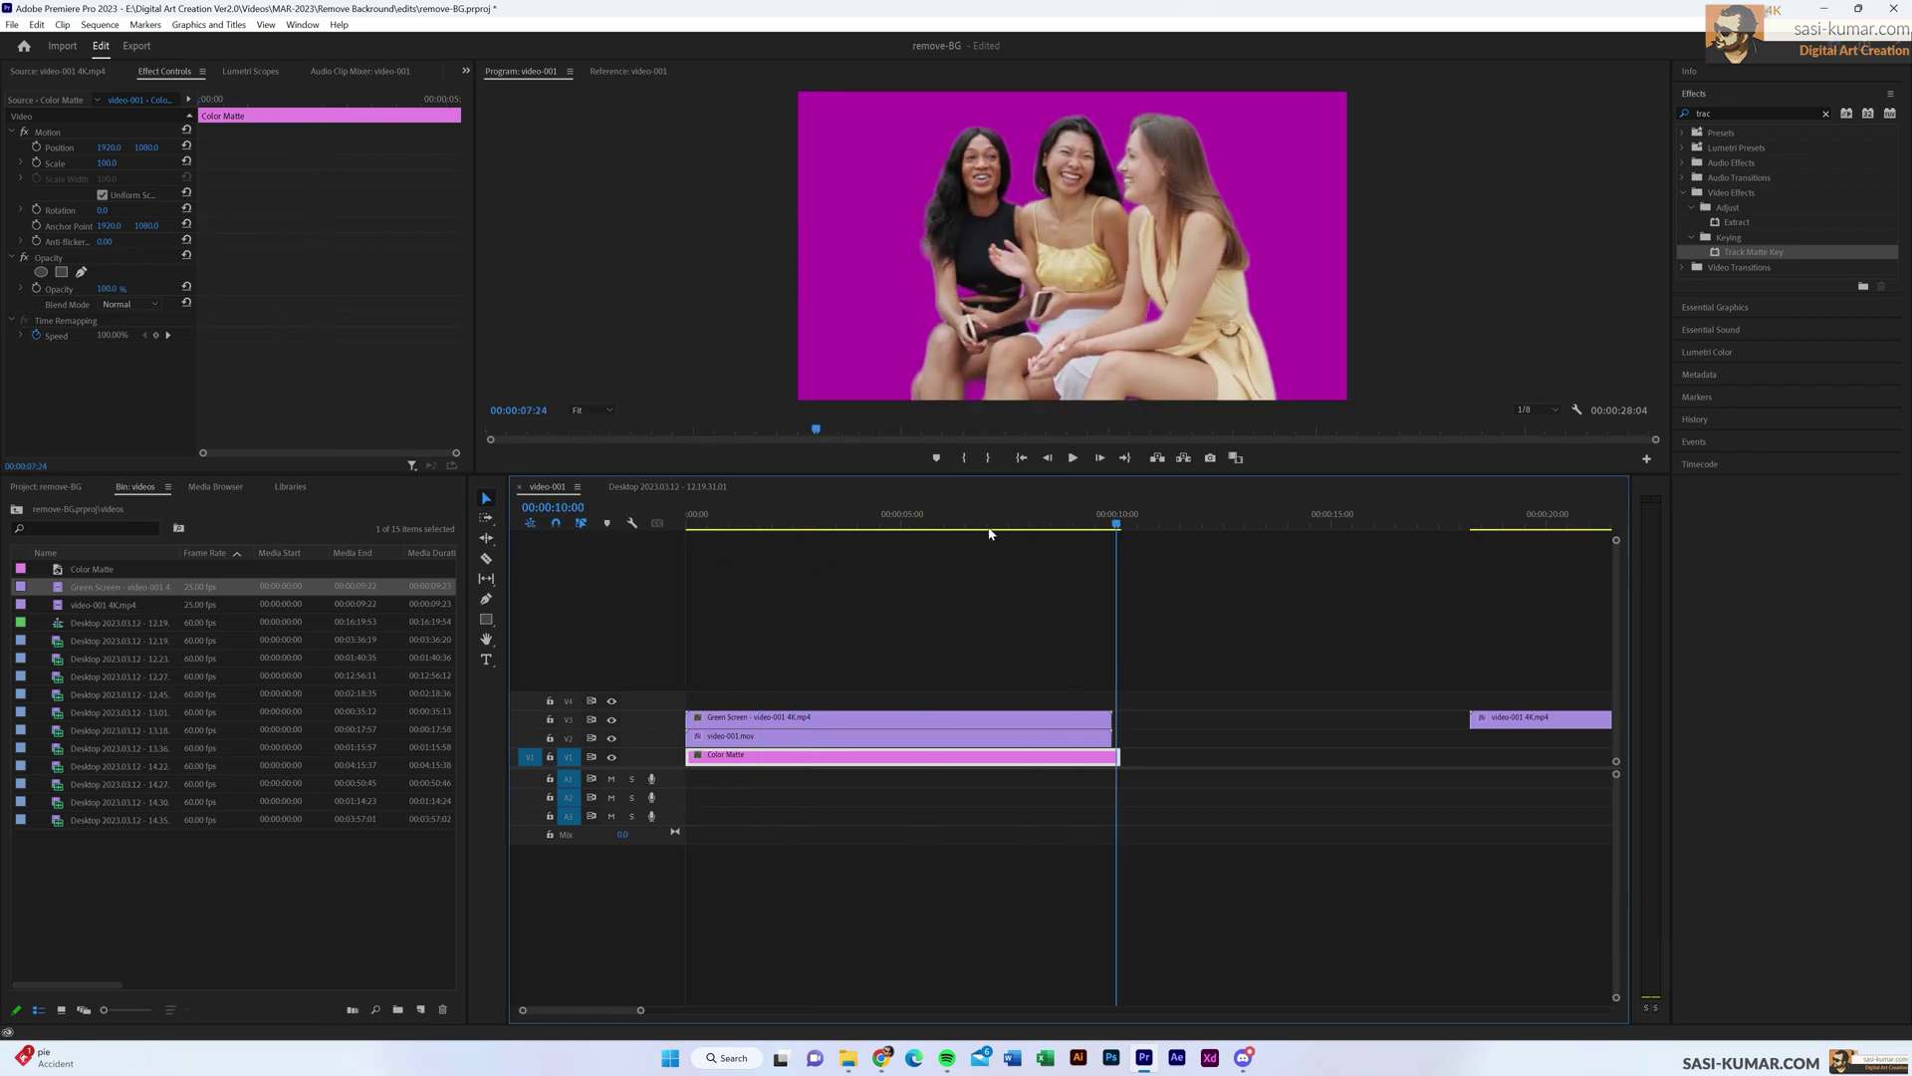
drag(989, 533, 771, 554)
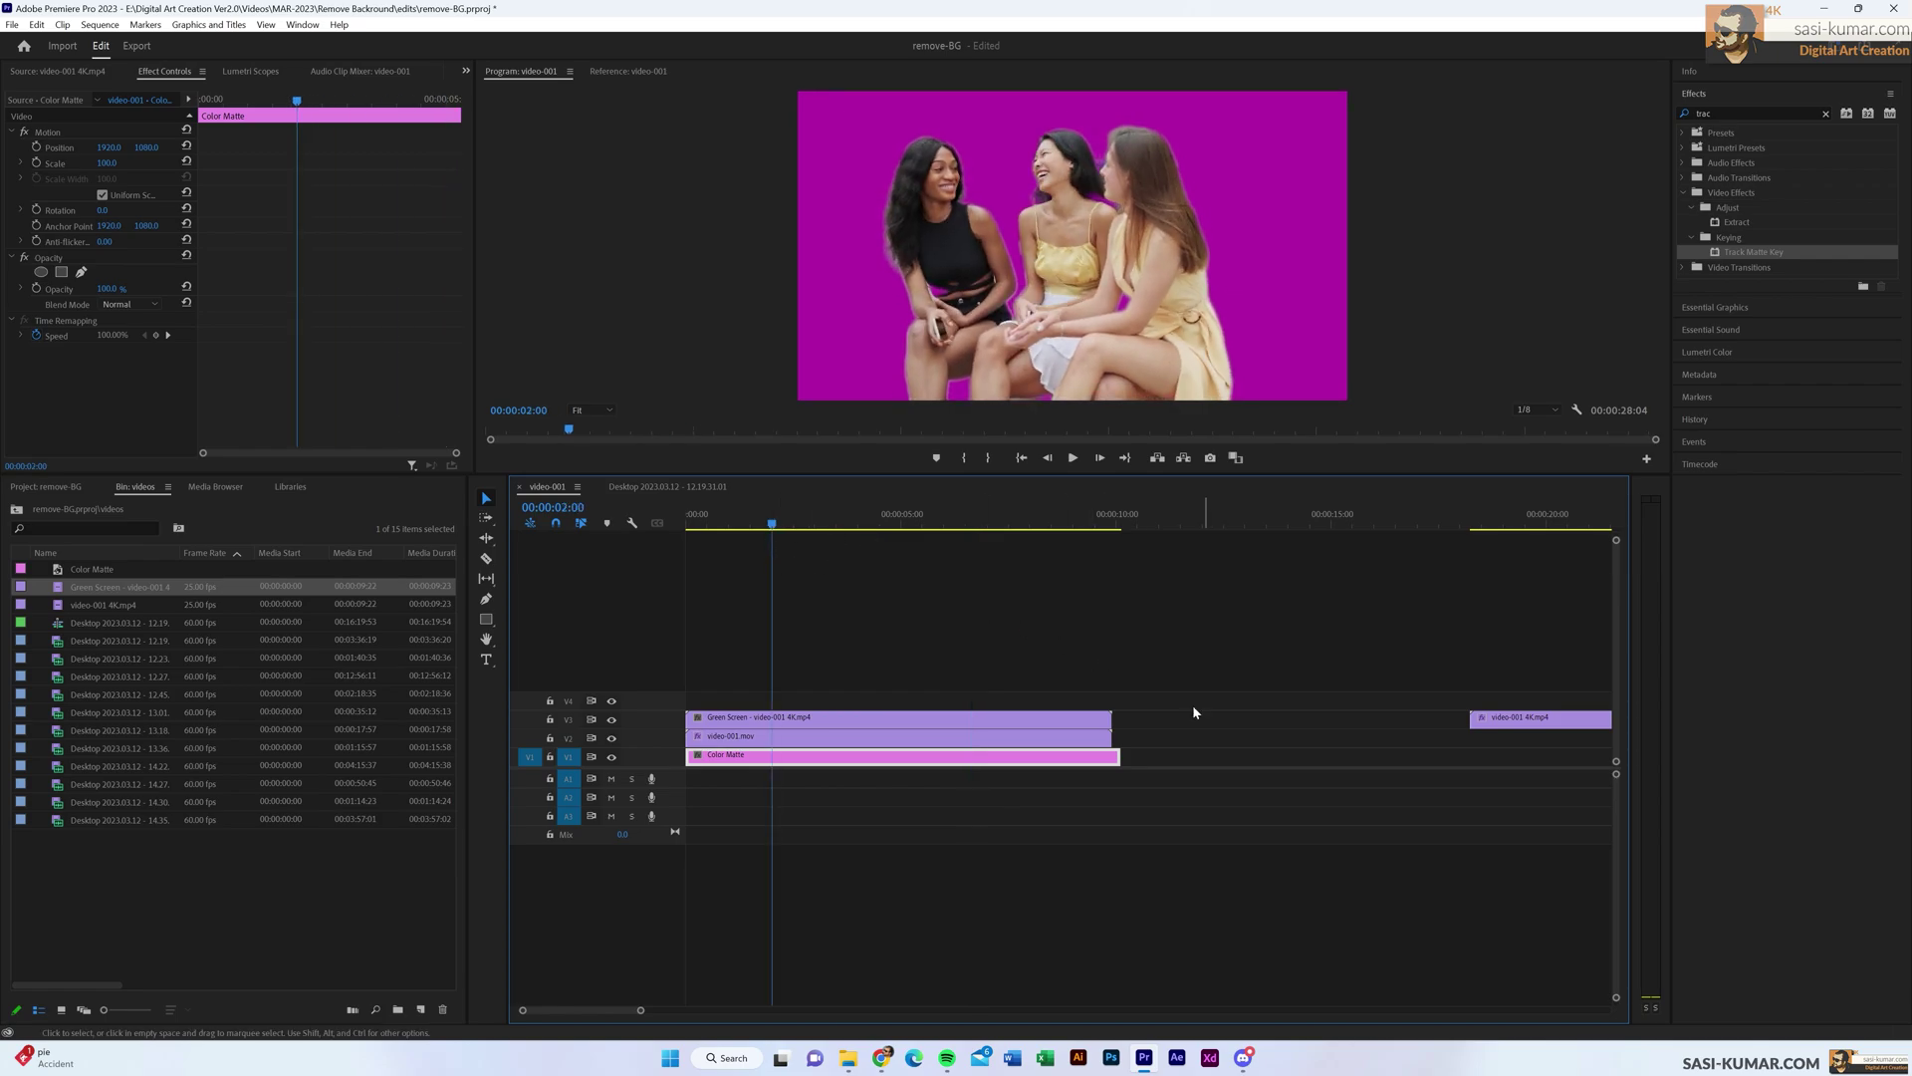
click(1172, 798)
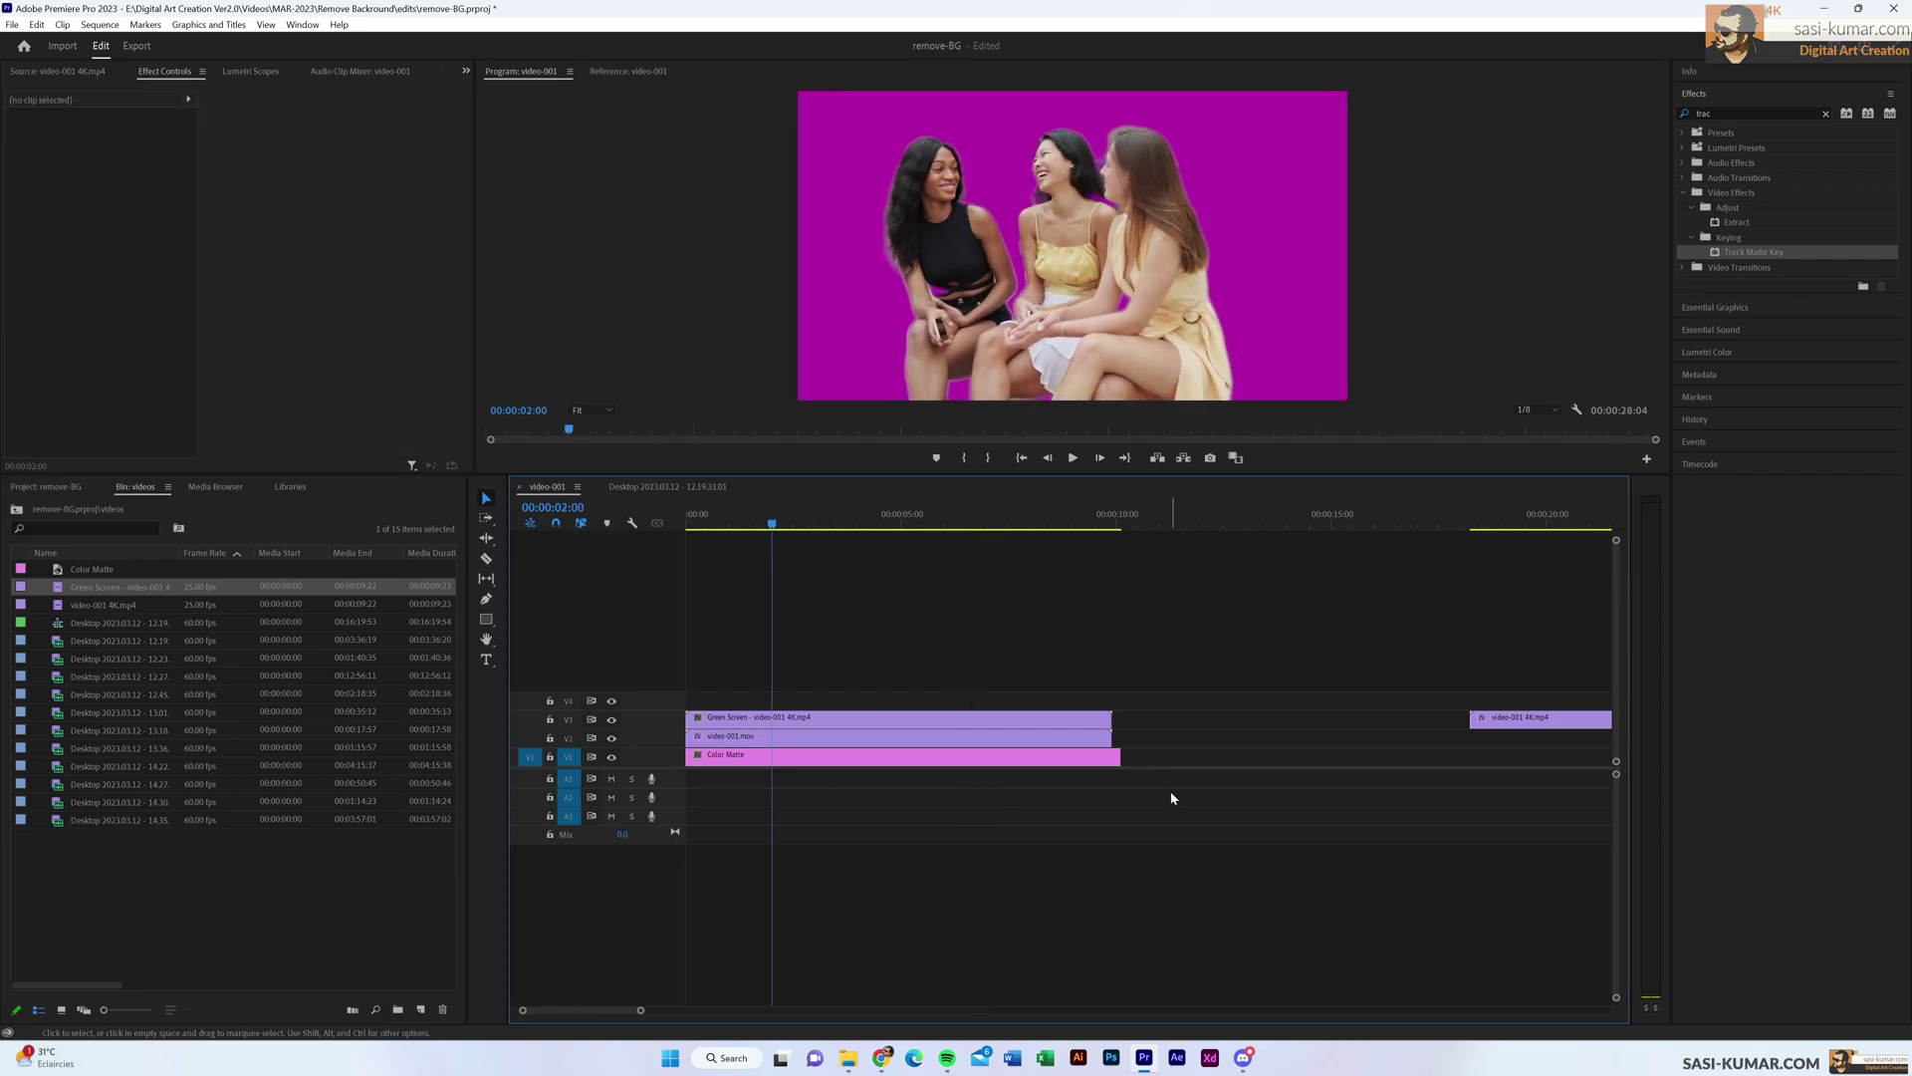
drag(1120, 757, 1111, 759)
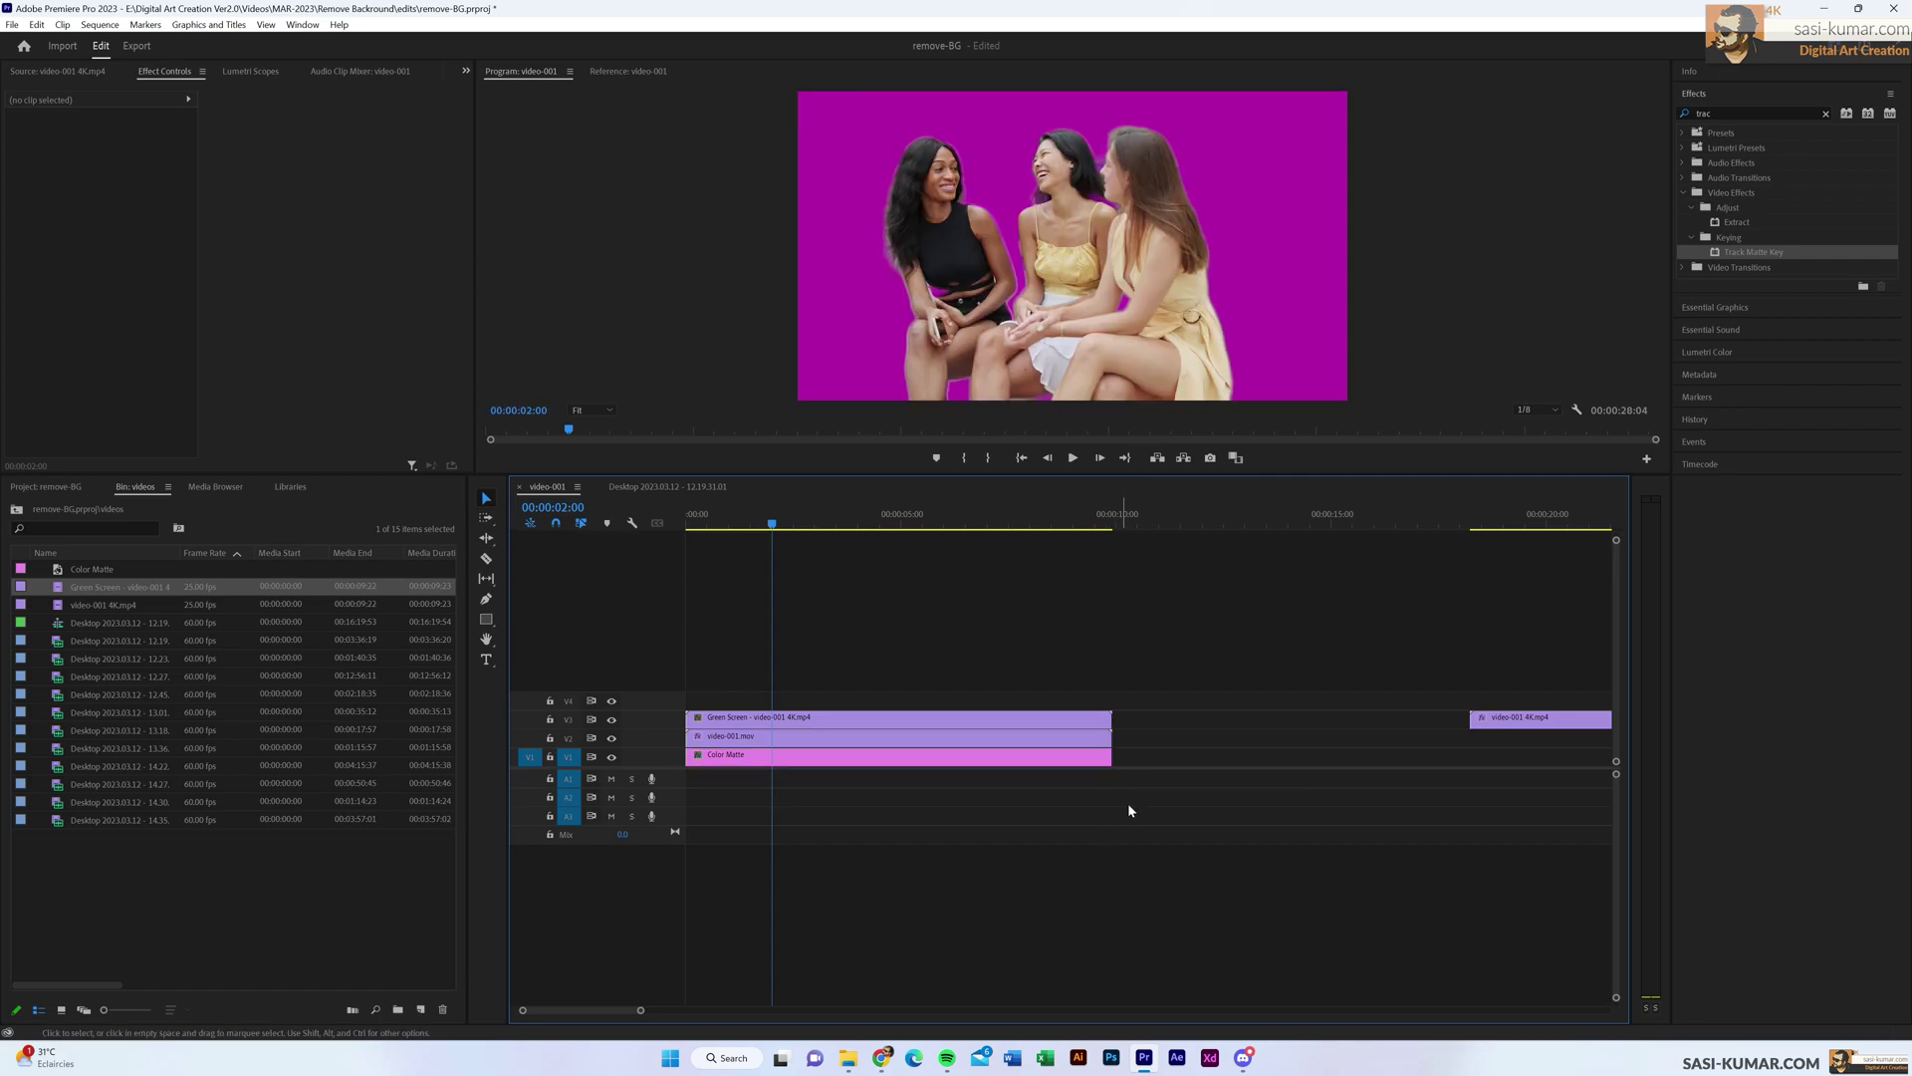